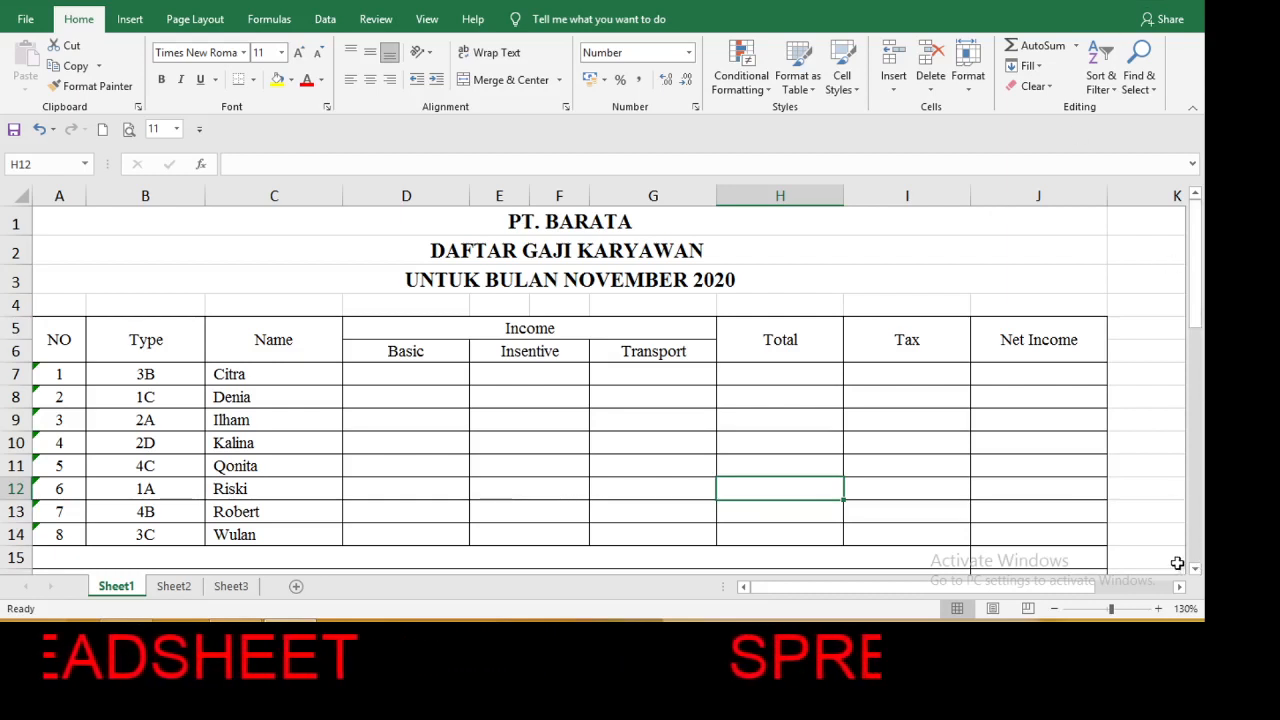
Enlarge the sheet to 180% and review the payroll table, the Salary Table and the TUGAS instructions.
left_click(1158, 608)
left_click(1158, 608)
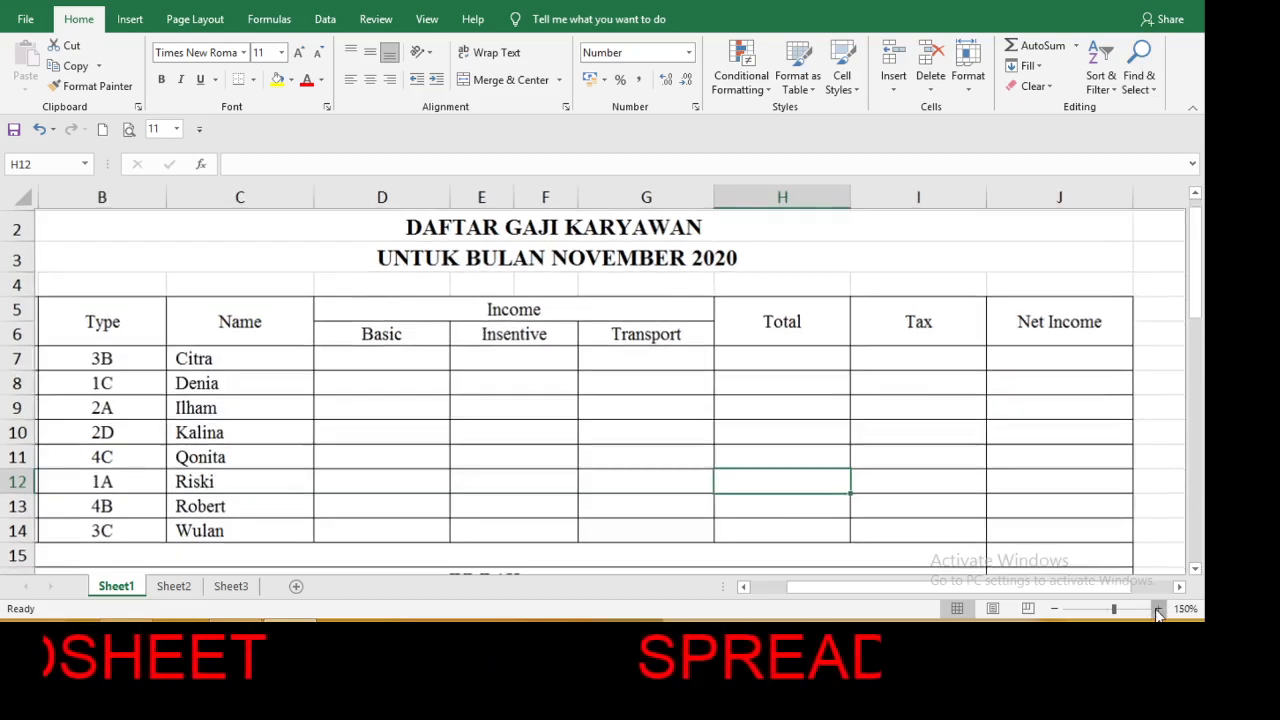
left_click(1158, 608)
left_click(1158, 608)
left_click(1158, 608)
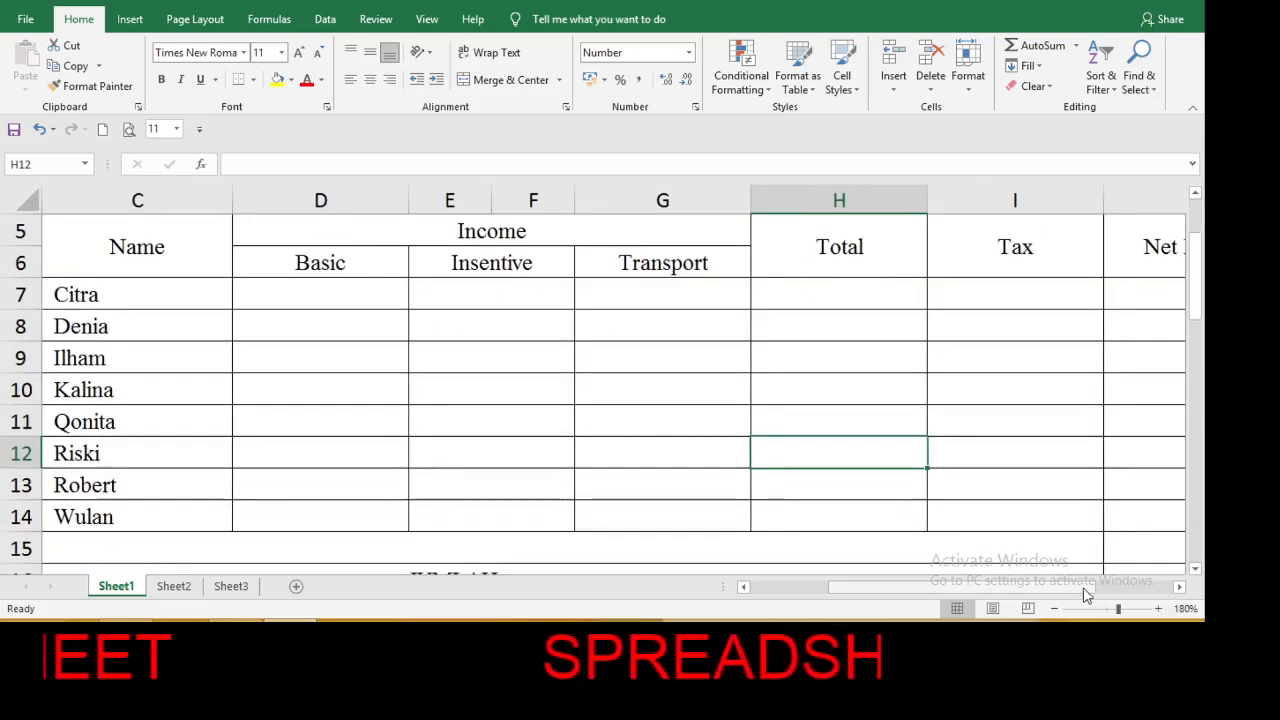
scroll(1087, 594, "left", 2)
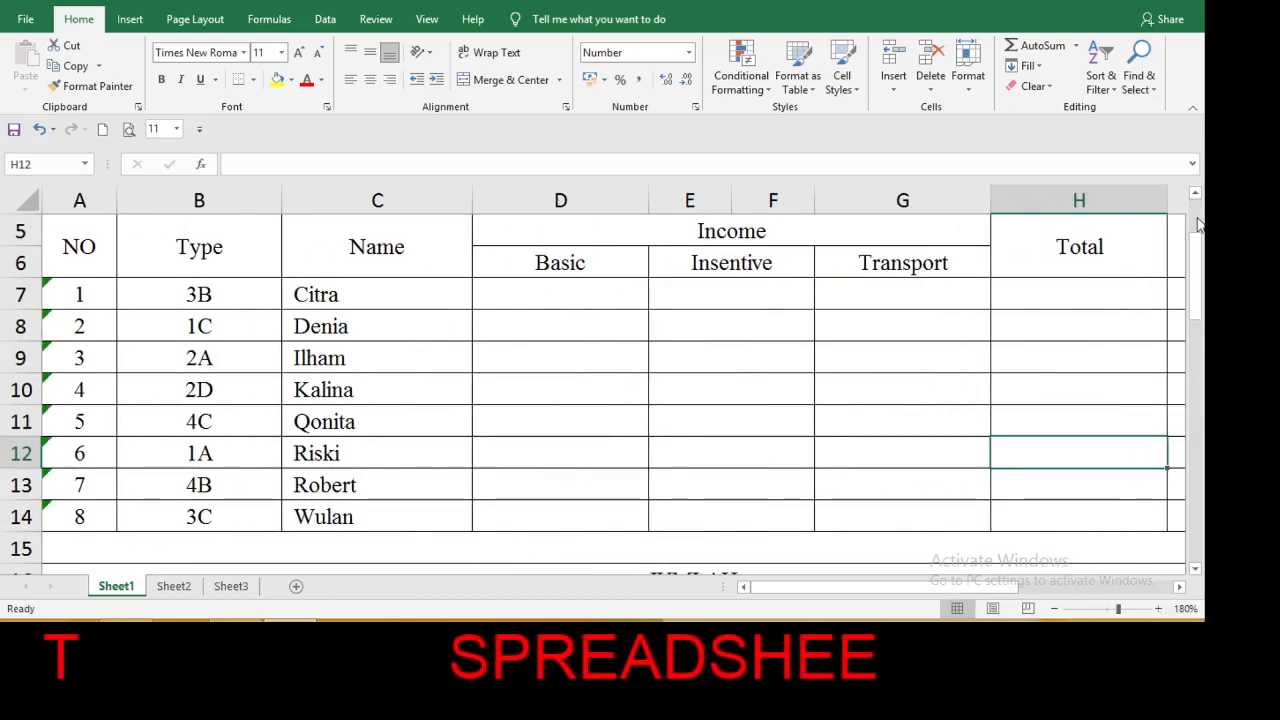
left_click_drag(1199, 224, 1201, 446)
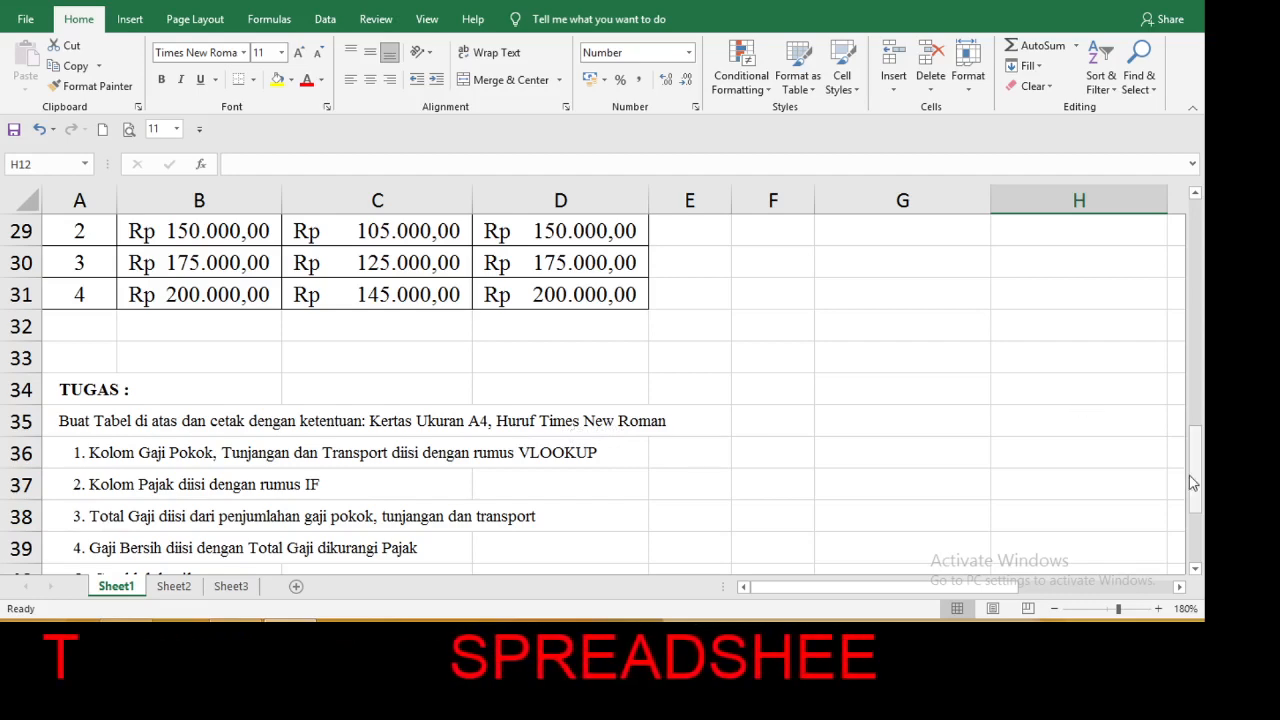
left_click_drag(1197, 482, 1163, 222)
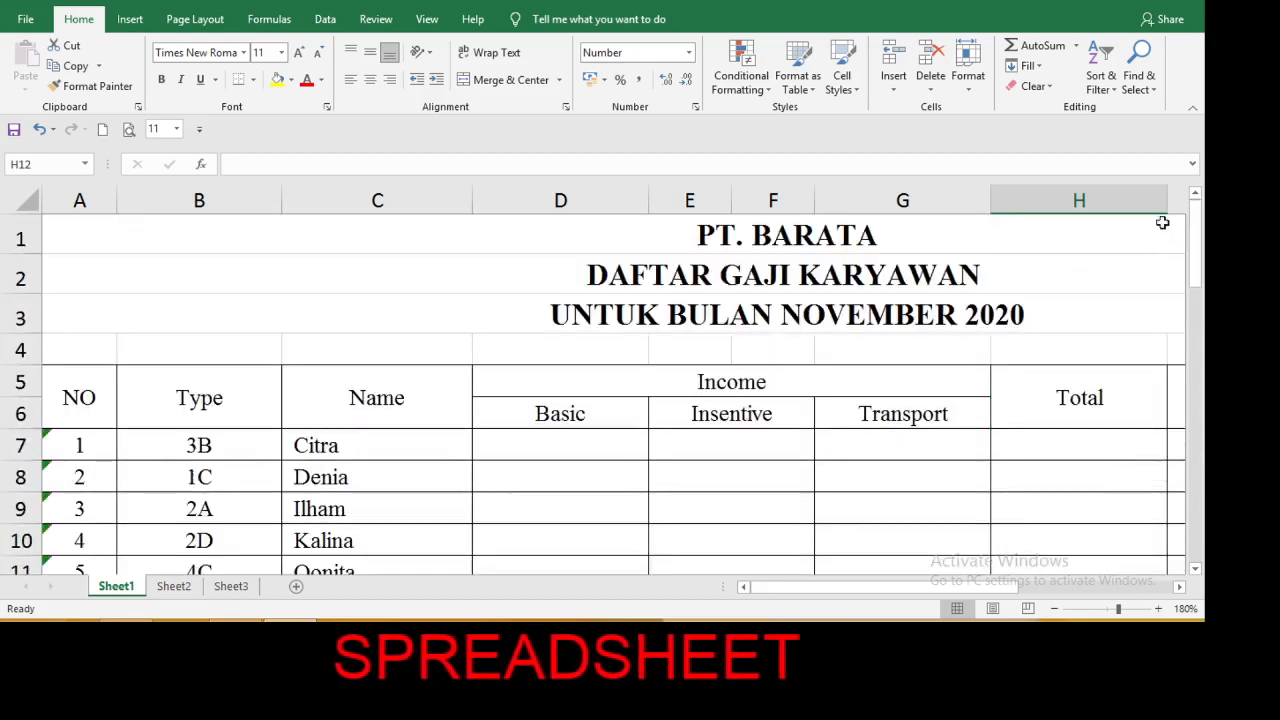
Set the font of the selected cell H12 to Times New Roman.
left_click(243, 53)
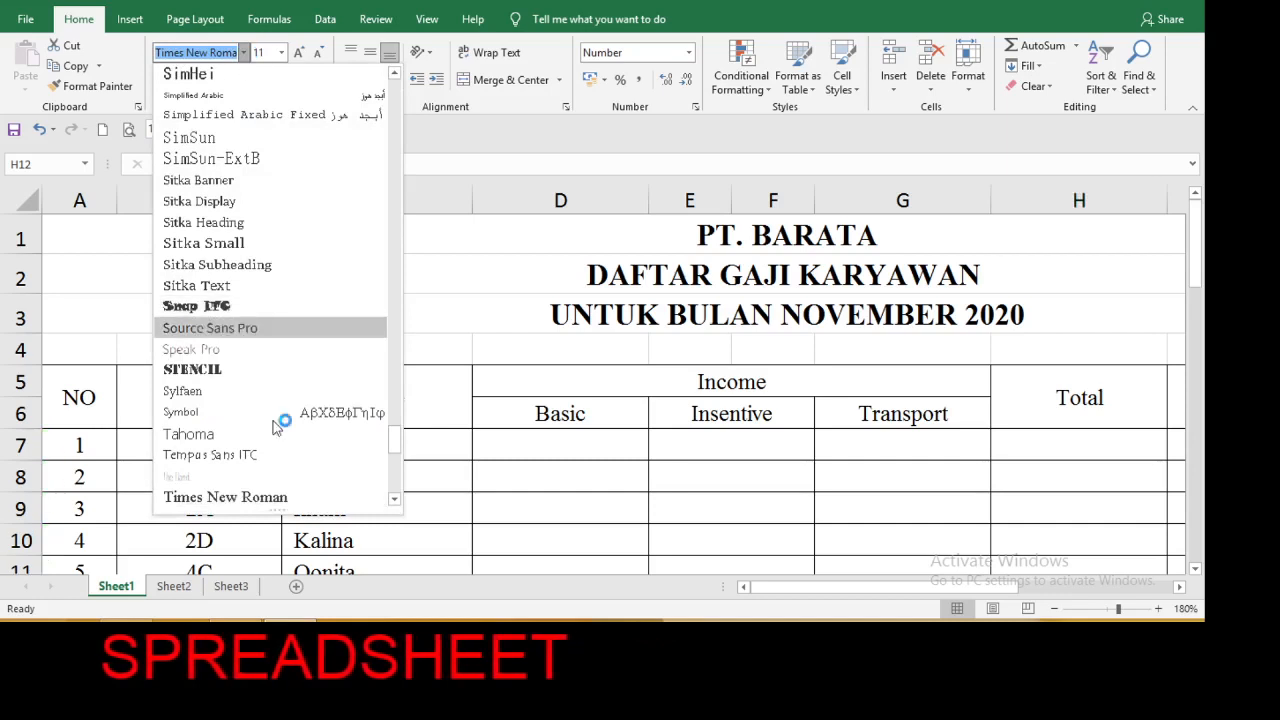
left_click(258, 498)
scroll(258, 498, "down", 2)
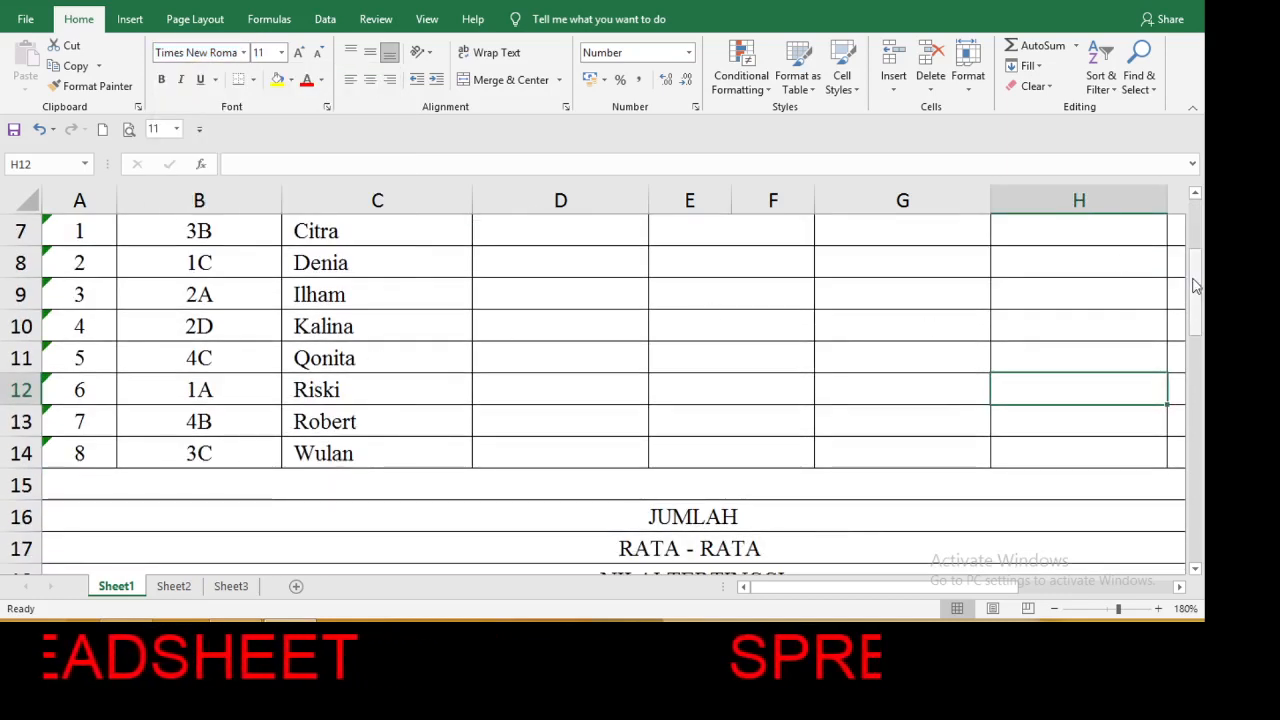
left_click_drag(1194, 288, 1199, 245)
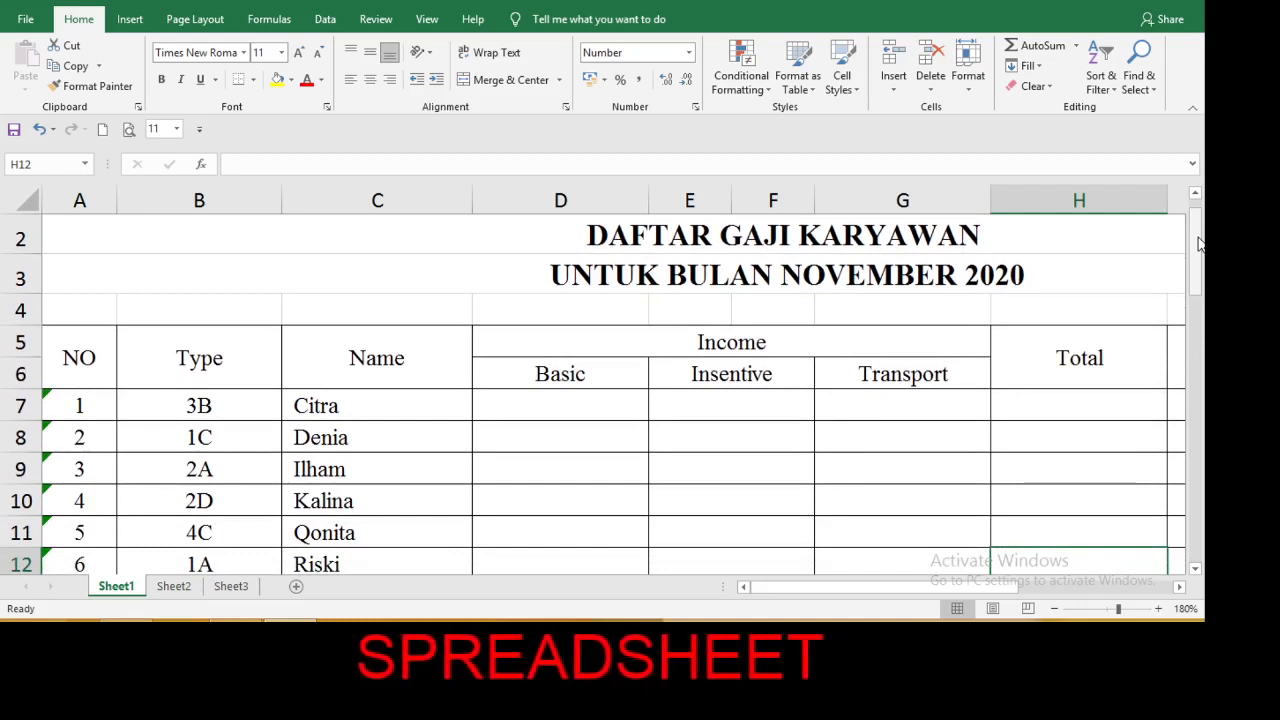
Check the Salary Table and start a VLOOKUP formula in D7, the first cell of the Basic column.
left_click(568, 407)
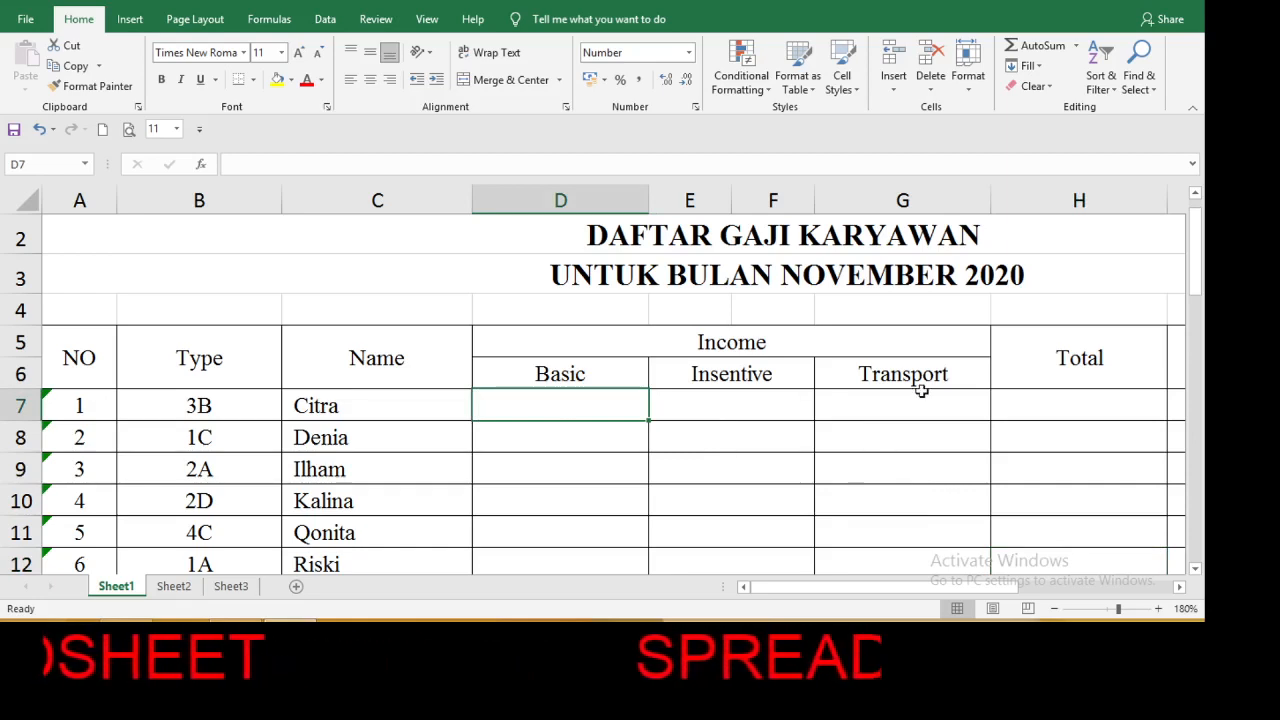
left_click_drag(1197, 250, 1203, 420)
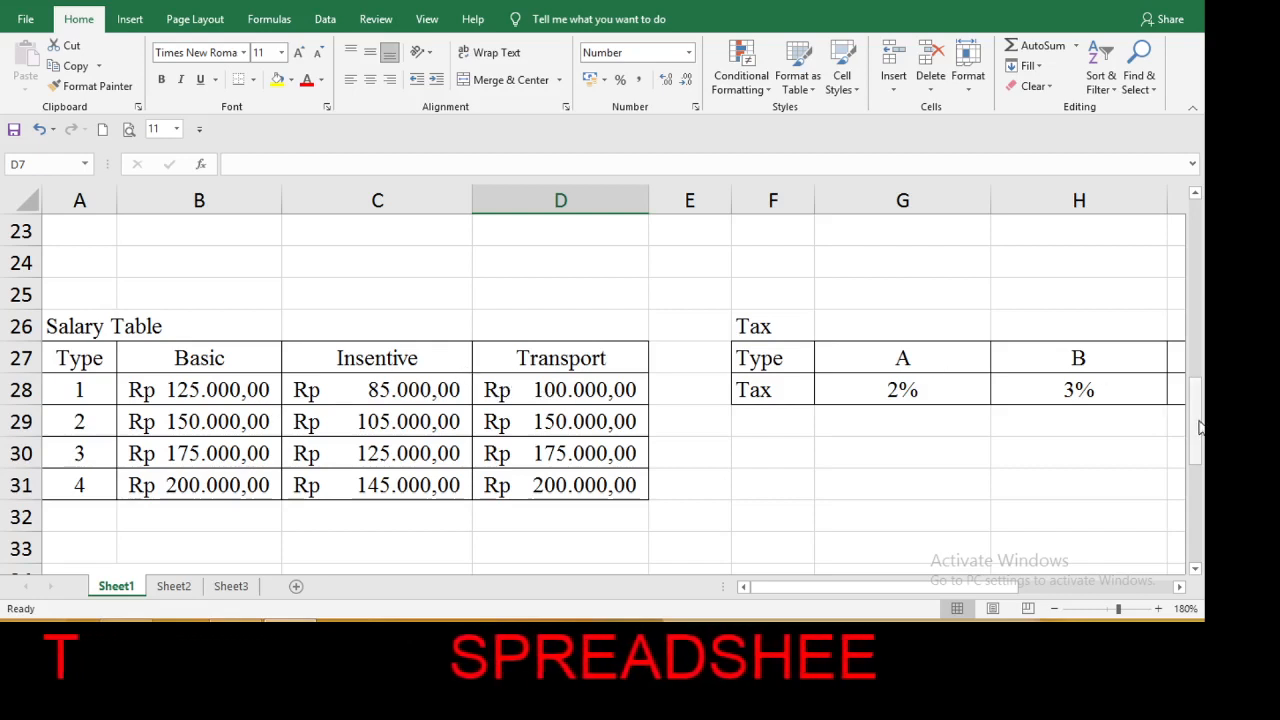
left_click_drag(1199, 428, 1186, 262)
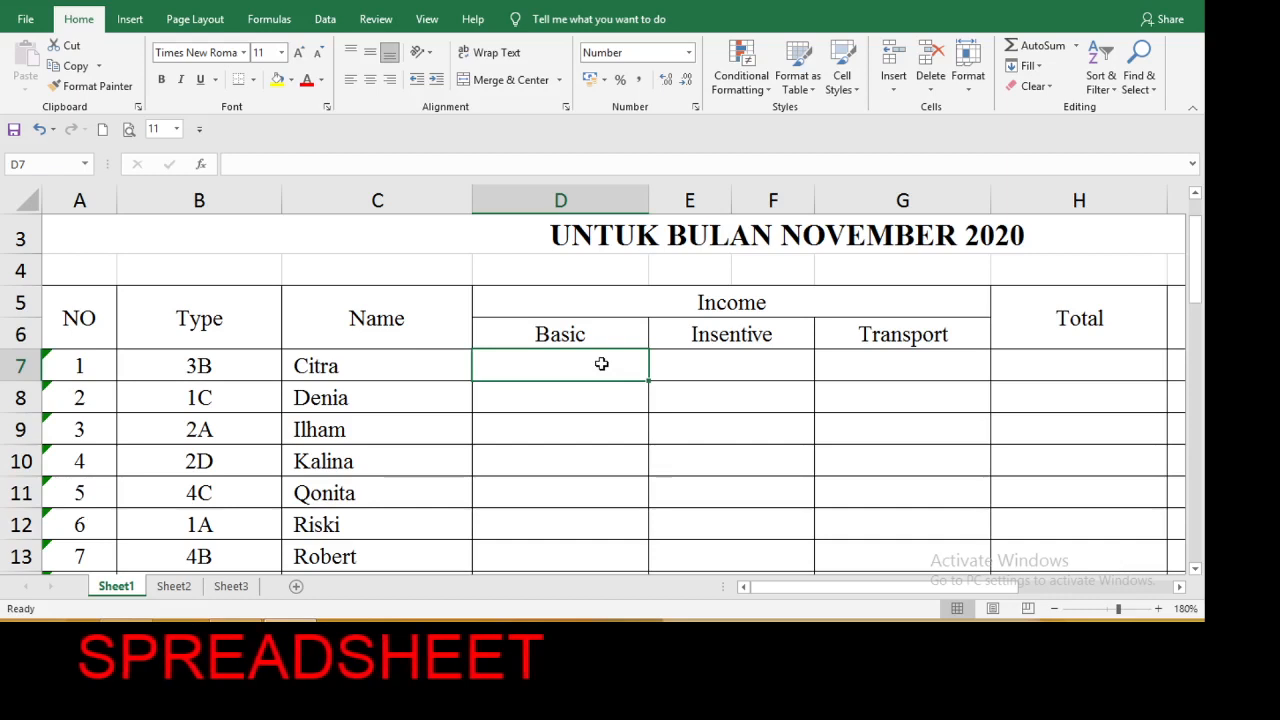
type("=")
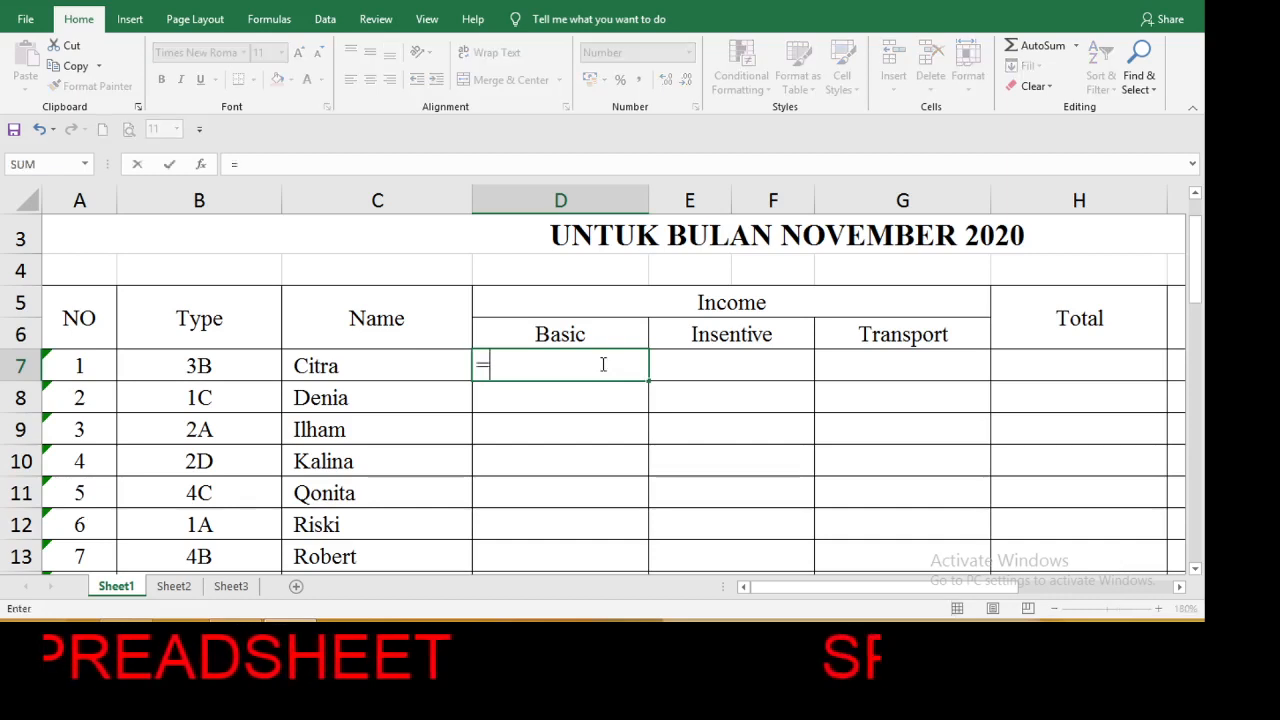
type("vl")
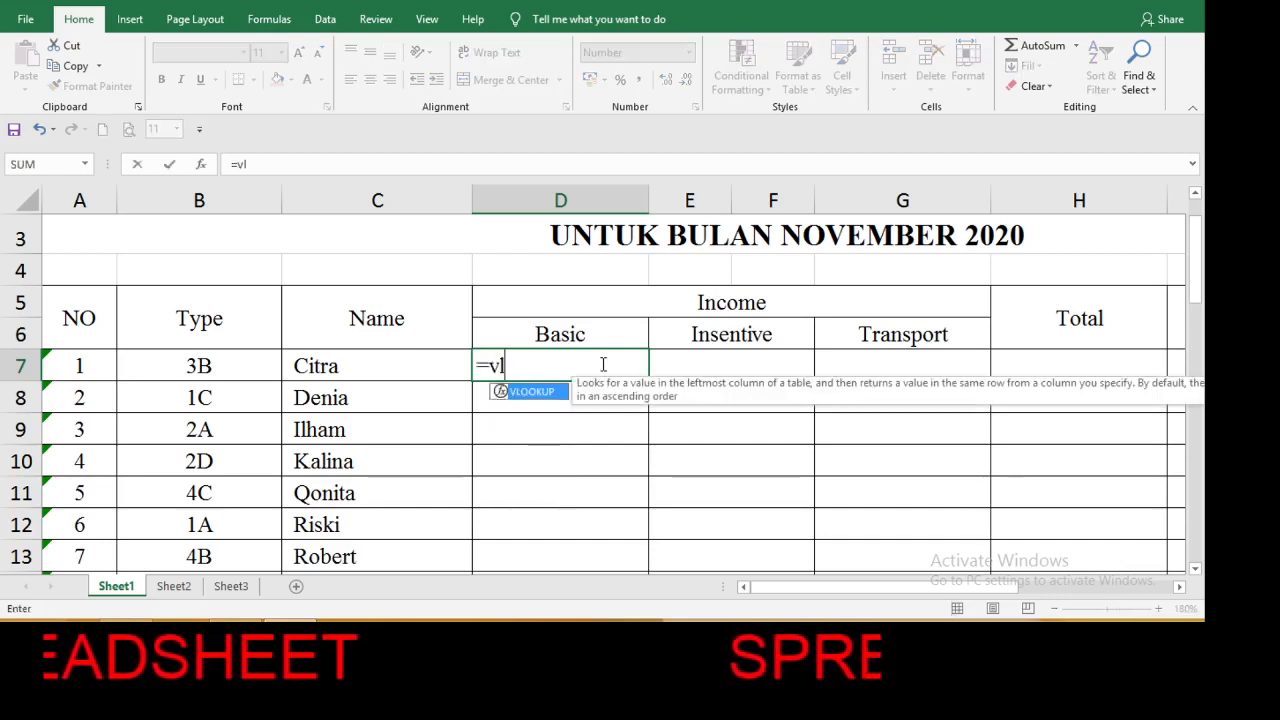
double_click(554, 393)
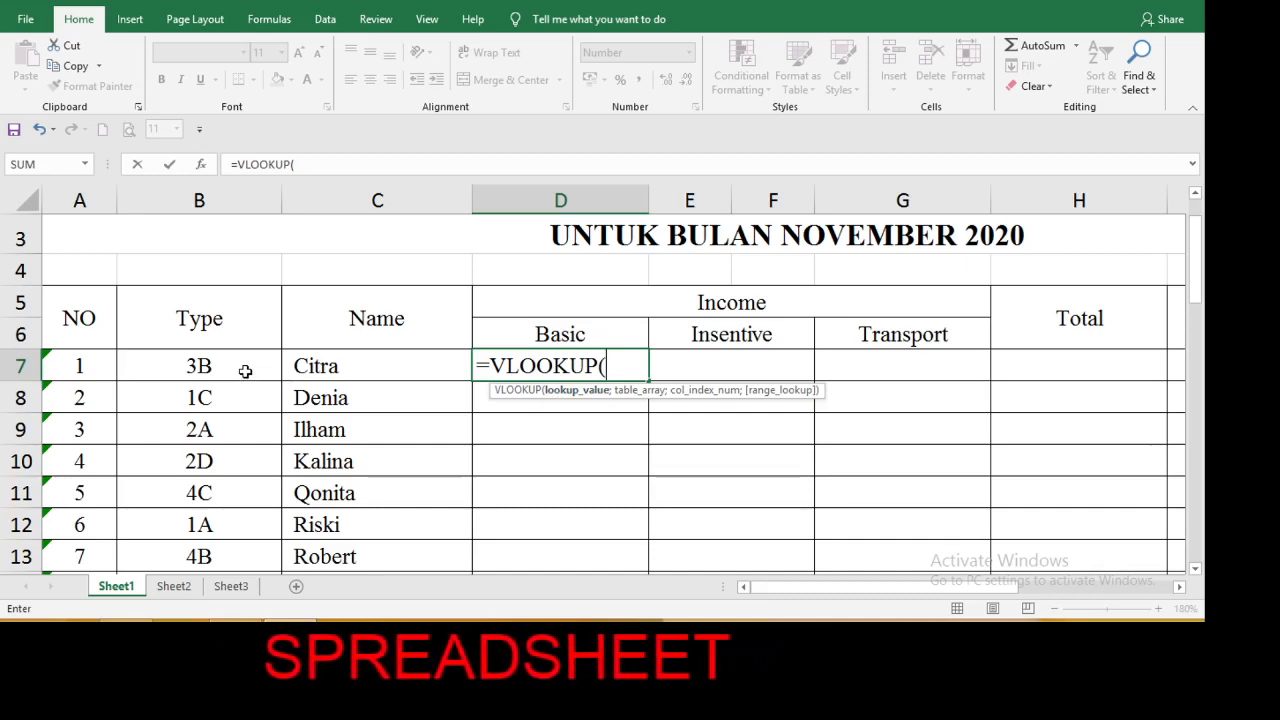
Enter LEFT(B7;1) as the lookup value of the VLOOKUP formula in D7.
type("l")
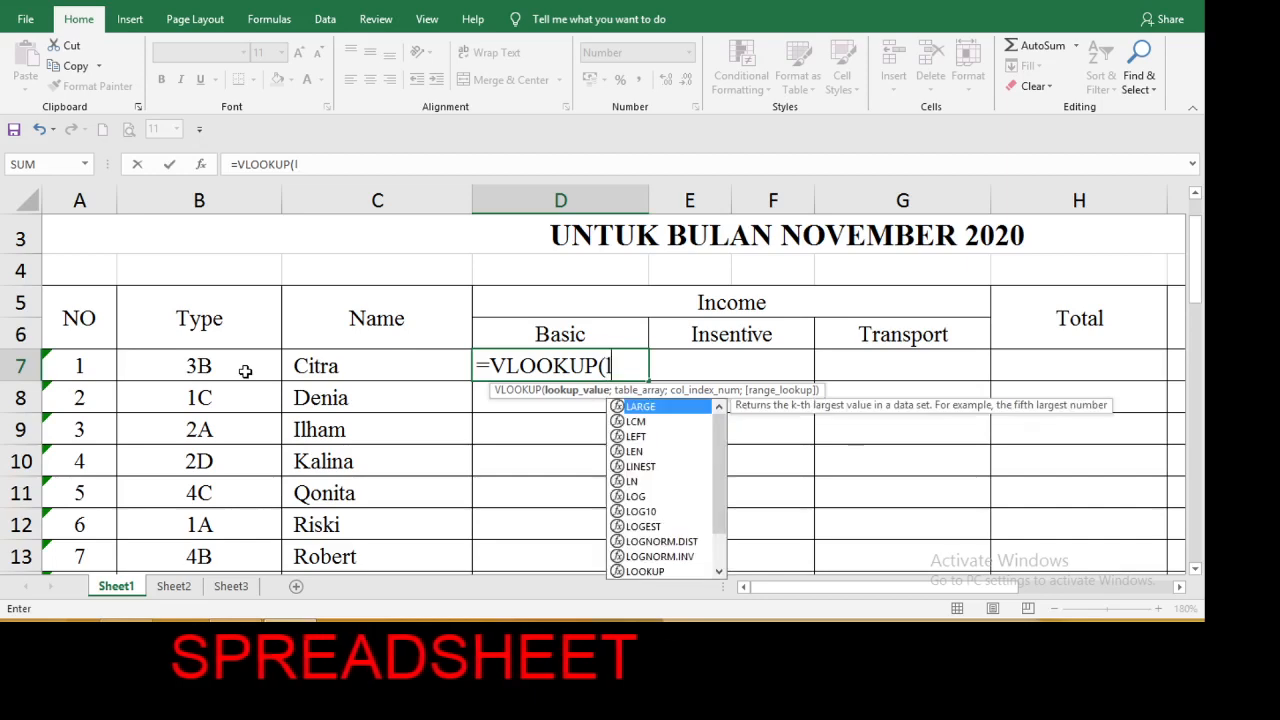
type("e")
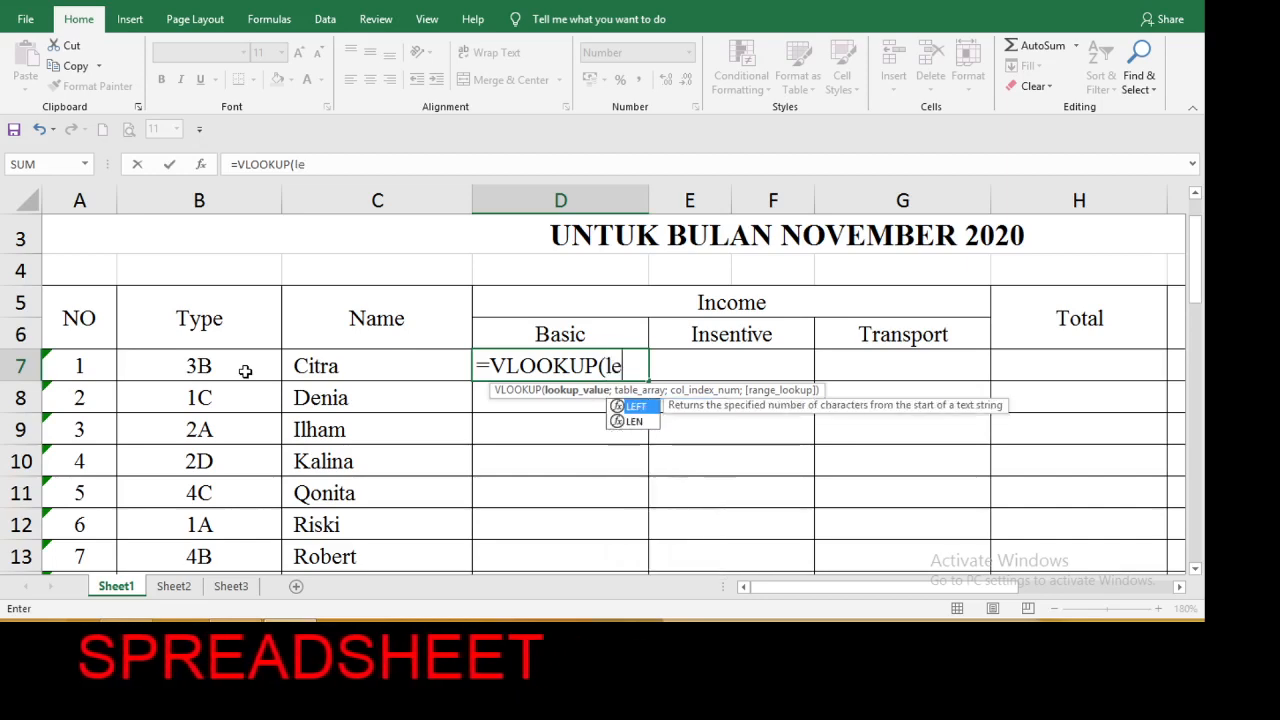
double_click(638, 407)
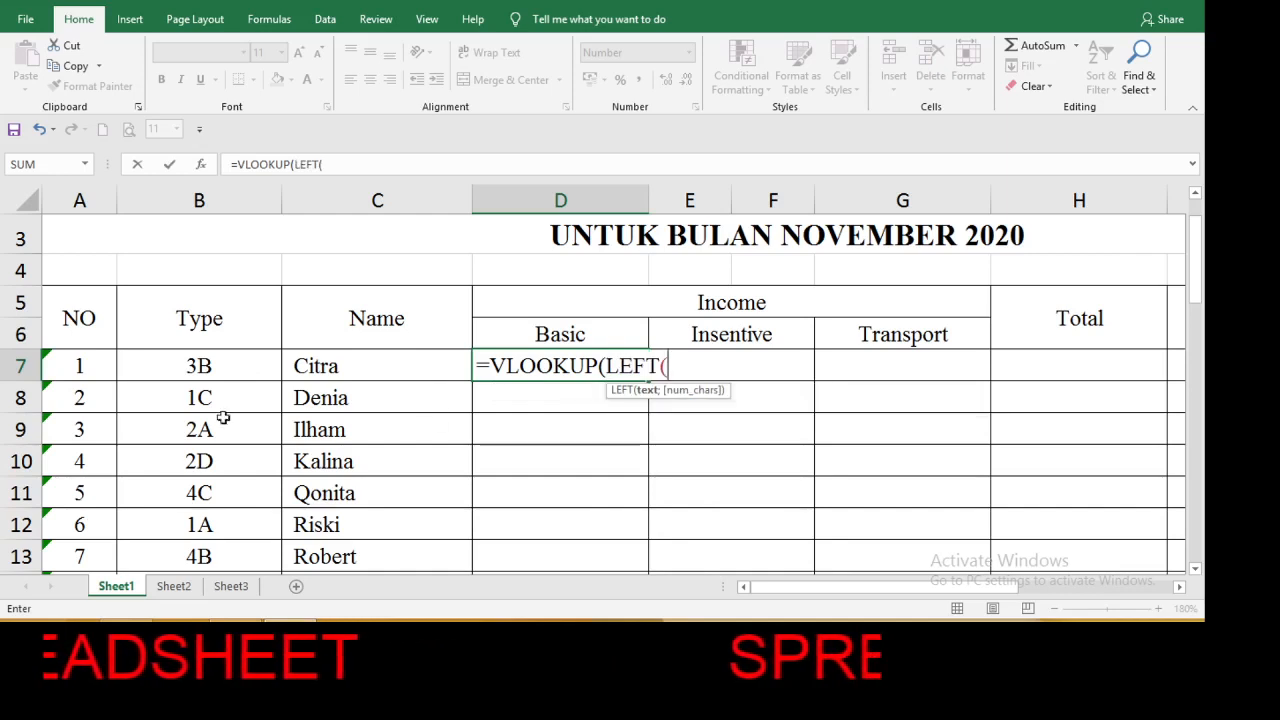
left_click(201, 364)
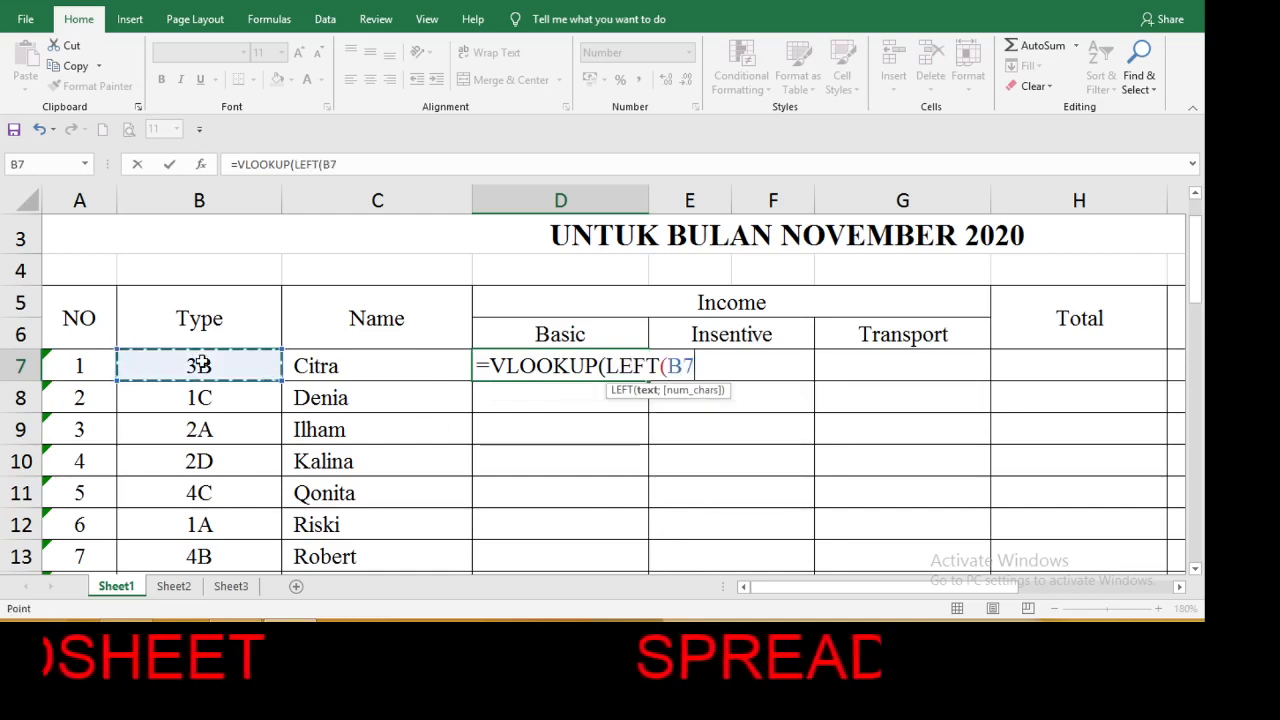
type(";")
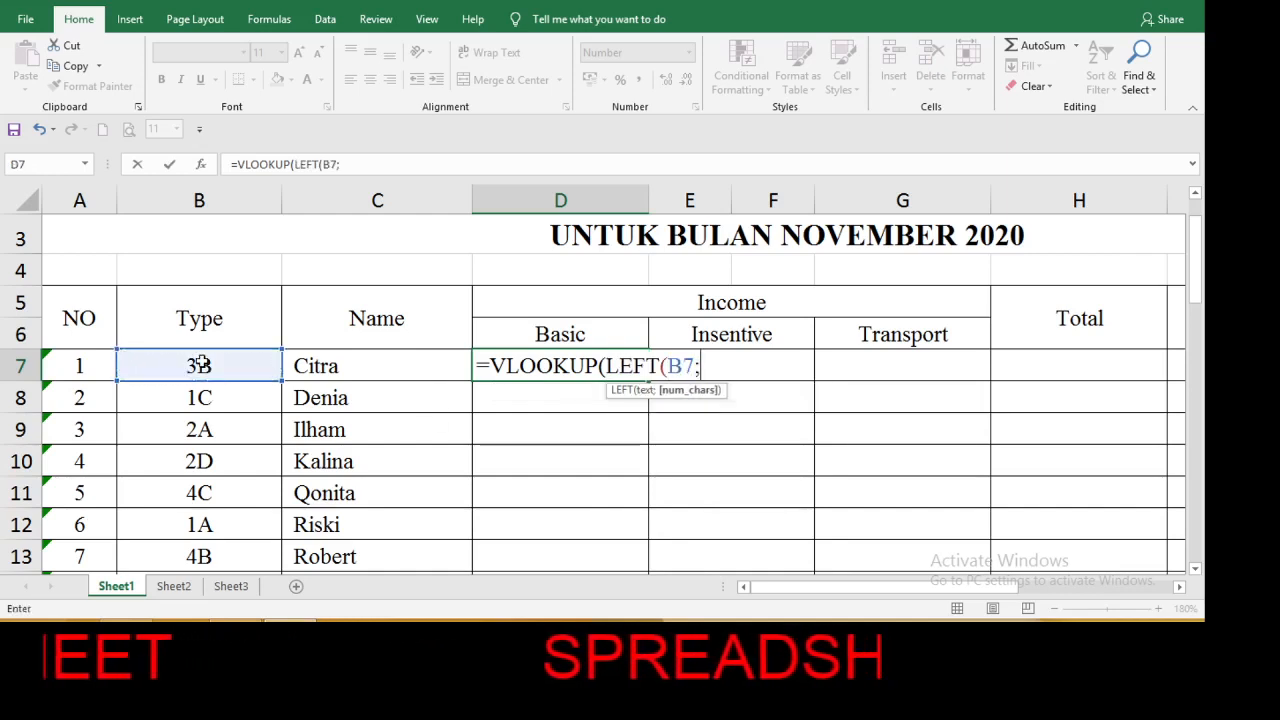
type("1")
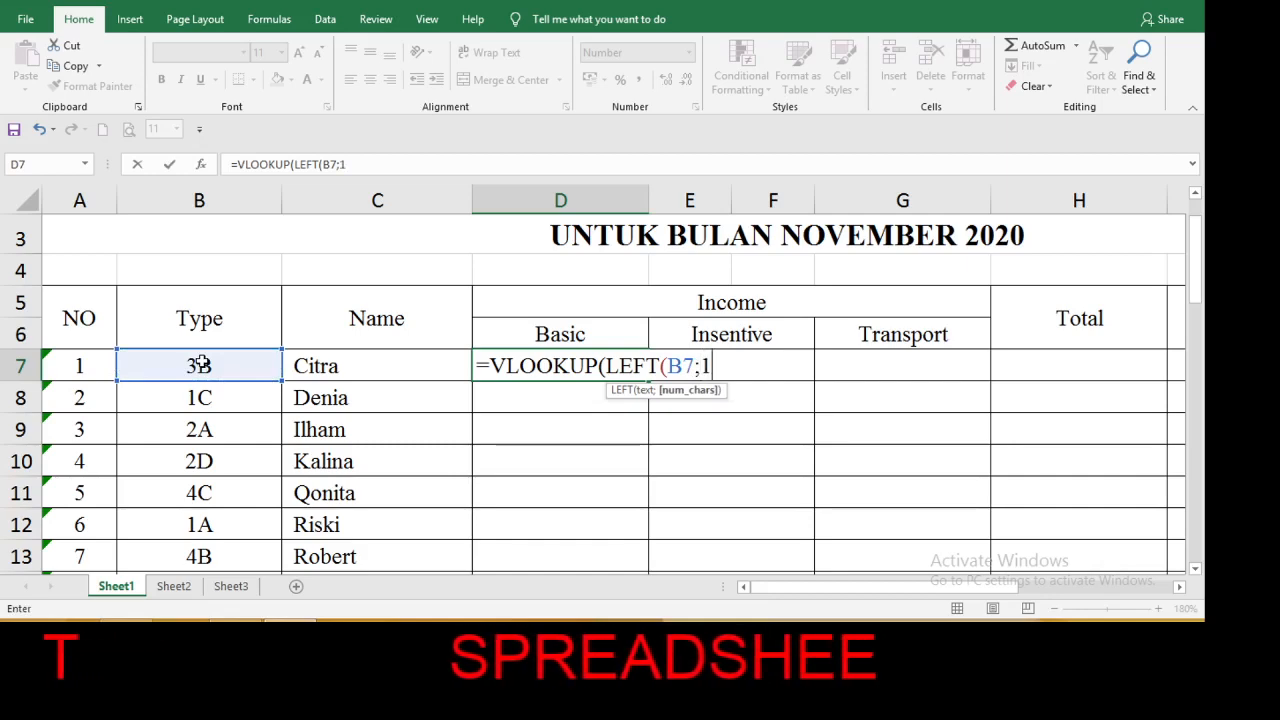
type(")")
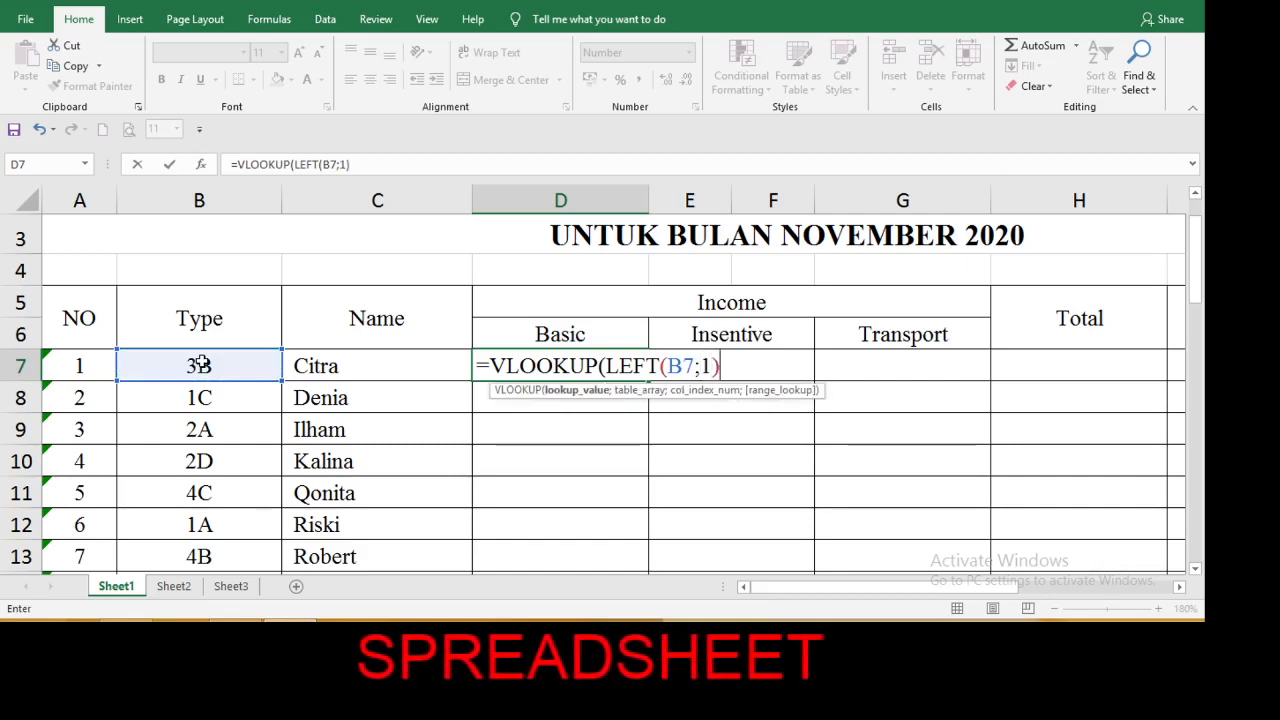
type(";")
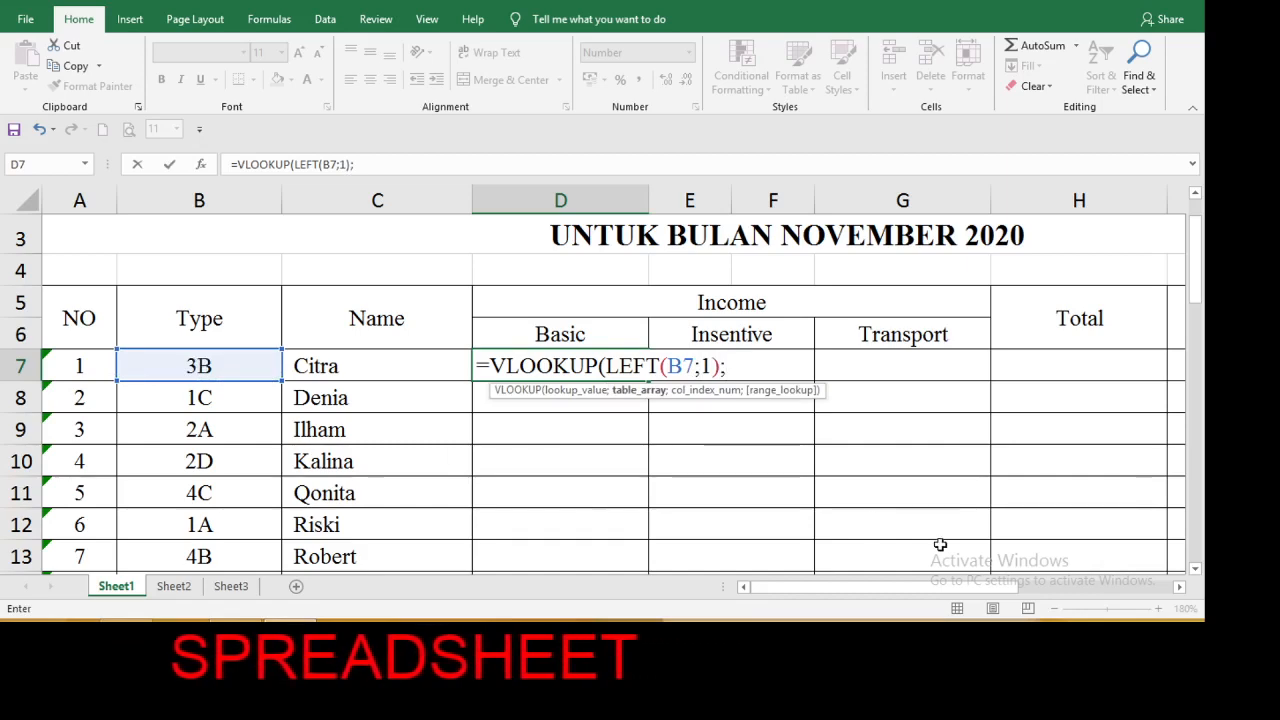
Set the VLOOKUP table array to the whole Salary Table range A27:D31, including its header row.
left_click_drag(1197, 572, 1197, 572)
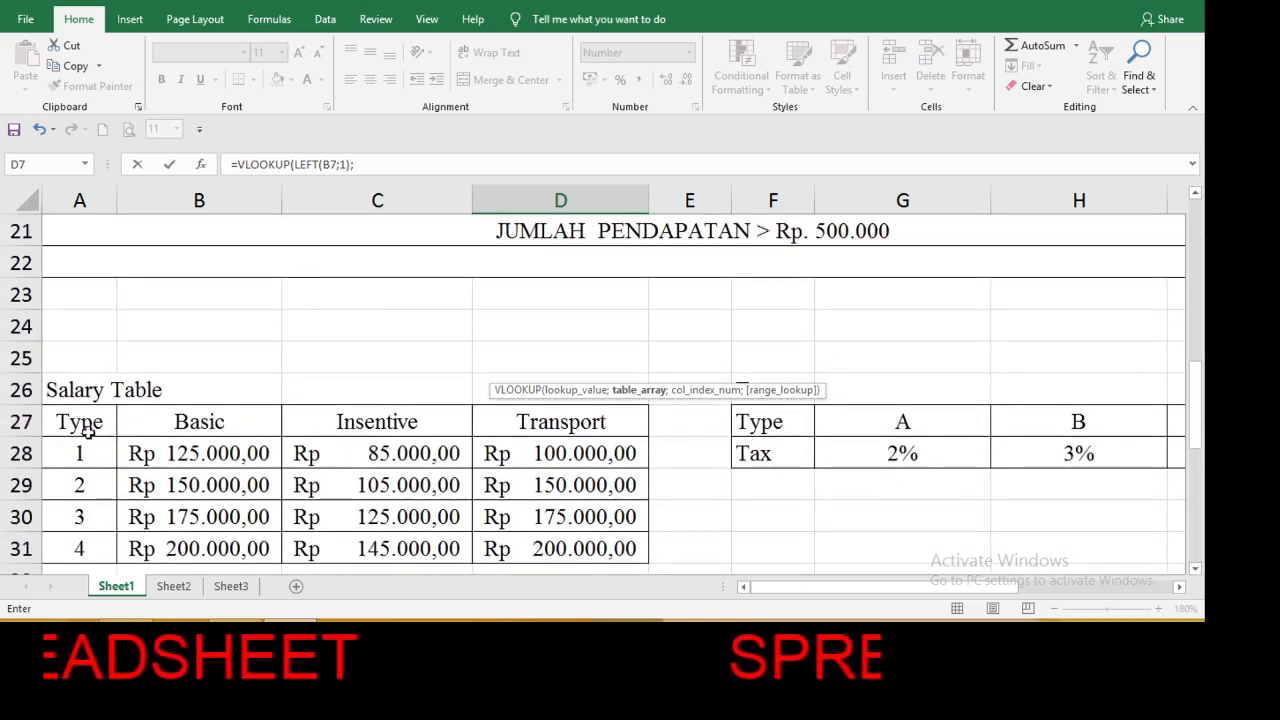
left_click_drag(80, 422, 456, 548)
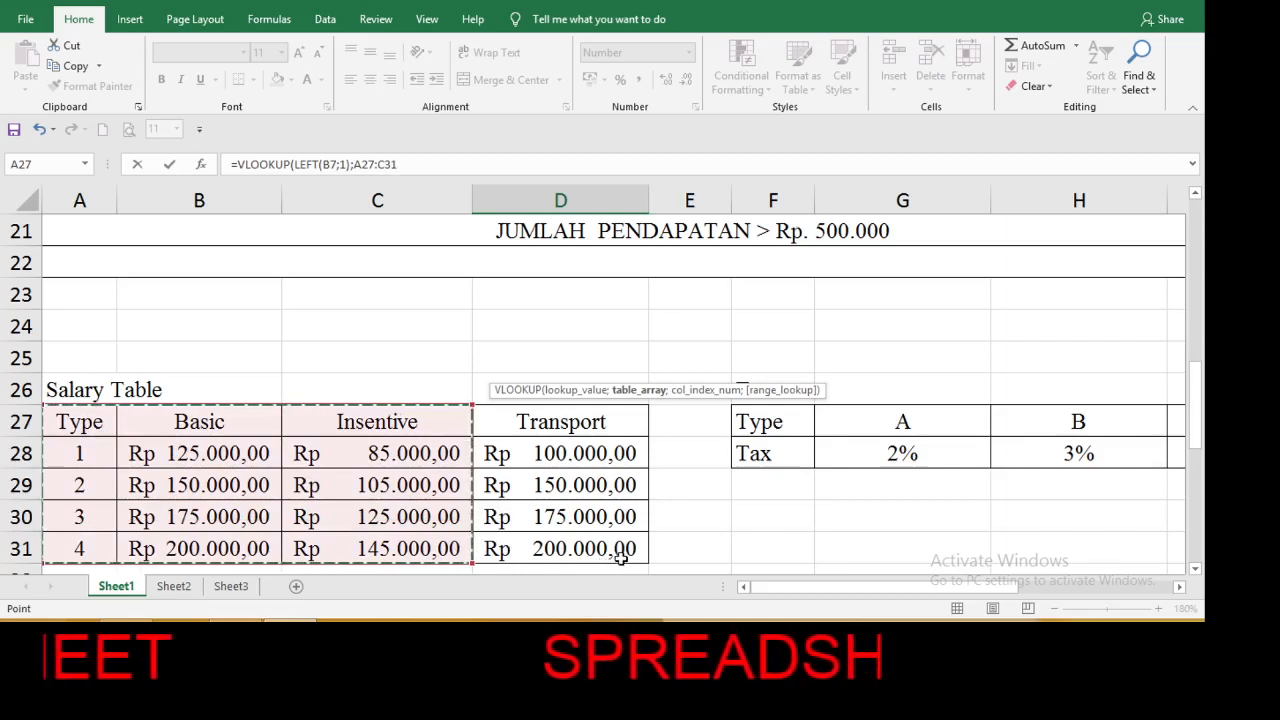
left_click_drag(620, 558, 620, 558)
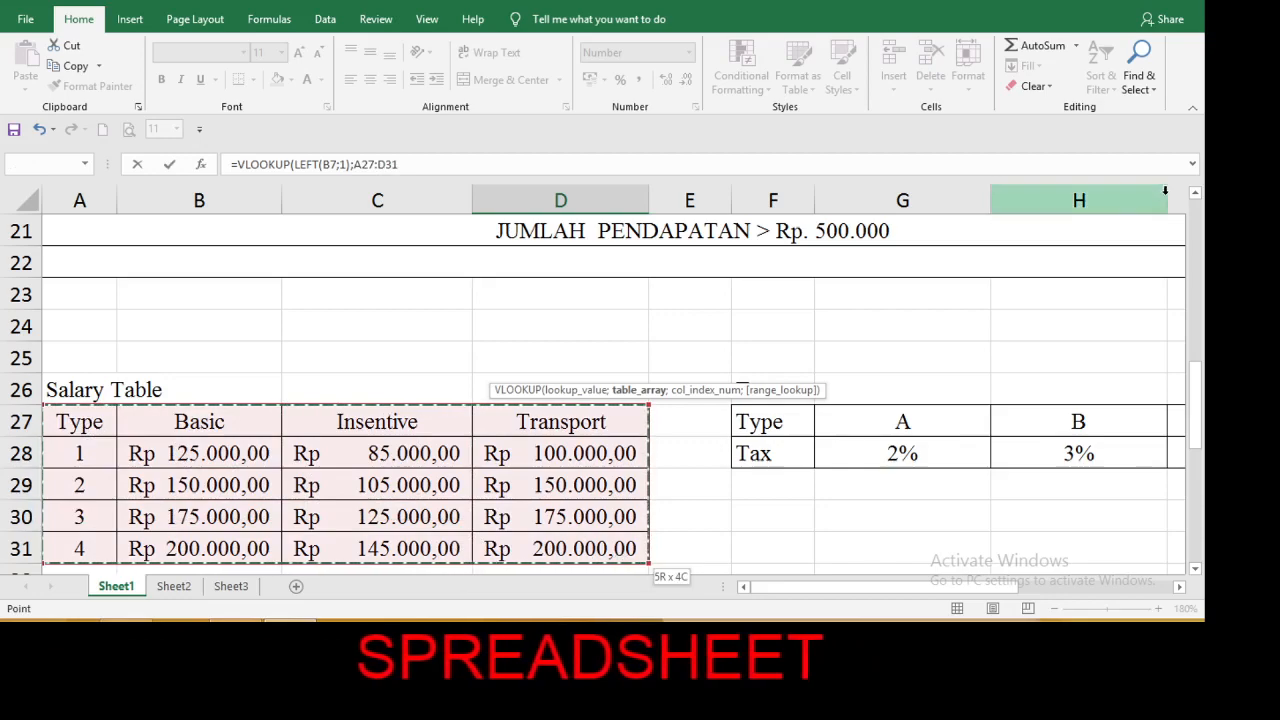
Make the table array reference in the D7 formula absolute, as $A$27:$D$31.
left_click(1196, 194)
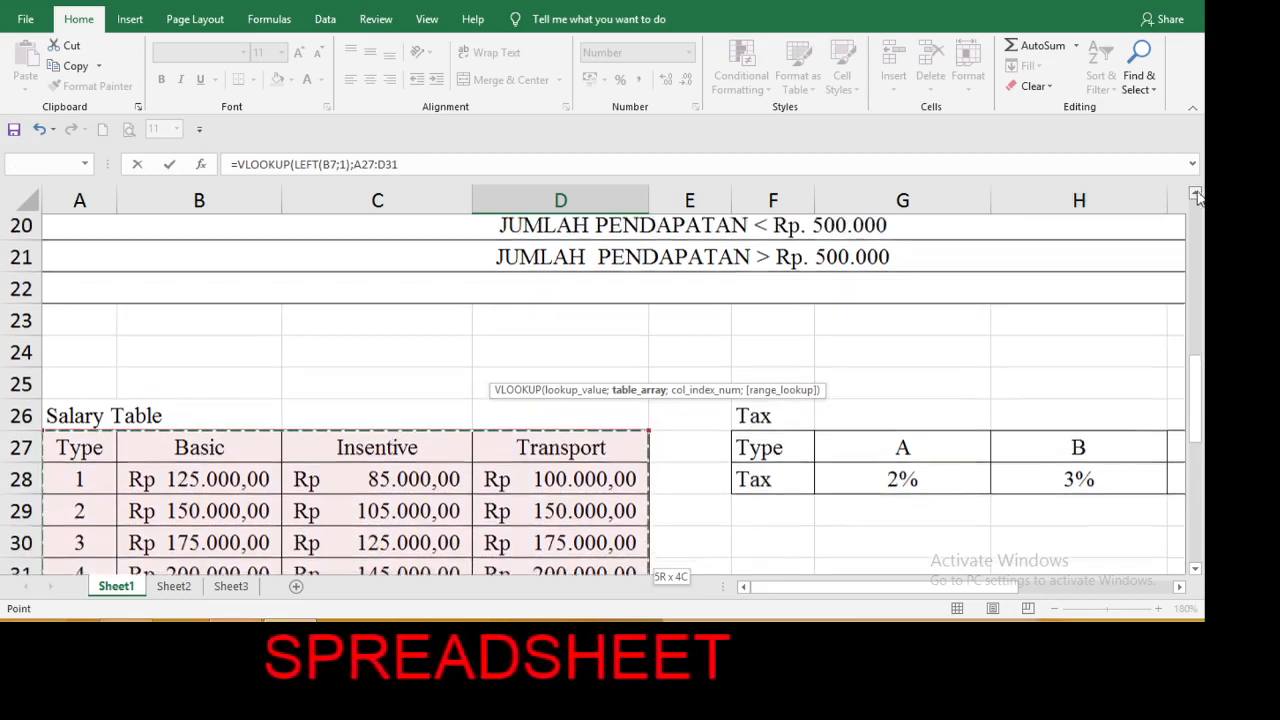
scroll(1196, 194, "up", 5)
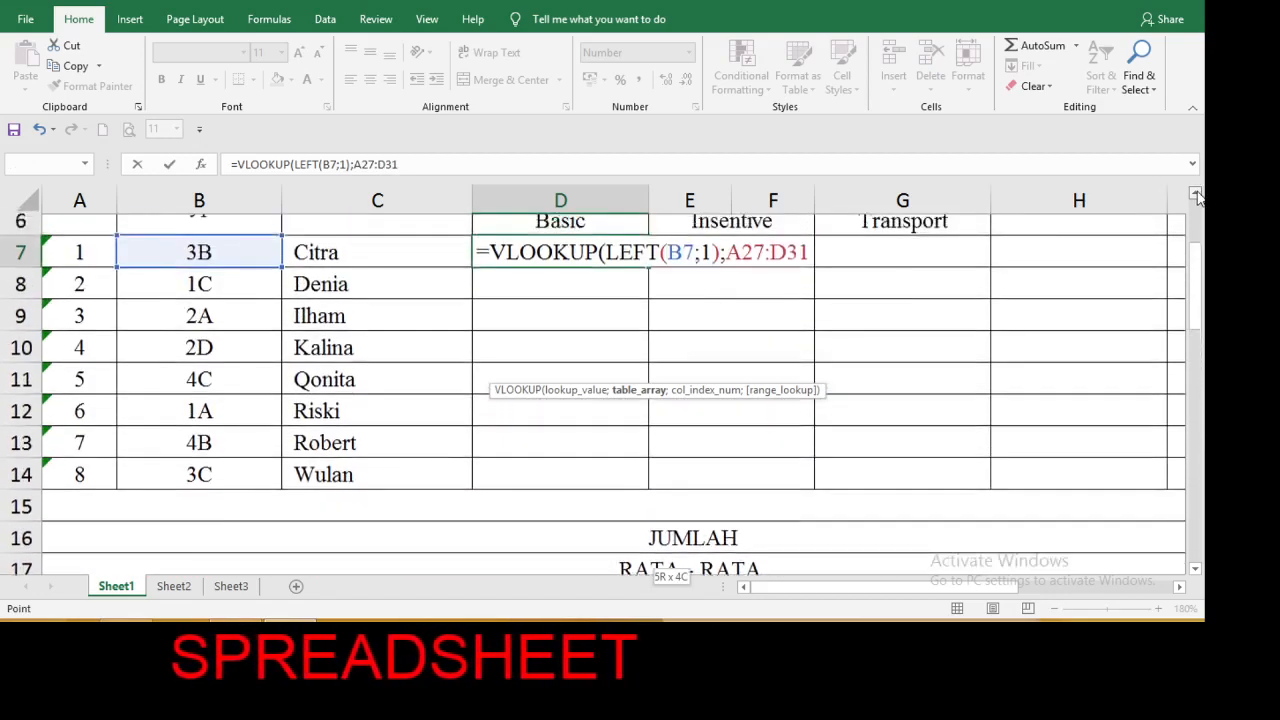
scroll(1196, 194, "up", 2)
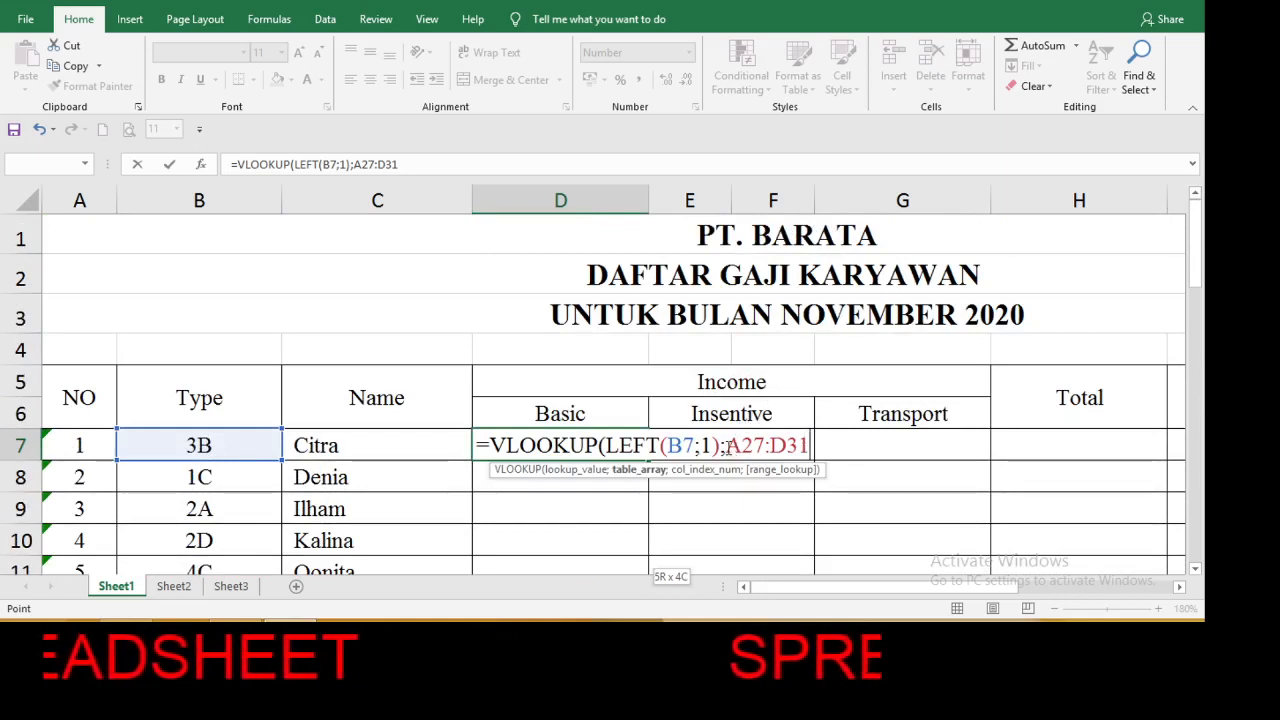
left_click(729, 447)
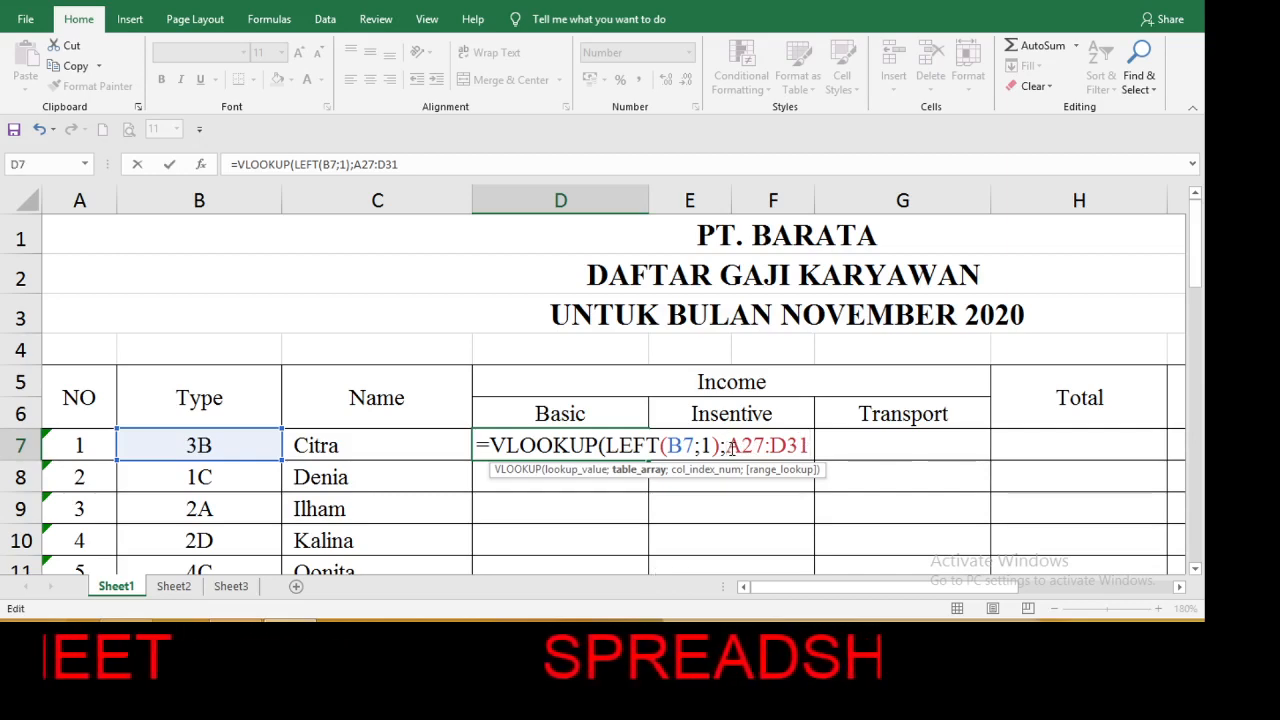
type("$")
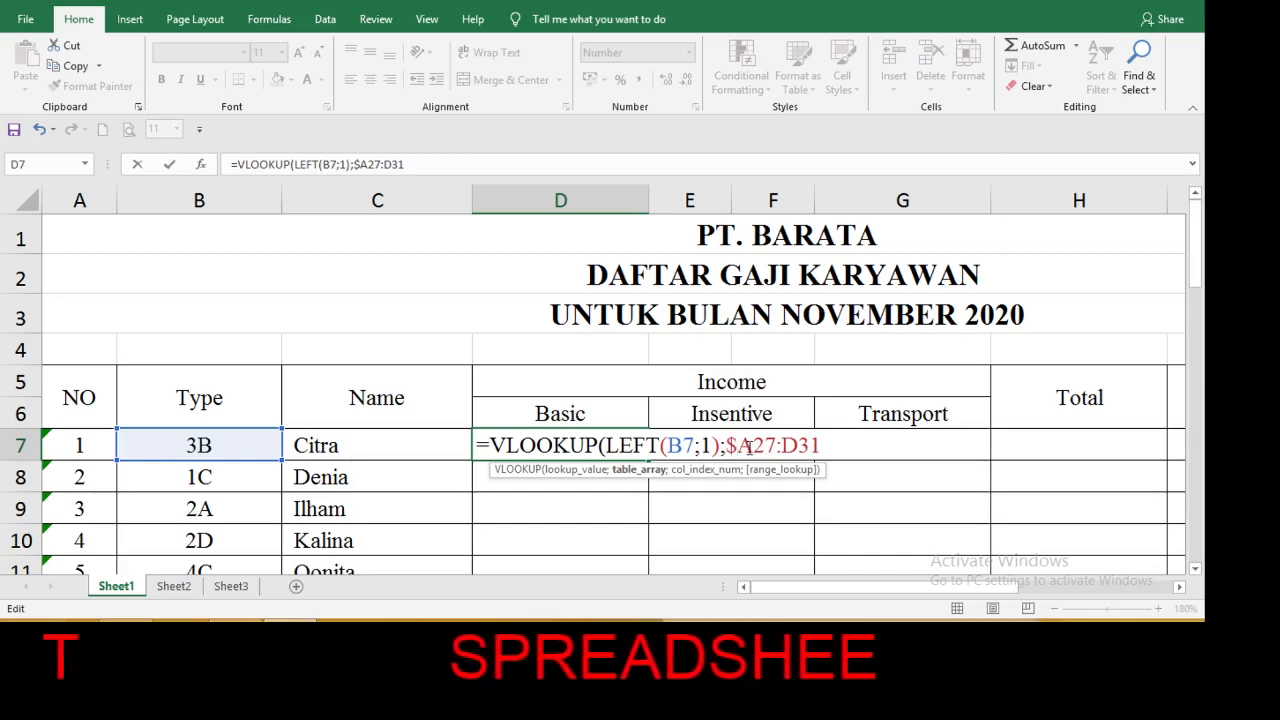
left_click(749, 448)
type("$")
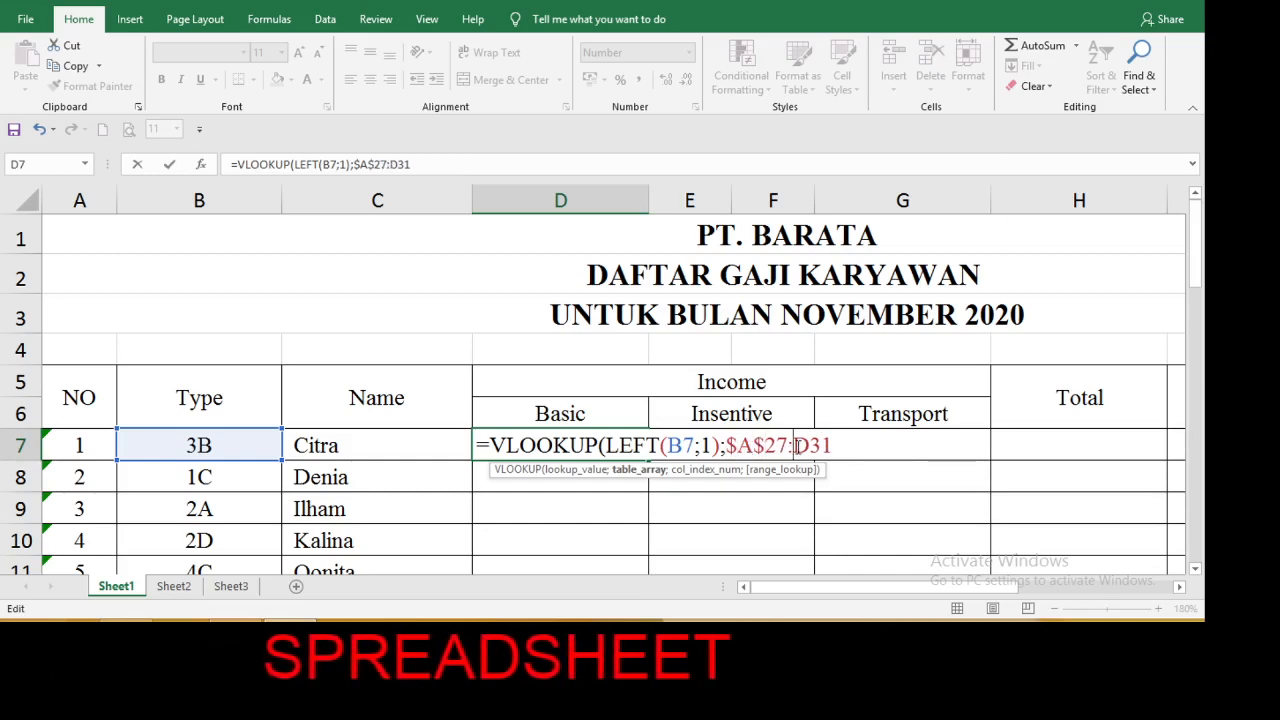
left_click(795, 446)
type("$")
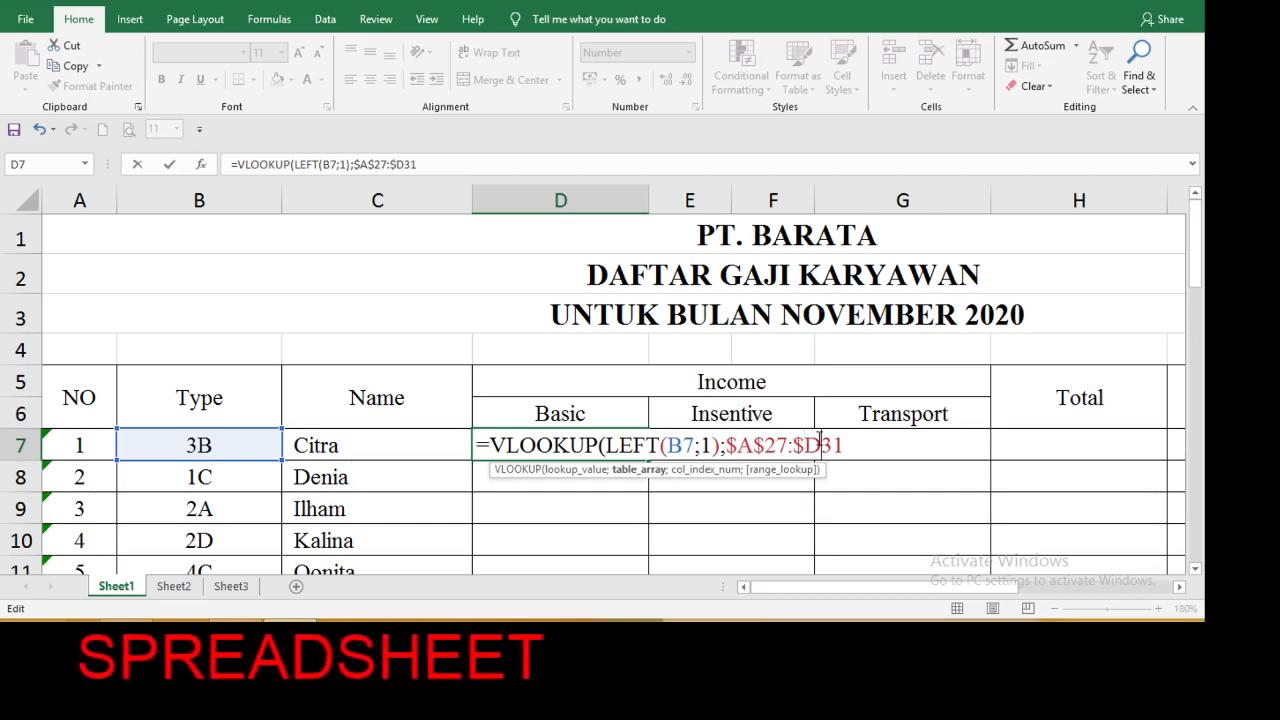
left_click(820, 444)
type("$31")
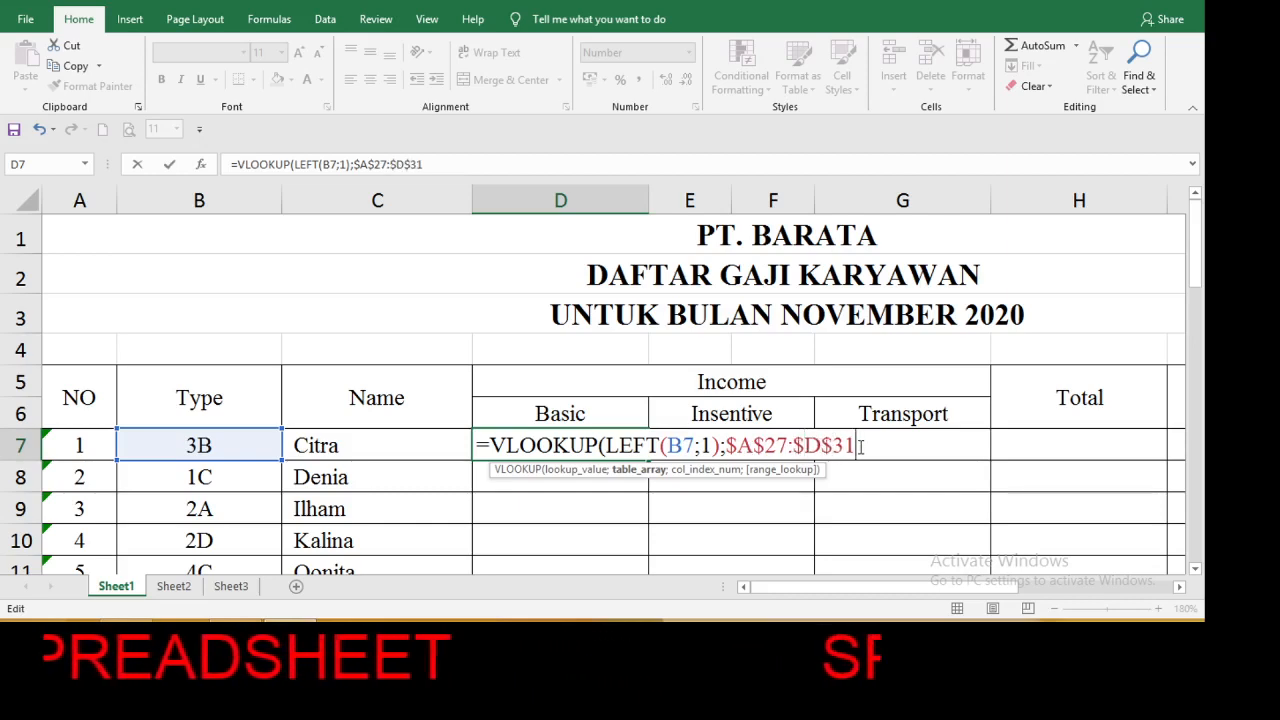
type(";")
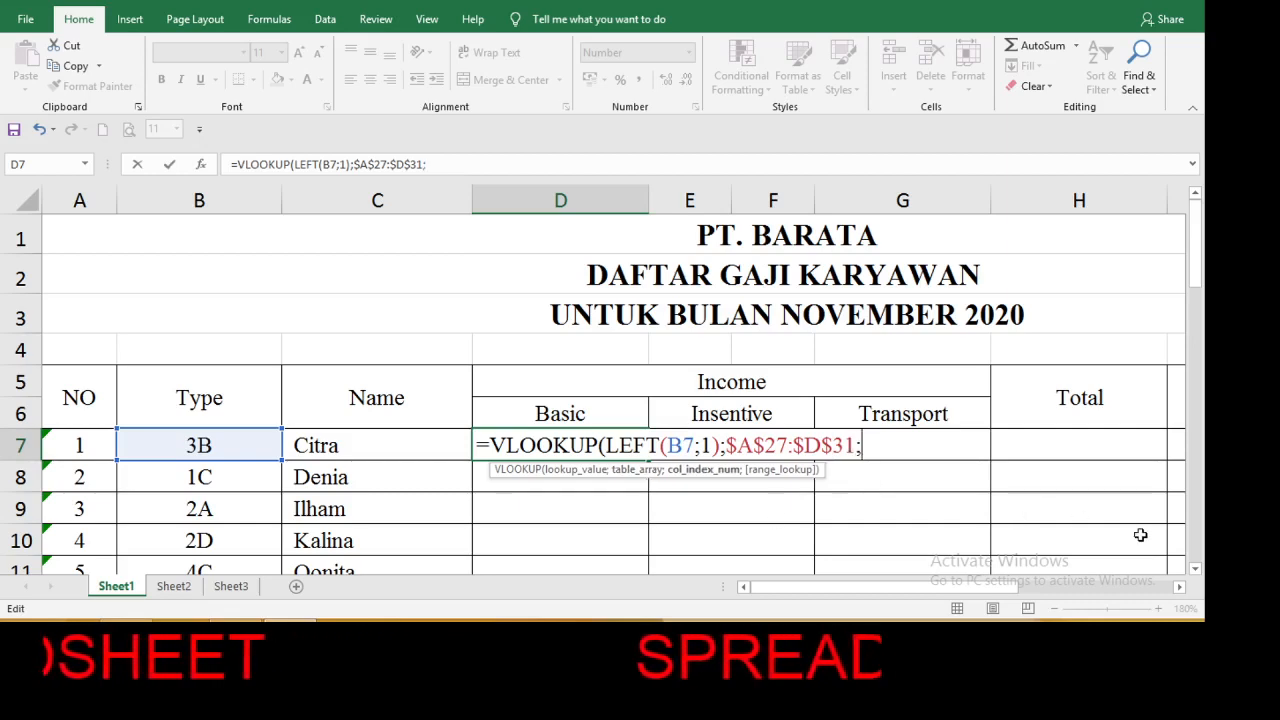
Complete the VLOOKUP formula in D7 with column index 2 and range lookup 0, checking the Salary Table for the Basic column.
left_click(1195, 569)
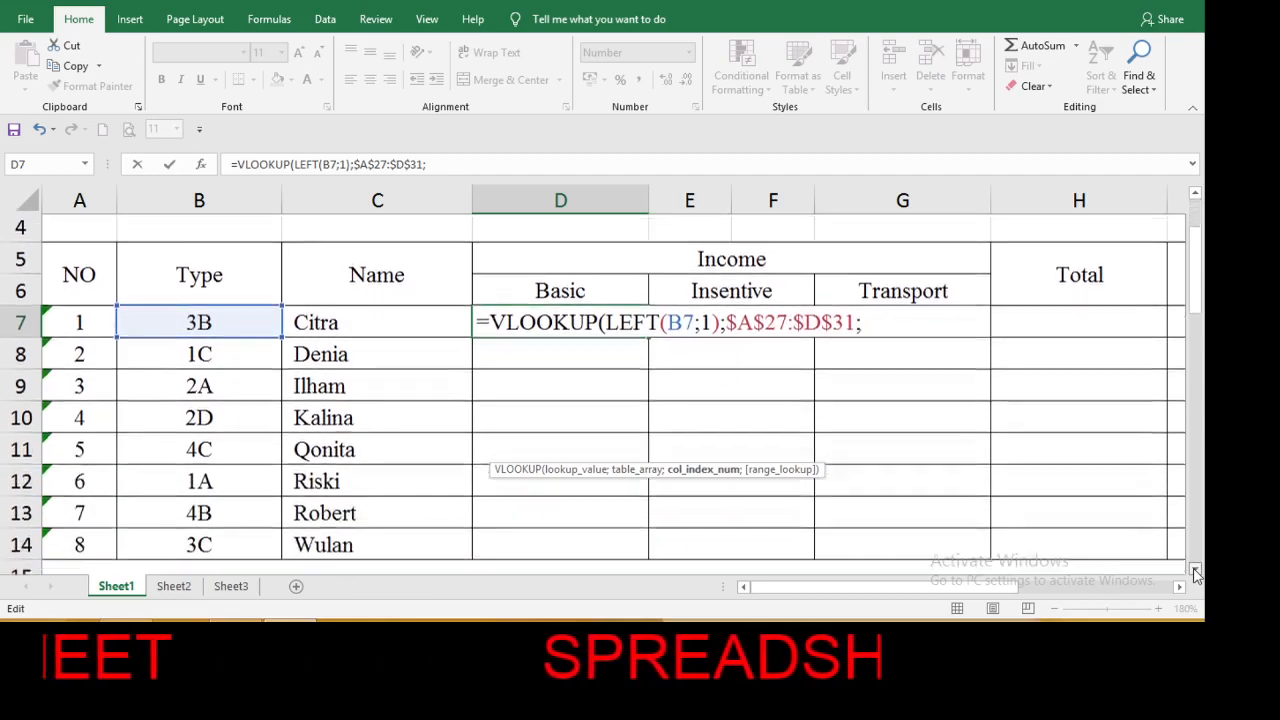
left_click(1195, 571)
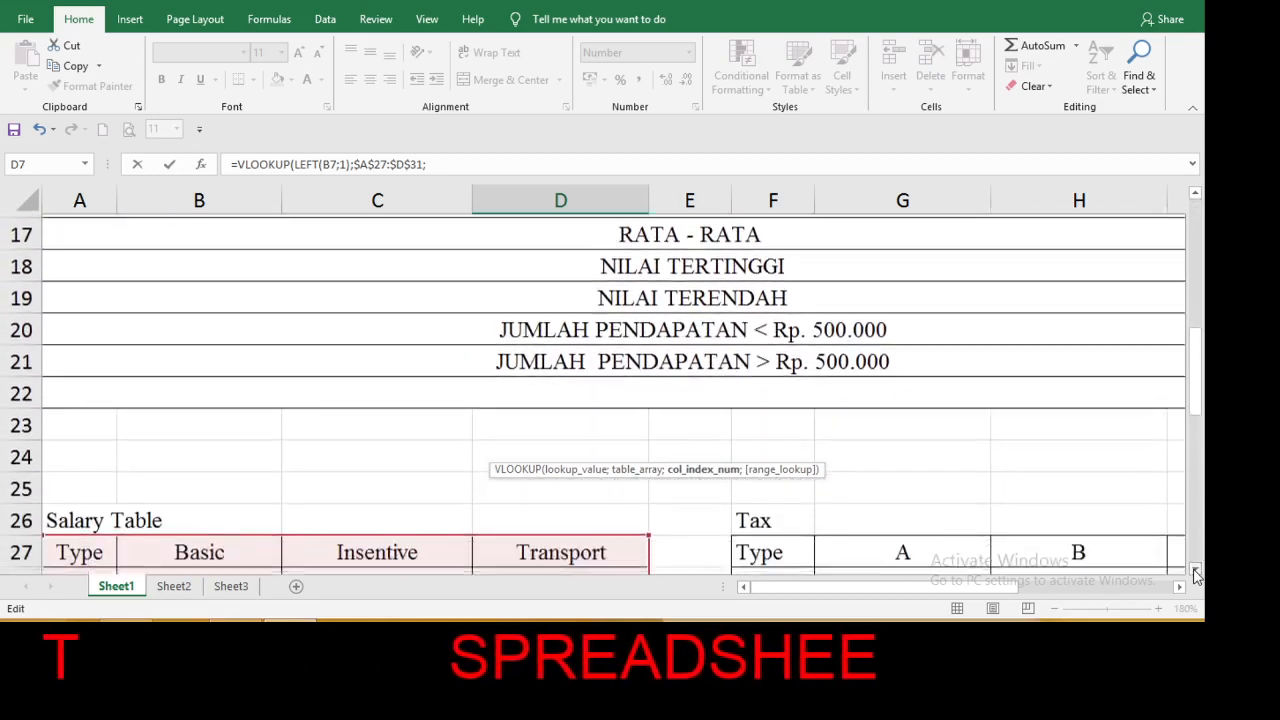
left_click(1197, 573)
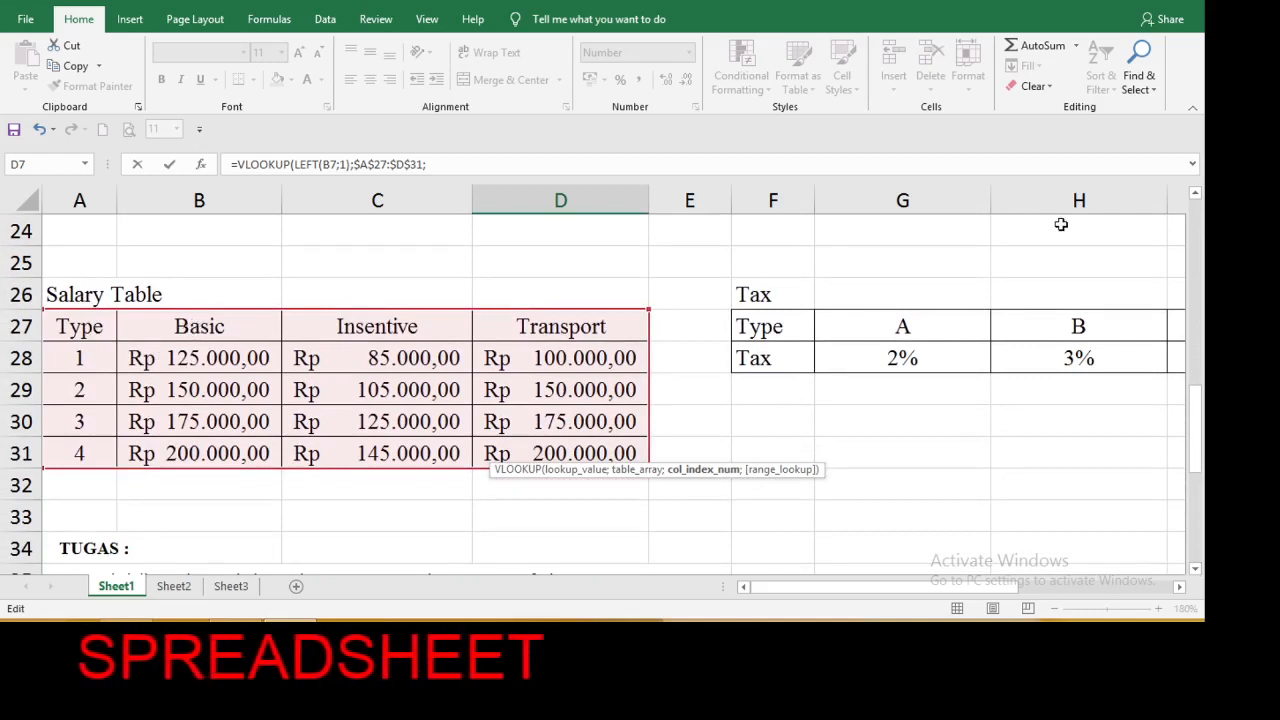
left_click(1197, 196)
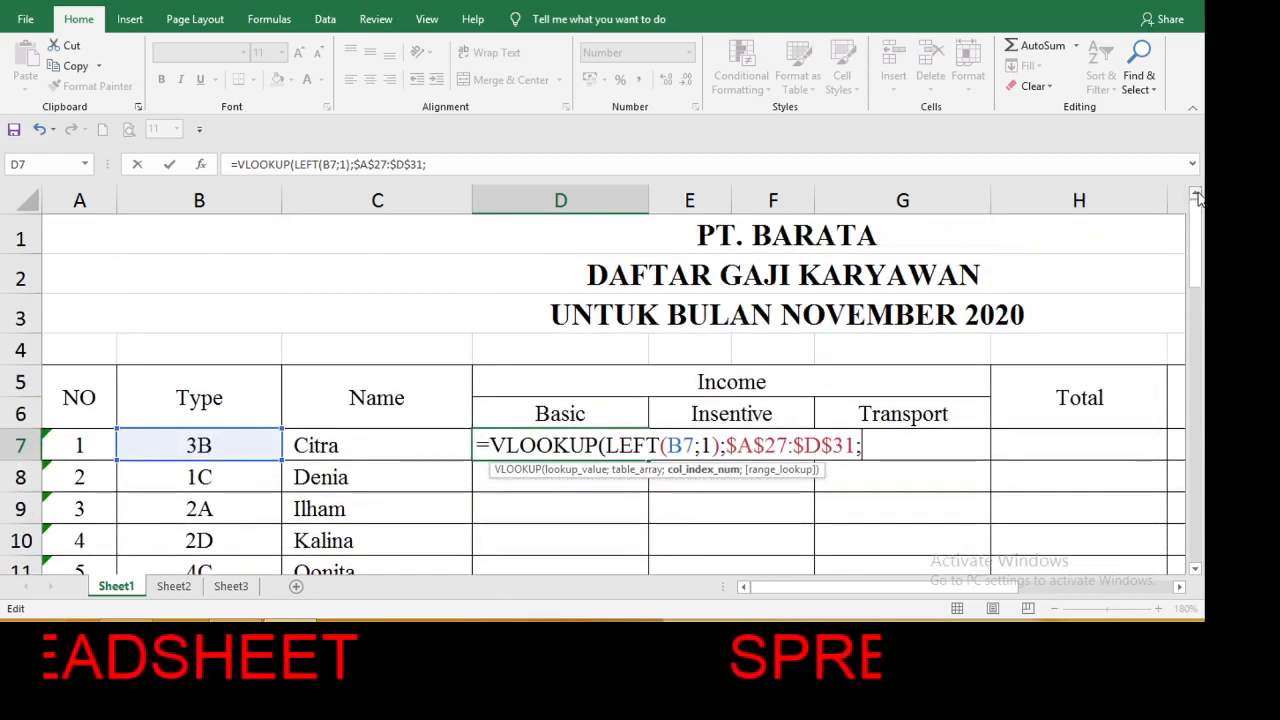
type("2")
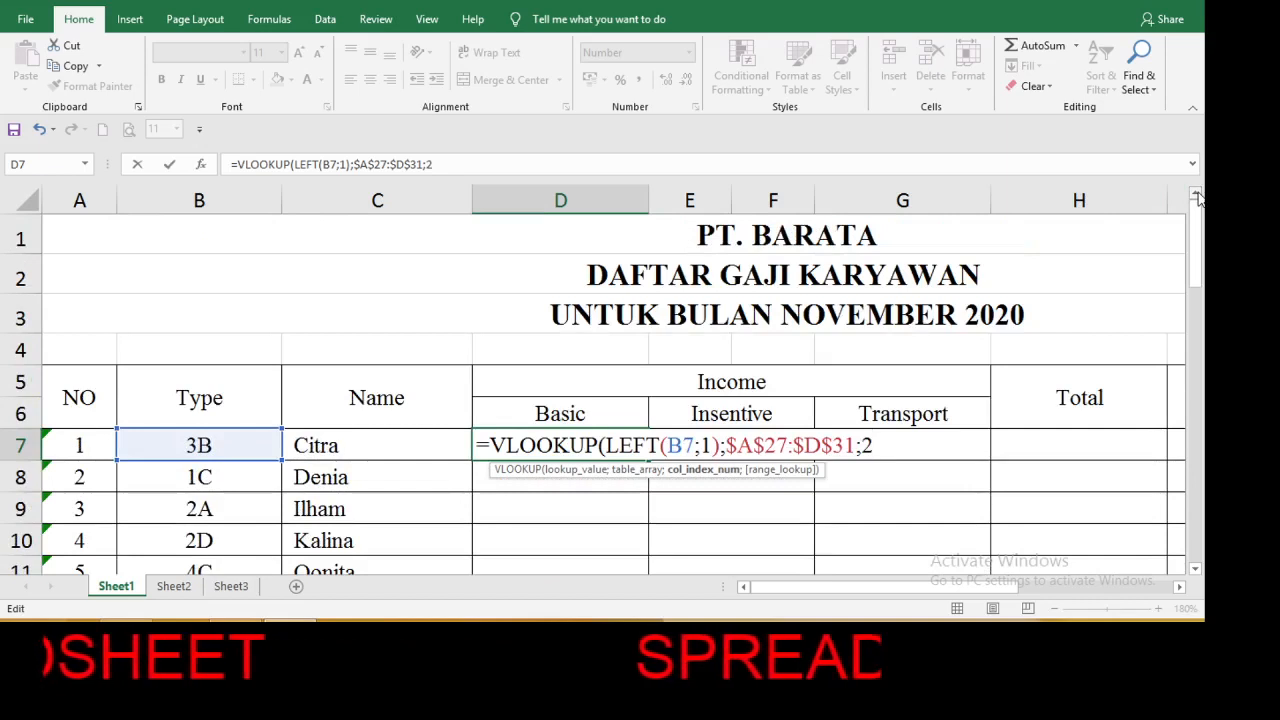
type(";")
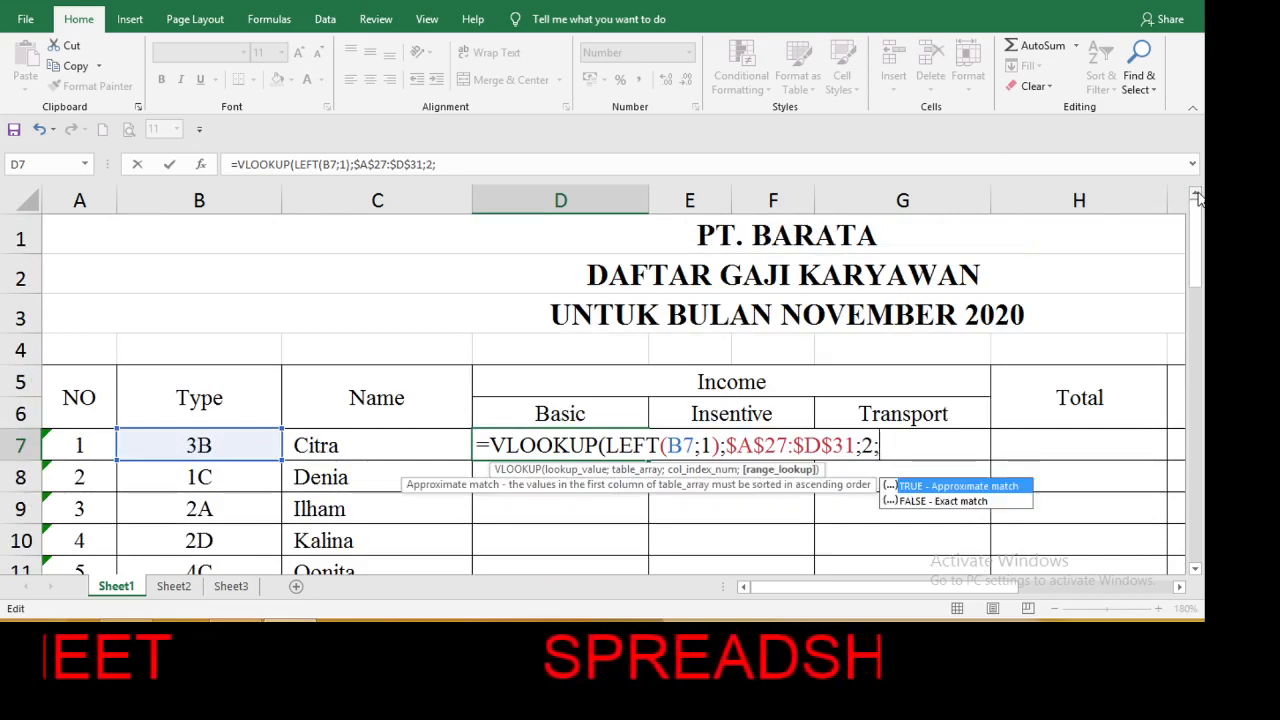
type("0)")
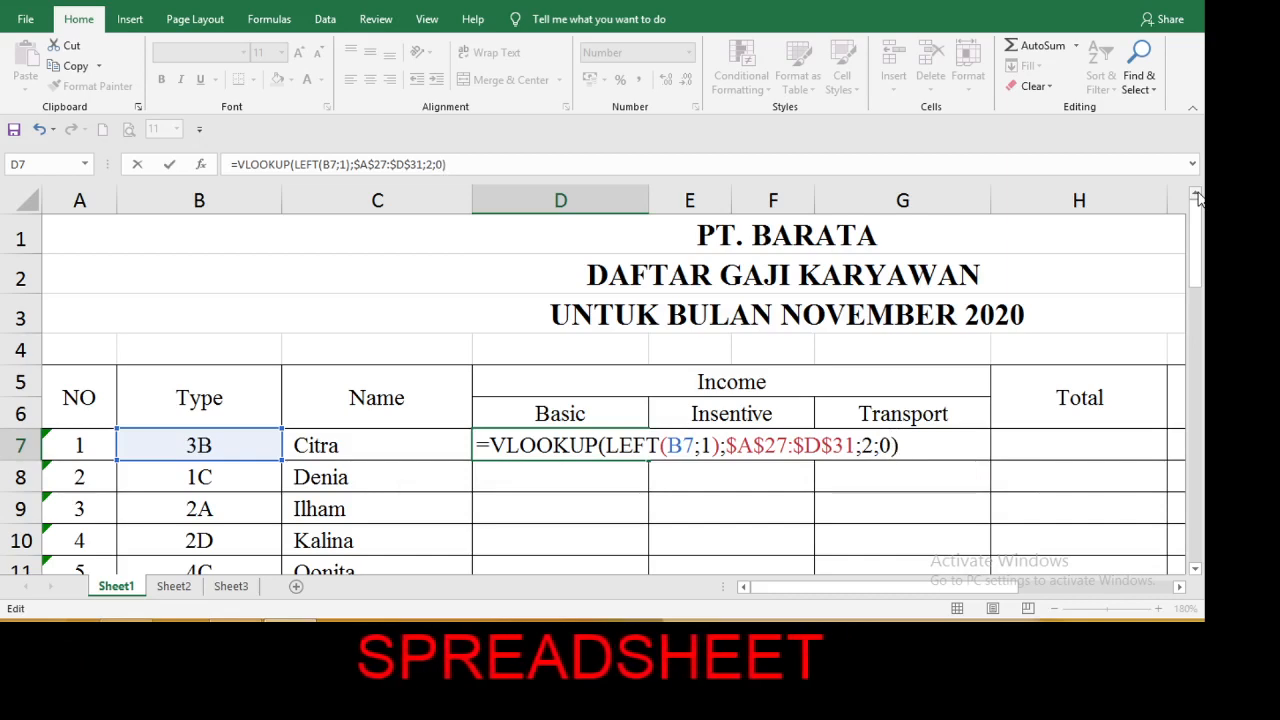
key("Return")
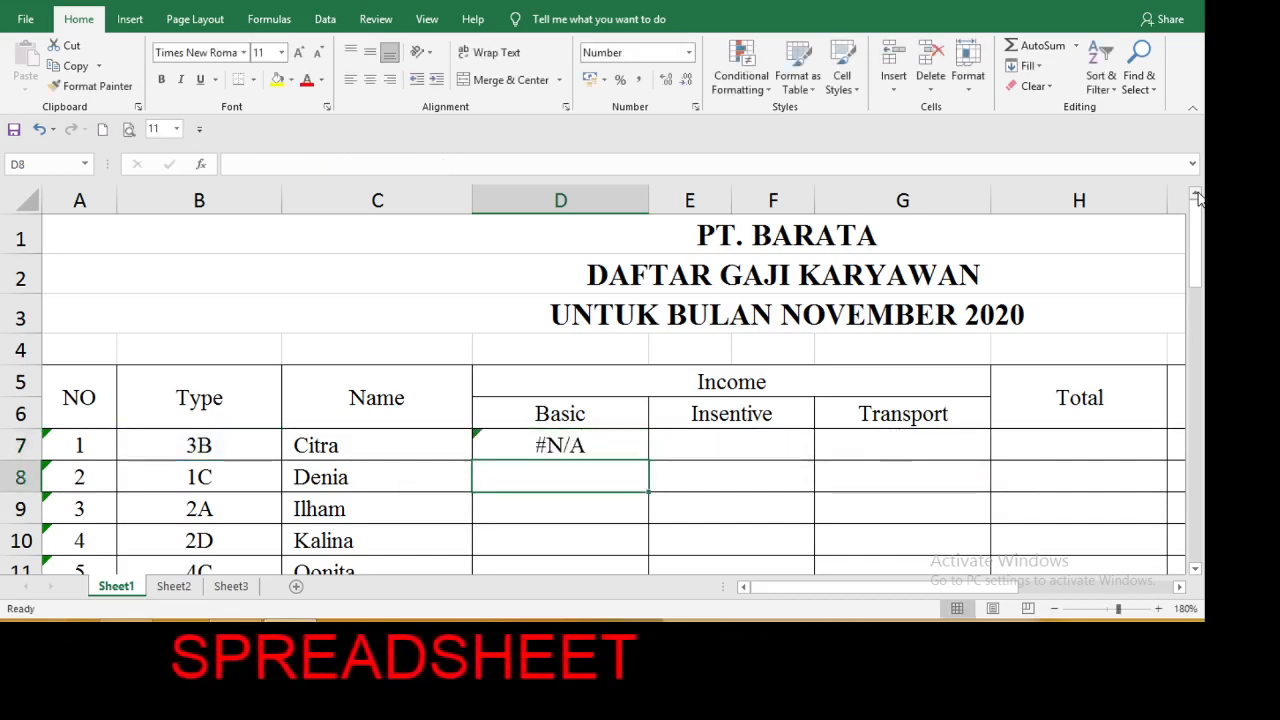
Wrap LEFT(B7;1) in the D7 formula with the VALUE function so the lookup value is a number.
left_click(534, 440)
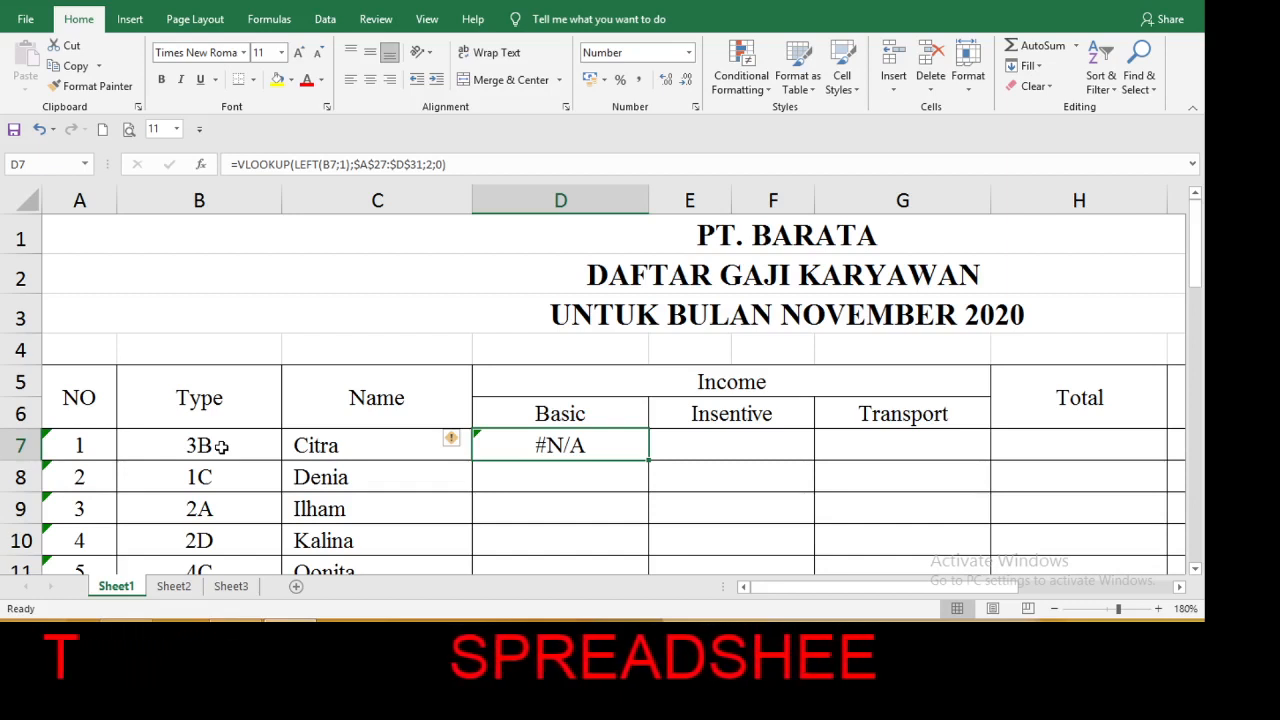
double_click(550, 444)
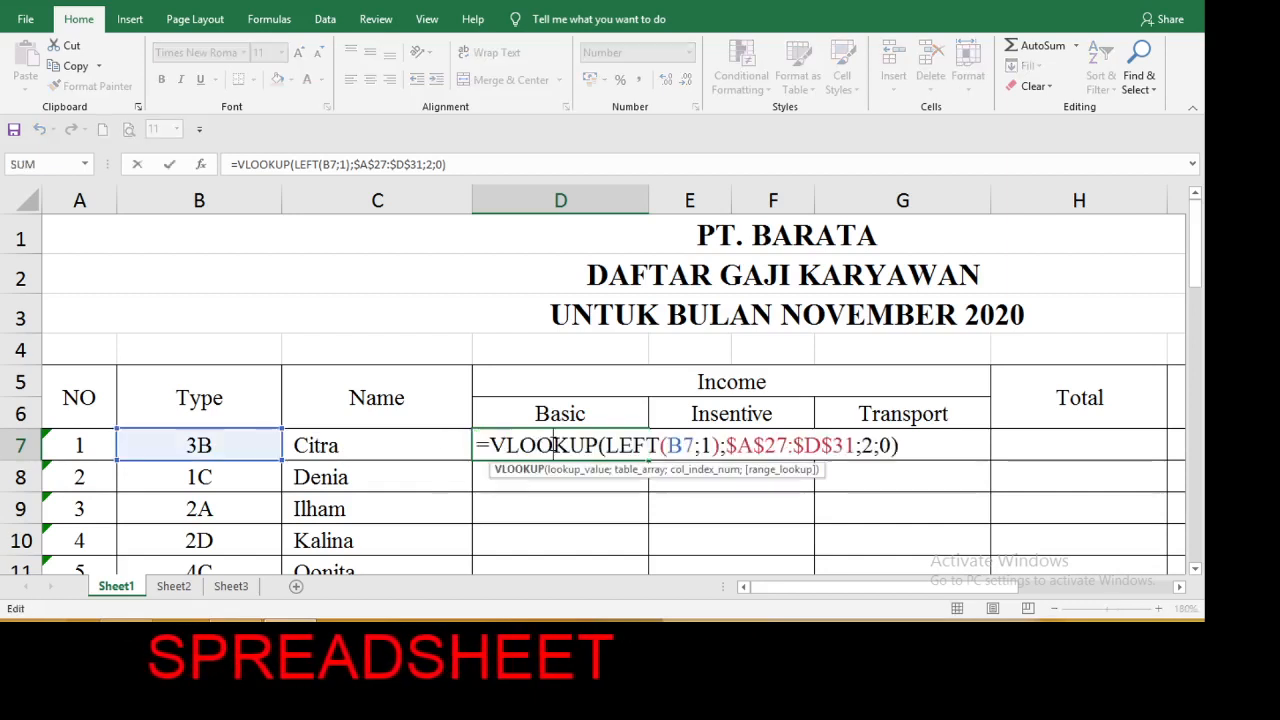
left_click(606, 446)
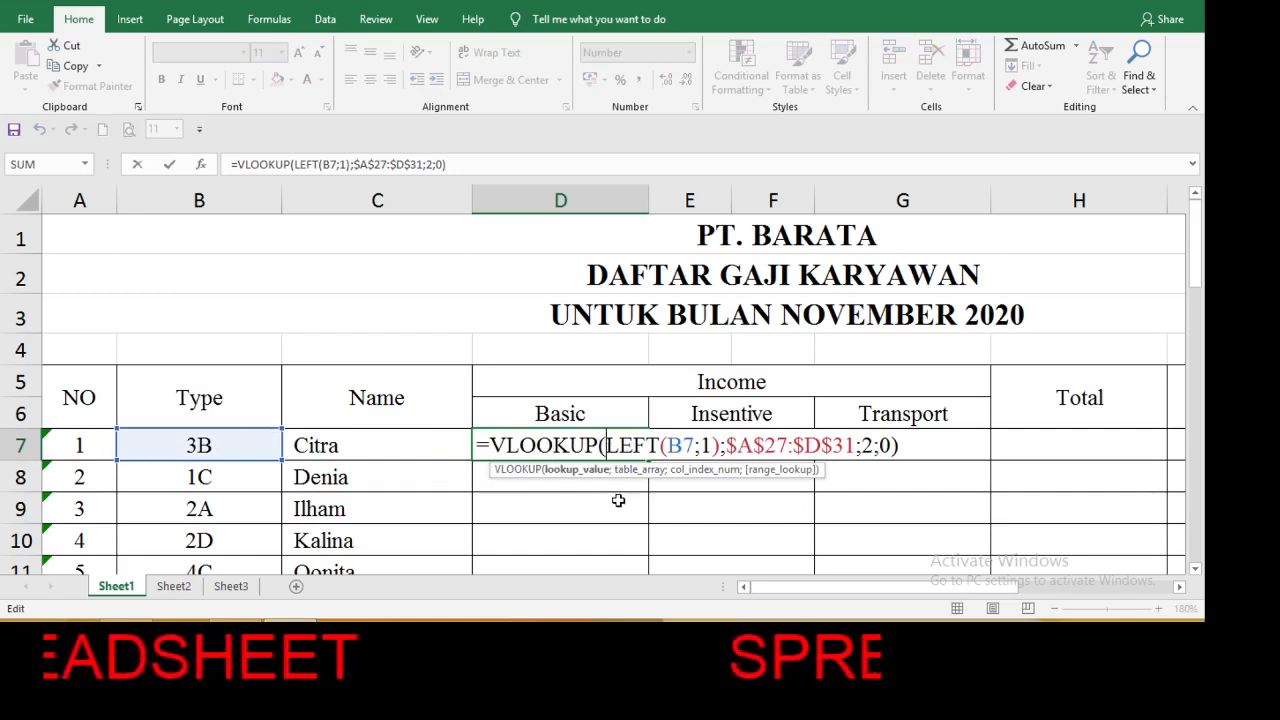
type("v")
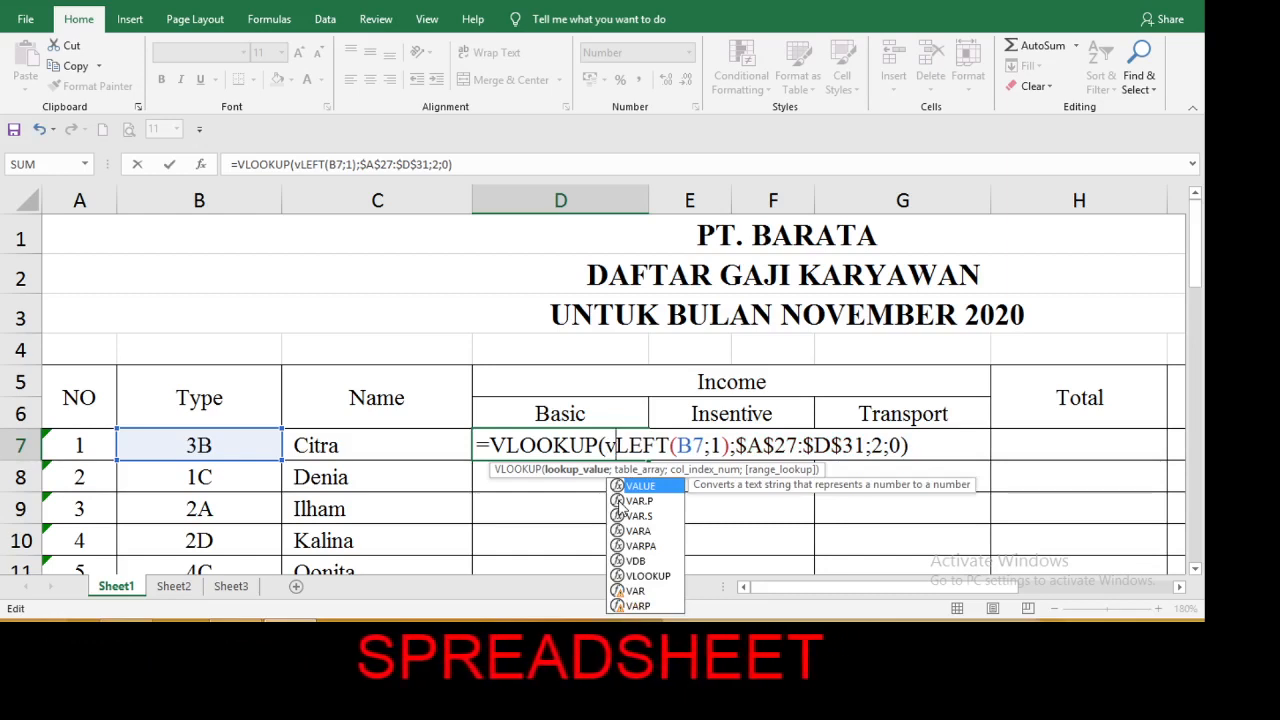
type("a")
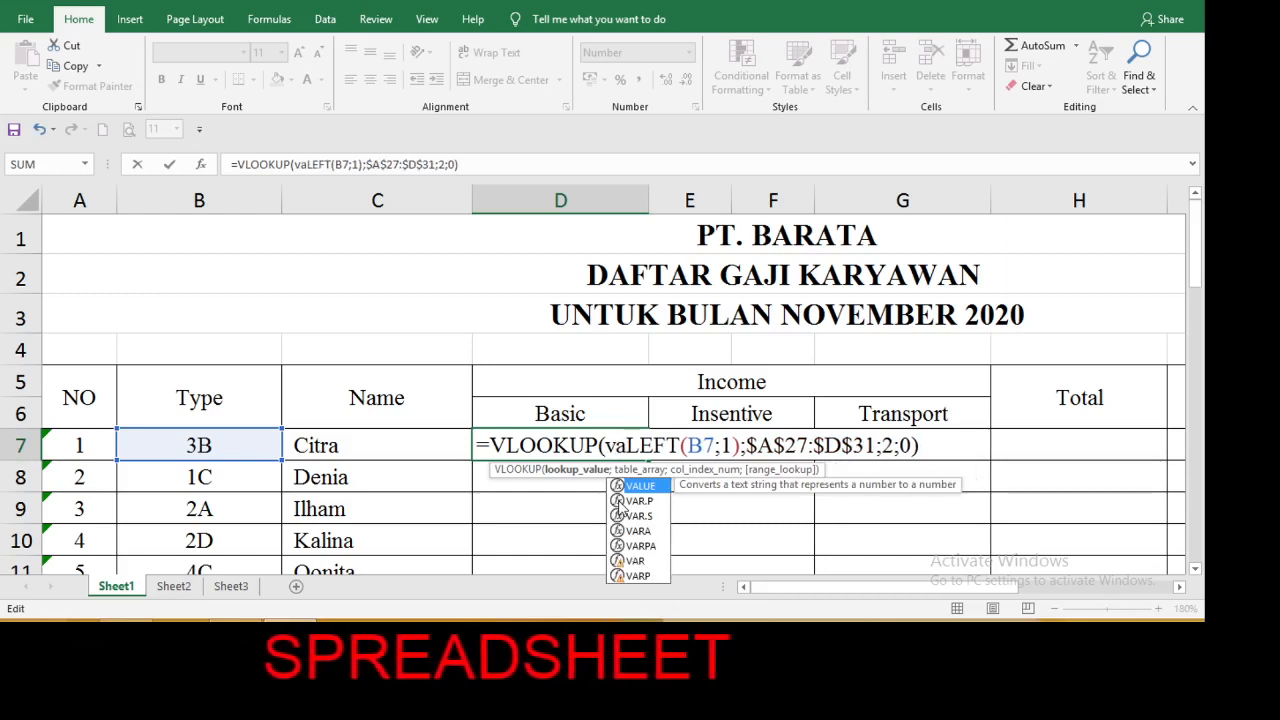
double_click(640, 487)
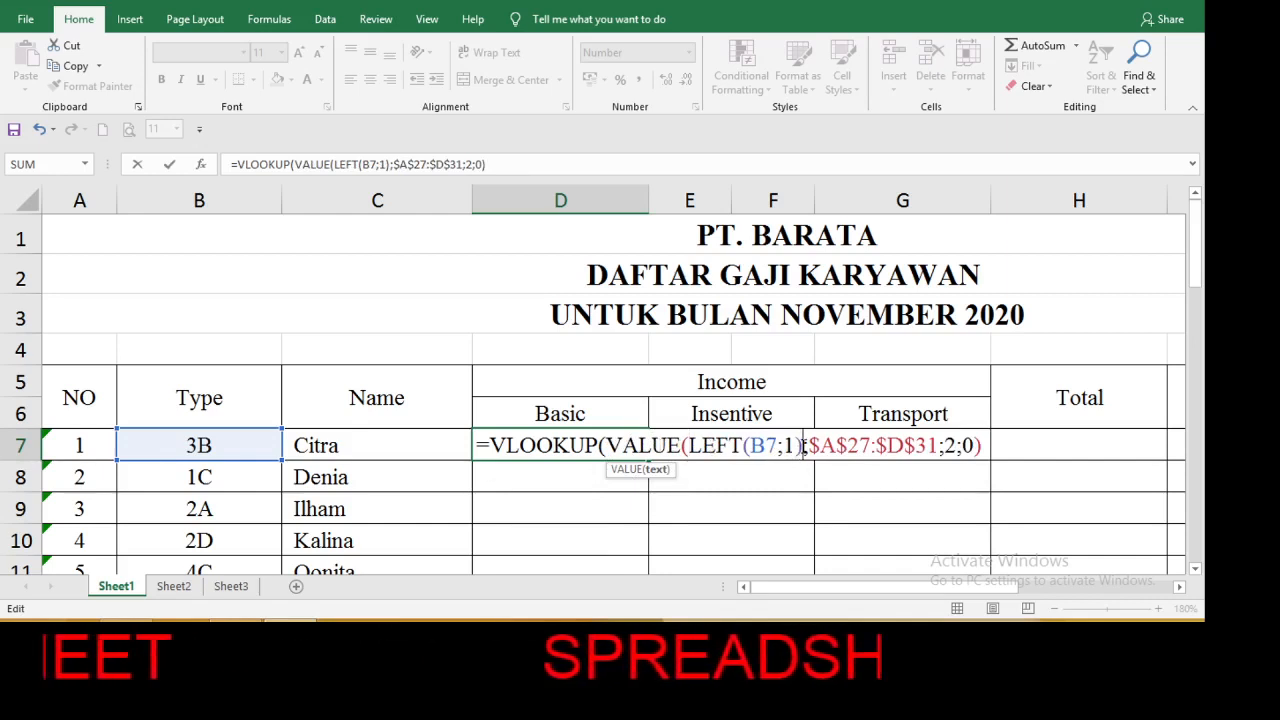
type(")")
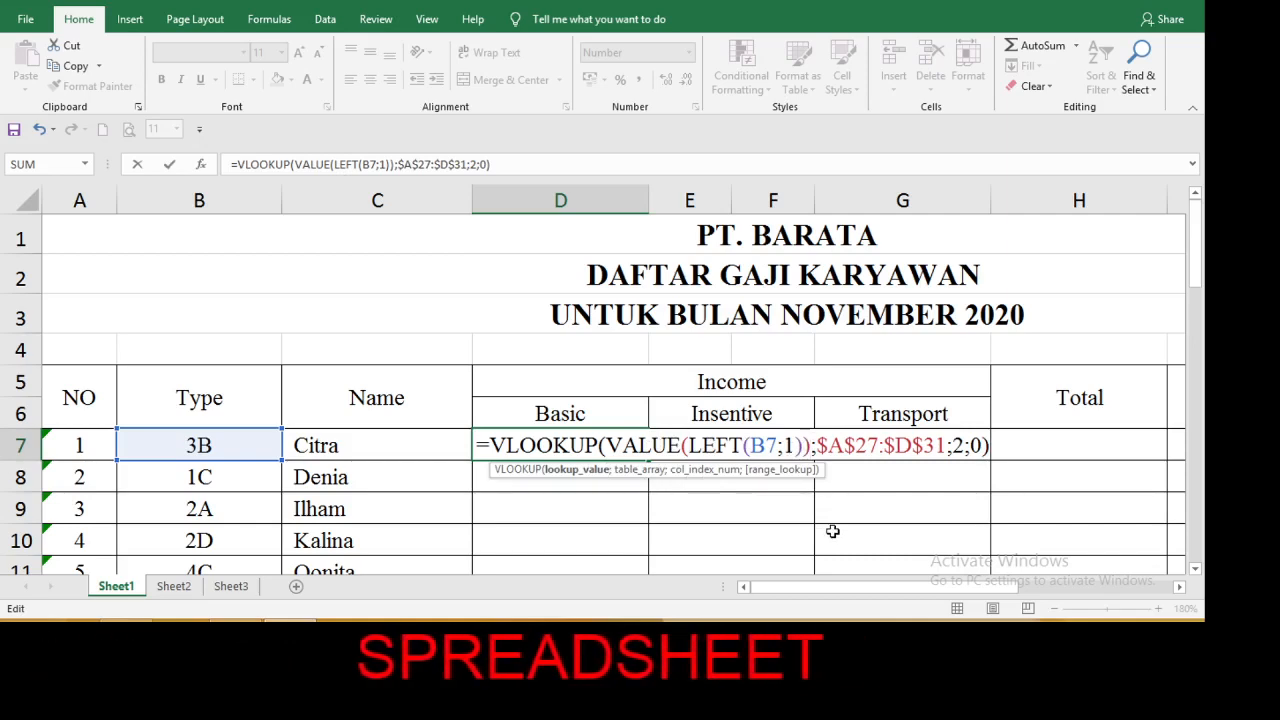
key("Return")
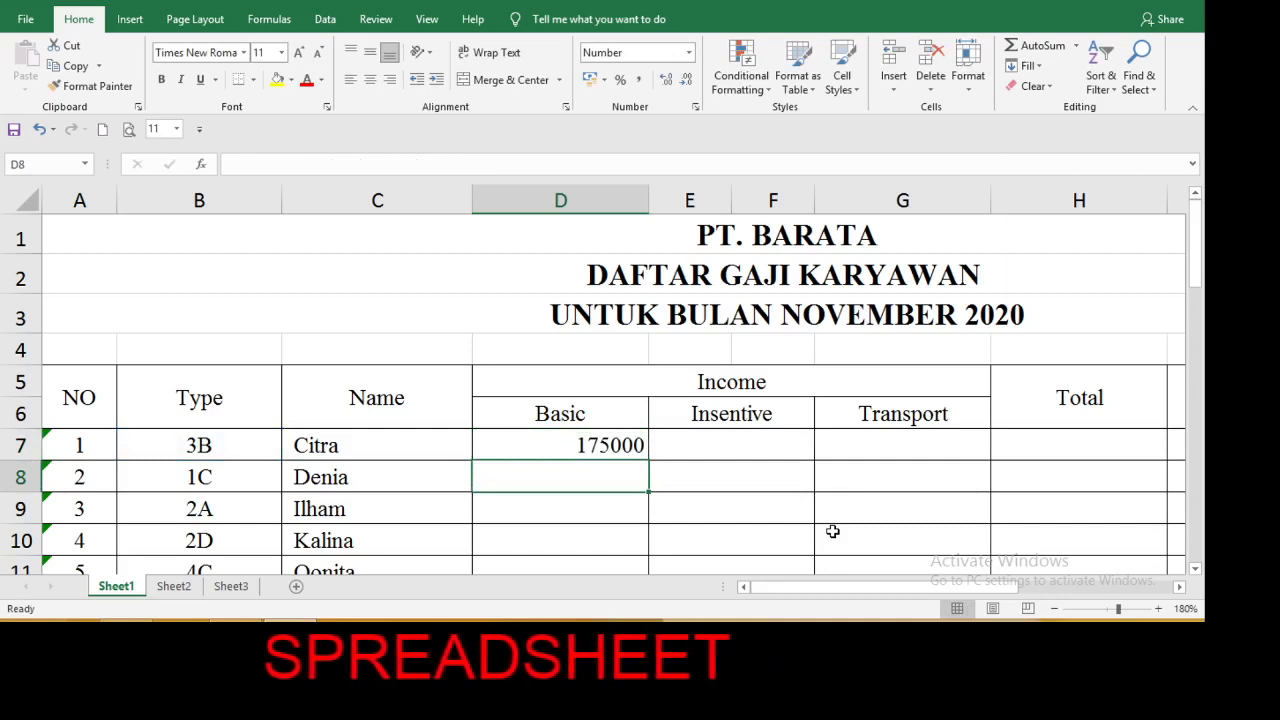
Format D7 with the Accounting number format and fill its formula down the Basic column for all employees.
left_click(624, 445)
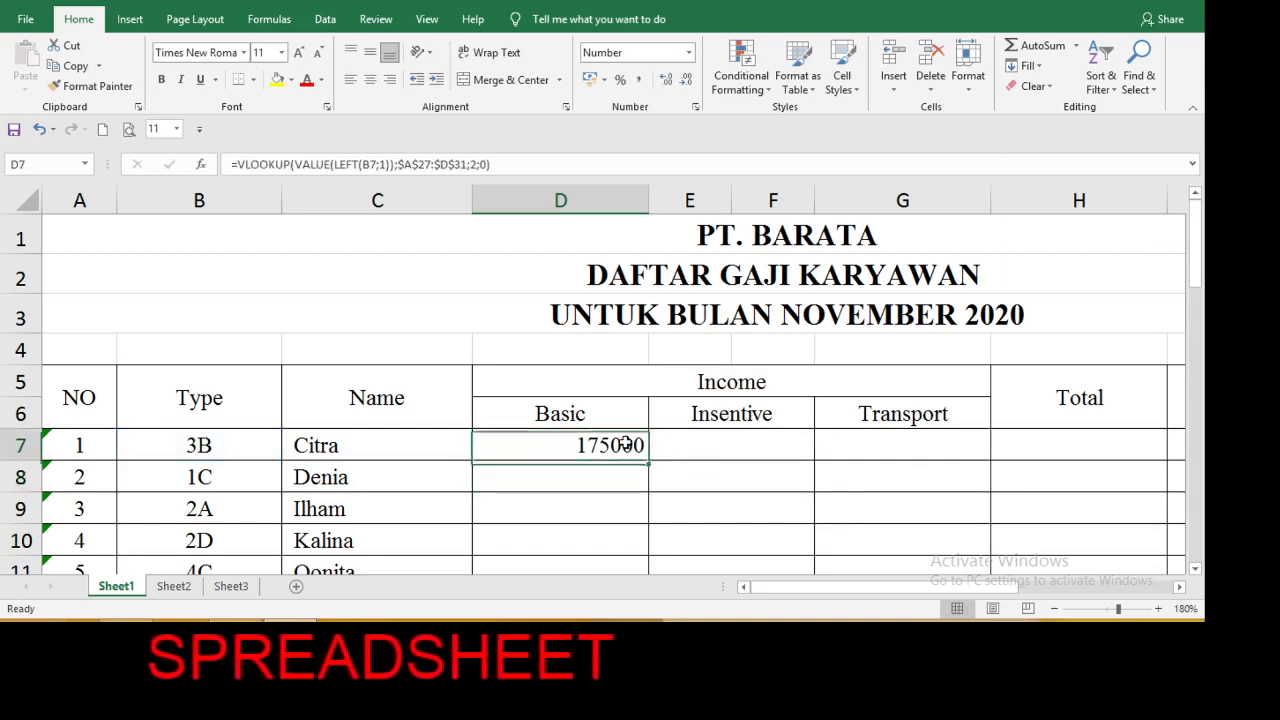
left_click(688, 57)
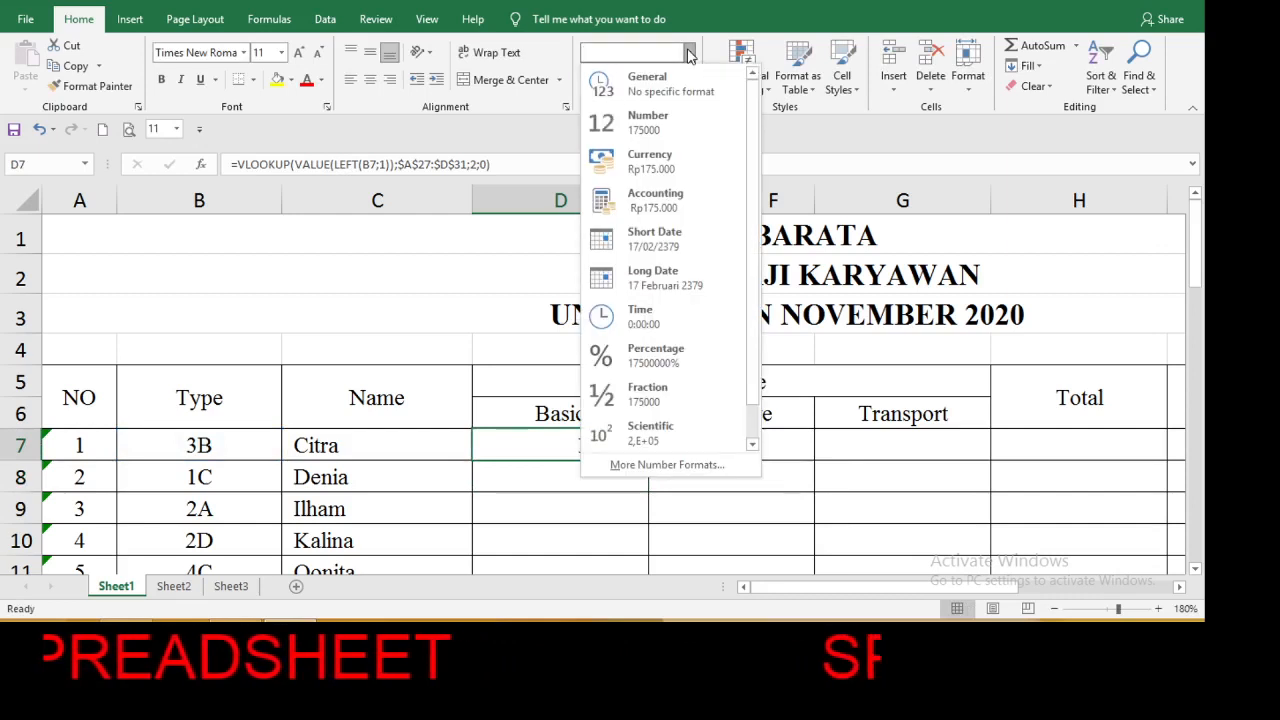
left_click(648, 212)
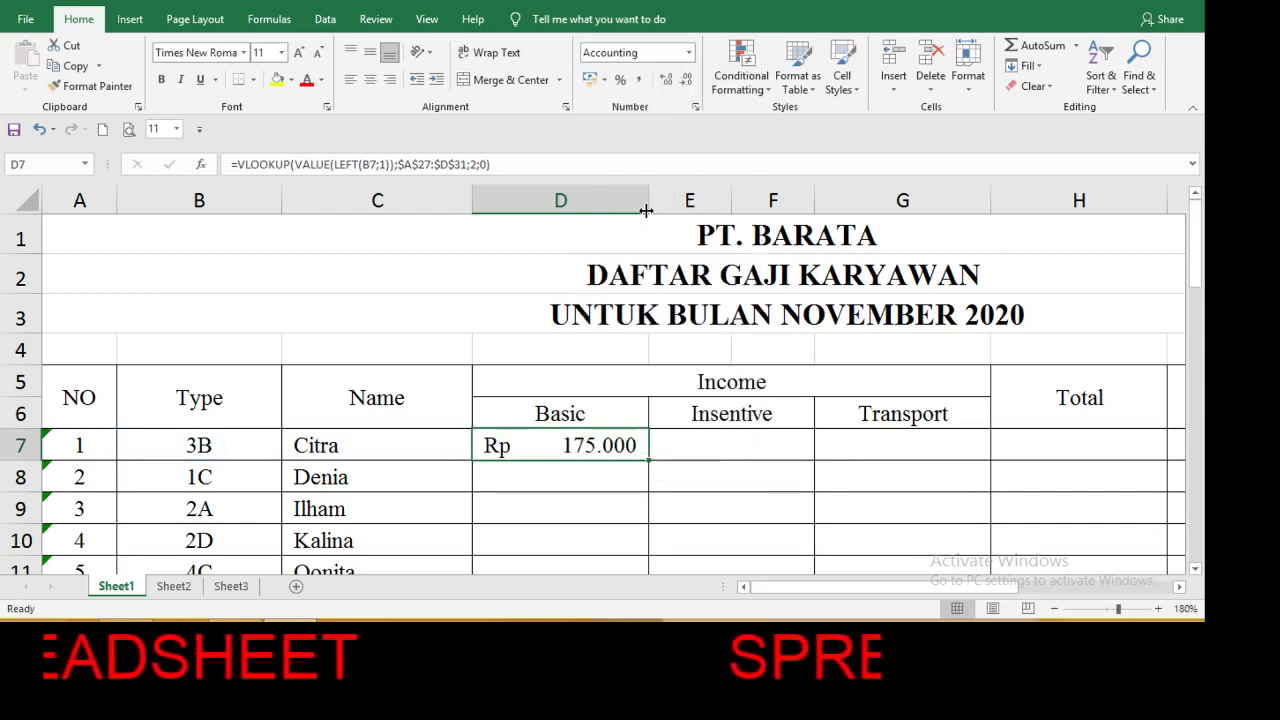
double_click(650, 460)
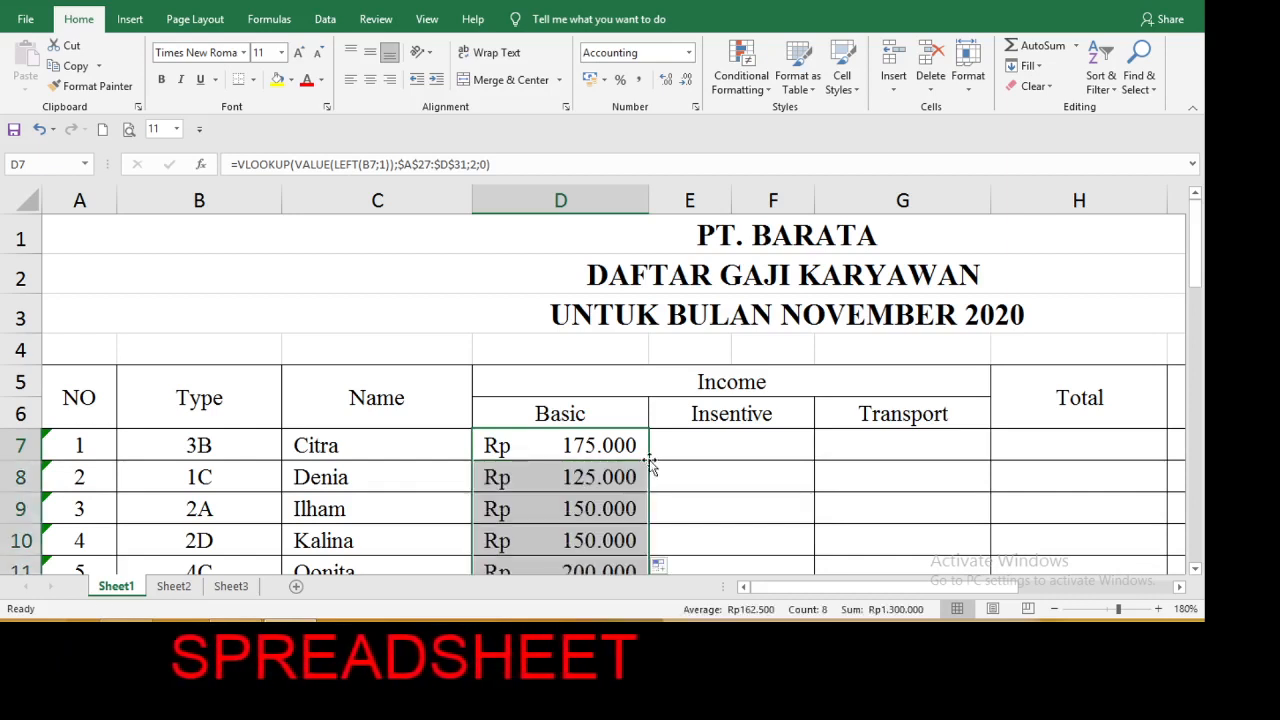
Copy the Basic formula from D7 and paste only the formula into E7, the first Insentive cell.
left_click(718, 438)
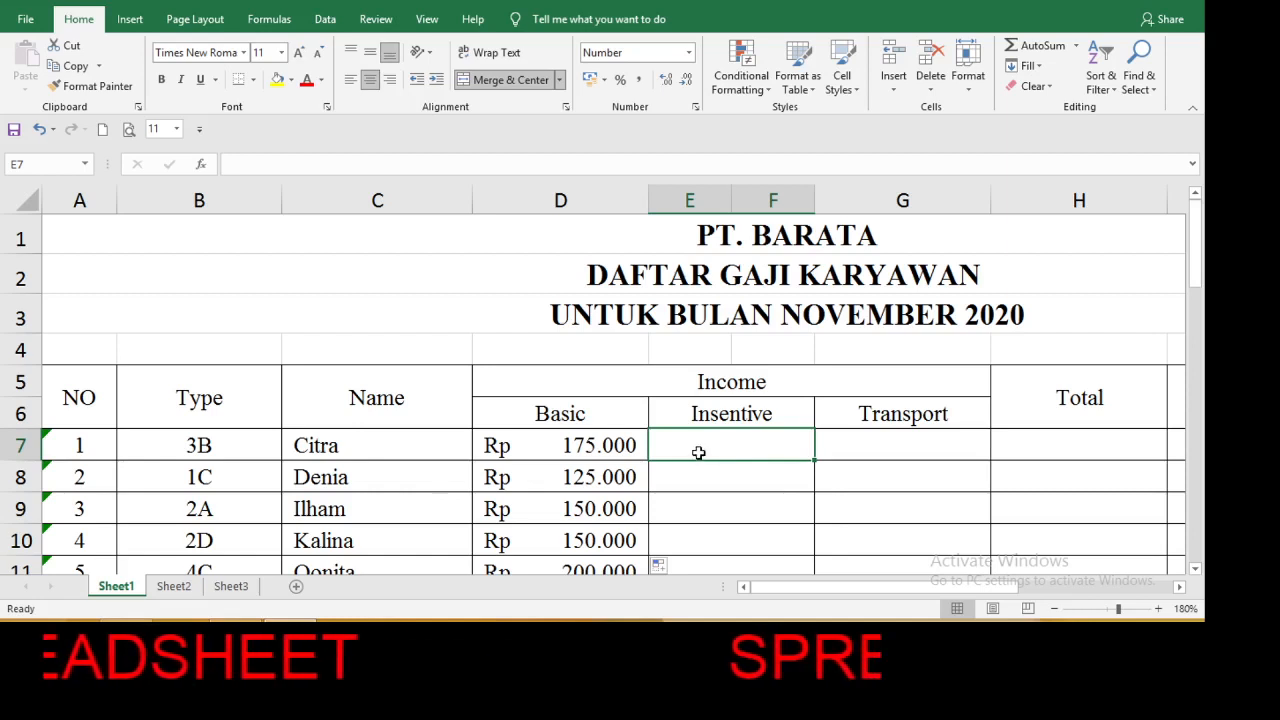
left_click(624, 447)
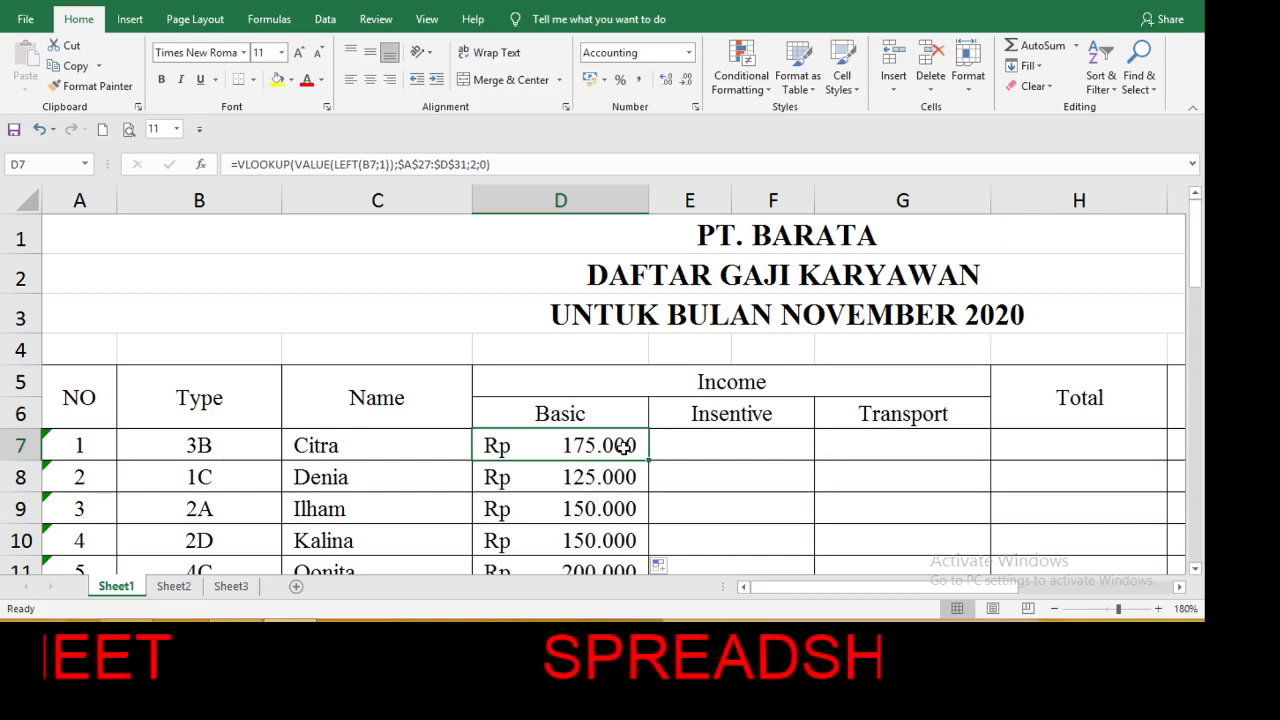
key("ctrl+c")
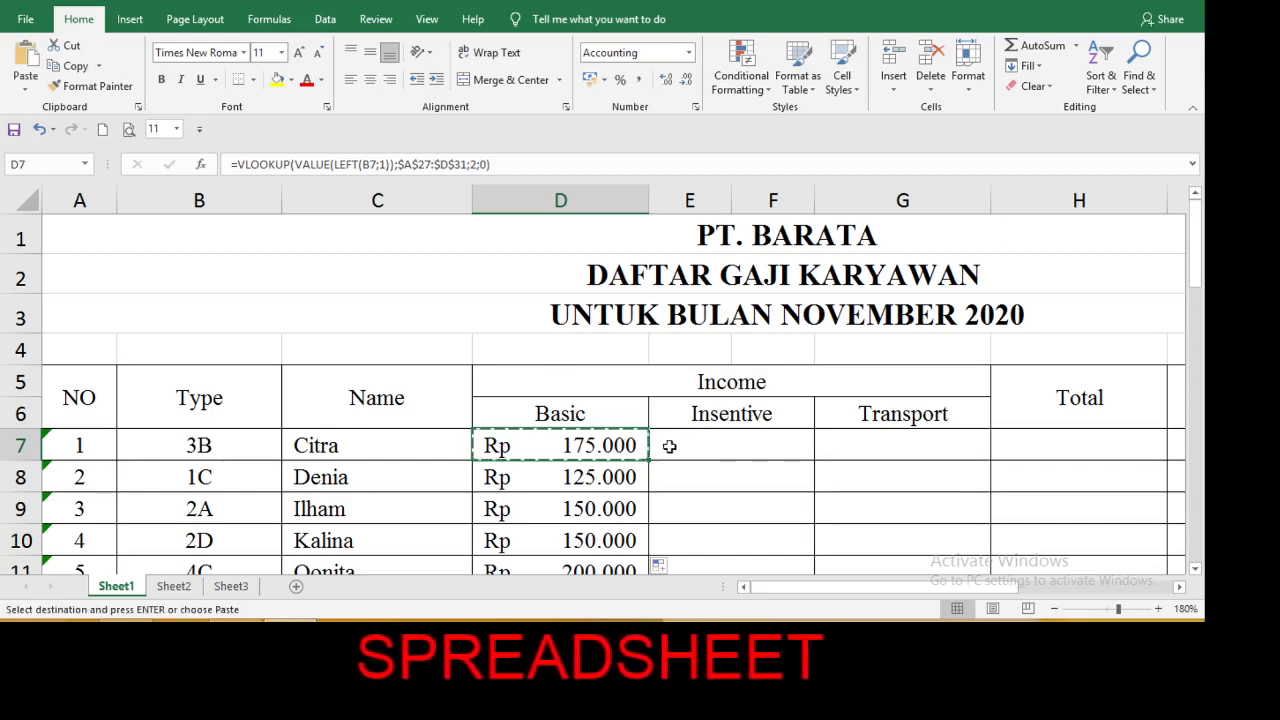
left_click(671, 447)
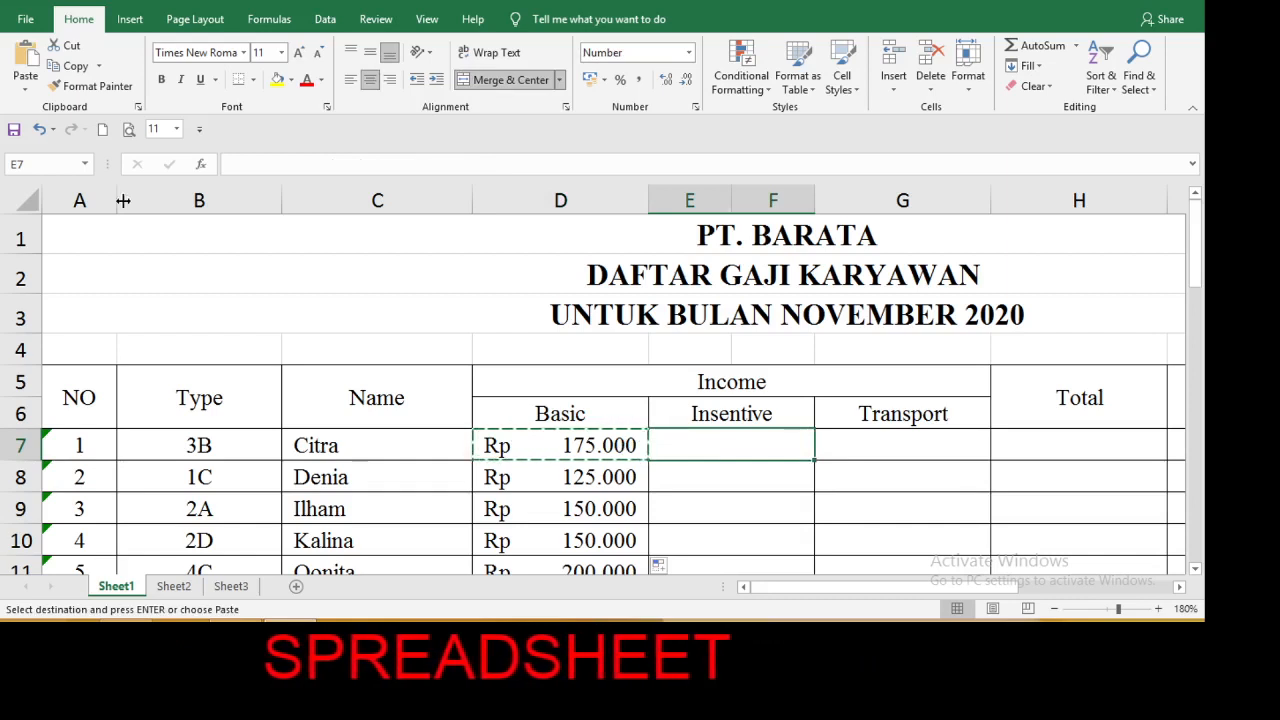
left_click(28, 93)
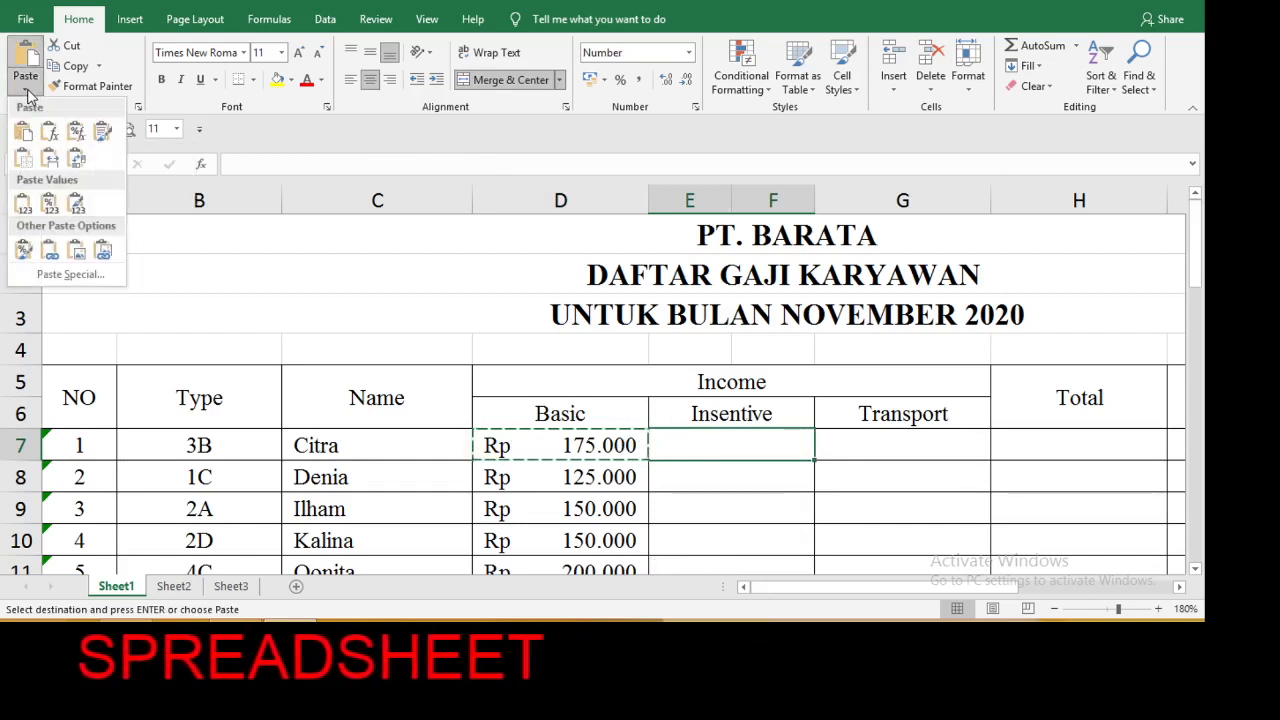
left_click(50, 137)
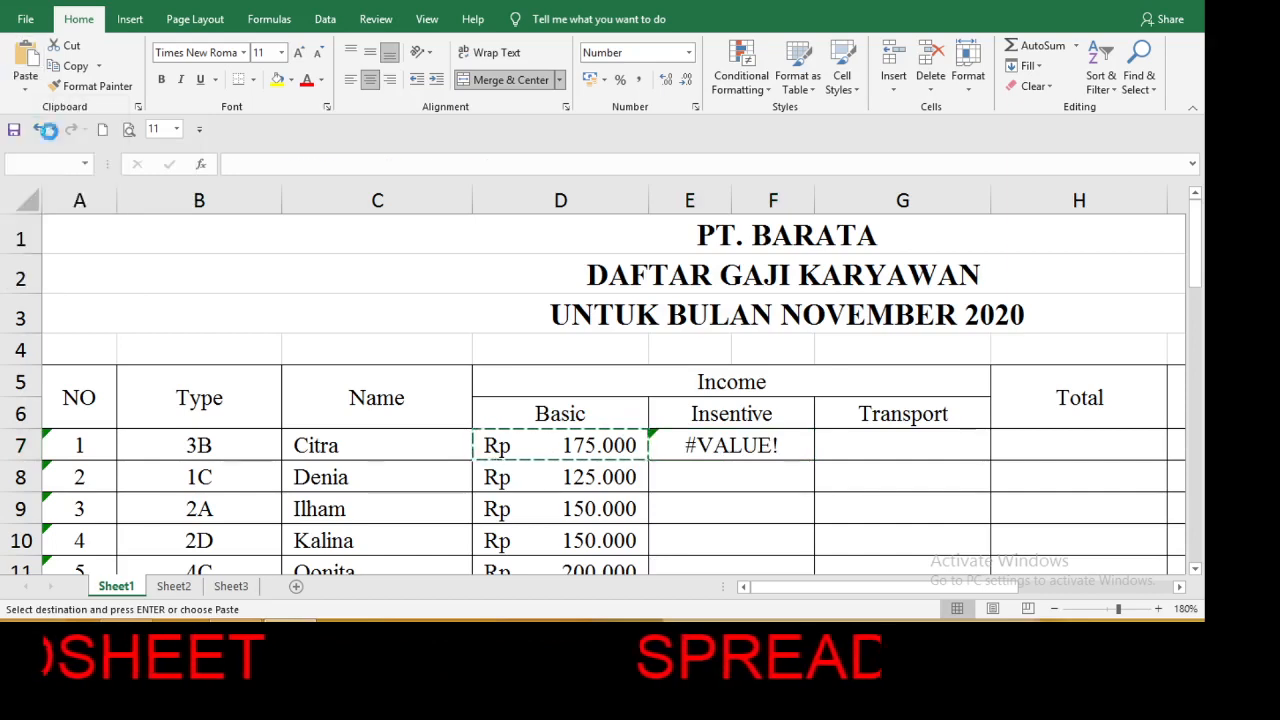
Change the E7 formula to look up from B7 and return column 3 of the Salary Table.
double_click(731, 444)
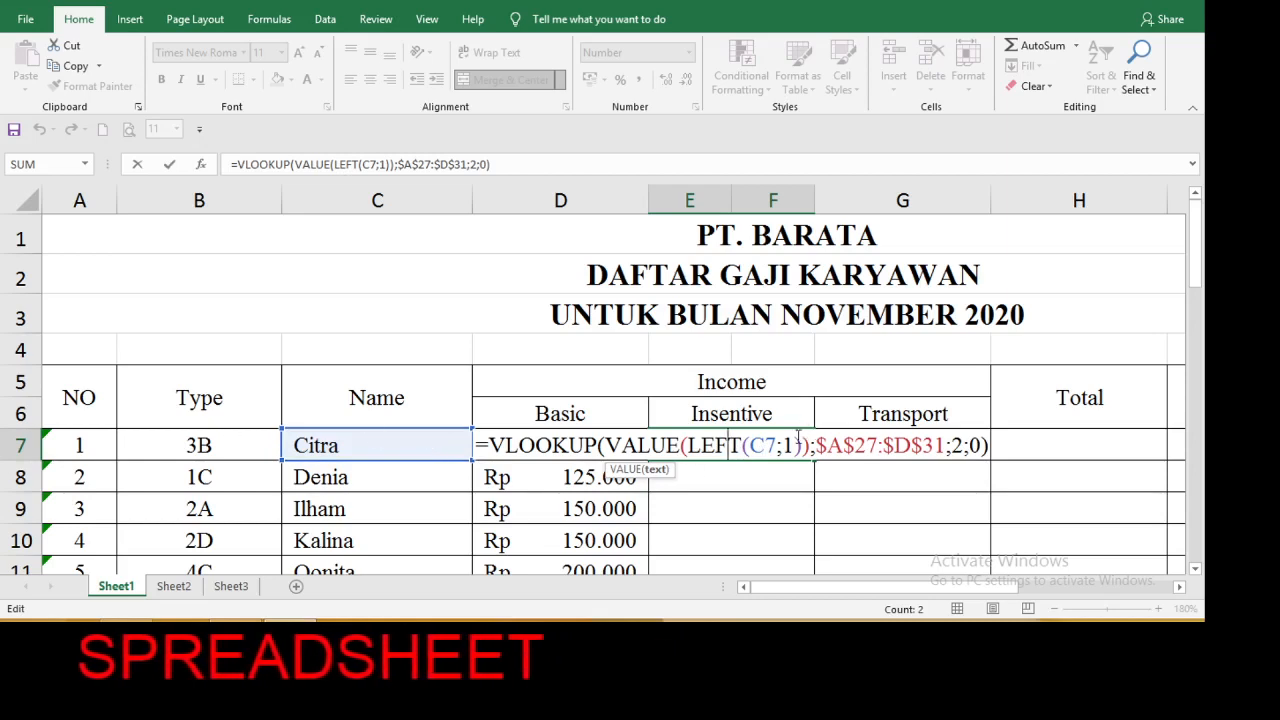
left_click(765, 444)
key("BackSpace")
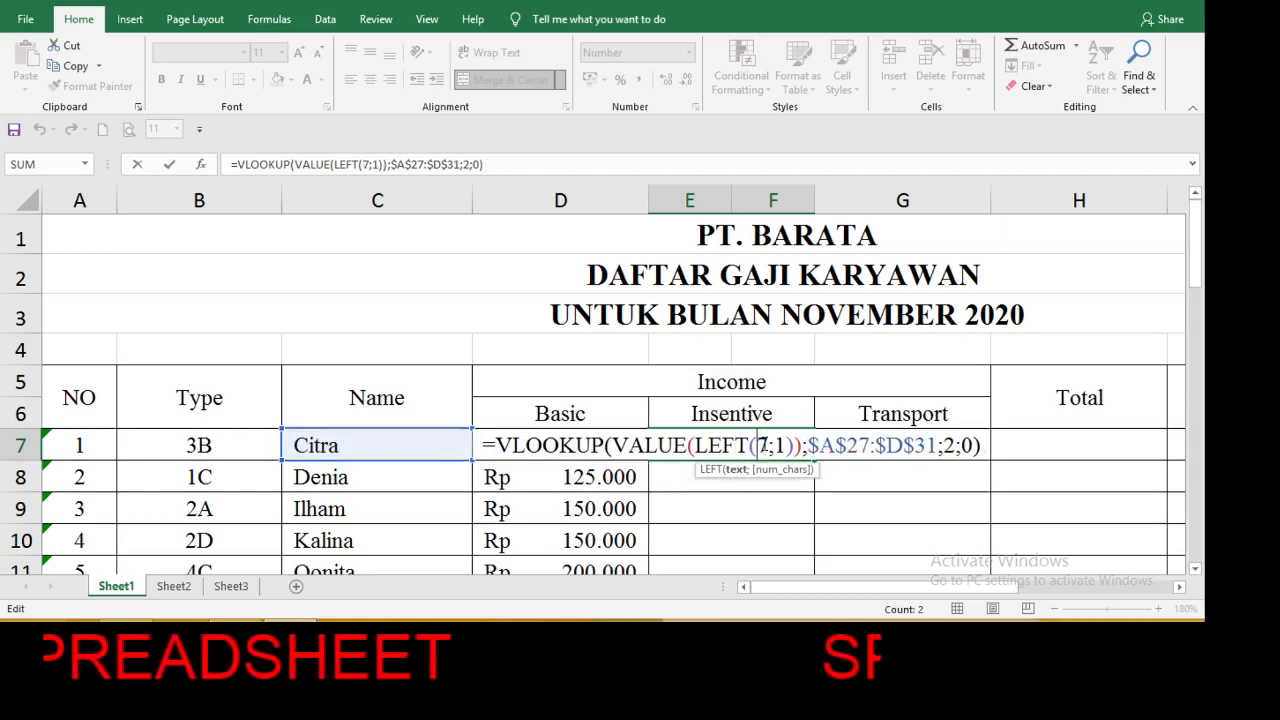
type("b")
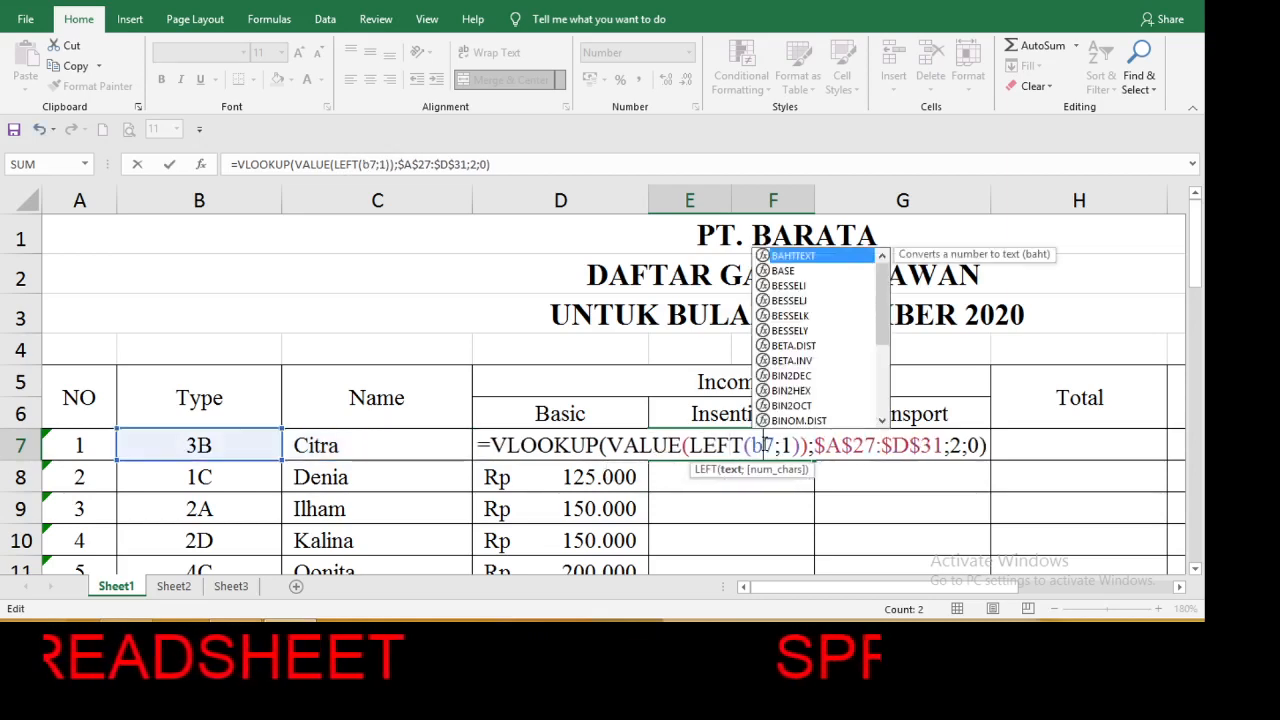
left_click(961, 446)
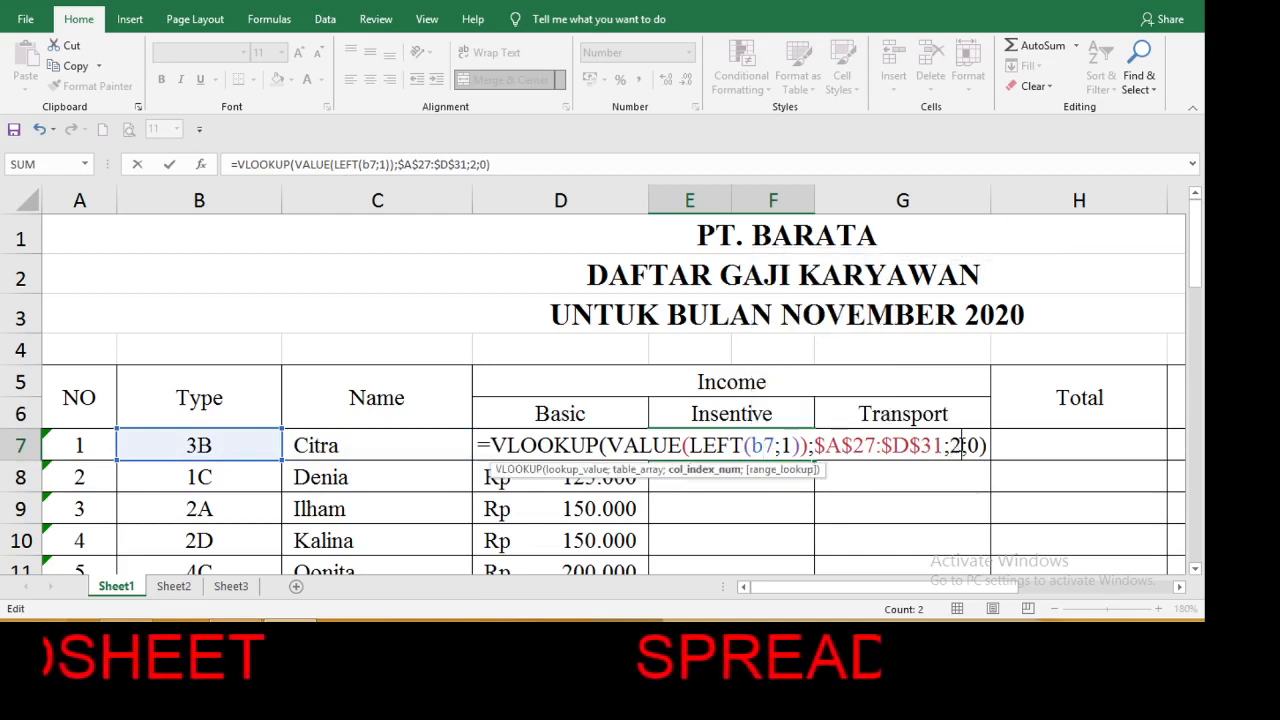
key("BackSpace")
type("3")
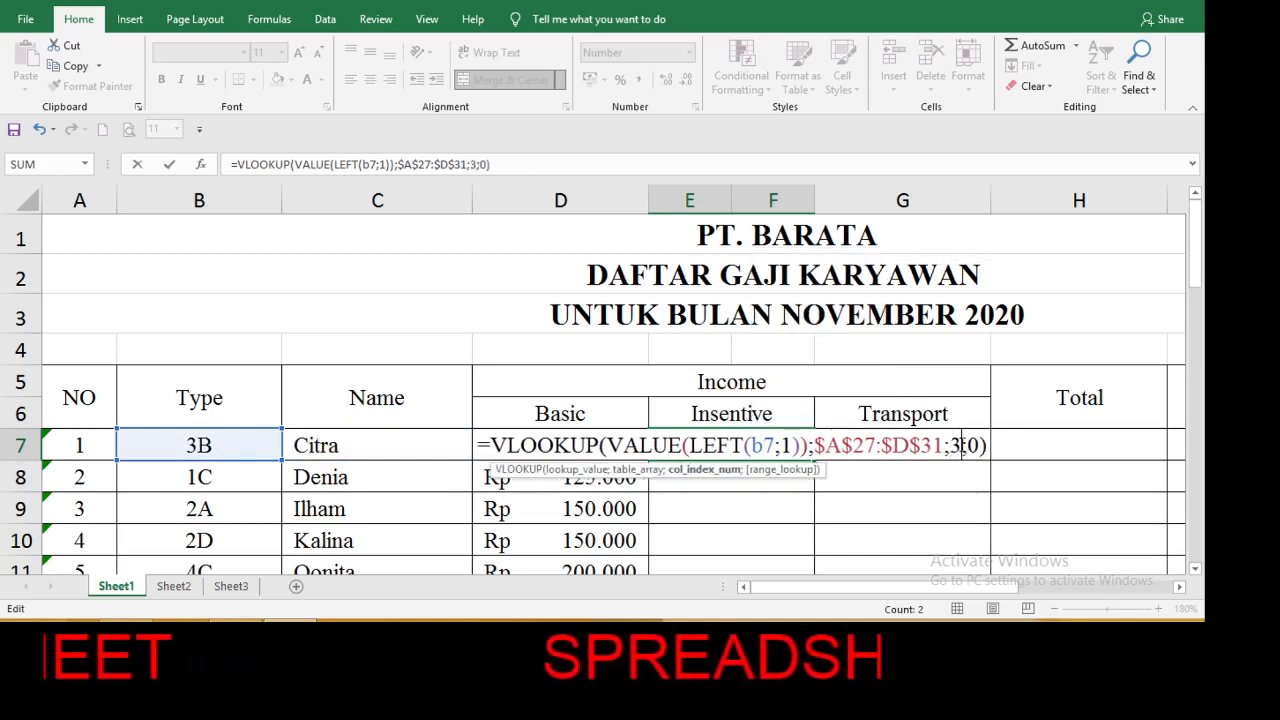
key("Return")
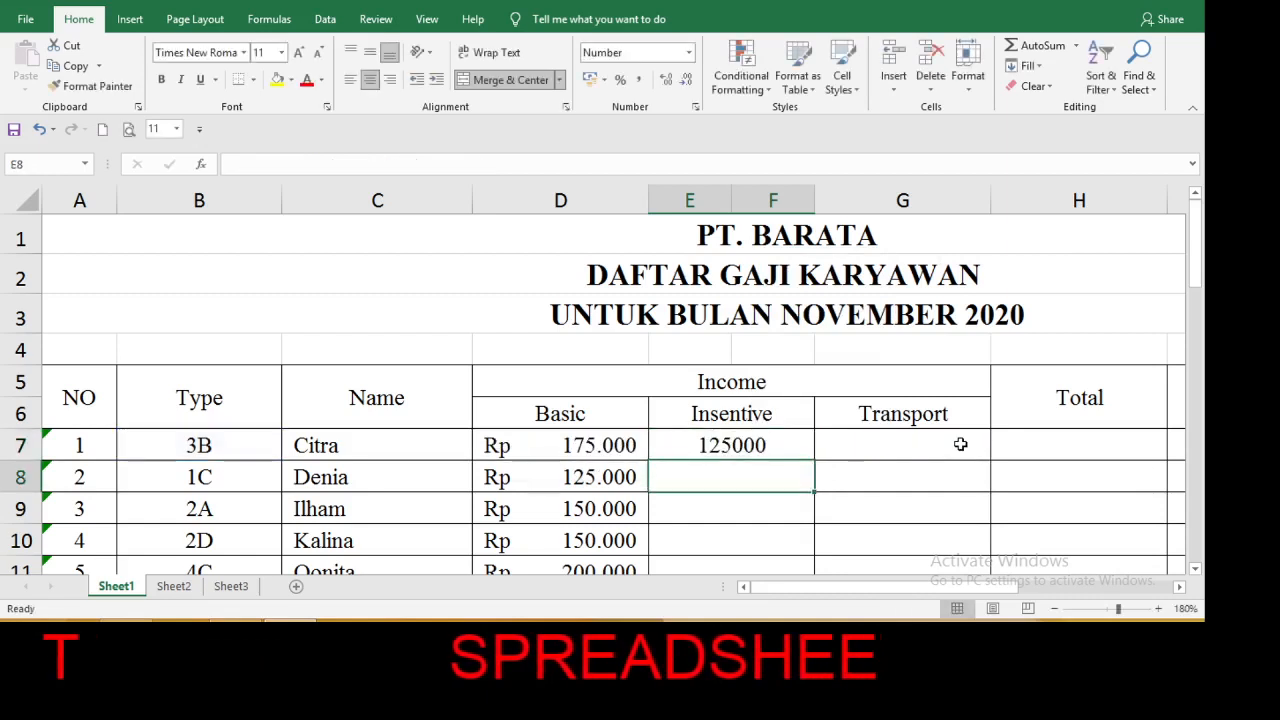
Apply the Accounting number format to the first Insentive cell, E7.
left_click(798, 446)
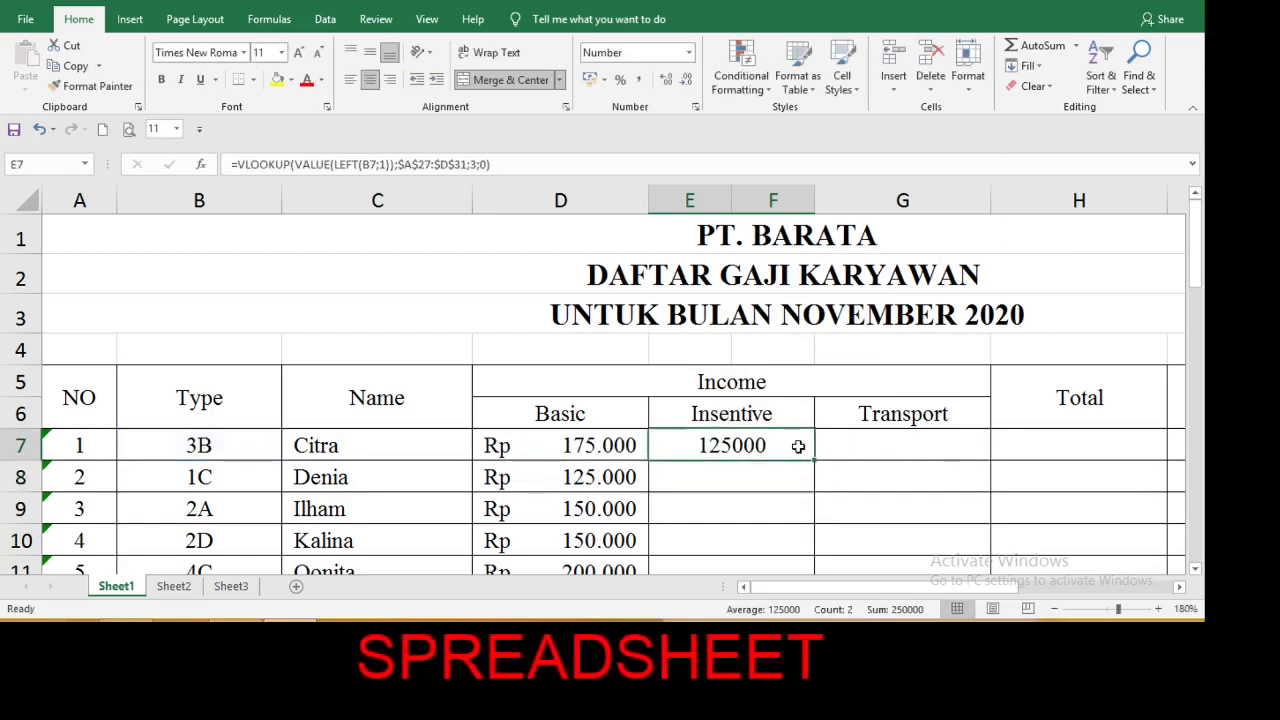
left_click(688, 55)
left_click(662, 203)
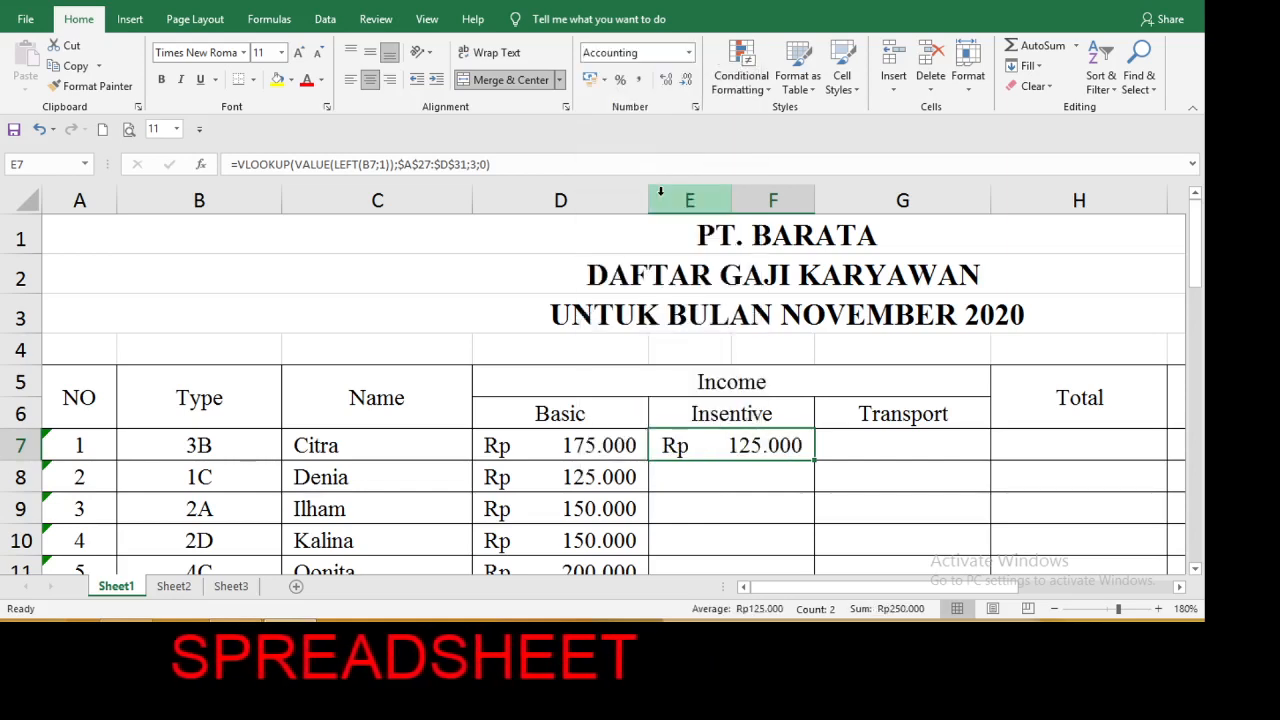
Fill the Insentive formula down for all employees and paste only the formula of E7 into G7, the first Transport cell.
double_click(816, 461)
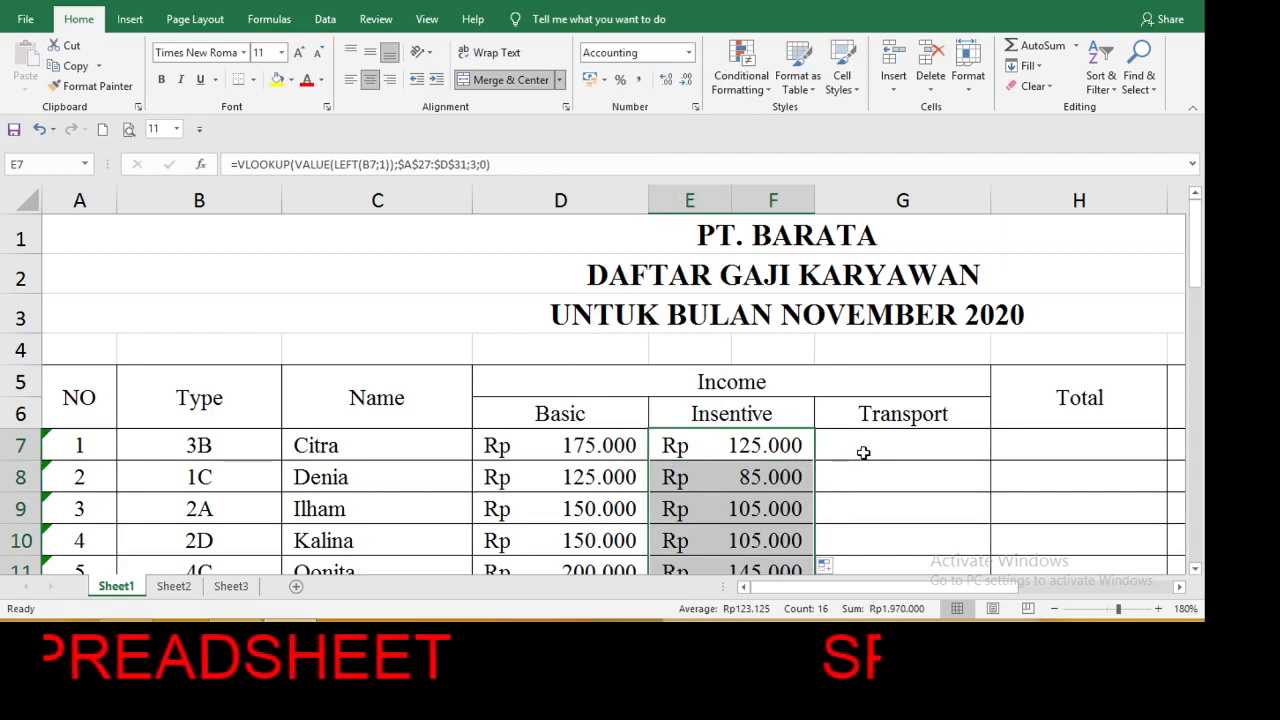
left_click(801, 438)
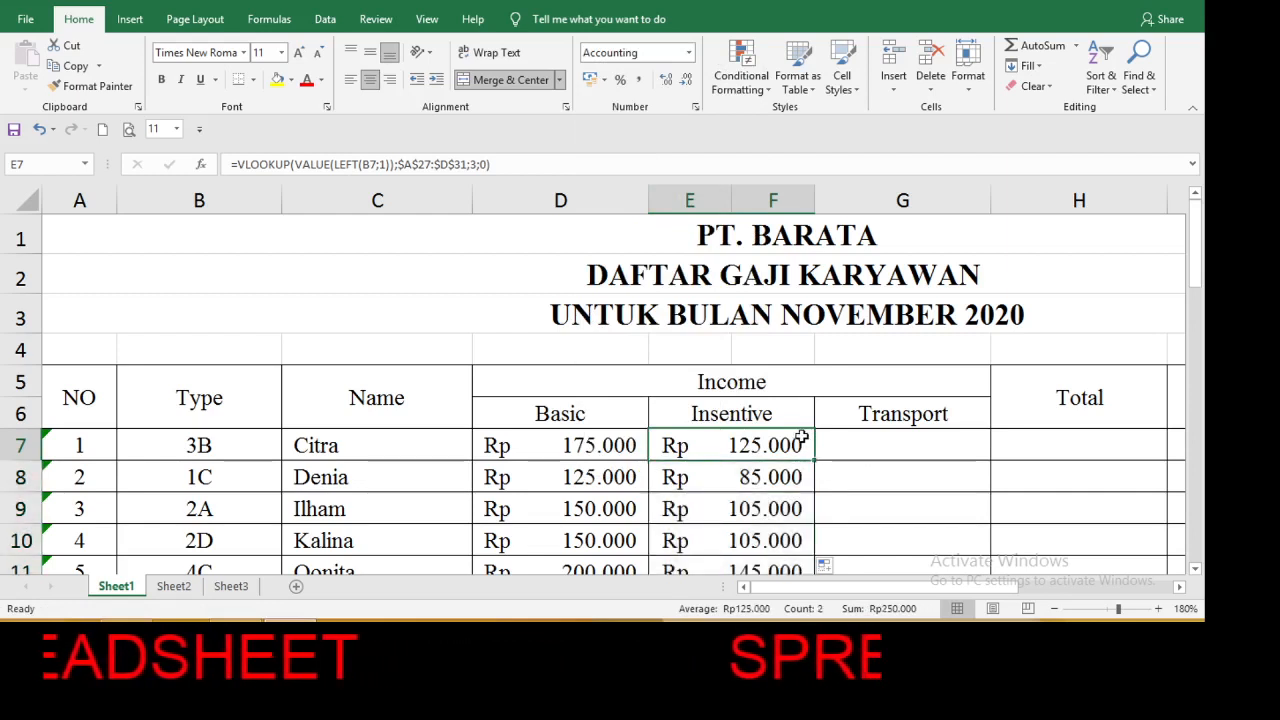
key("ctrl+c")
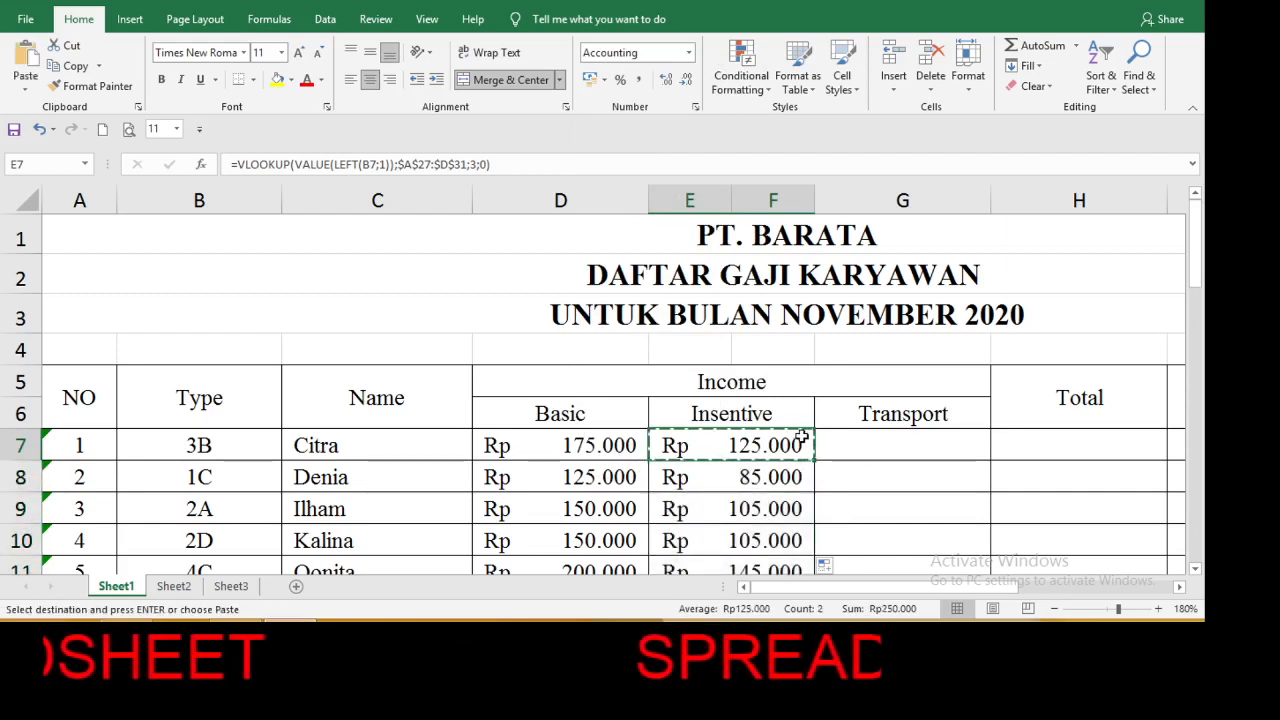
left_click(835, 438)
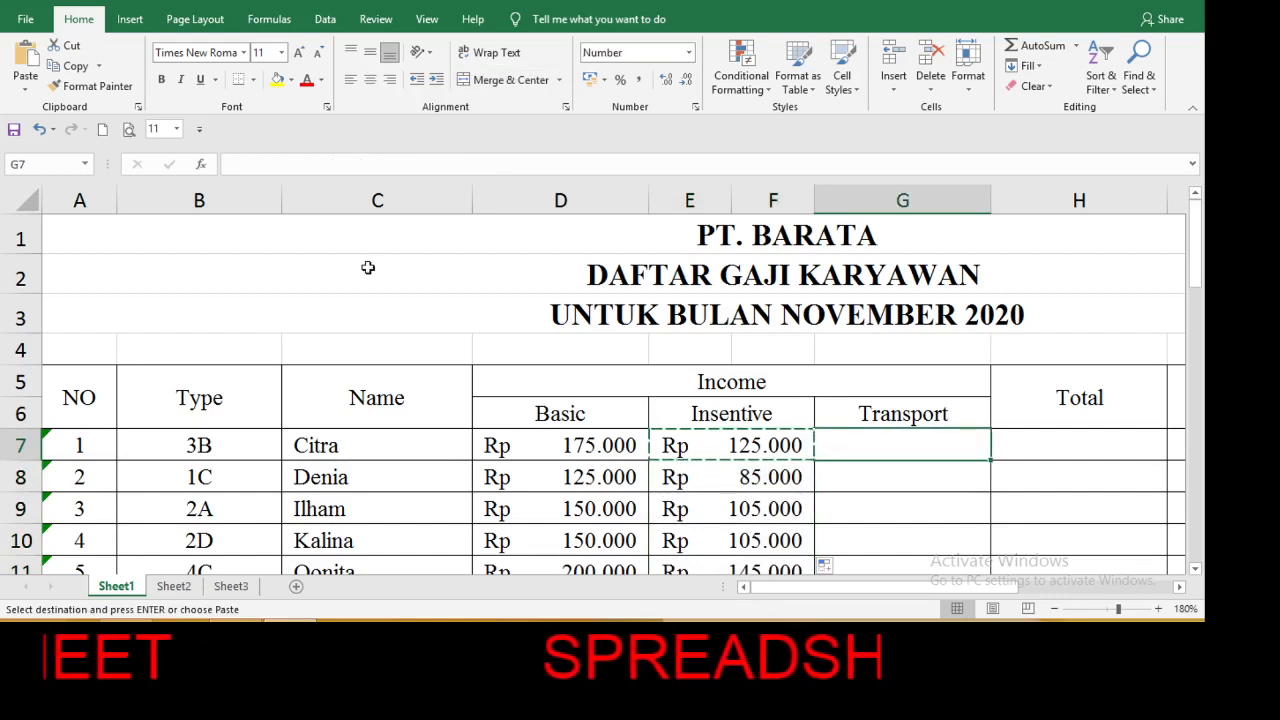
left_click(26, 90)
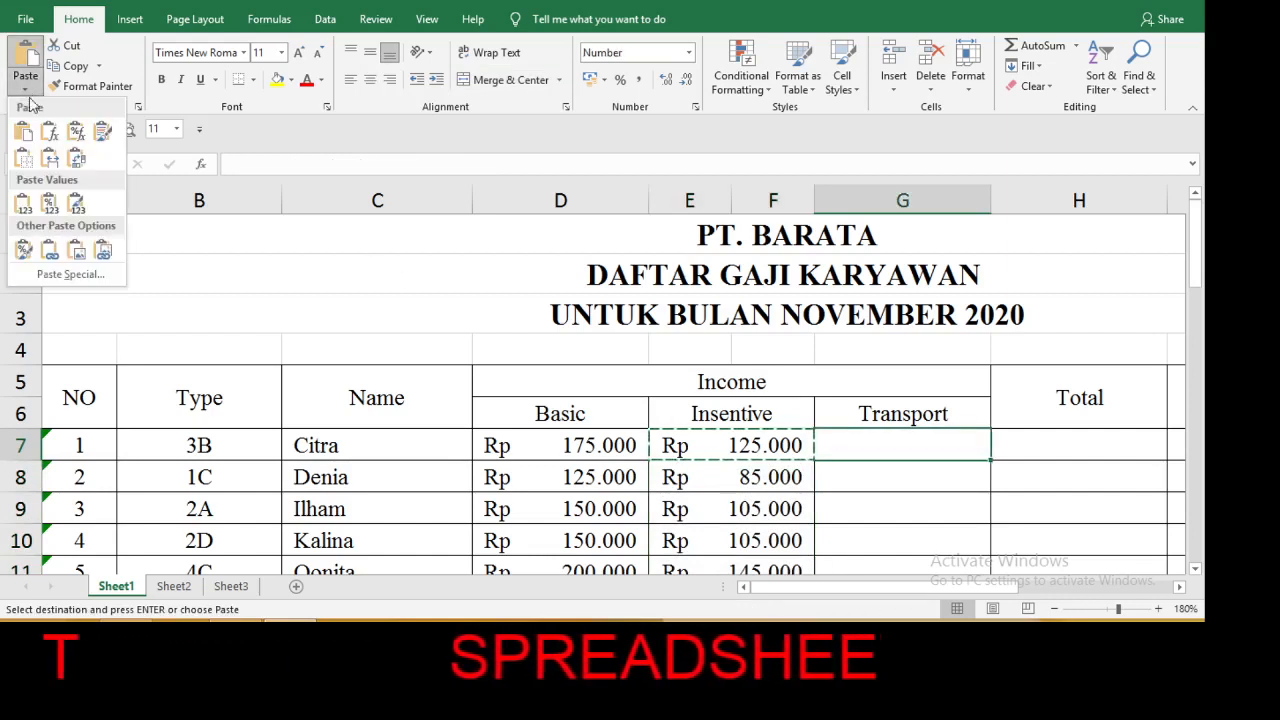
left_click(54, 132)
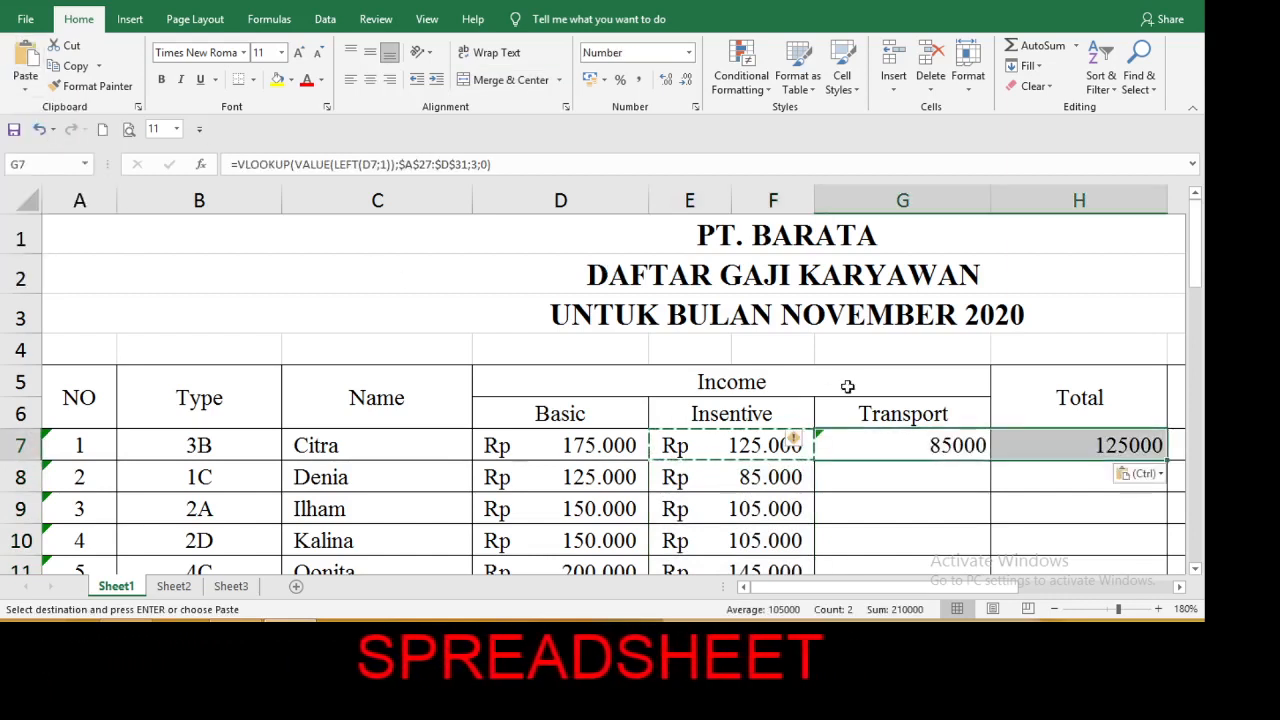
Change the G7 formula to look up from B7 and return column 4 of the Salary Table.
left_click(904, 449)
double_click(904, 449)
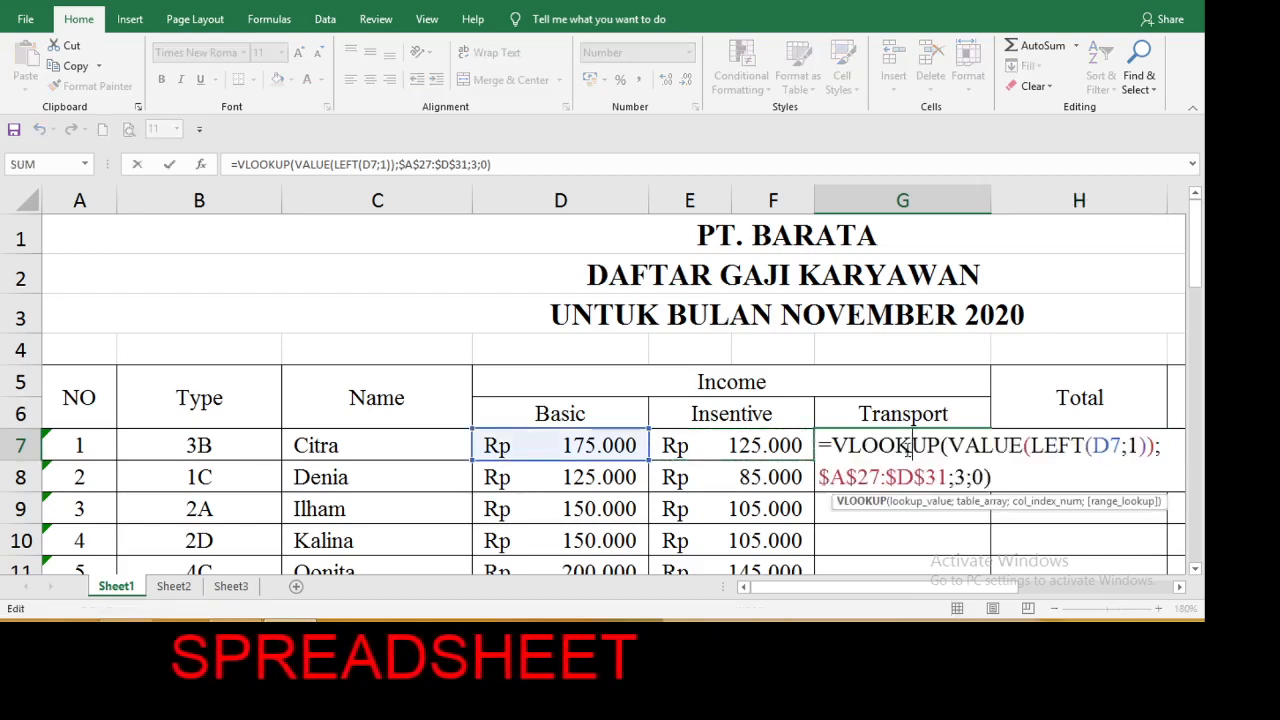
left_click(1107, 446)
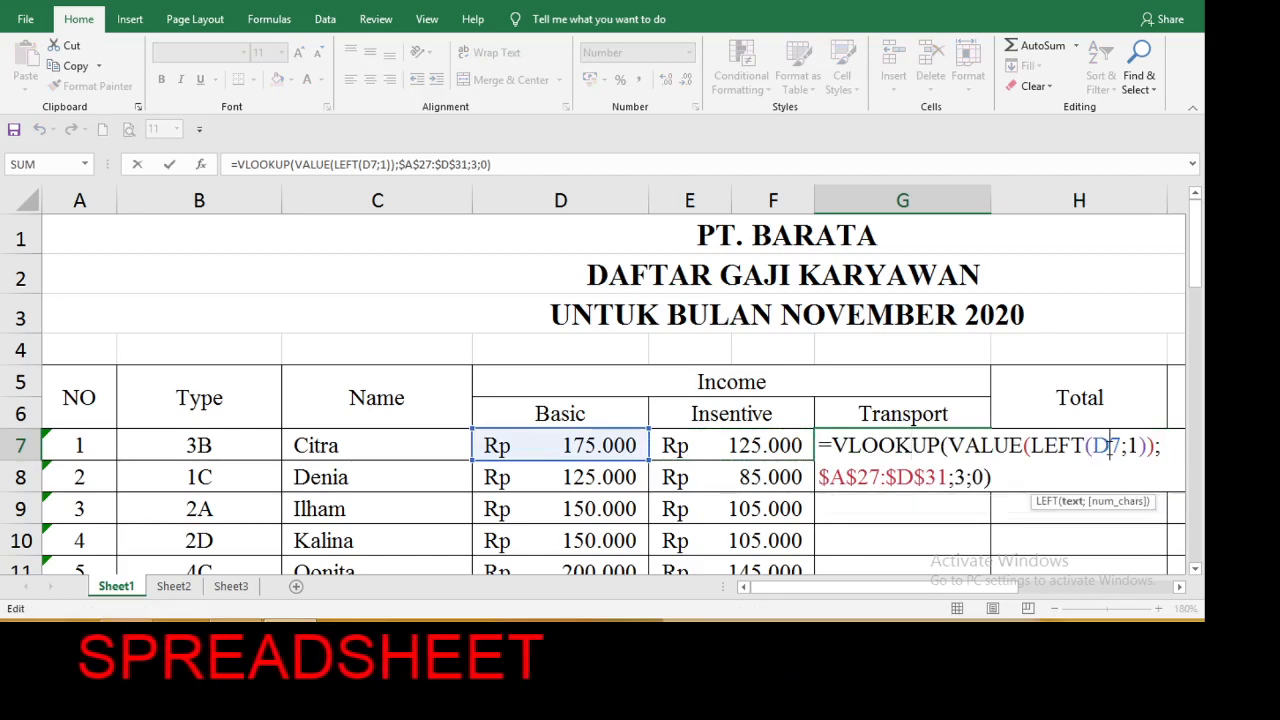
key("BackSpace")
type("b")
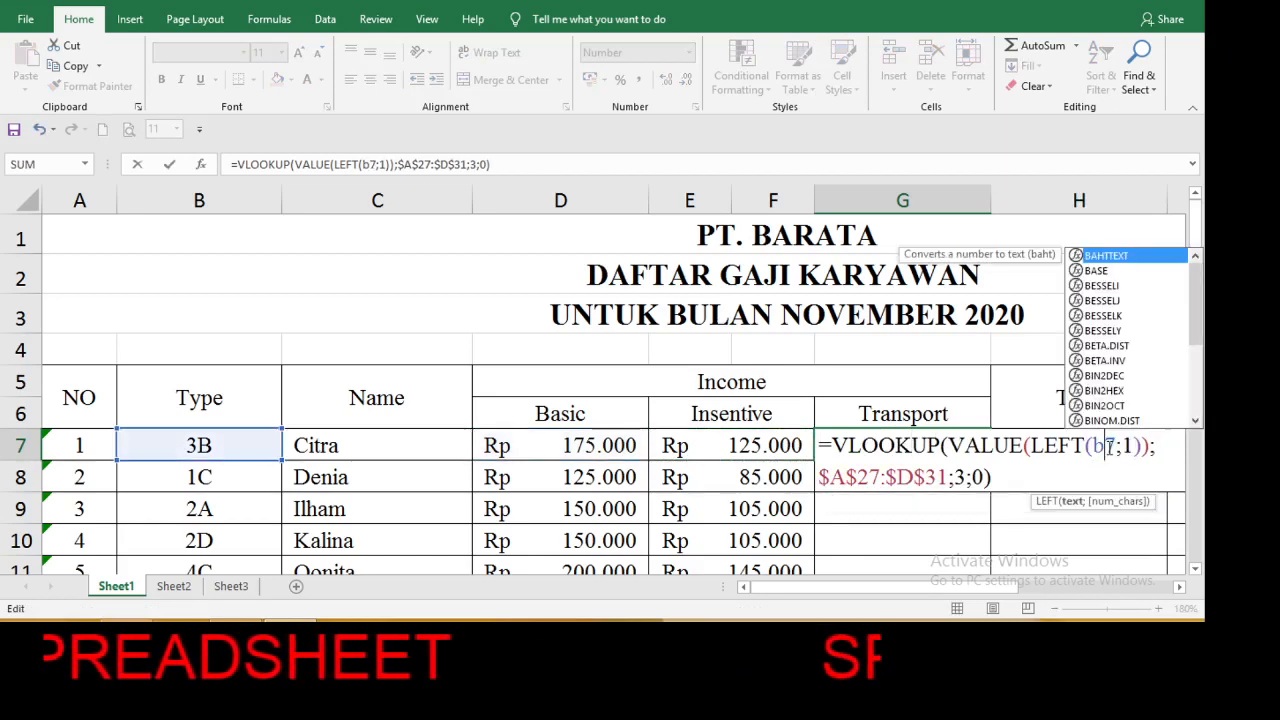
left_click(967, 479)
key("BackSpace")
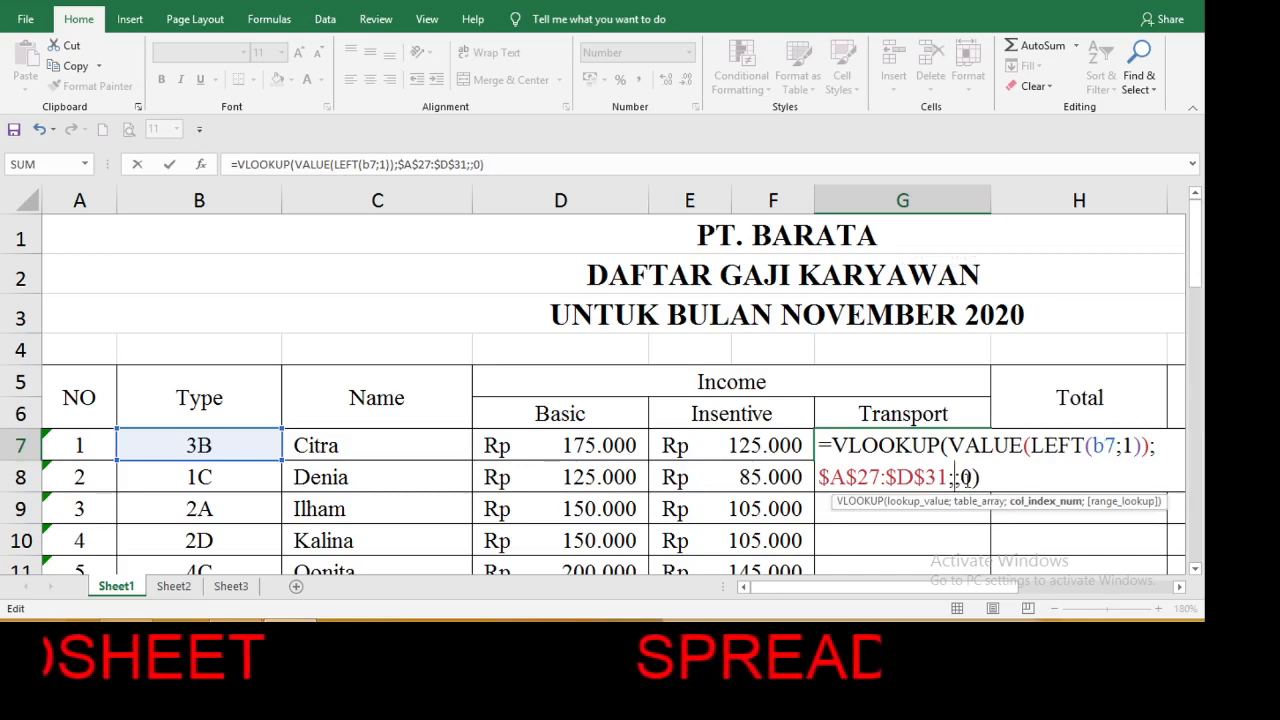
type("4")
key("Return")
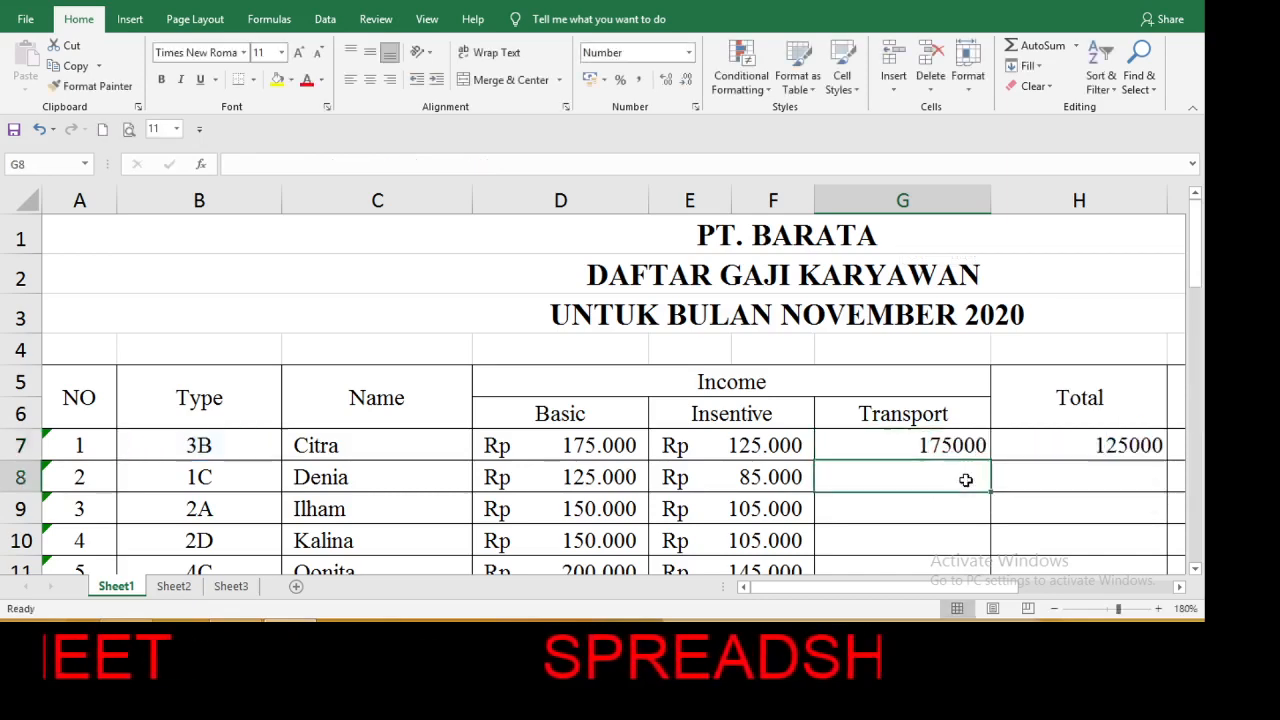
Format G7 with the Accounting number format and fill its formula down the Transport column for all employees.
left_click(958, 447)
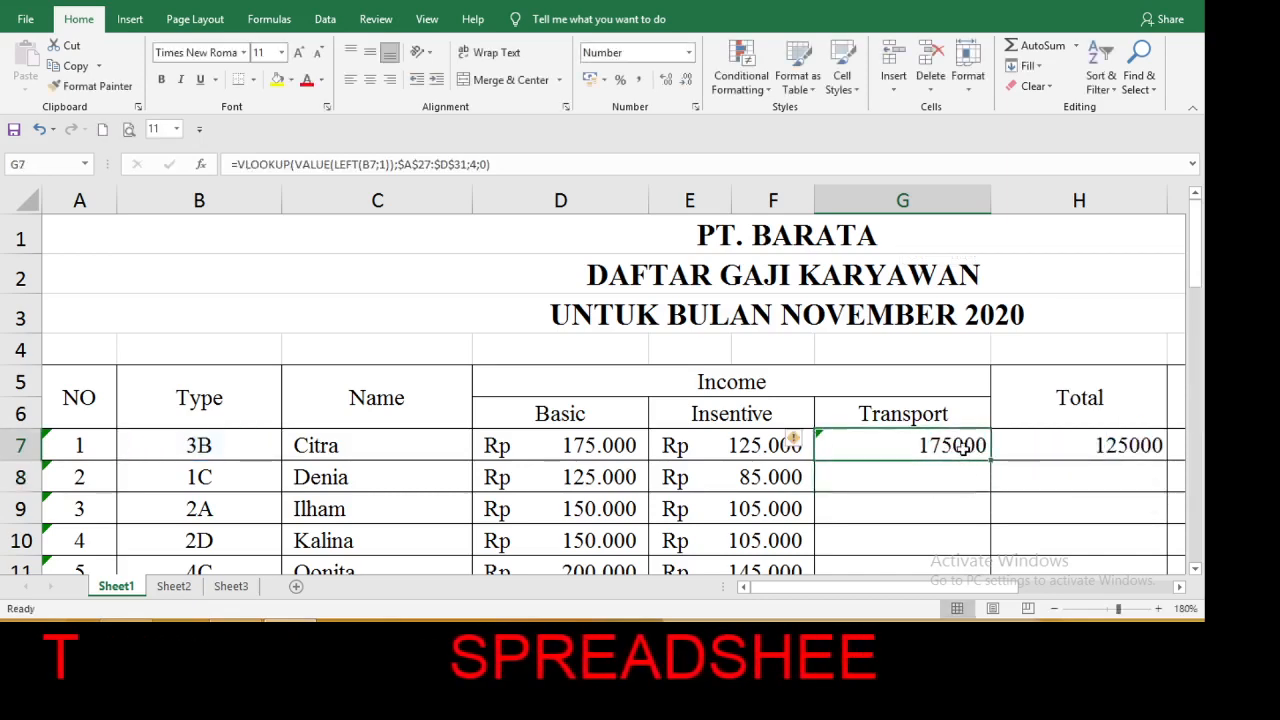
left_click(688, 53)
left_click(656, 199)
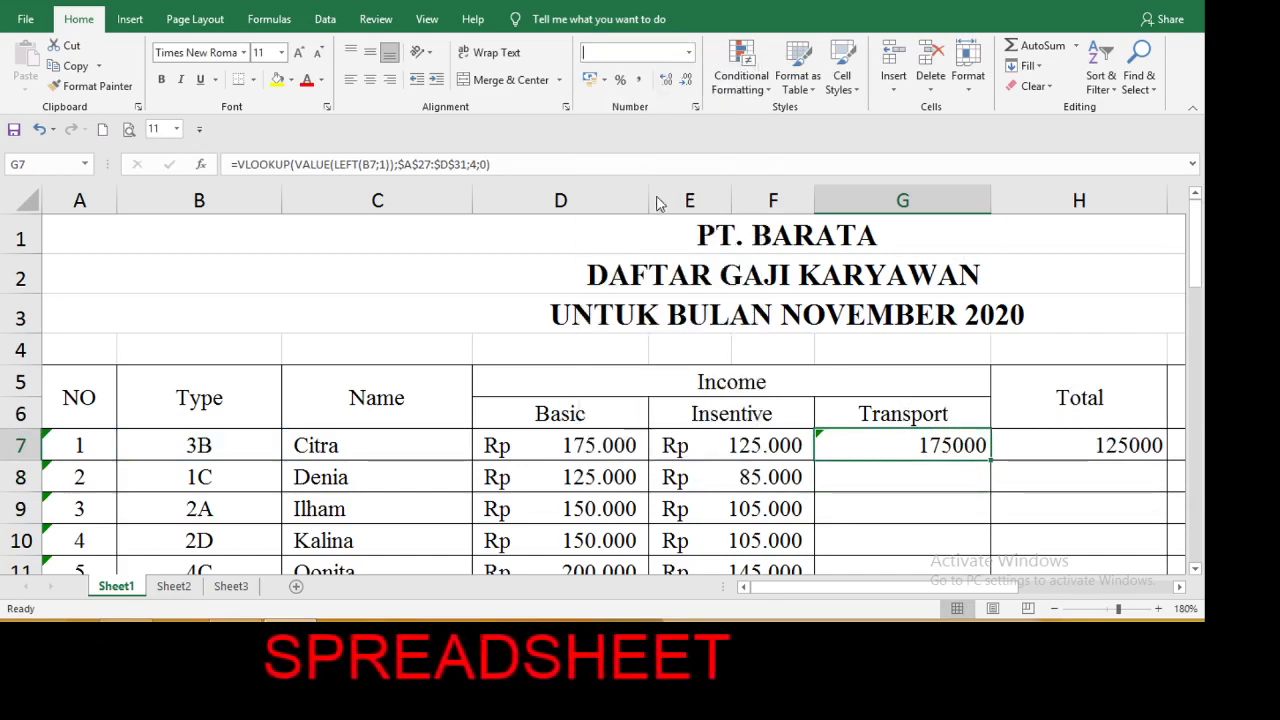
double_click(990, 462)
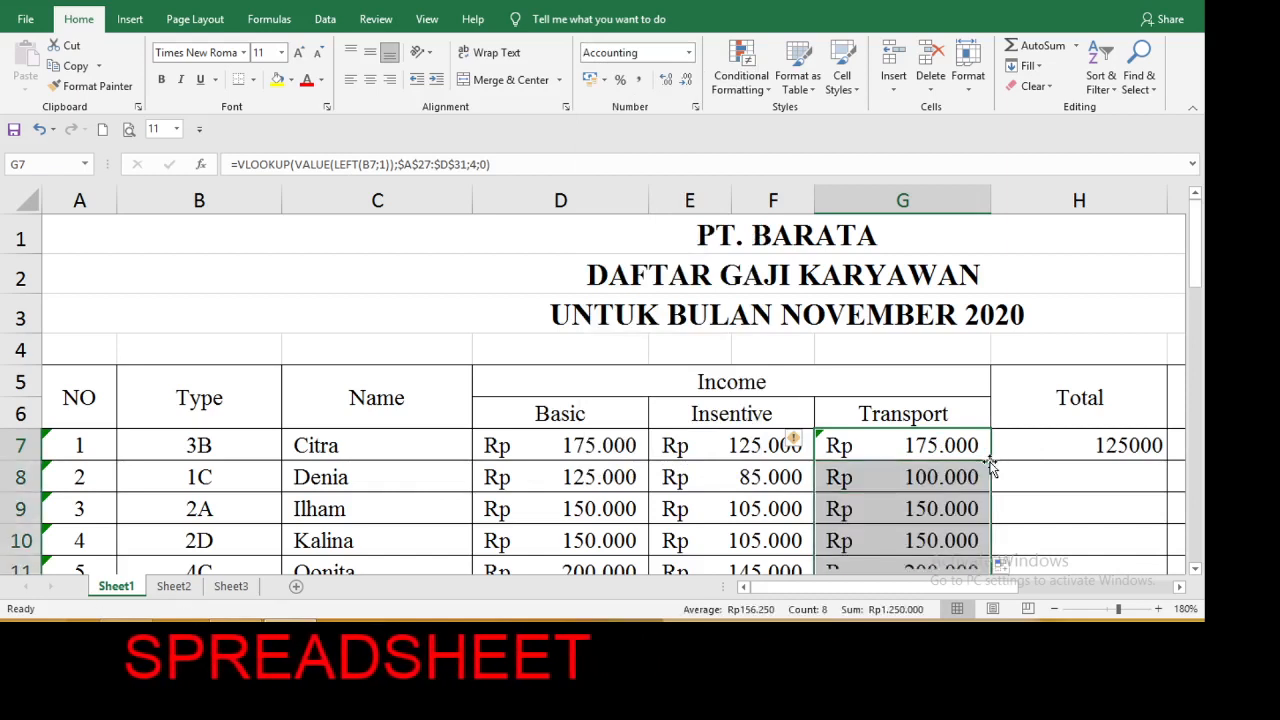
Clear the stray pasted value from H7, the first Total cell.
left_click(1051, 445)
key("Delete")
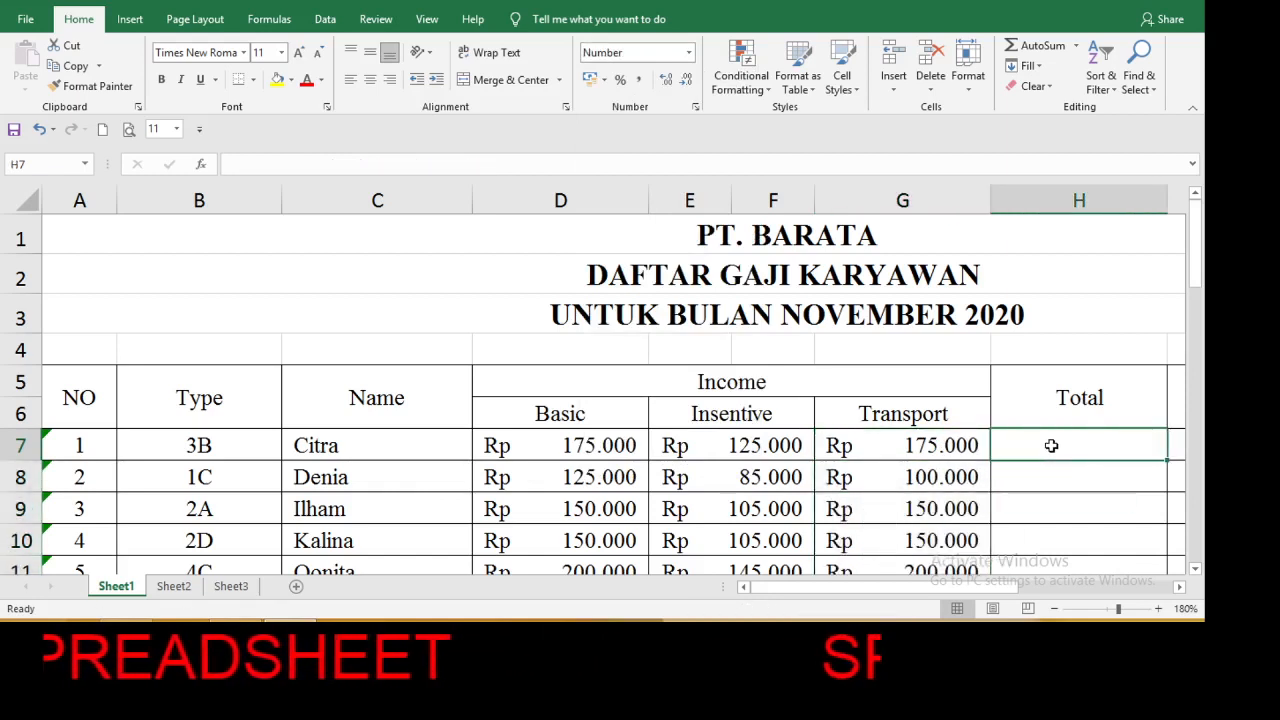
type("=")
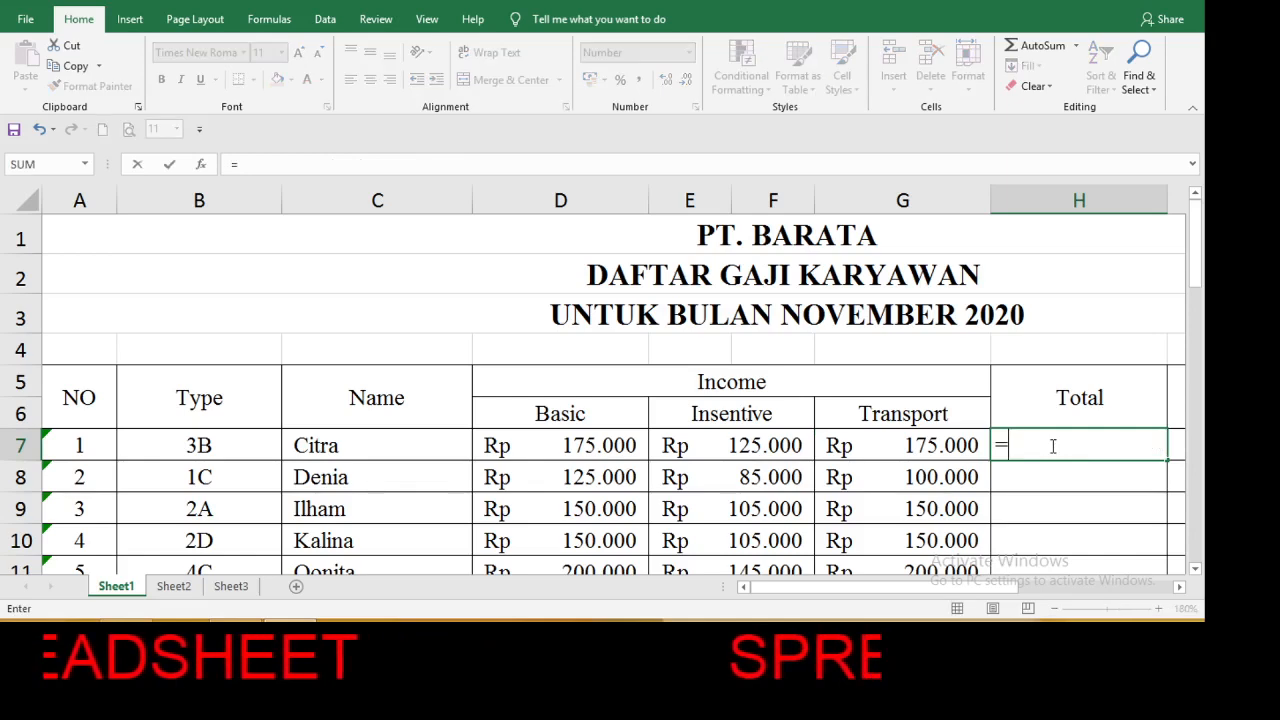
key("BackSpace")
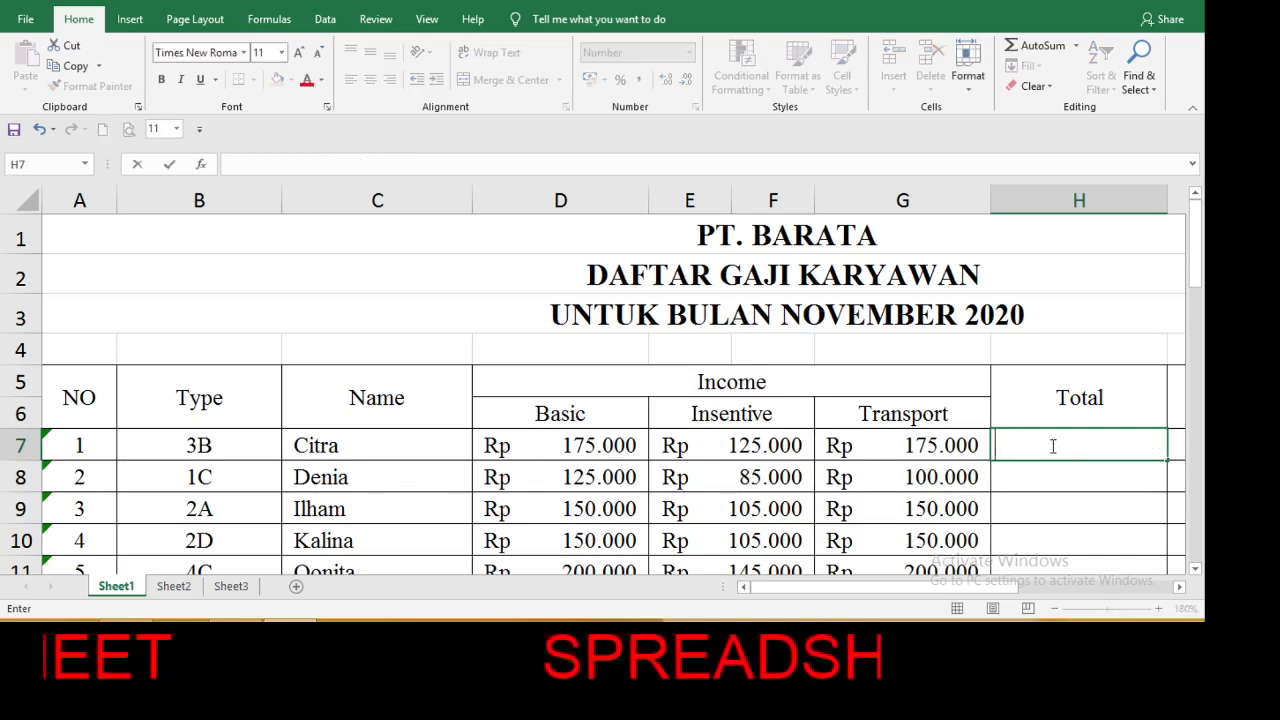
type("=")
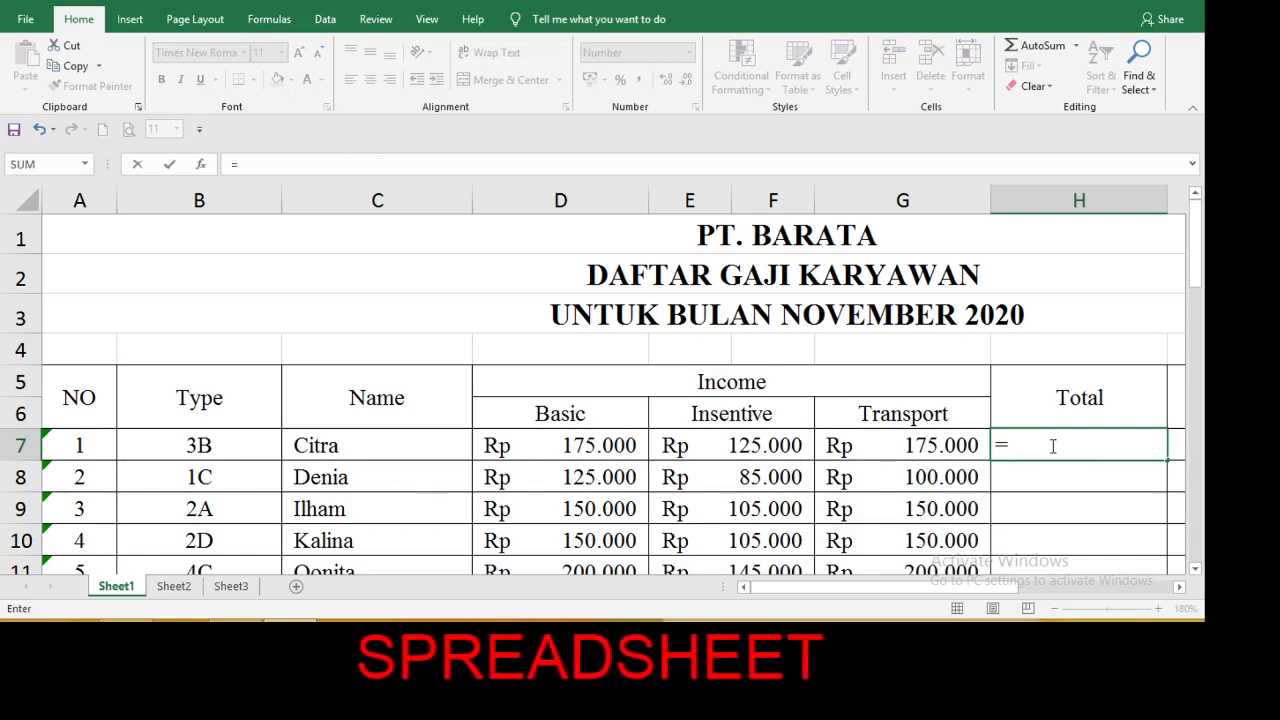
key("Escape")
left_click(1051, 484)
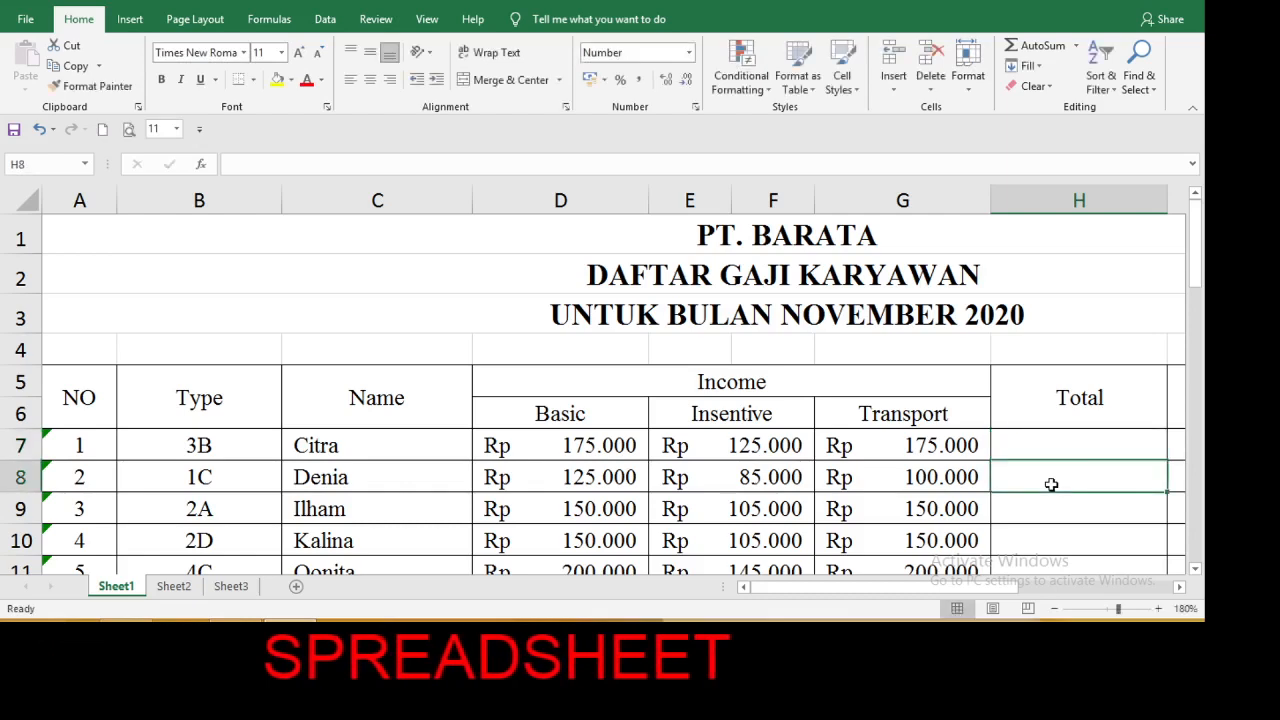
Use AutoSum in H7 to add up the first employee's income with =SUM(D7:G7).
left_click(1041, 446)
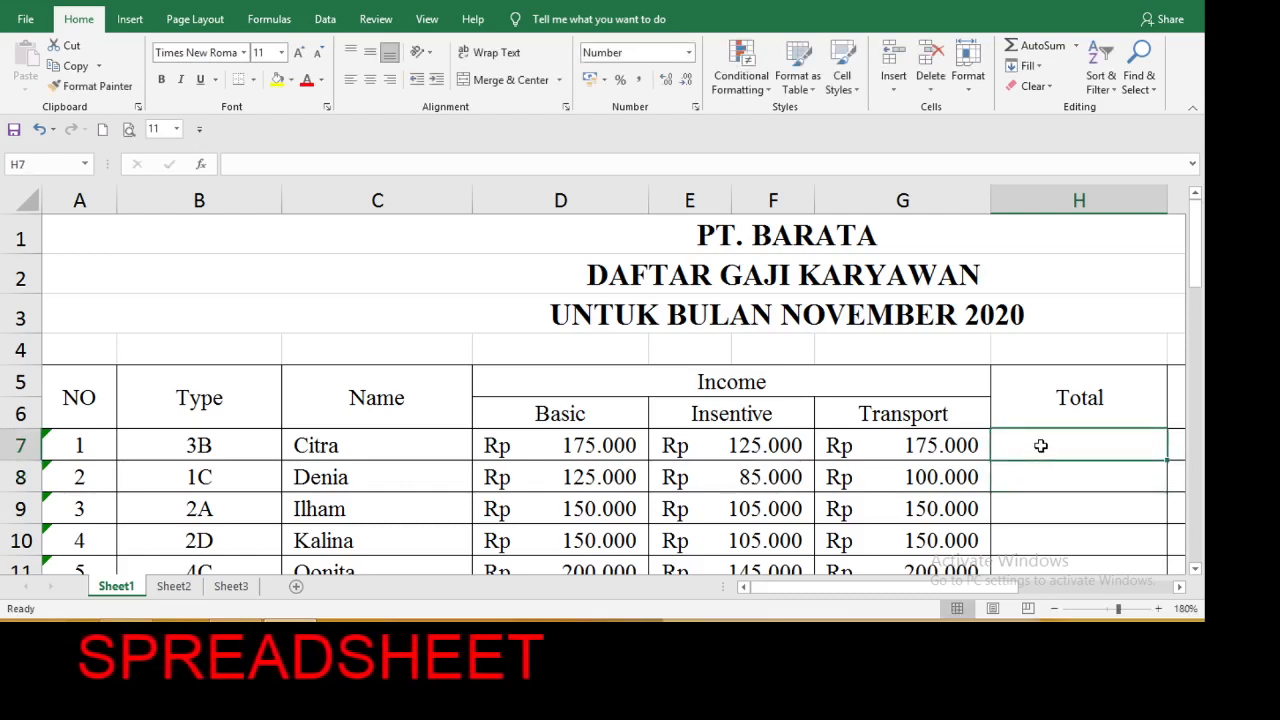
key("alt+equal")
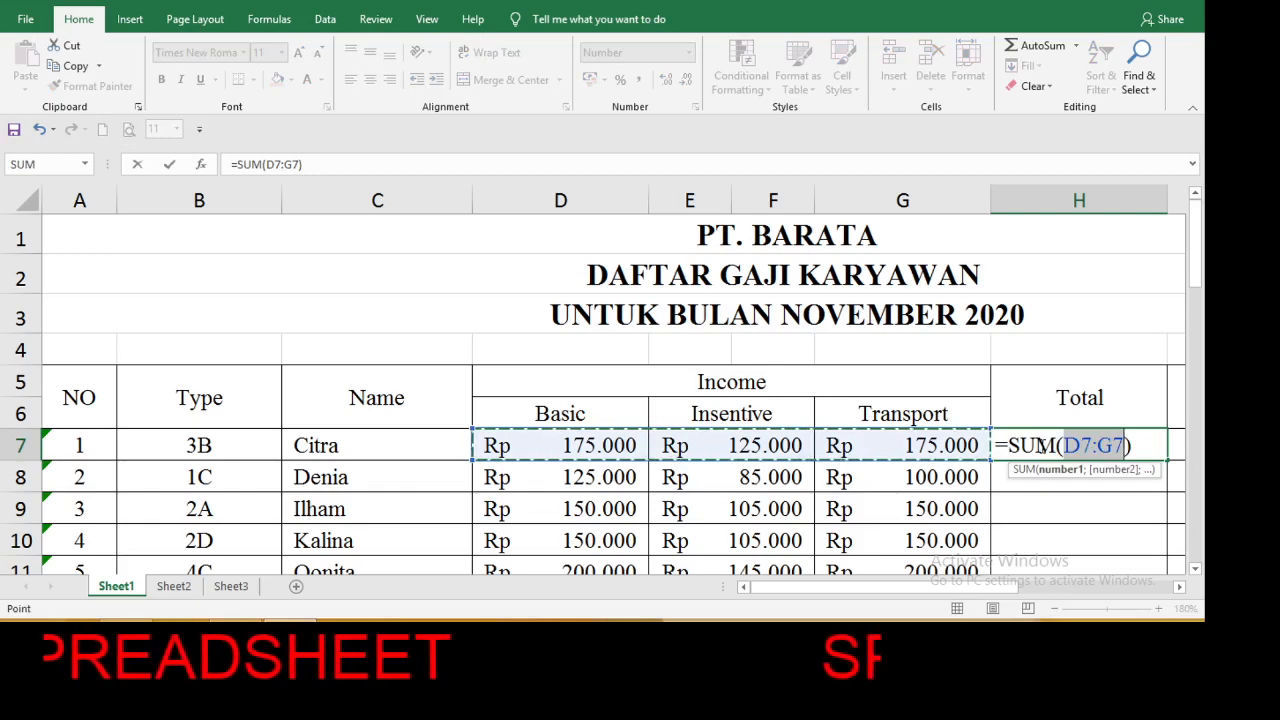
key("Return")
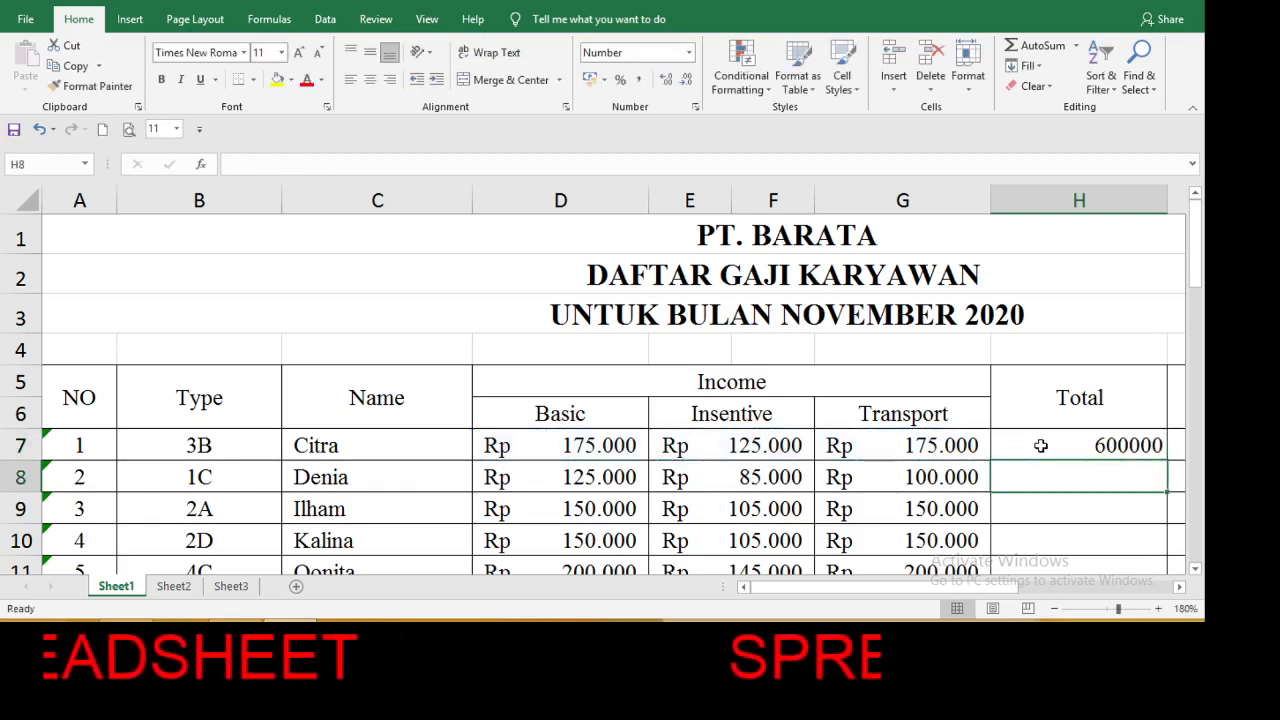
Apply the Accounting number format to the first Total cell, H7.
left_click(1038, 445)
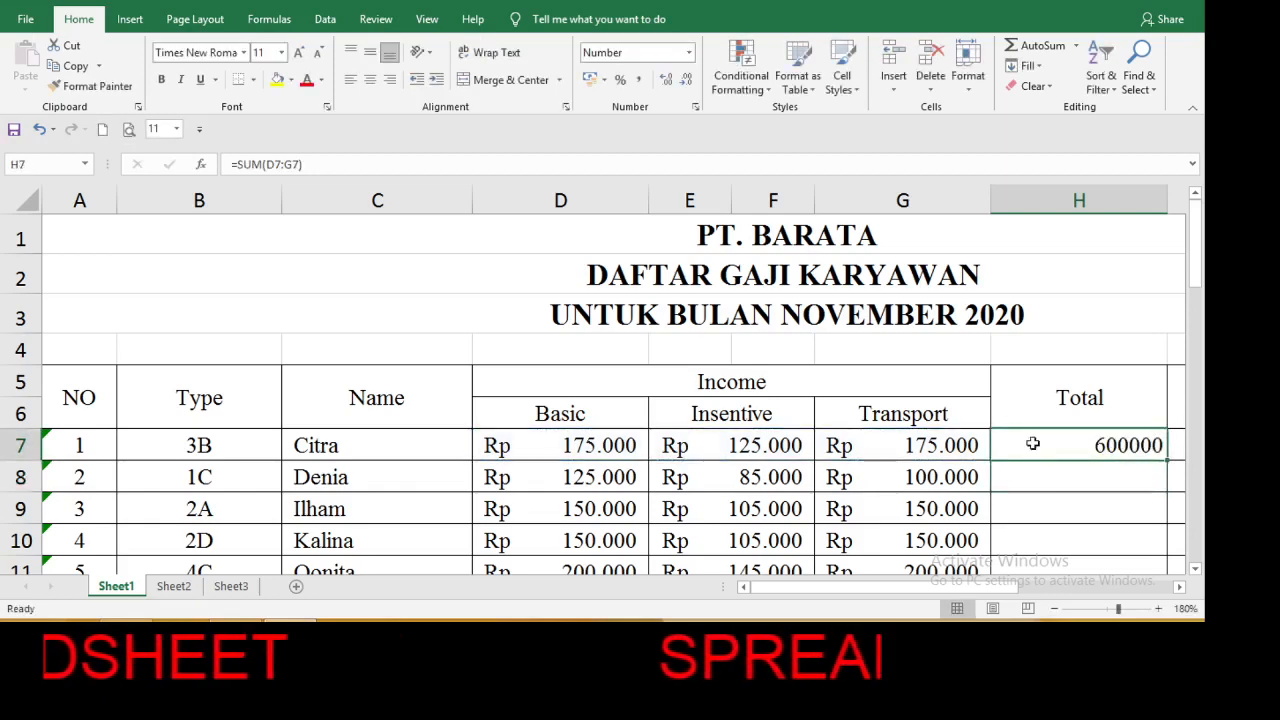
left_click(688, 52)
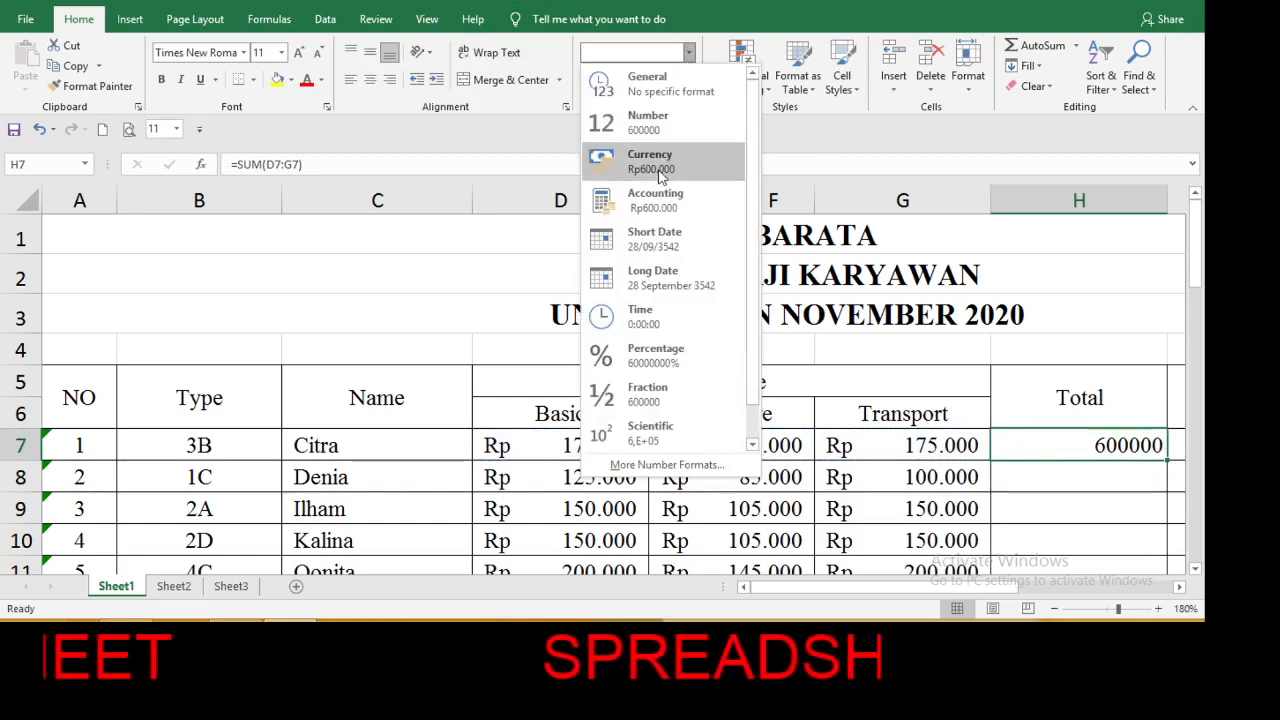
left_click(657, 200)
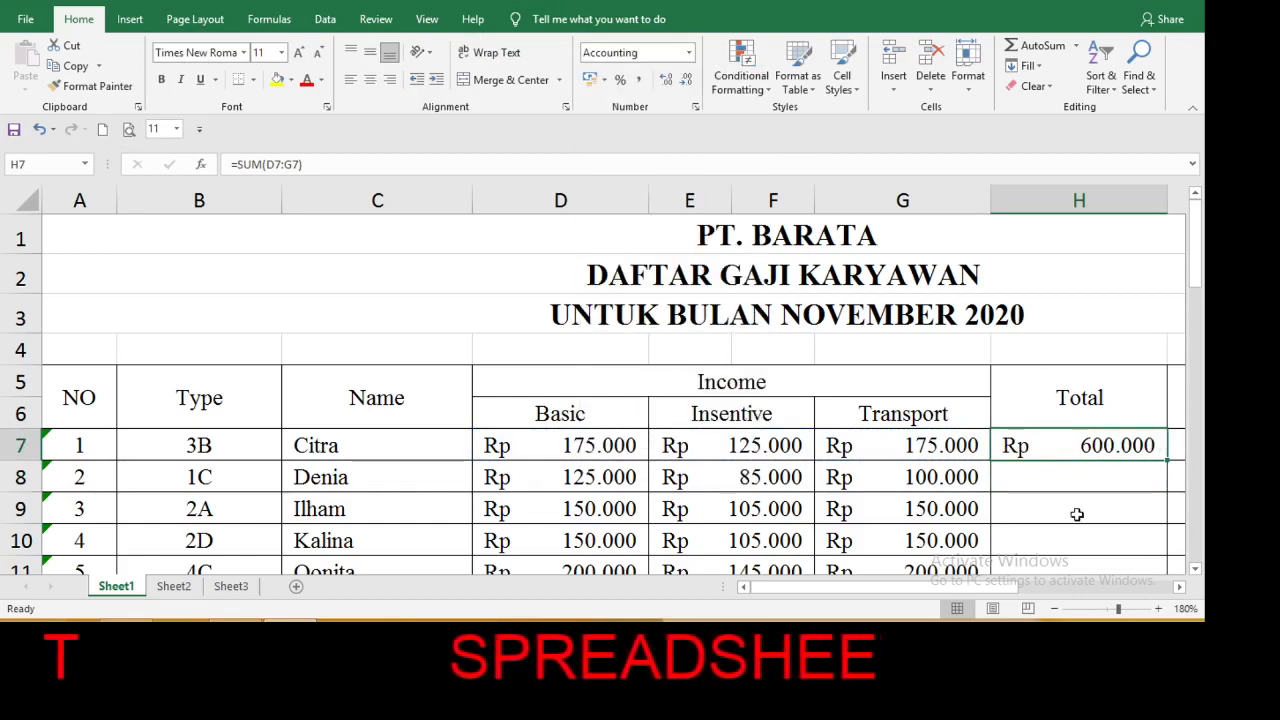
left_click(1077, 514)
key("super+c")
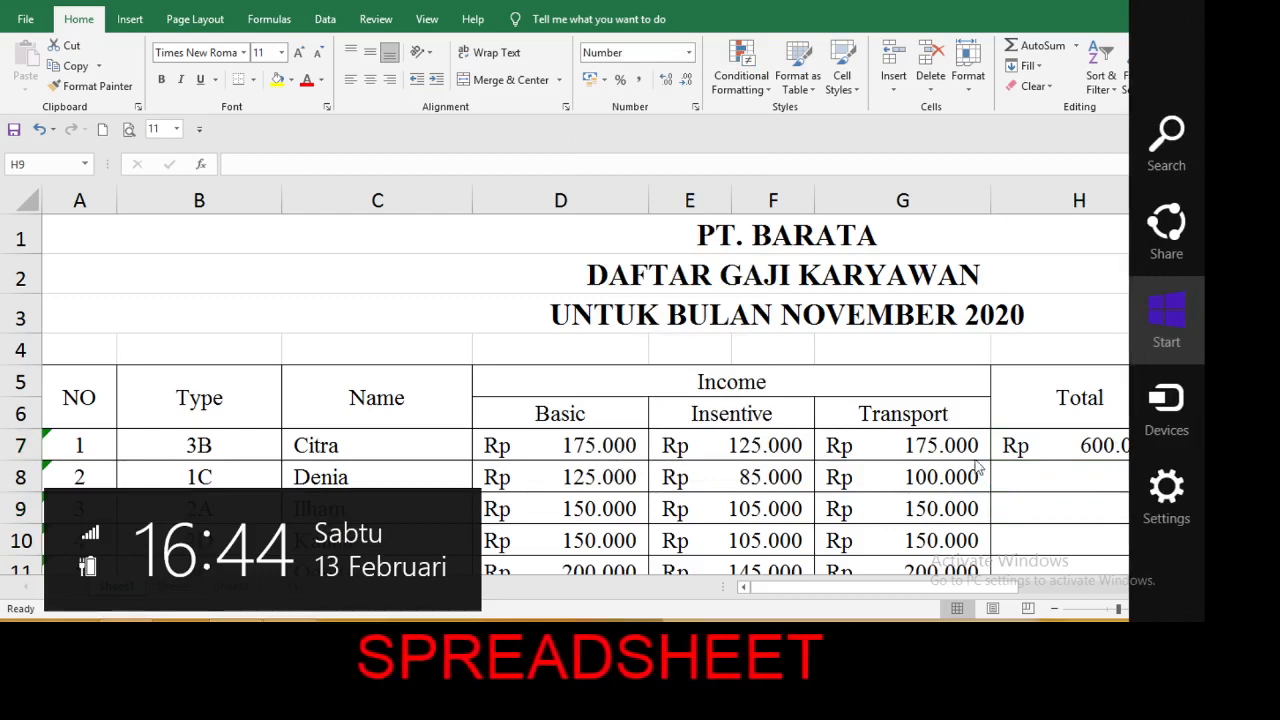
left_click(1010, 497)
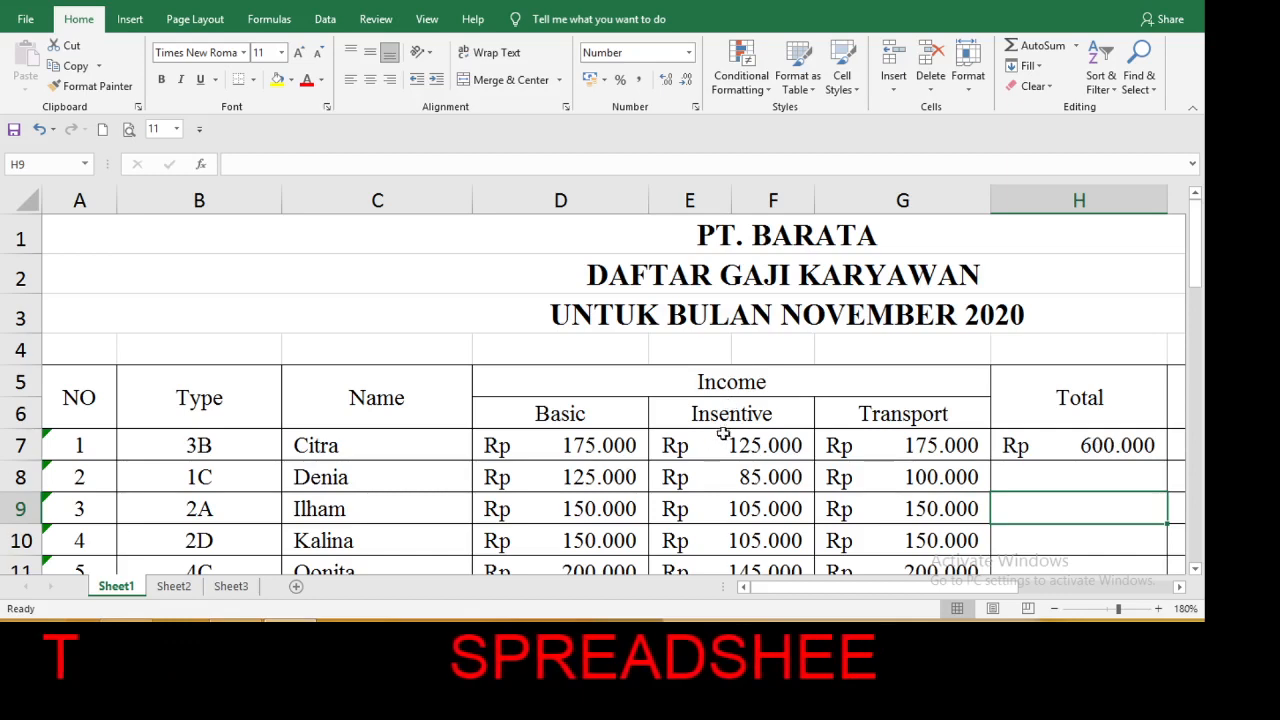
left_click(685, 200)
left_click(757, 197)
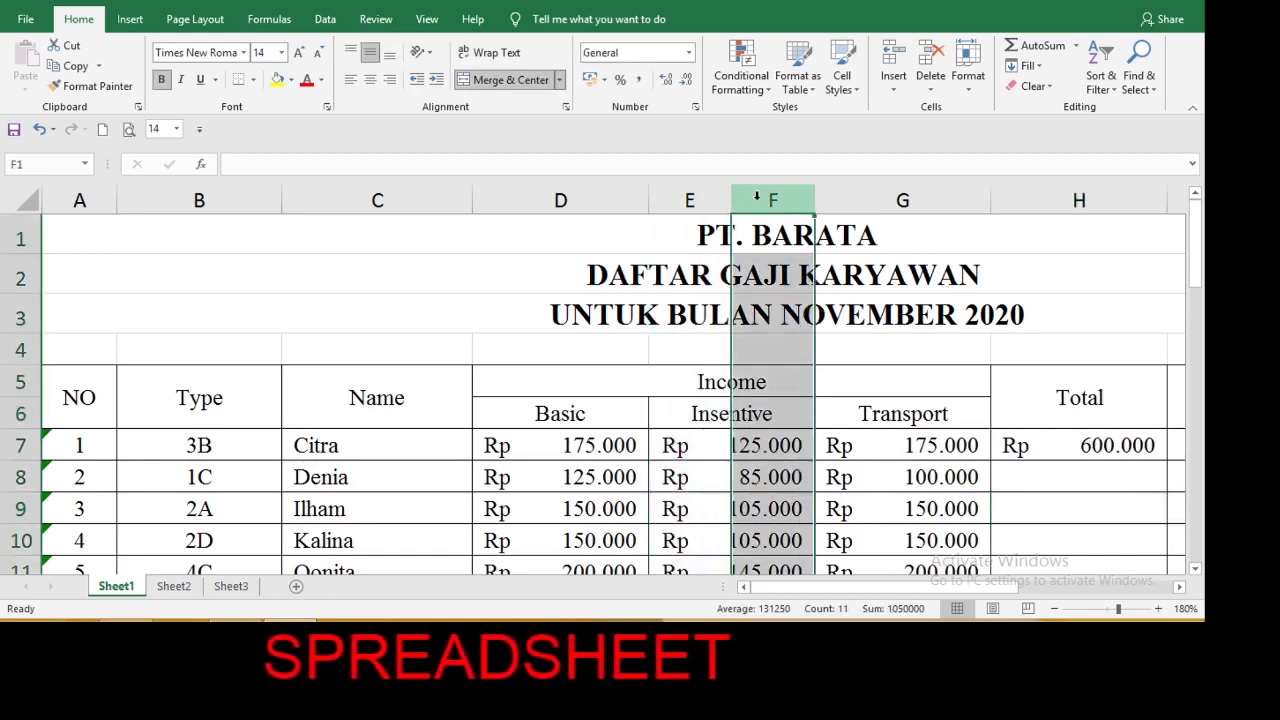
left_click(700, 196)
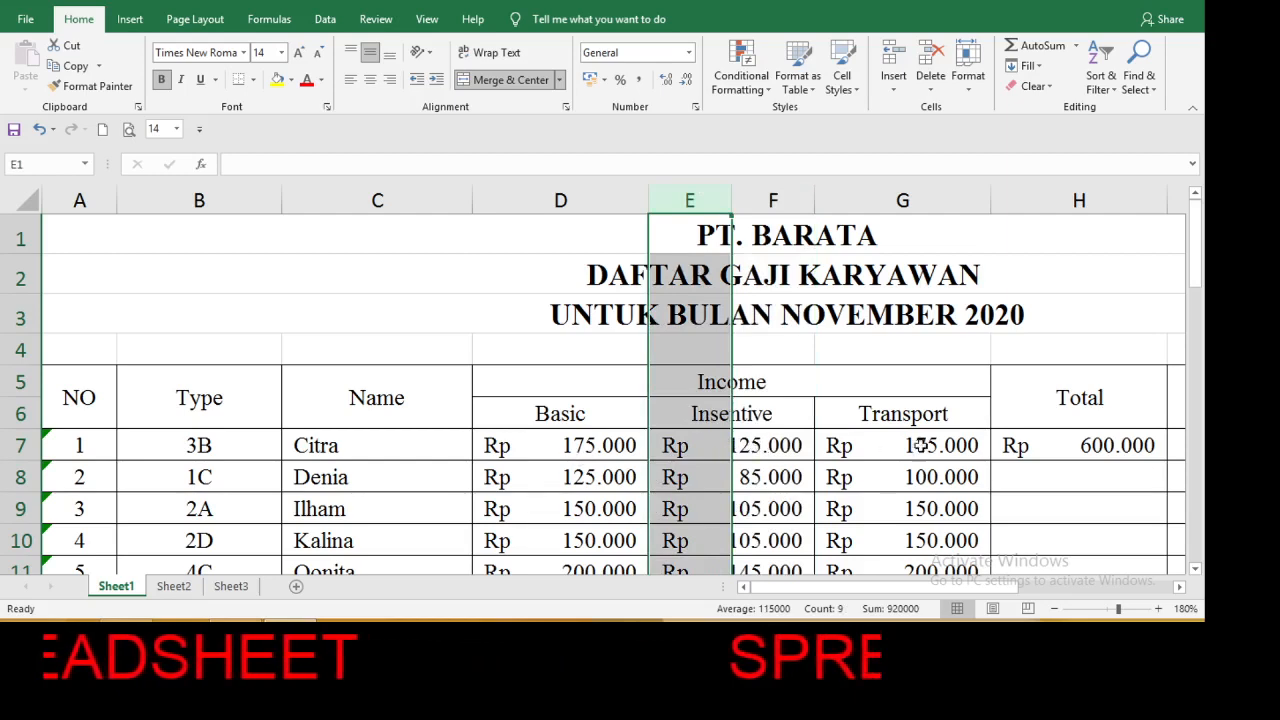
Replace the first employee's Total formula in H7 with =D7+E7+G7.
left_click(1093, 450)
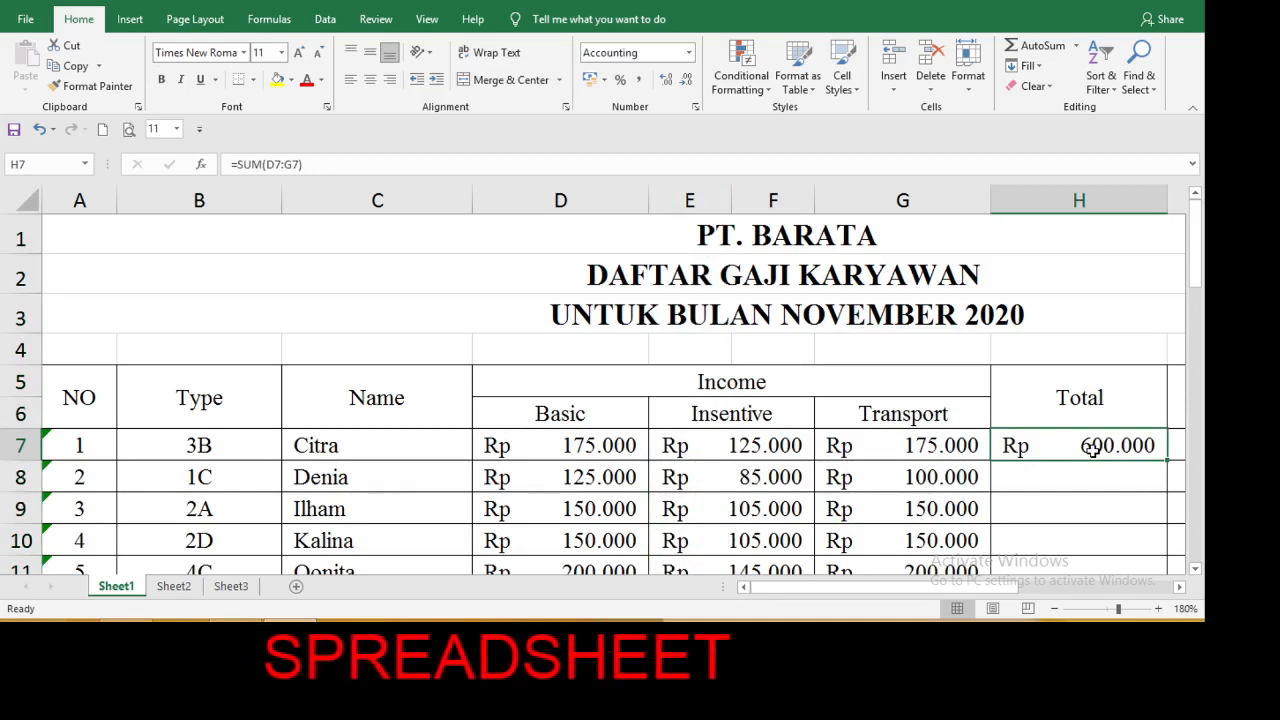
type("=")
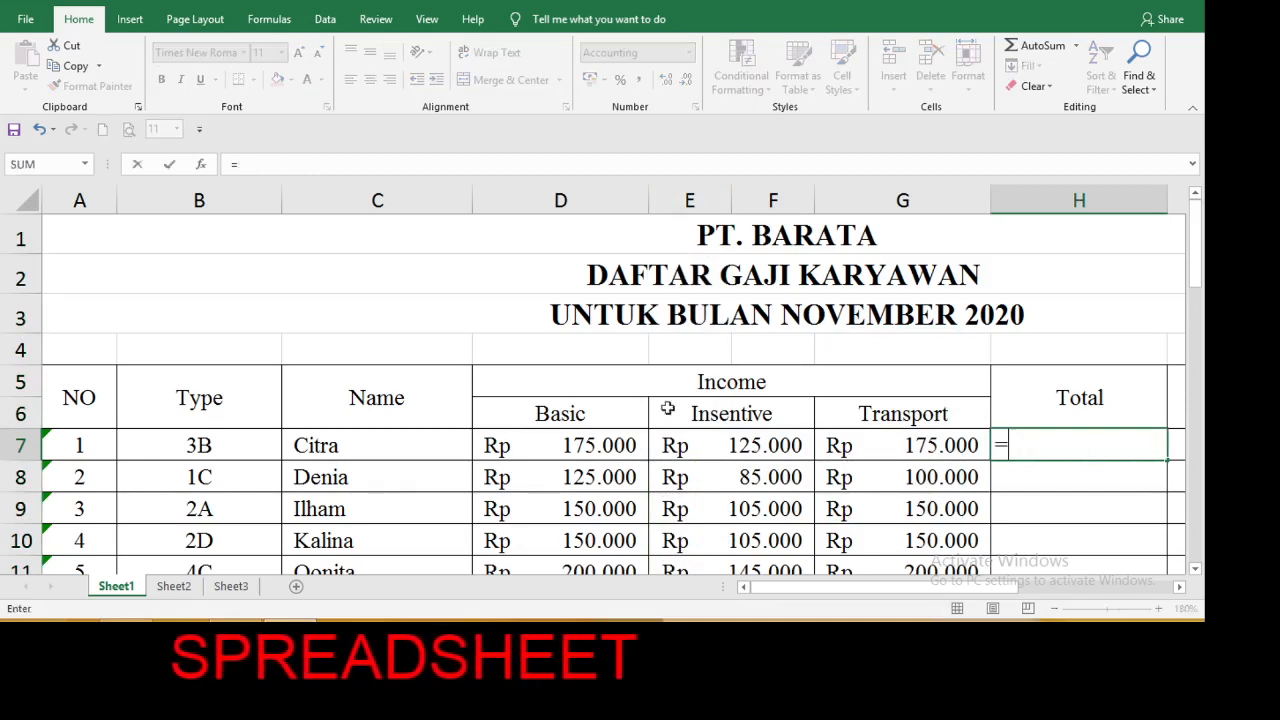
left_click(609, 445)
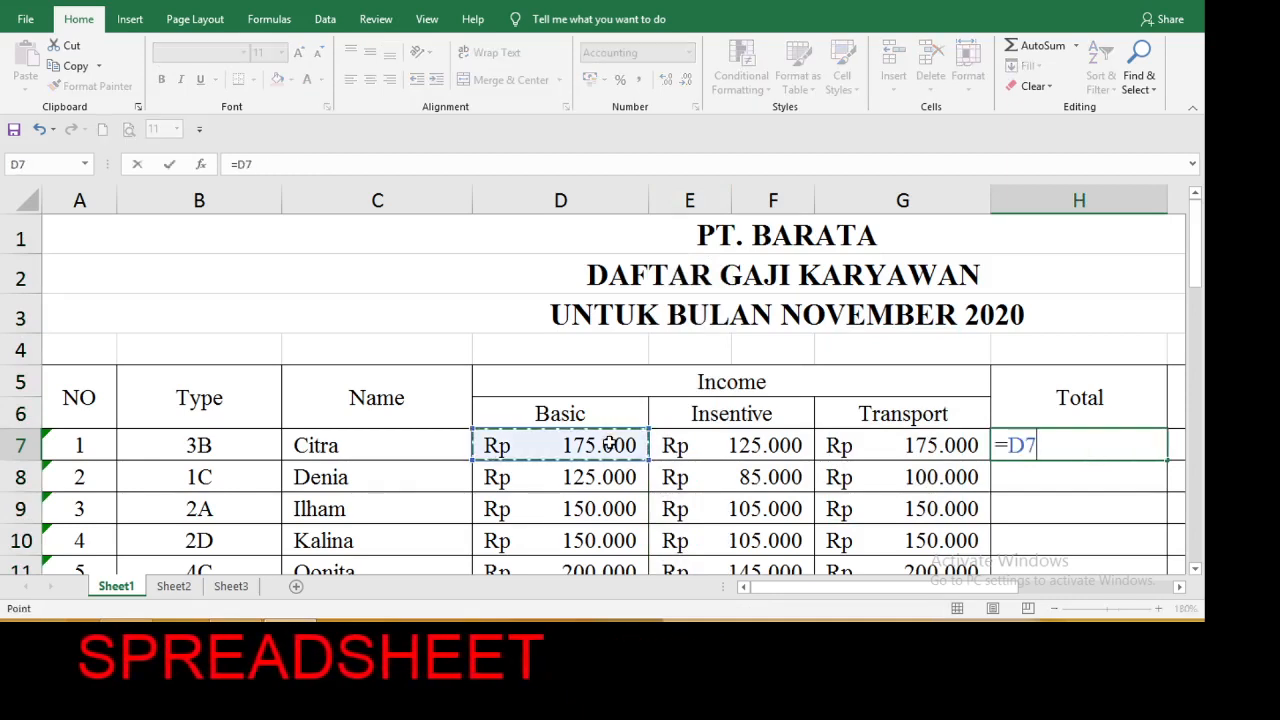
type("+")
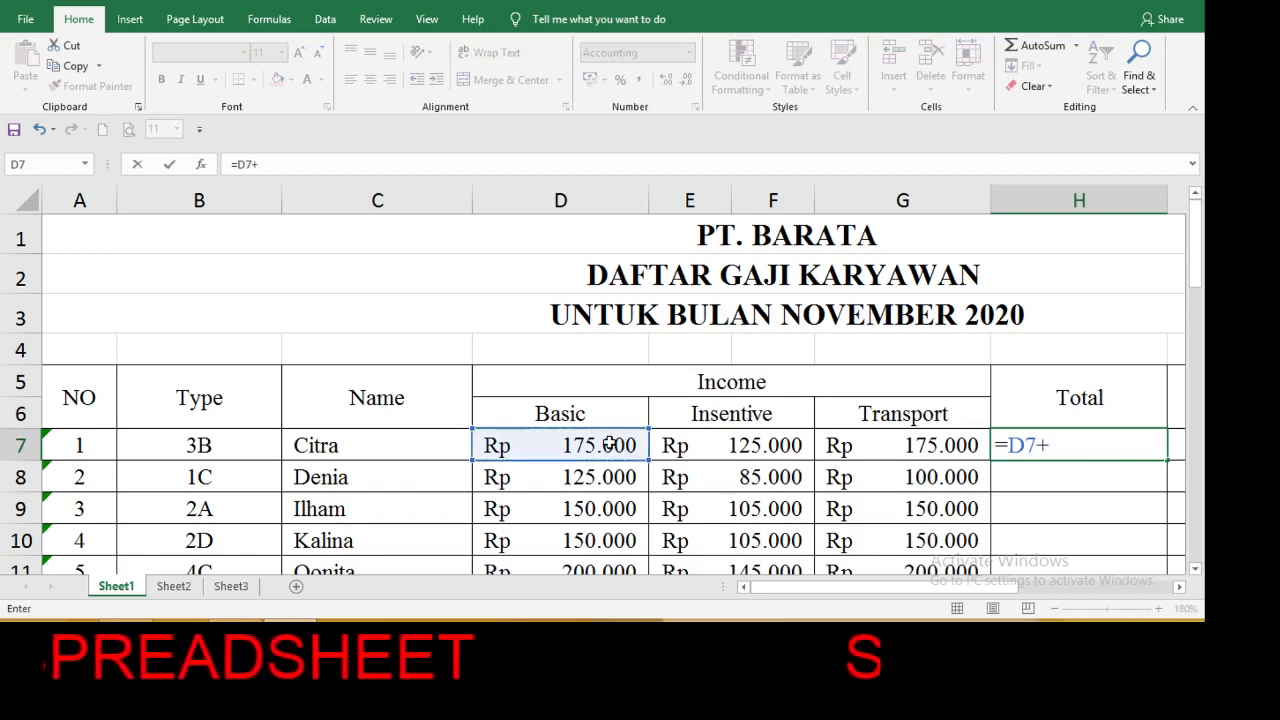
left_click(684, 448)
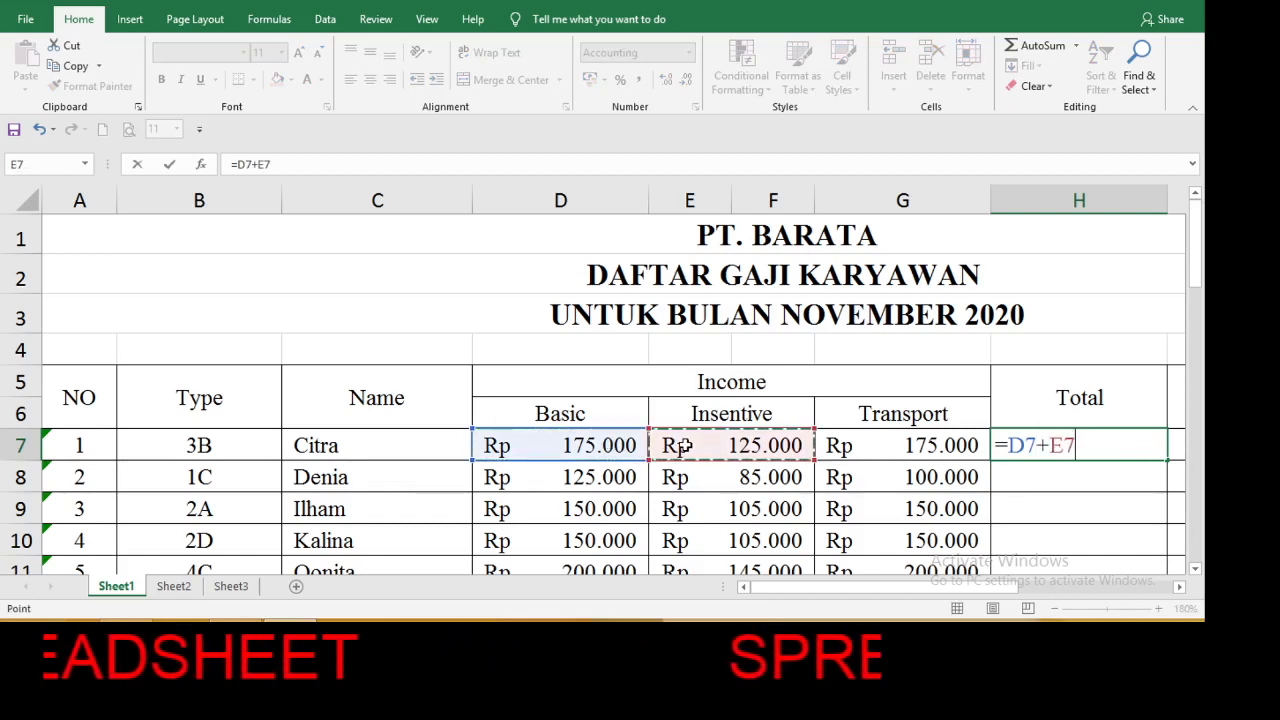
type("+")
left_click(905, 445)
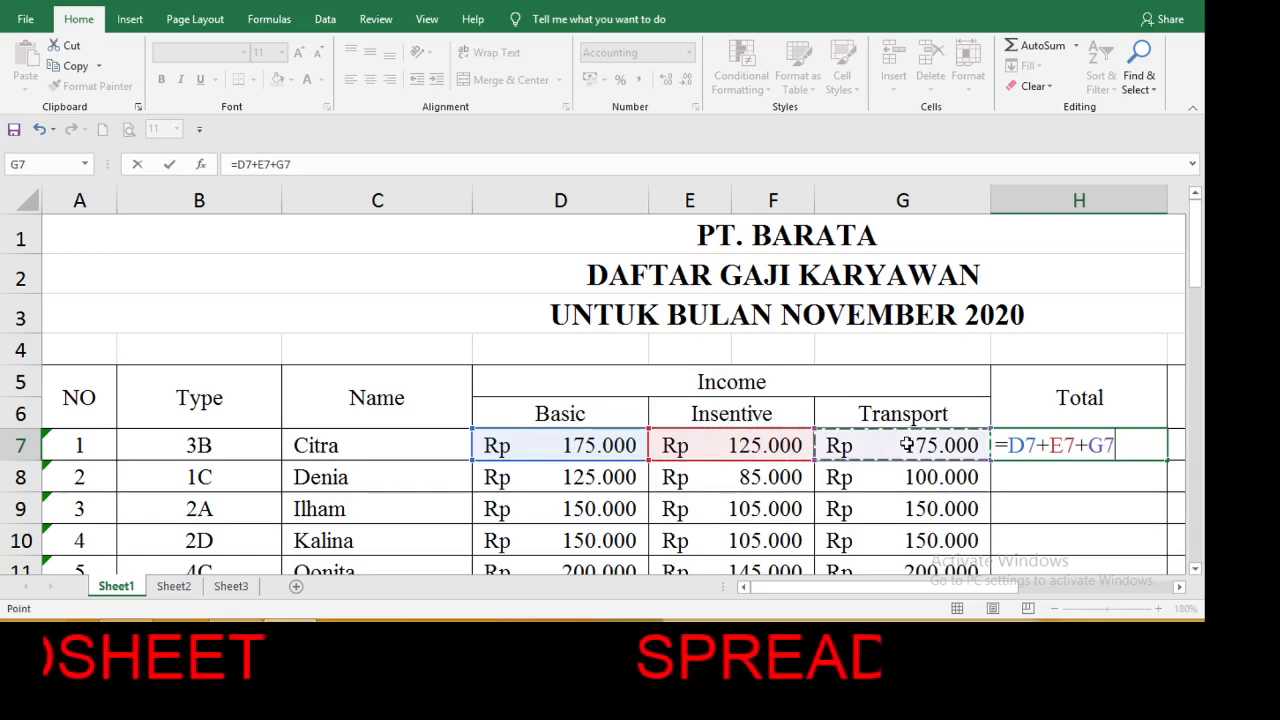
key("Return")
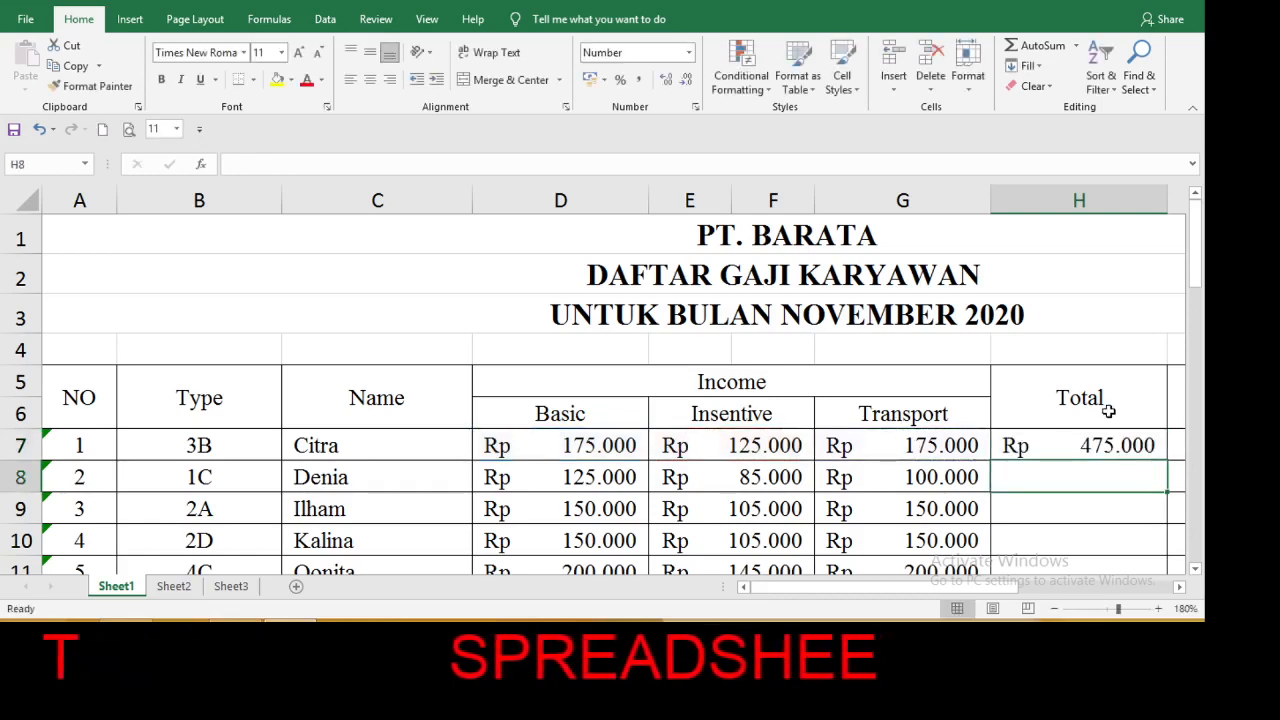
Fill the H7 formula down the Total column for all employees.
left_click(1108, 445)
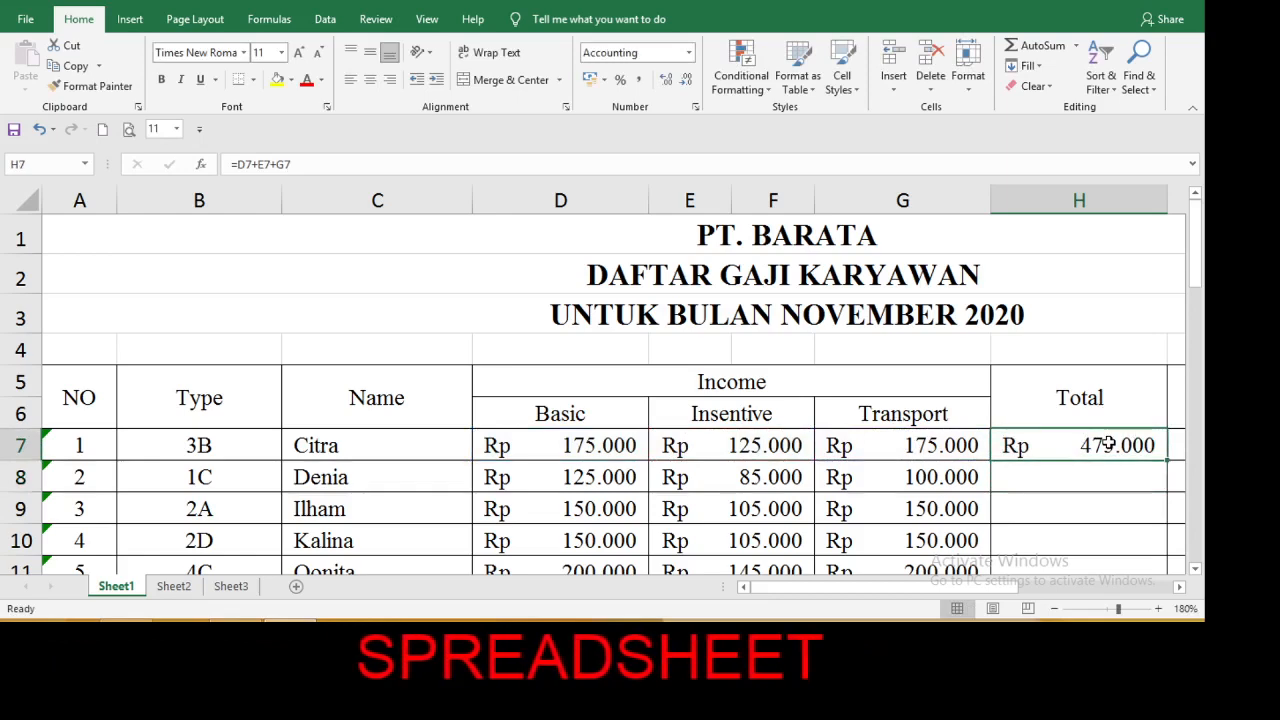
key("super+c")
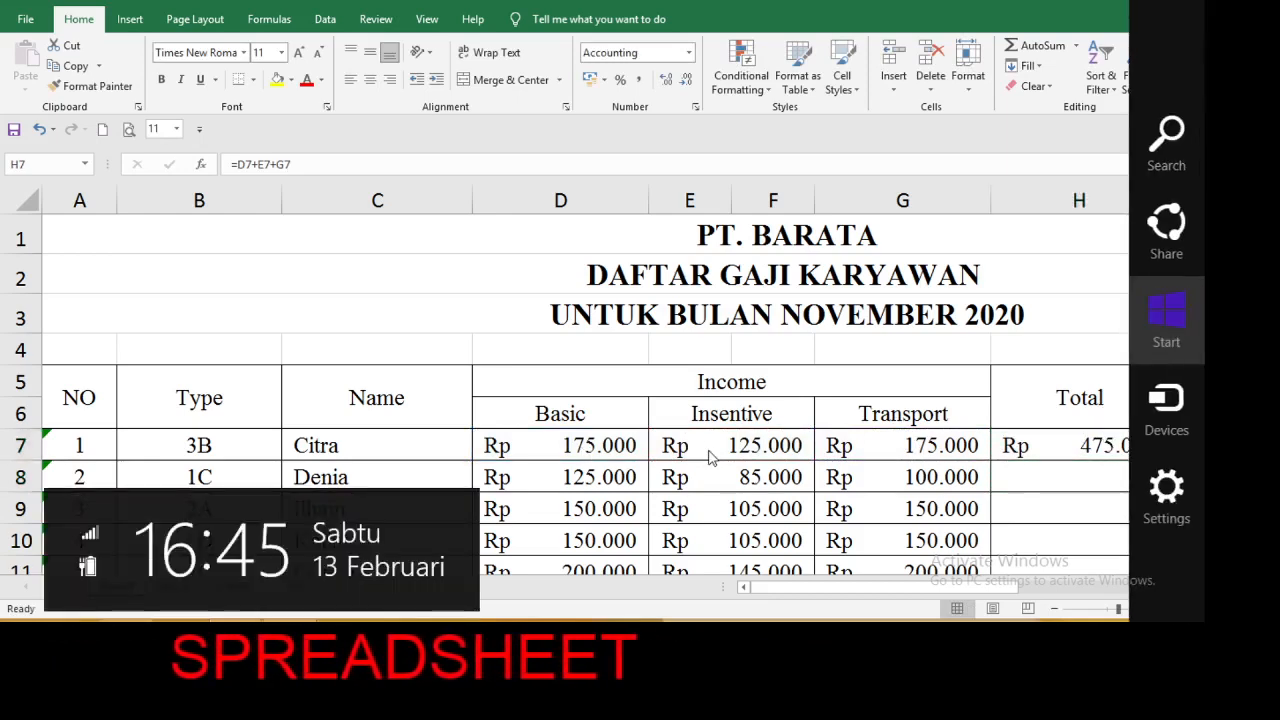
key("Escape")
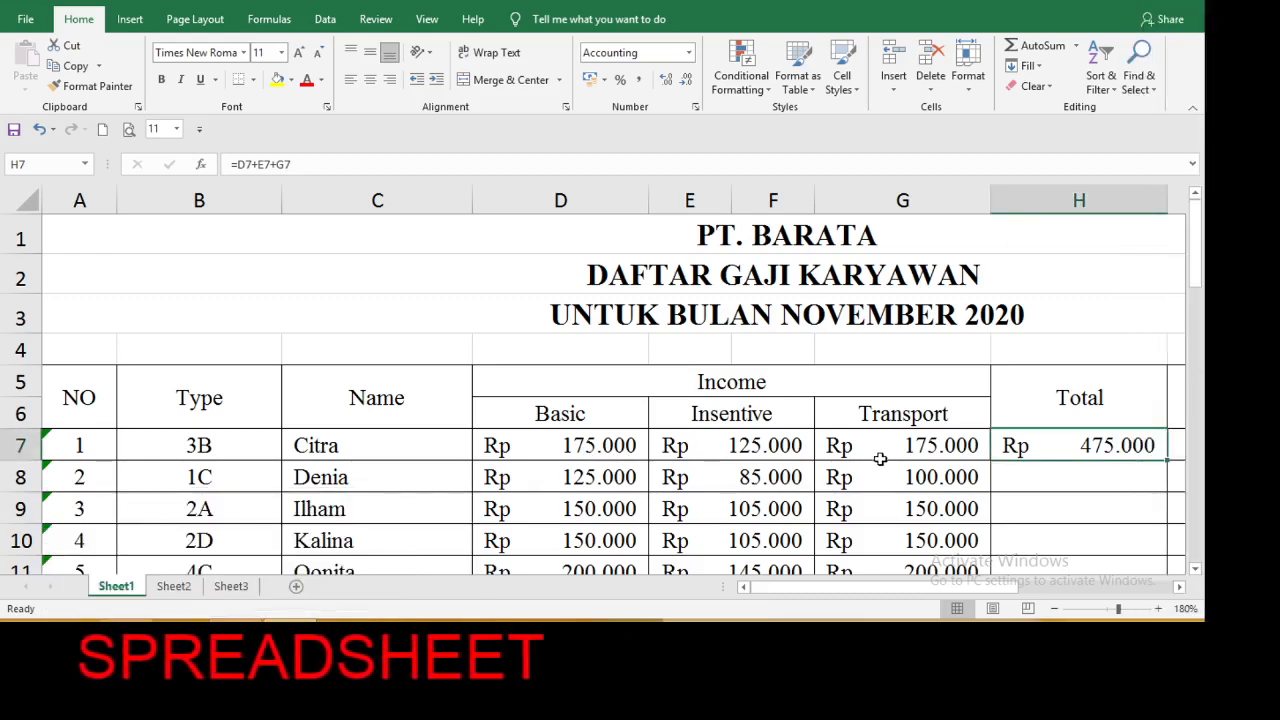
double_click(1168, 462)
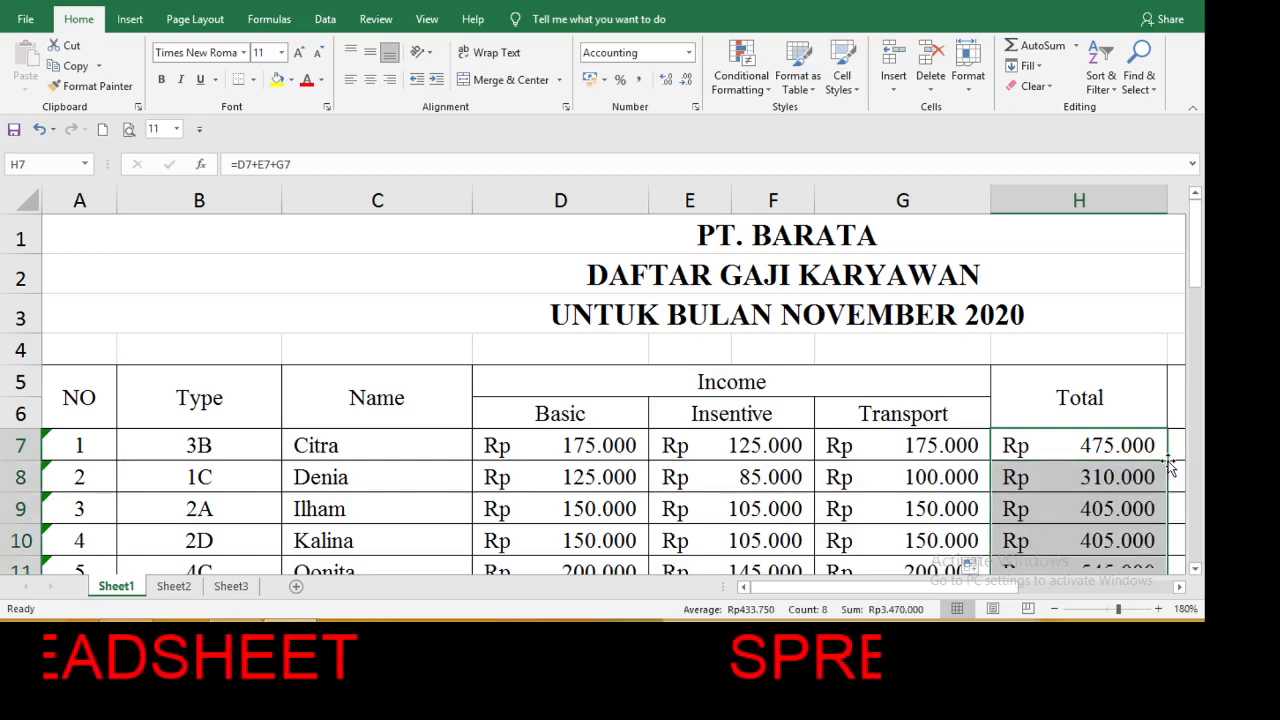
Examine the Tax rate table below the payroll and compare its type letters with the first employee's Type code in B7.
left_click(1181, 587)
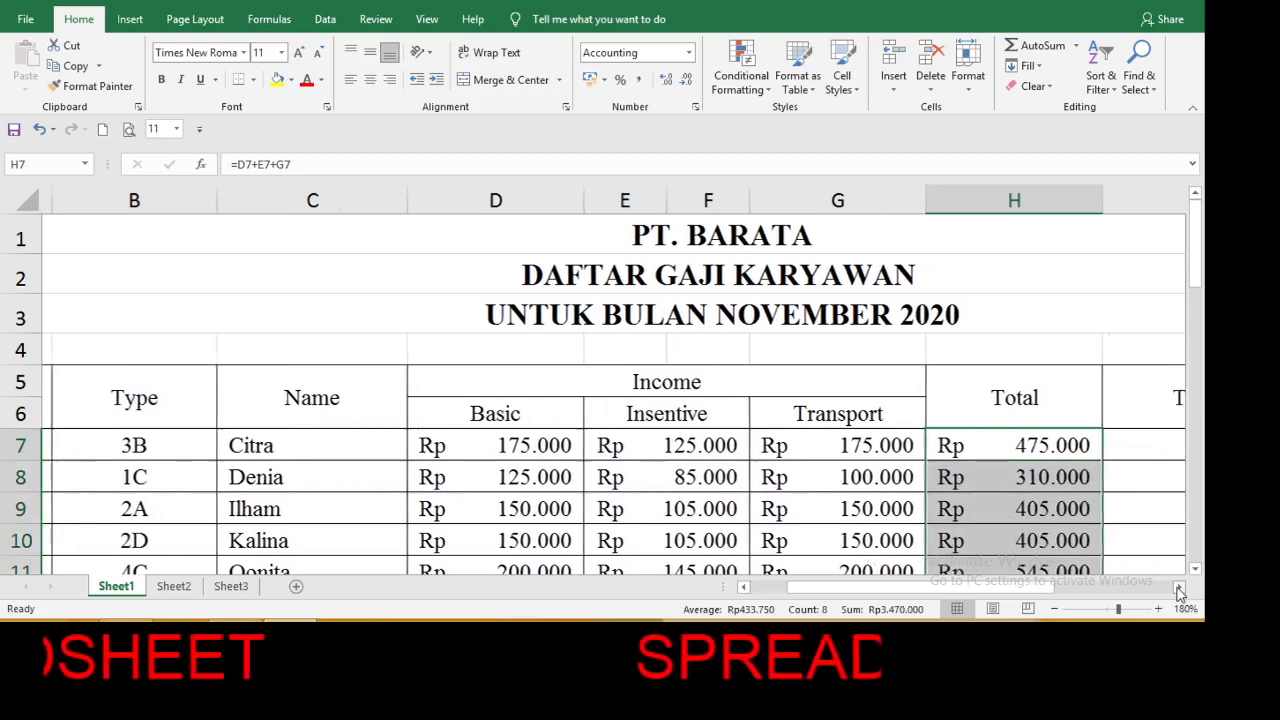
left_click(1179, 589)
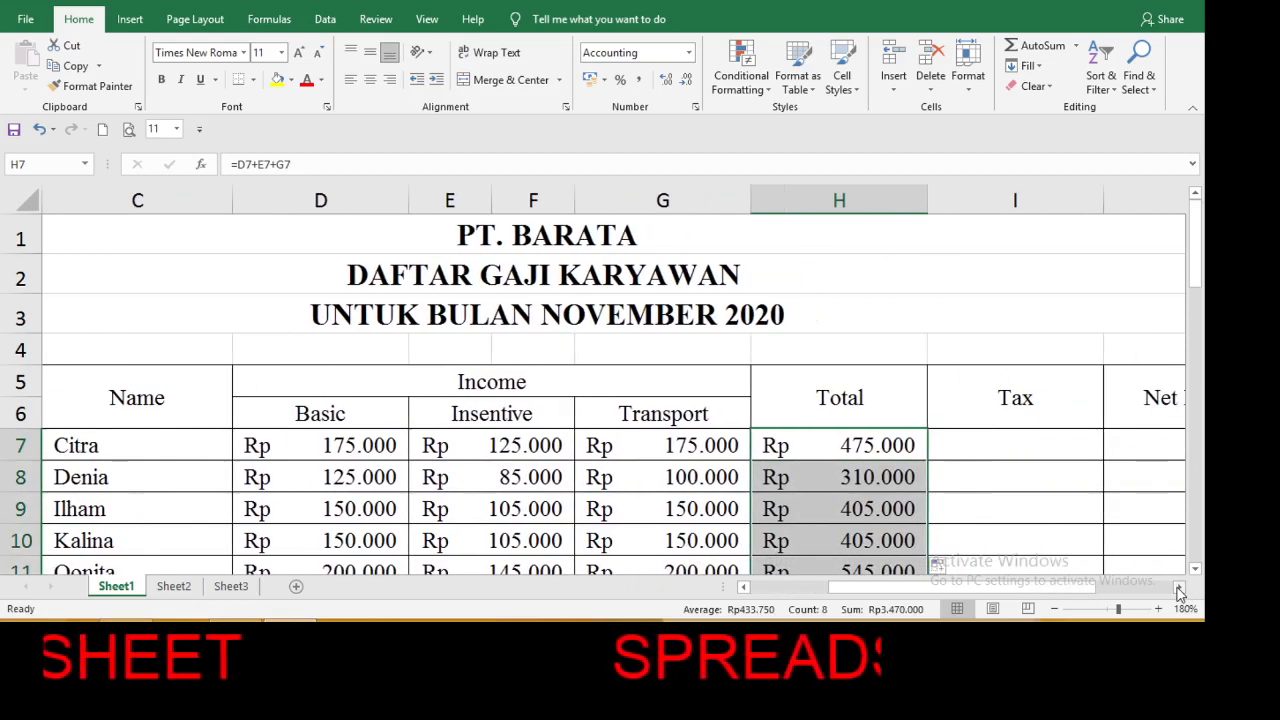
left_click(1057, 447)
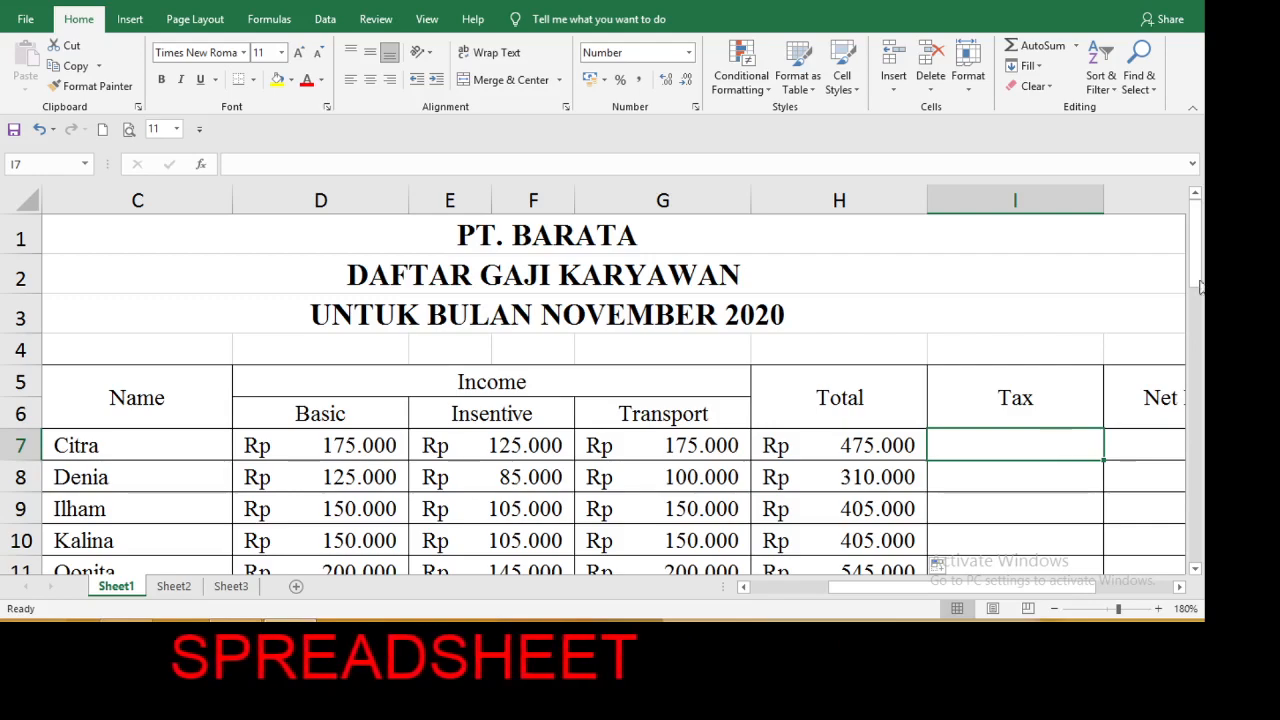
left_click_drag(1194, 237, 1196, 378)
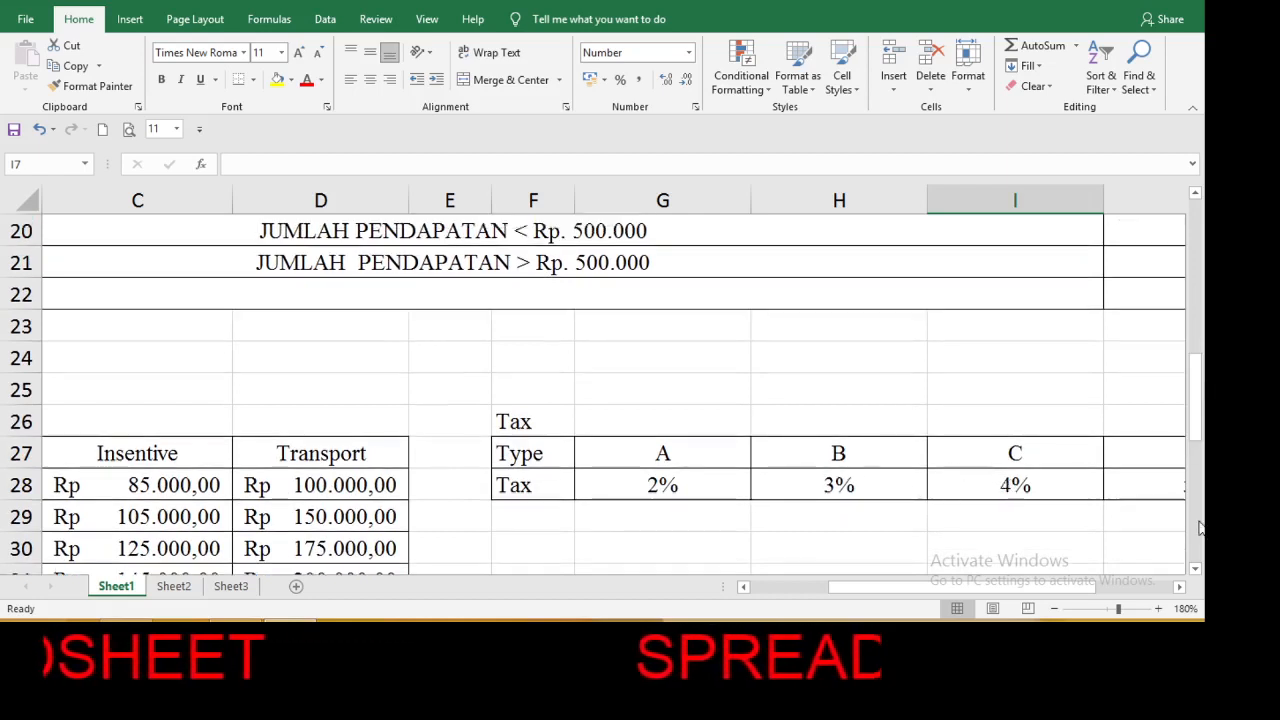
left_click(1180, 587)
left_click(1180, 587)
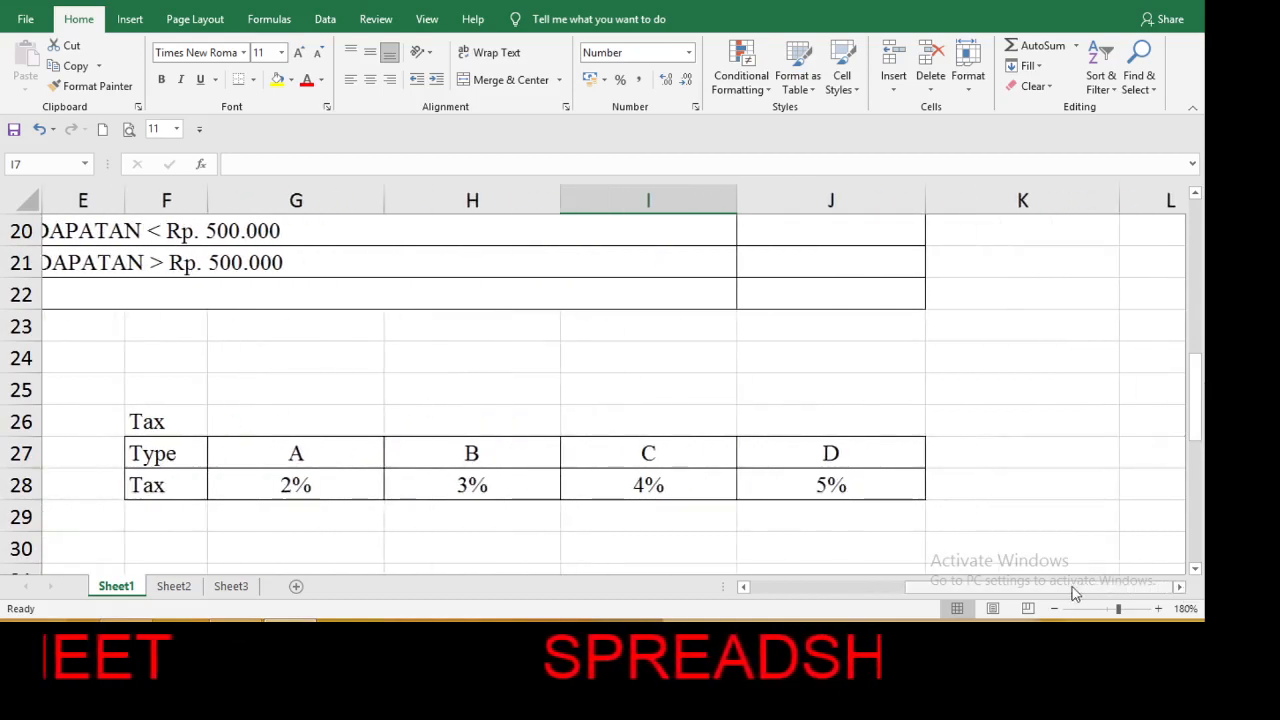
left_click_drag(1068, 592, 891, 589)
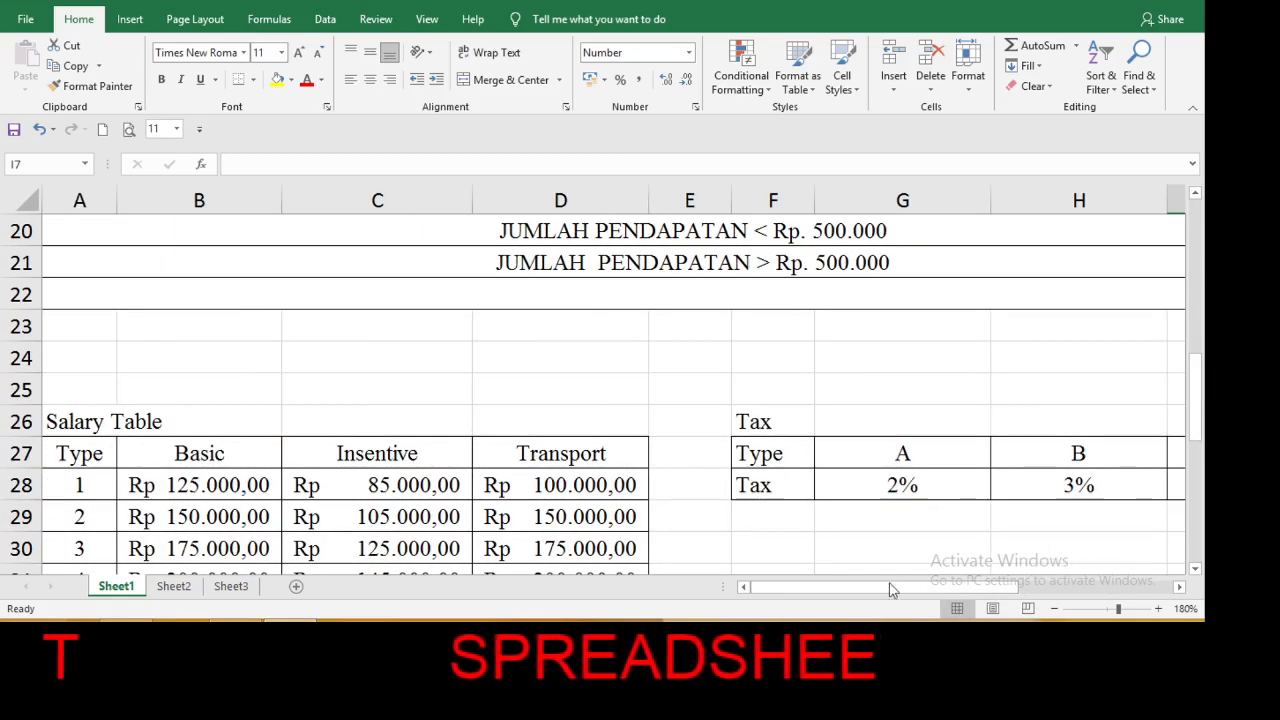
left_click_drag(1201, 357, 1198, 210)
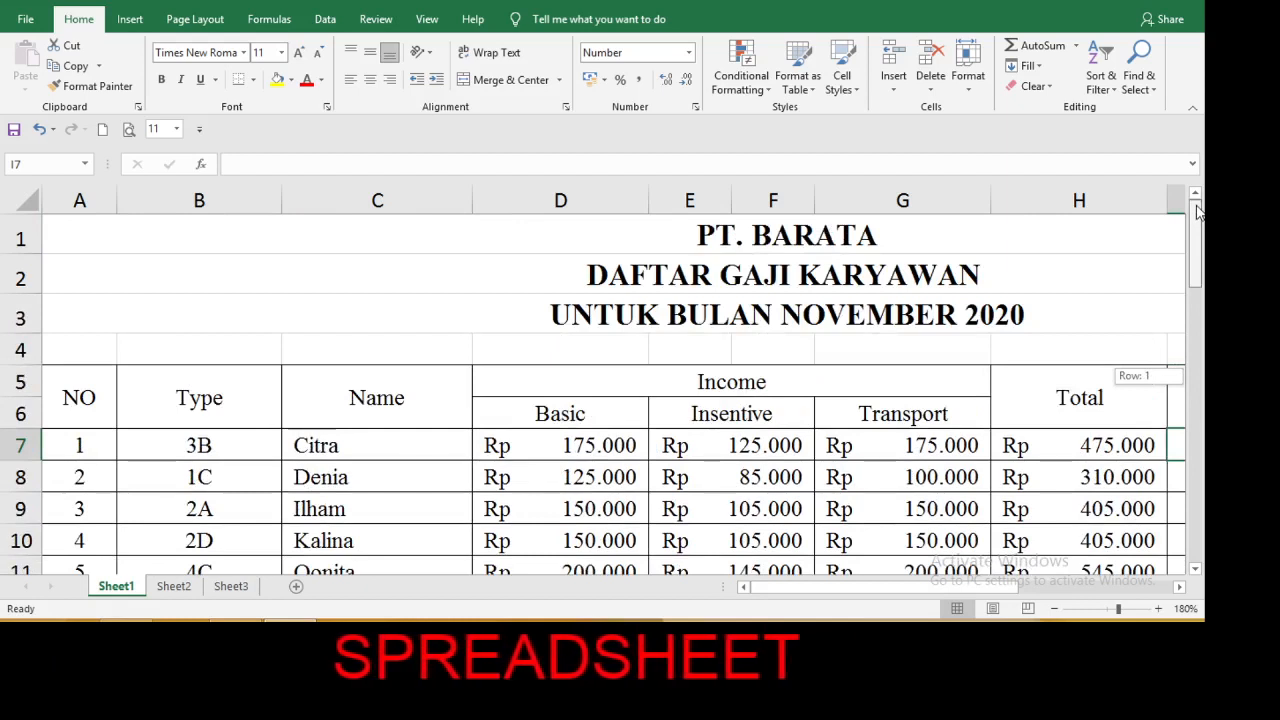
left_click(233, 440)
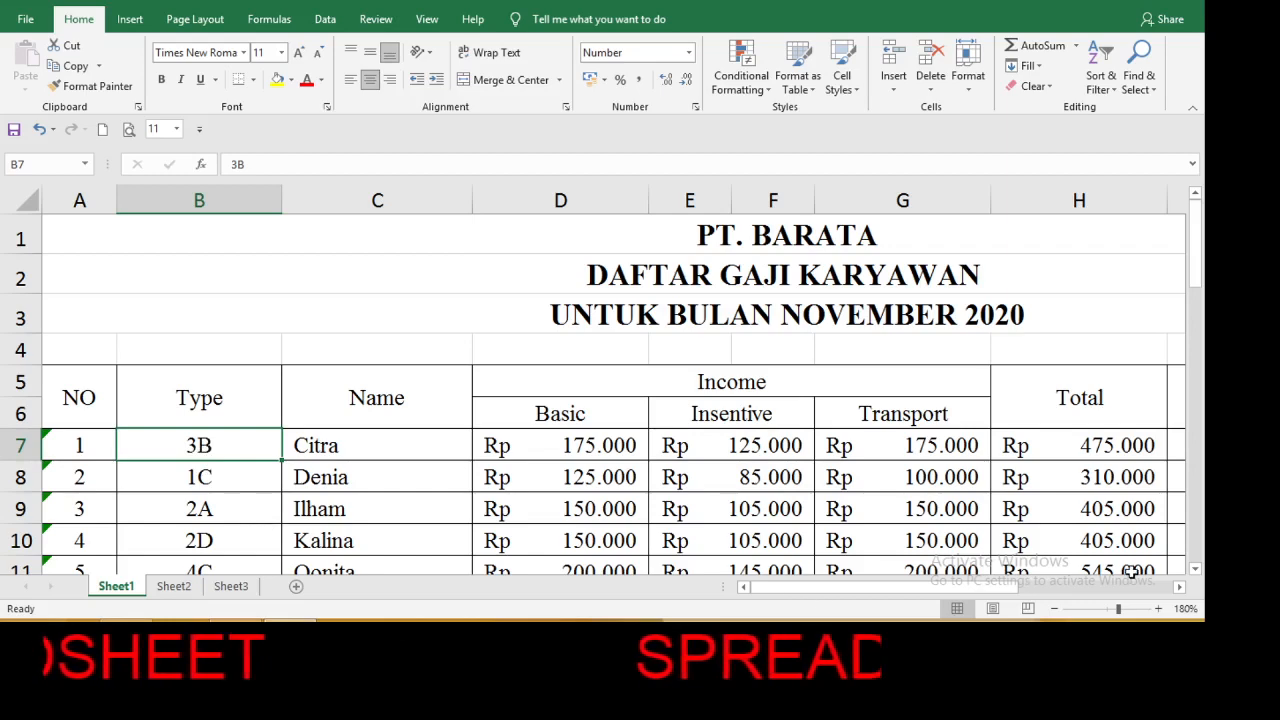
Begin the first employee's Tax formula in I7 with an IF that extracts the type letter from B7, =IF(RIGHT(B7;1).
left_click(1180, 592)
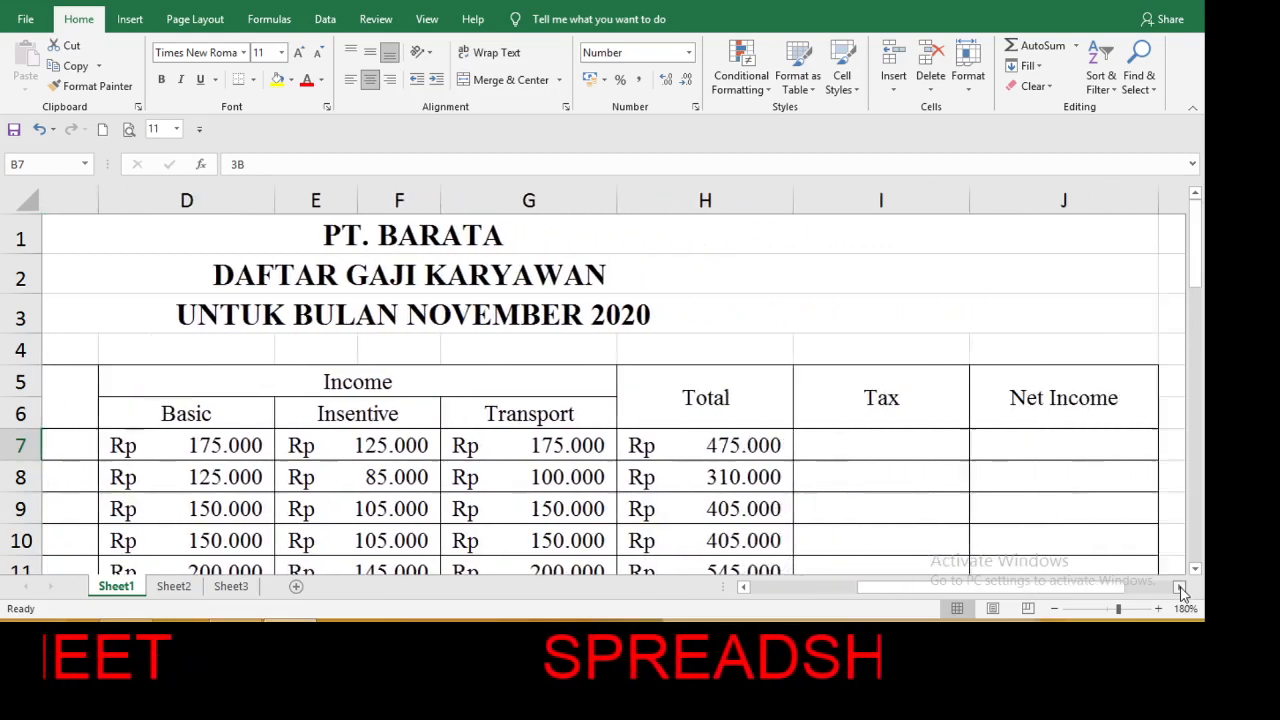
left_click(804, 447)
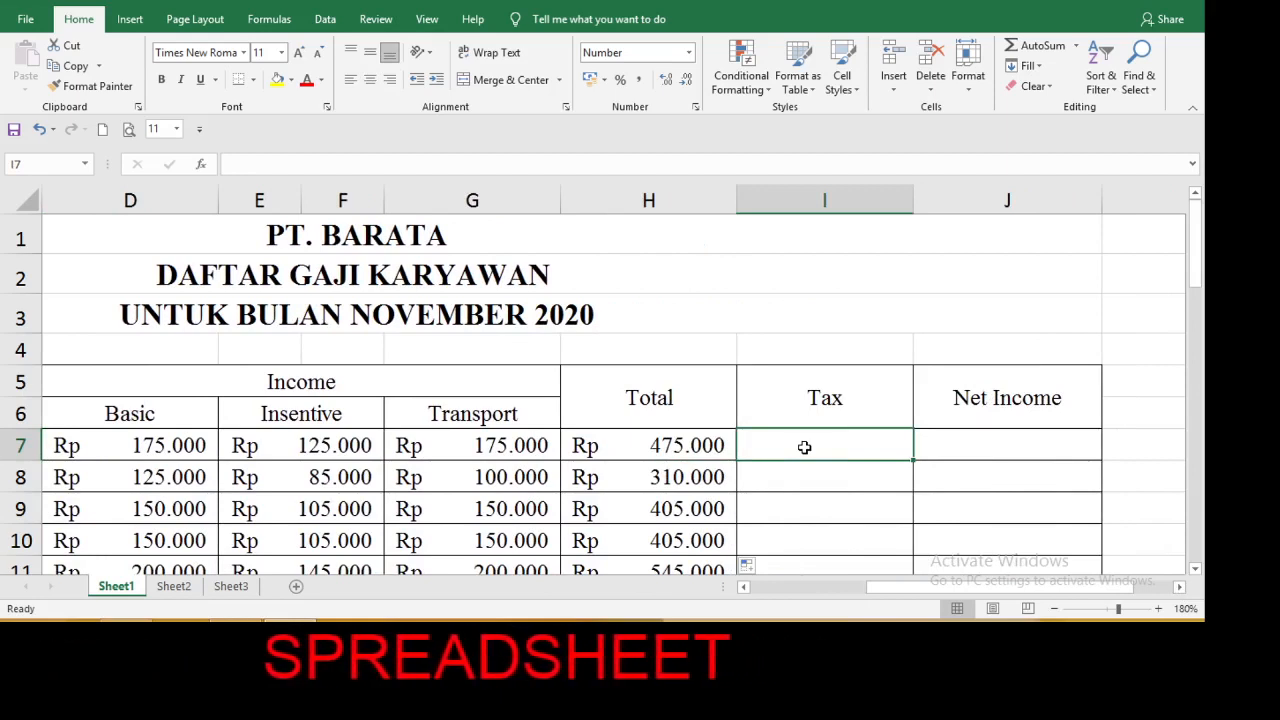
type("=i")
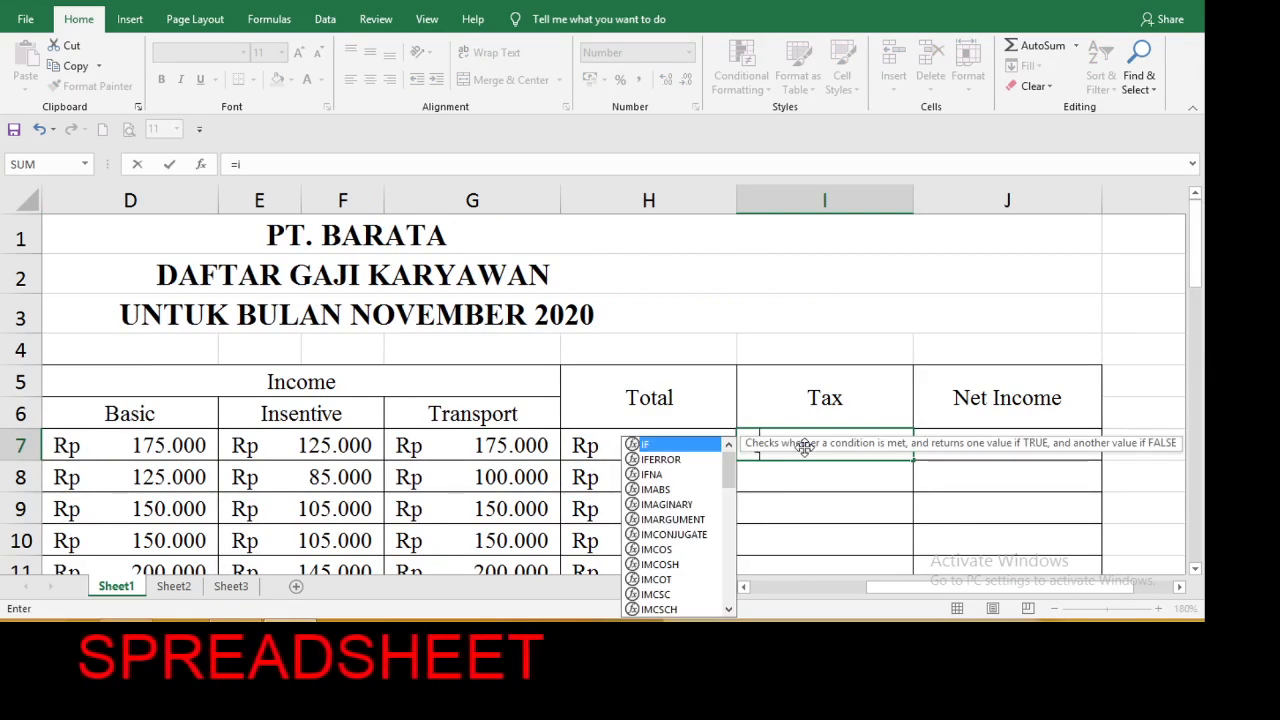
double_click(676, 444)
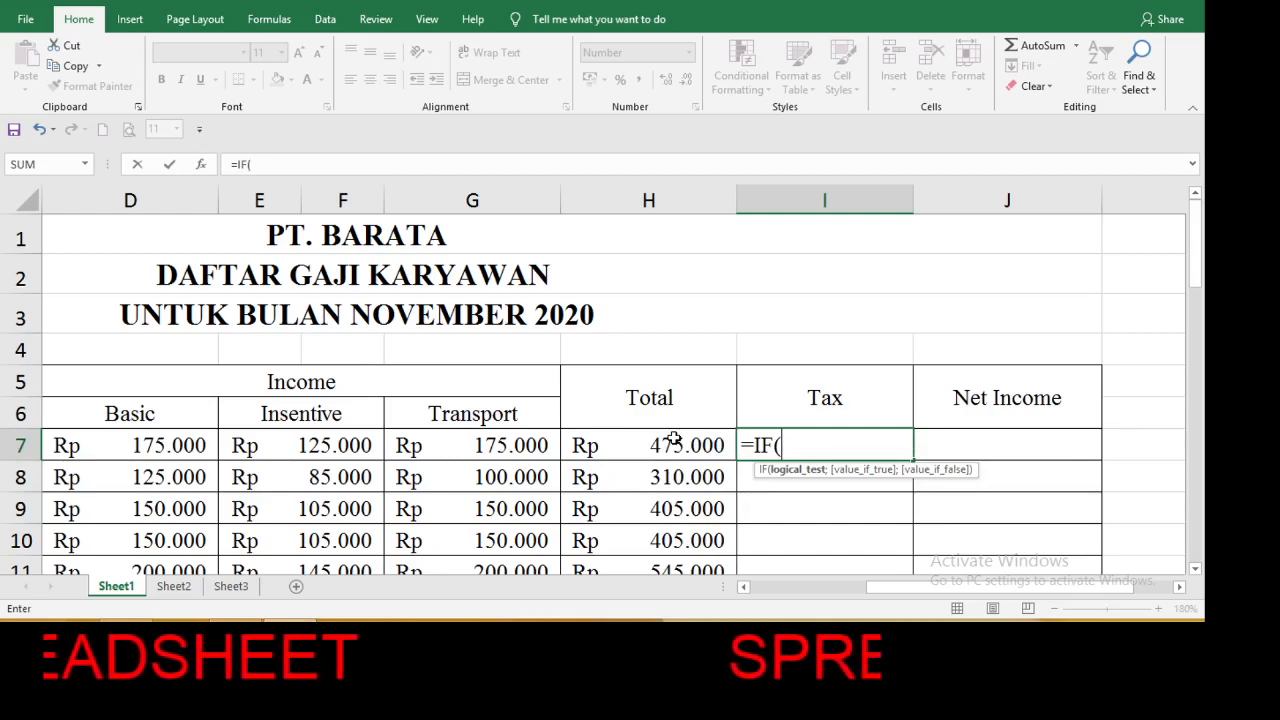
type("ri")
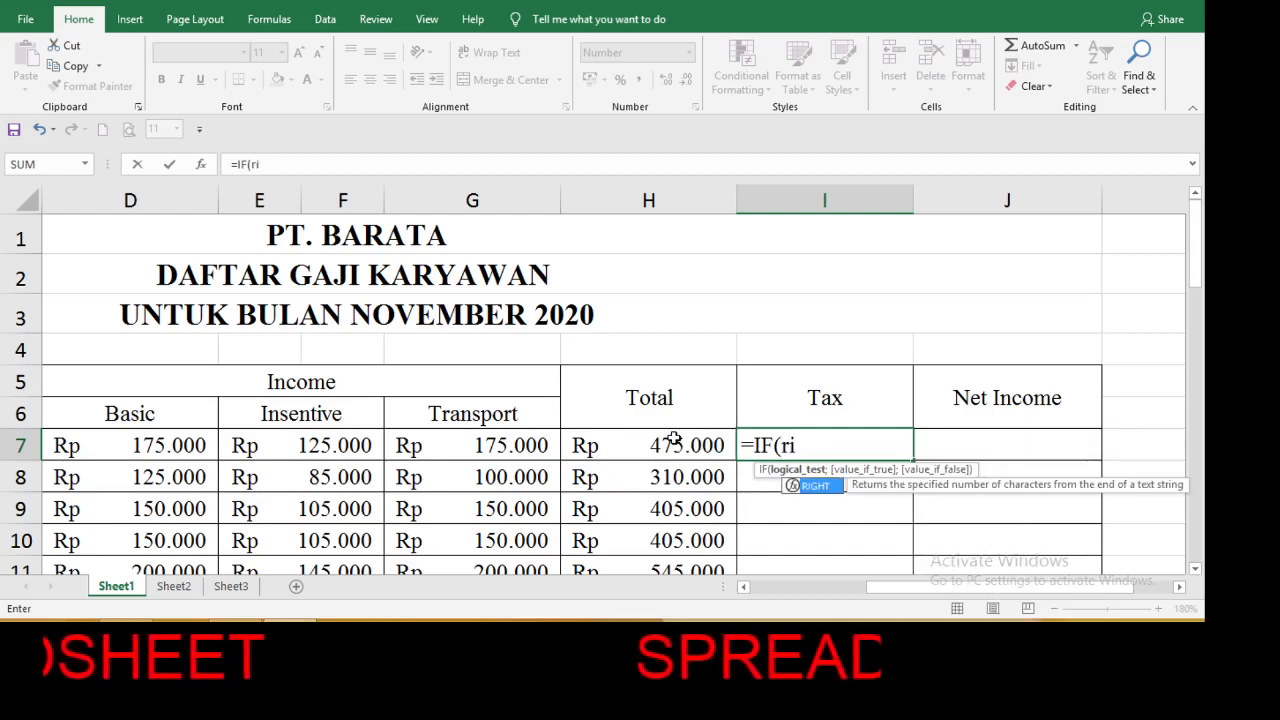
double_click(815, 487)
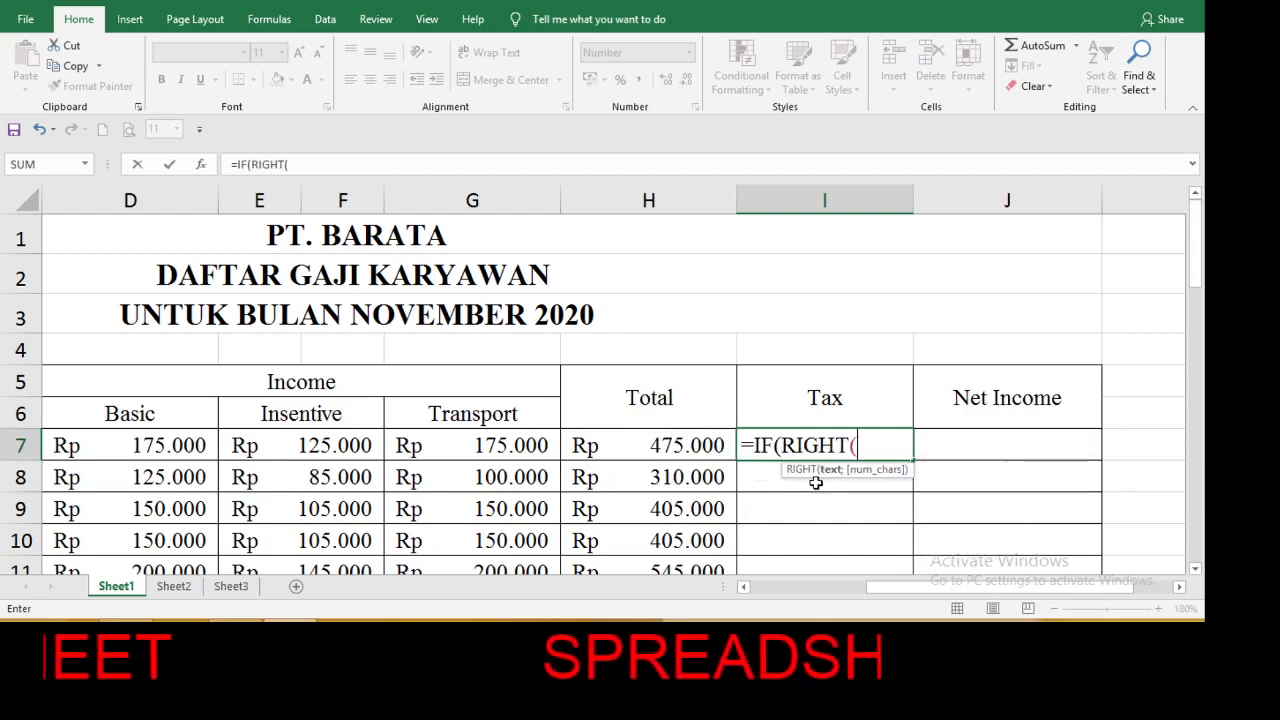
left_click_drag(898, 588, 783, 588)
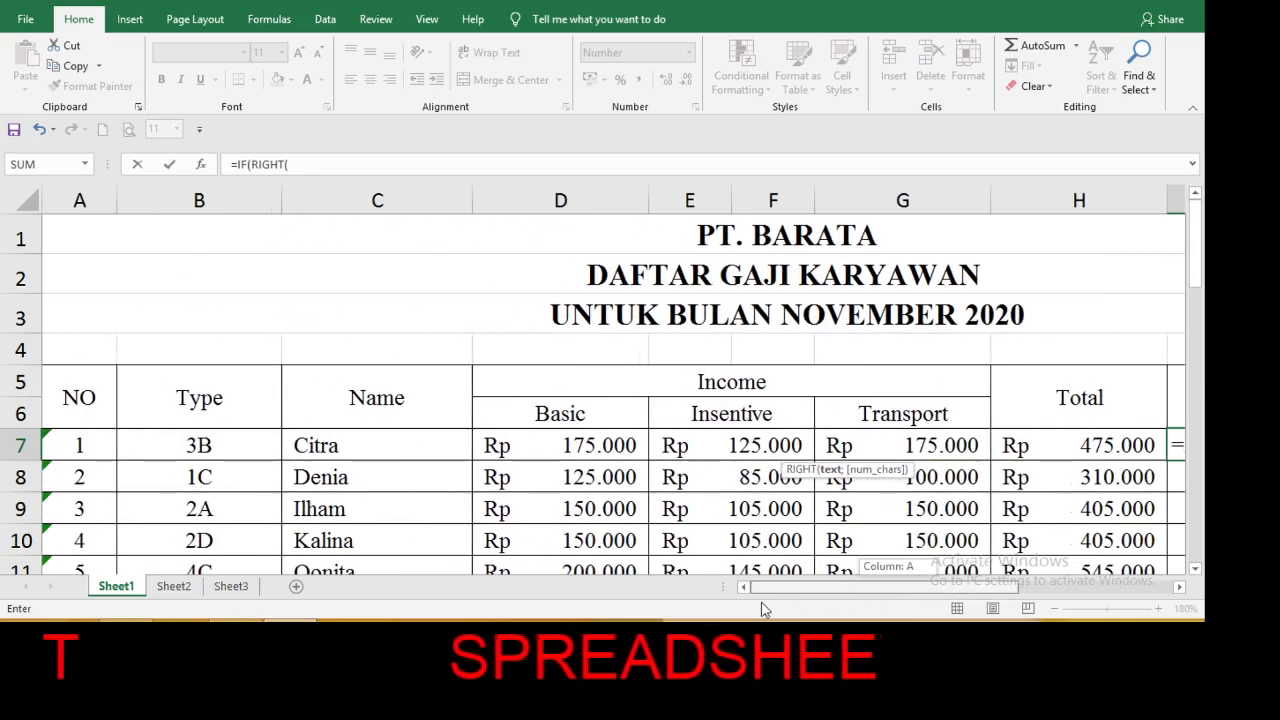
left_click(205, 443)
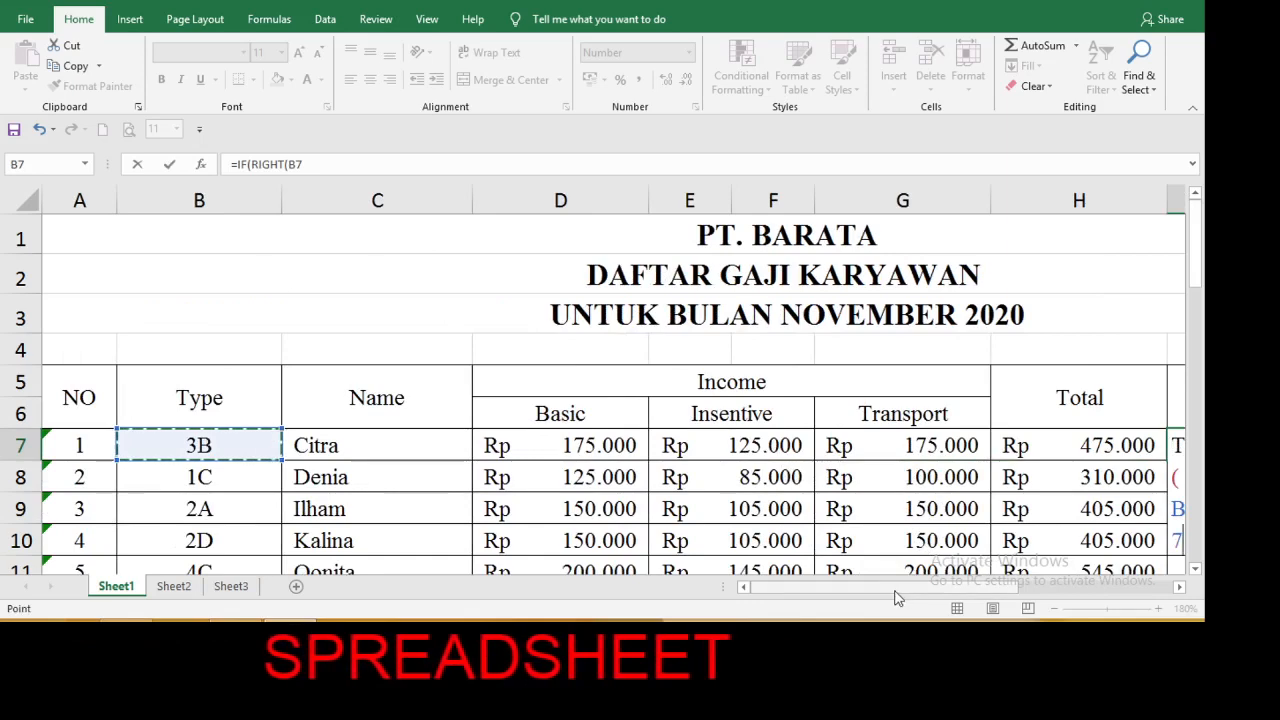
left_click_drag(896, 589, 980, 590)
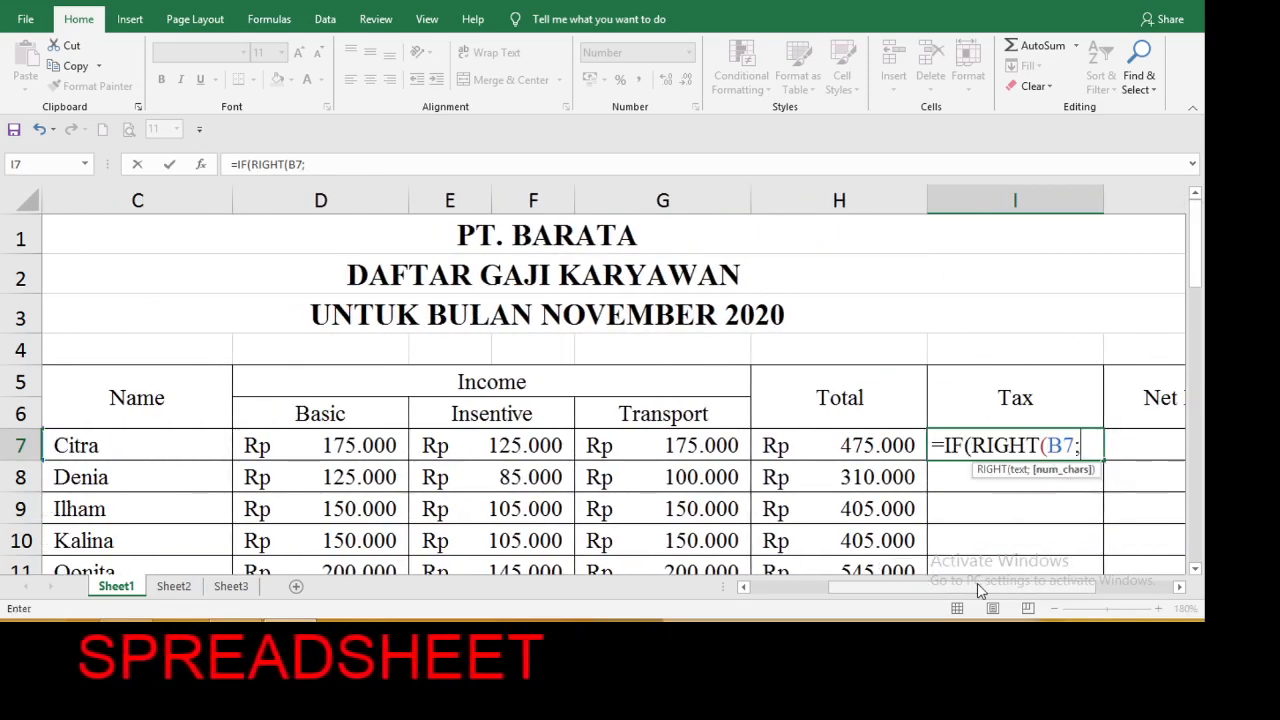
type(";1)")
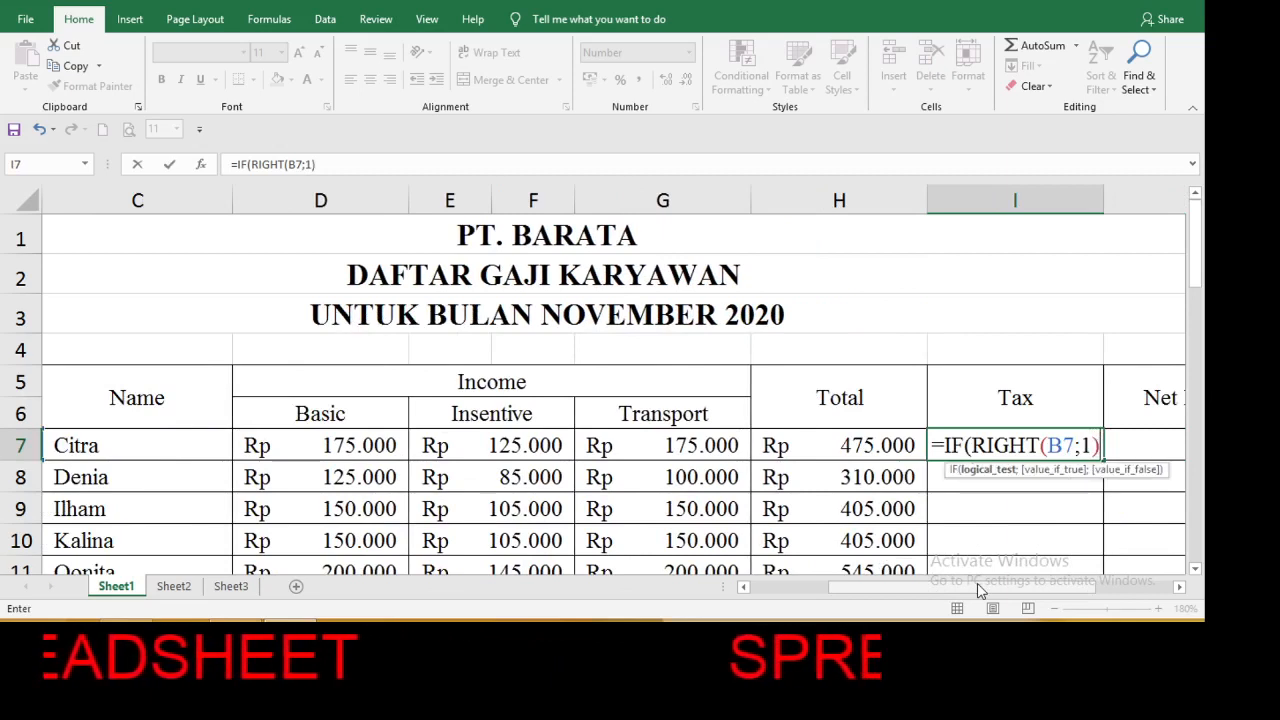
type("=")
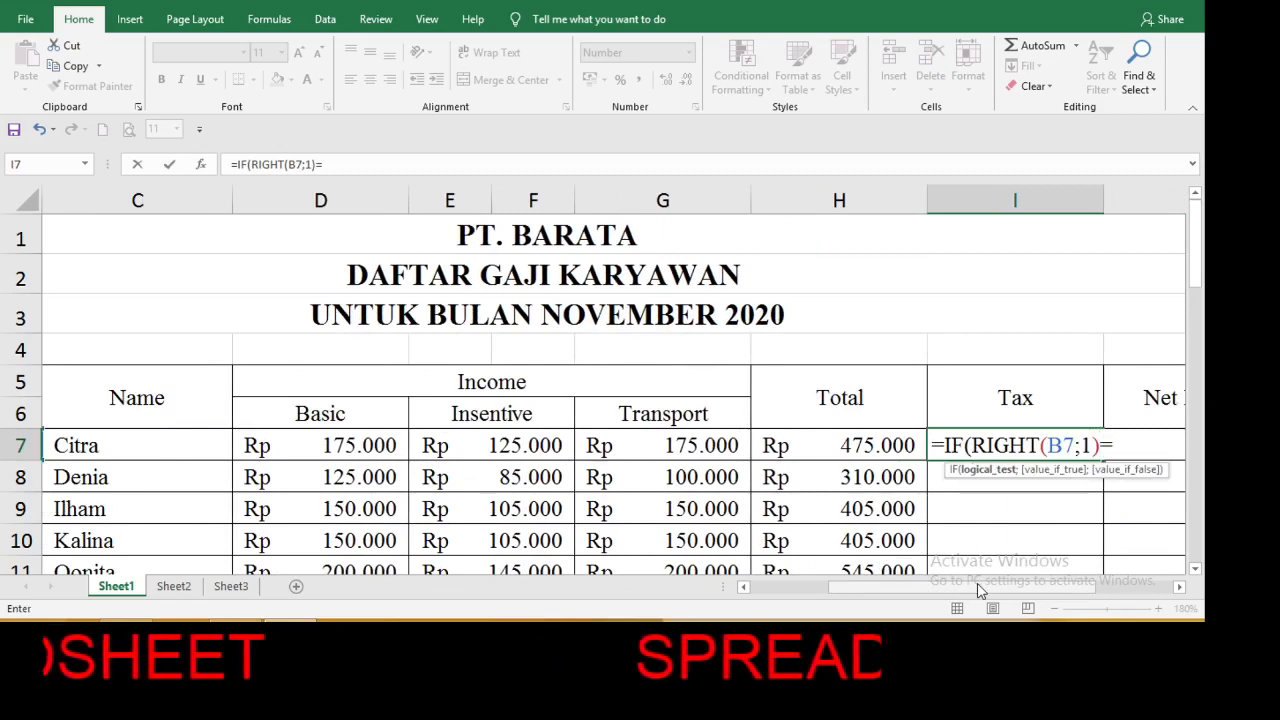
type("\"")
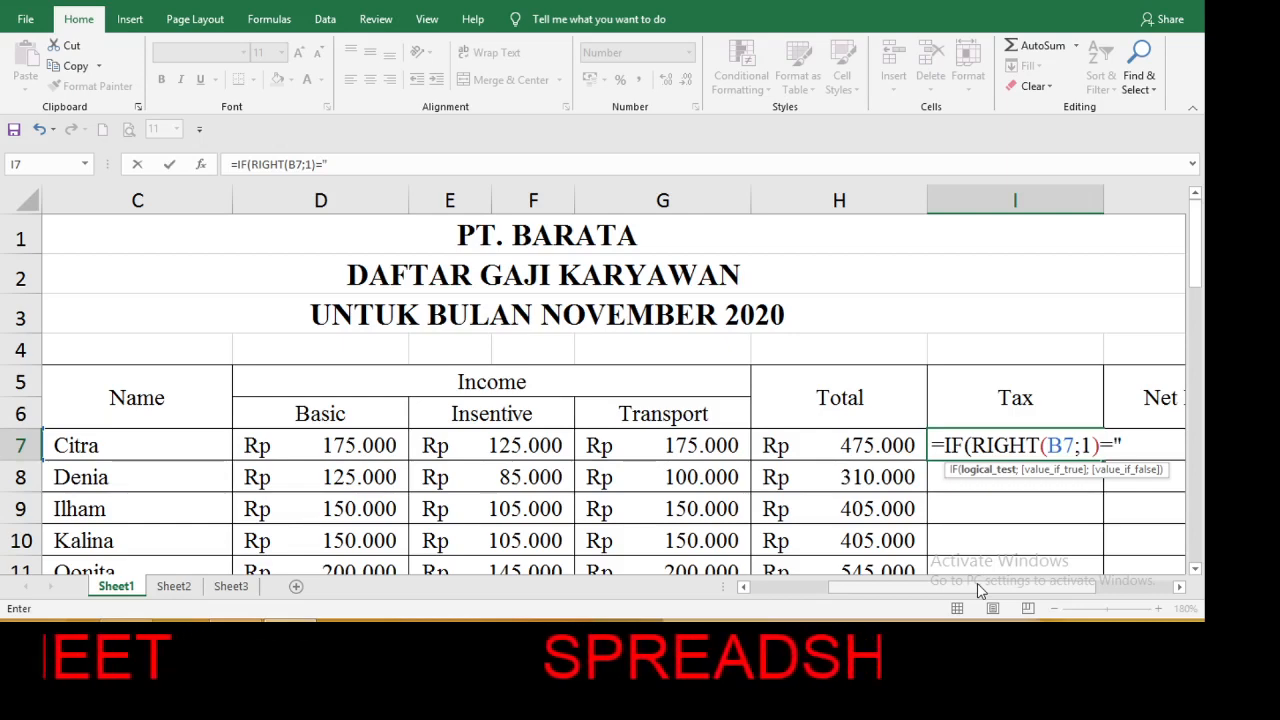
type("A")
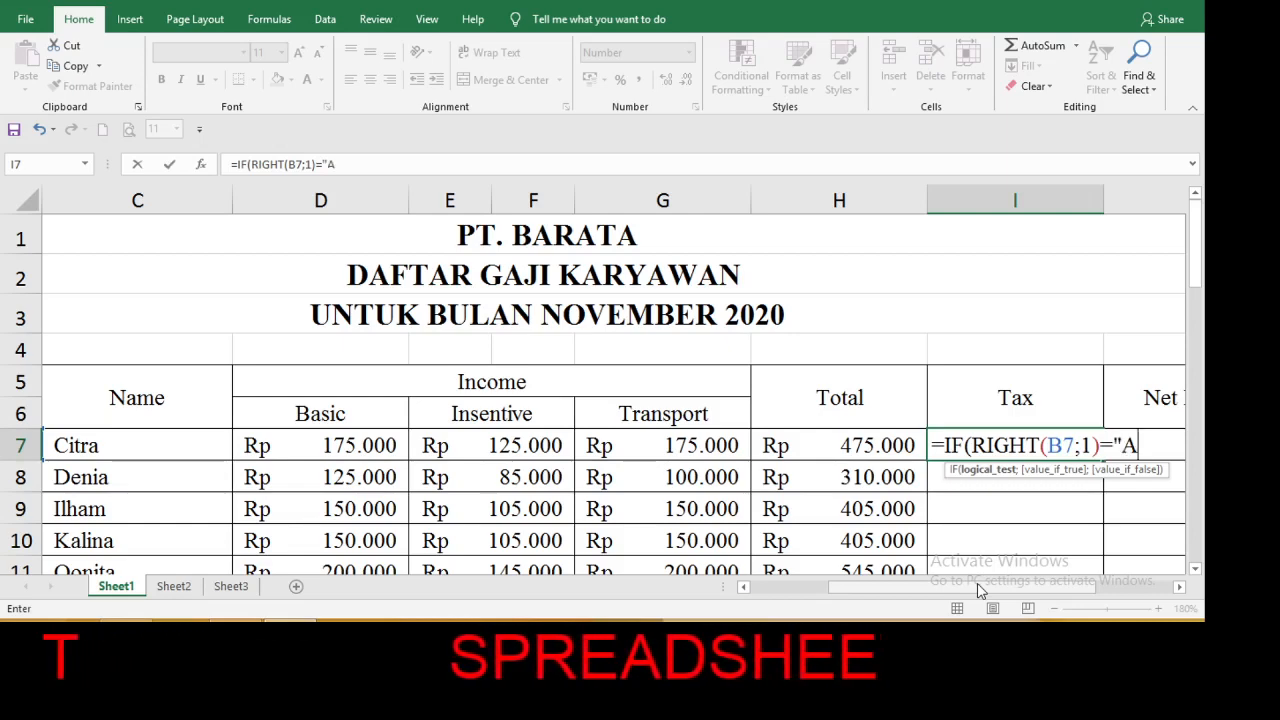
type("\"")
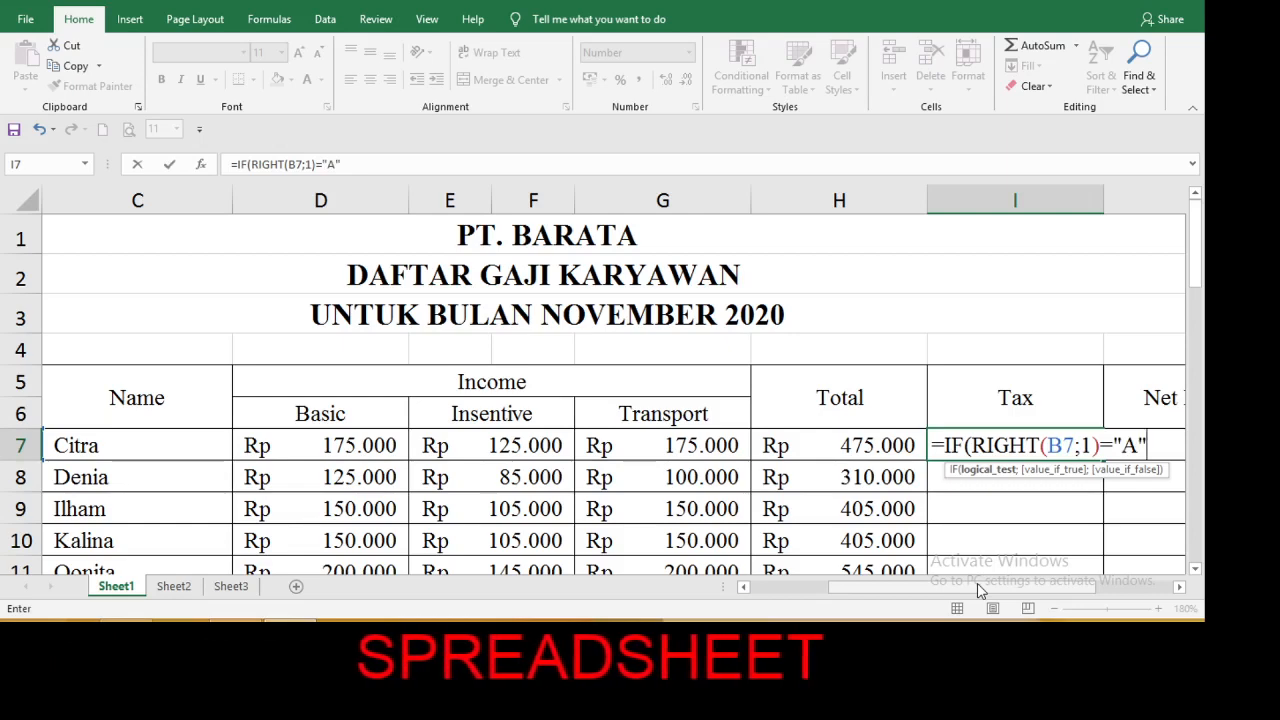
type(";")
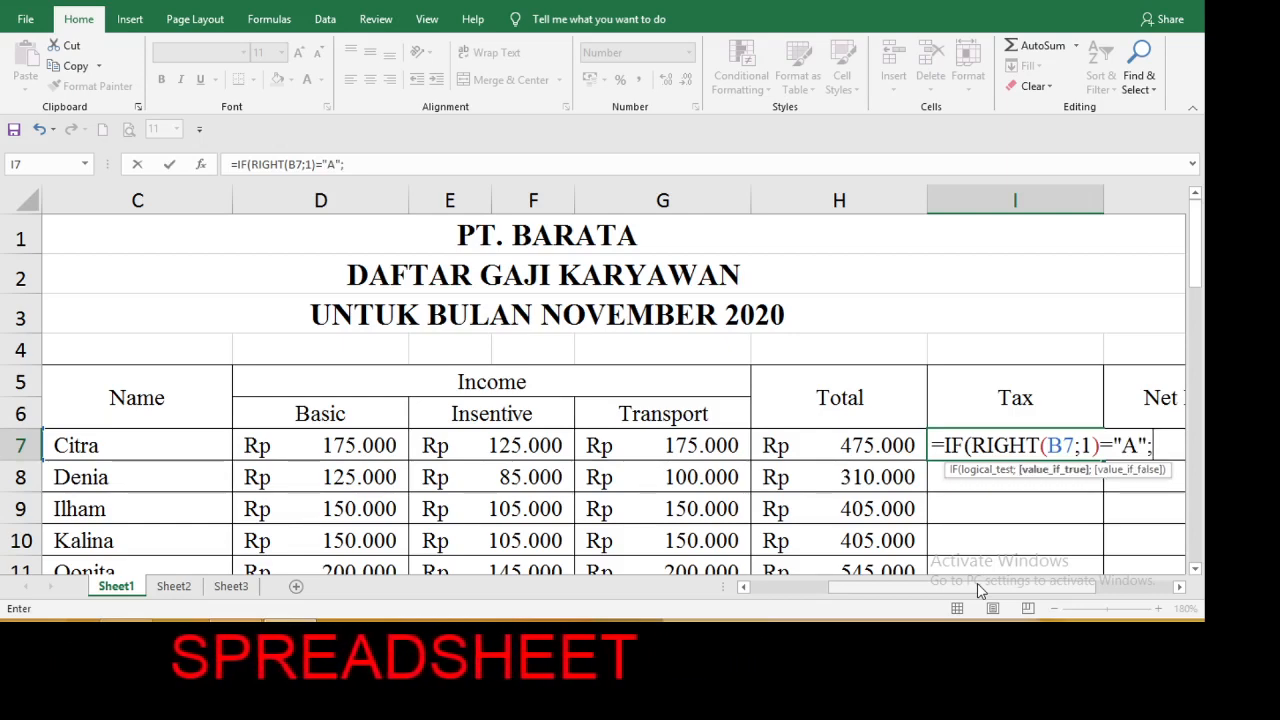
type("2")
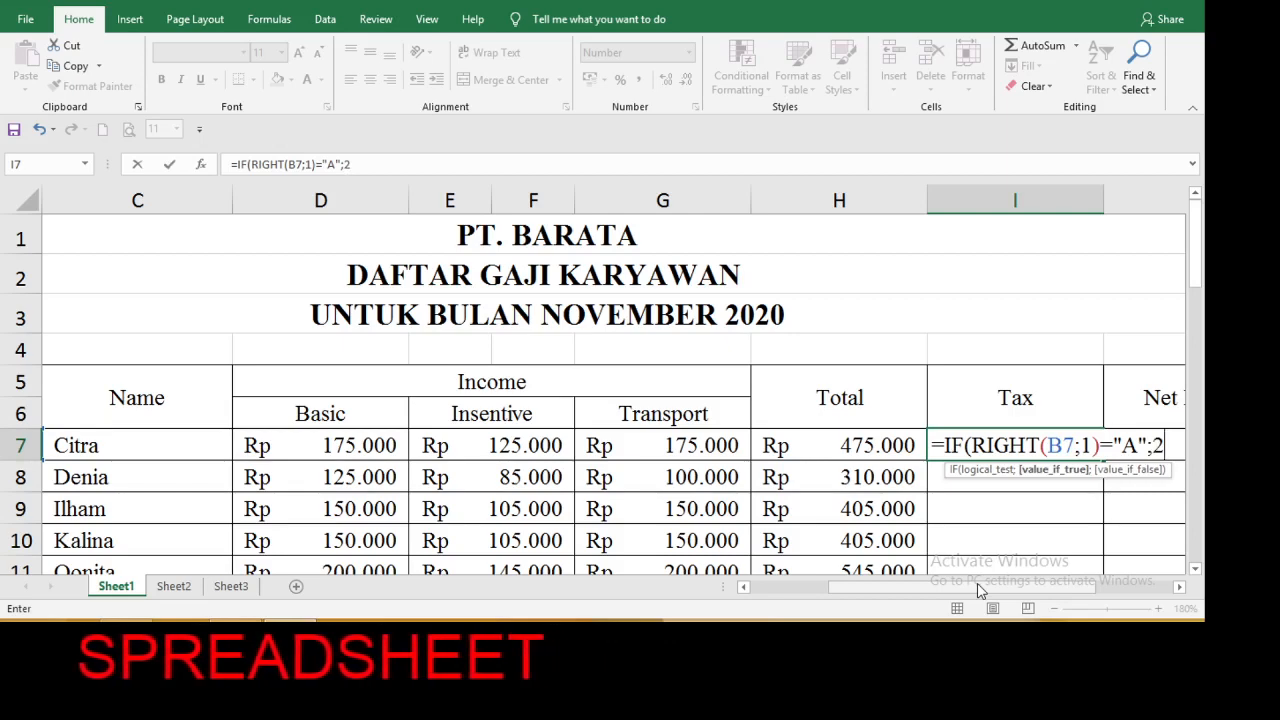
type("%")
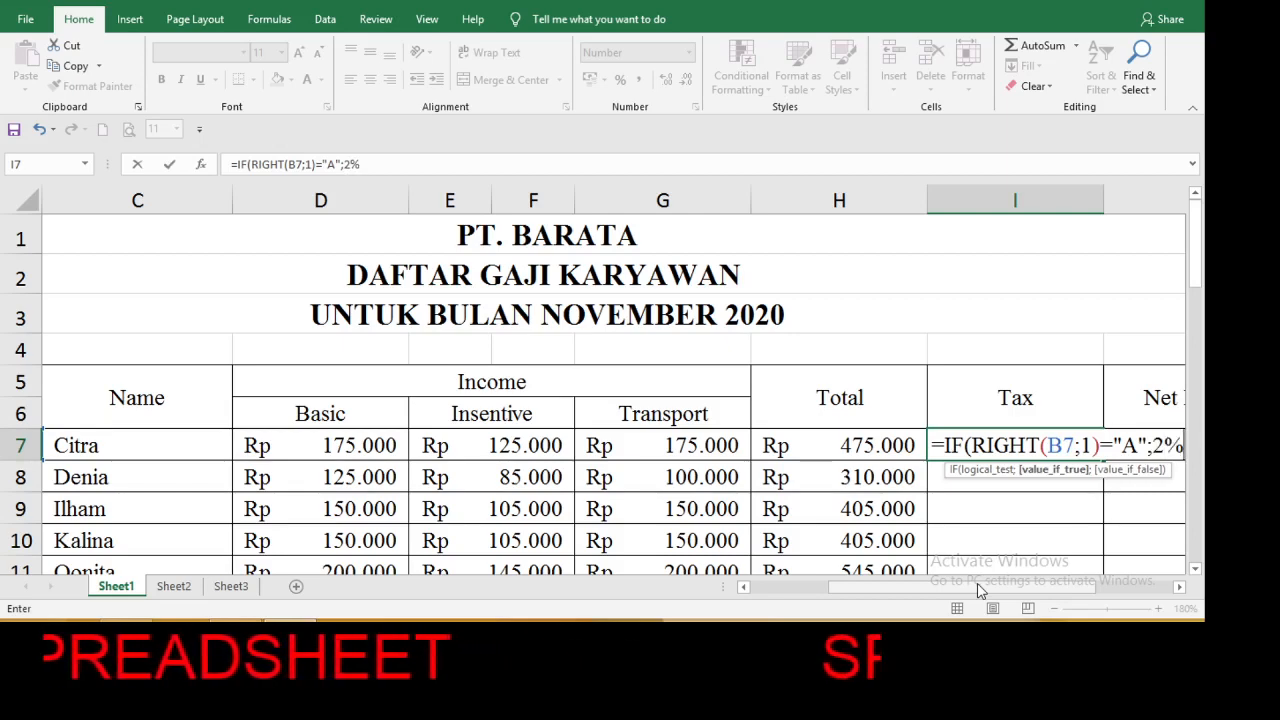
type("*")
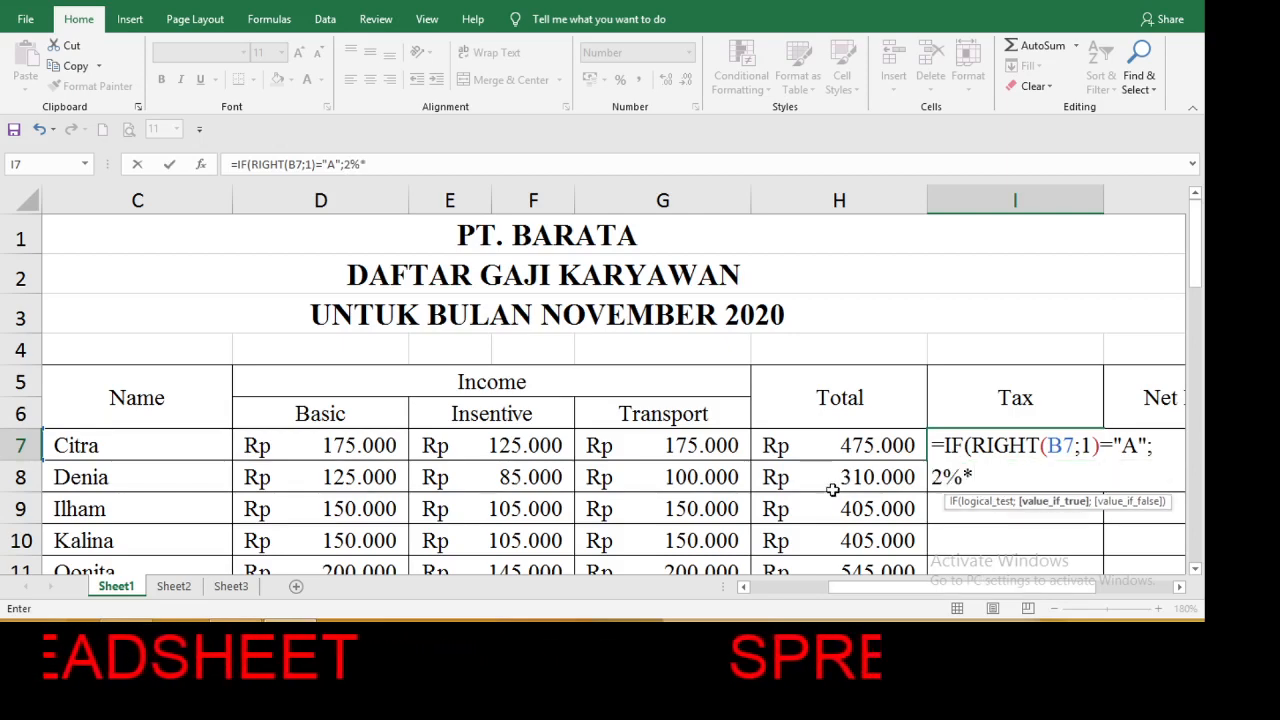
Continue the I7 formula so that type letter "A" returns 2%*H7, ready for a further condition after the semicolon.
left_click(830, 445)
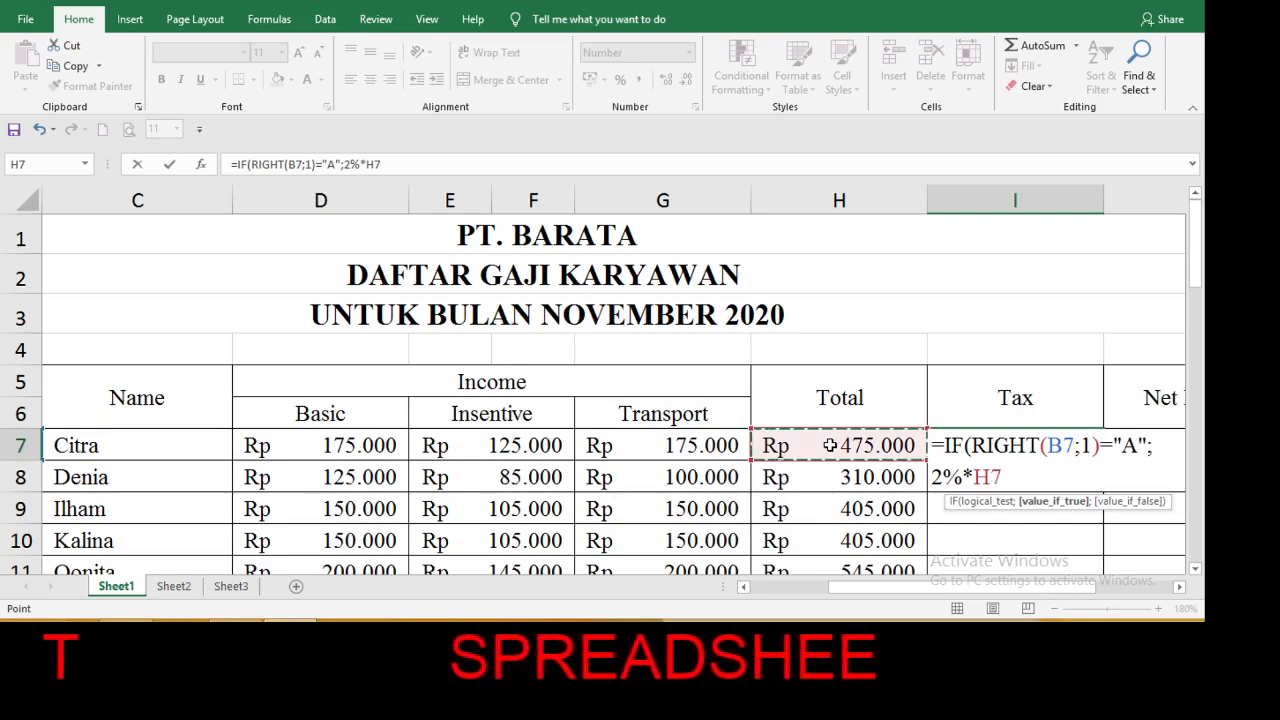
type(";")
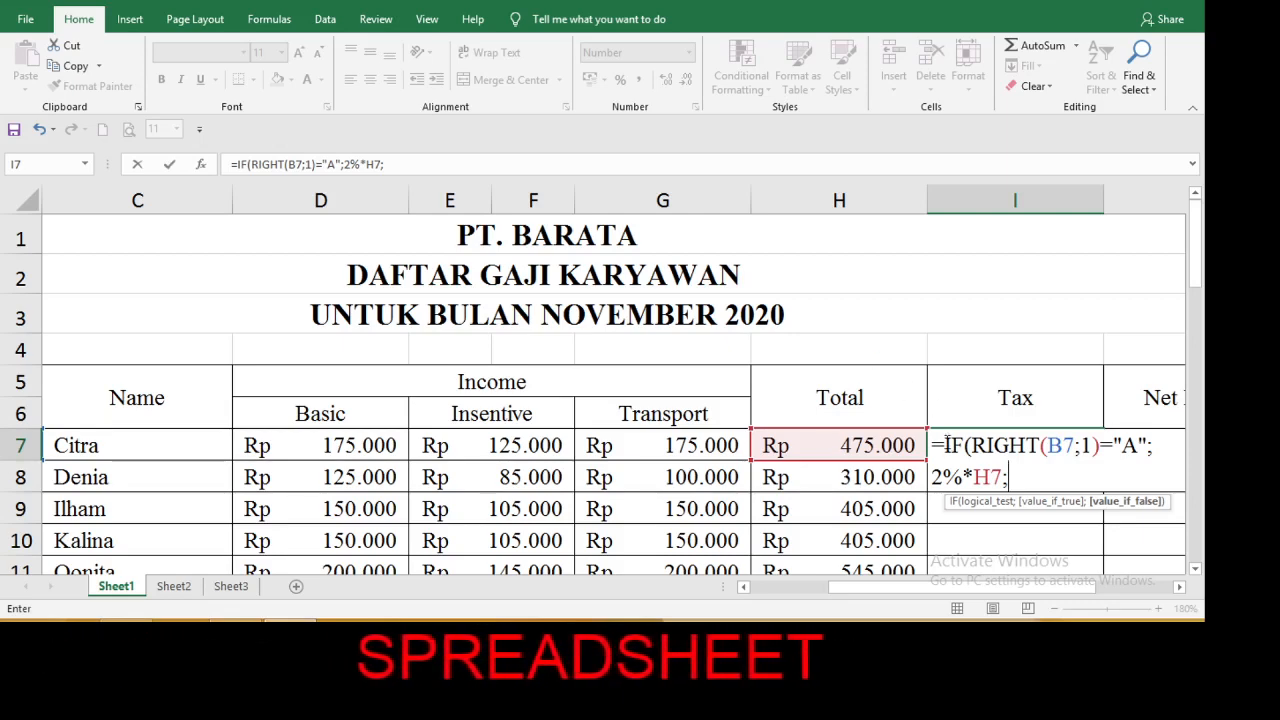
Copy the IF(RIGHT(B7;1)="A";2%*H7 clause and paste it three times as nested conditions in the I7 formula, separated by semicolons.
left_click_drag(945, 445, 1003, 479)
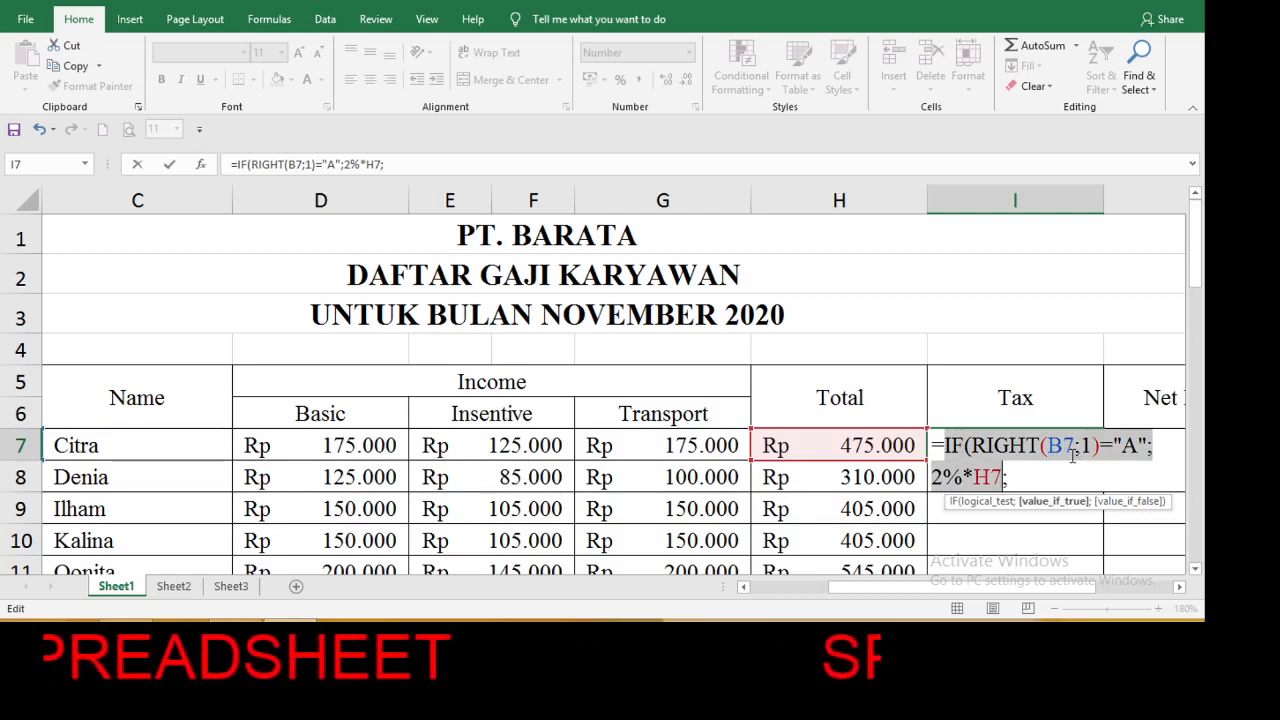
key("ctrl+c")
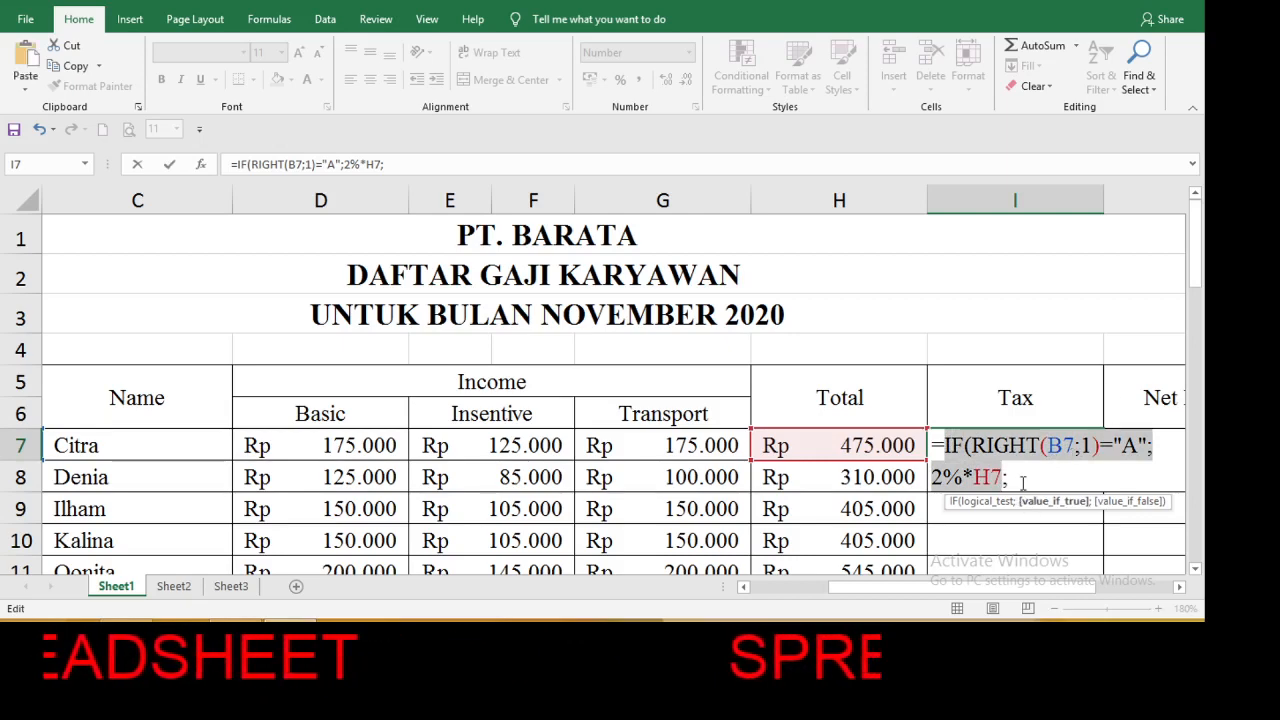
left_click(1027, 481)
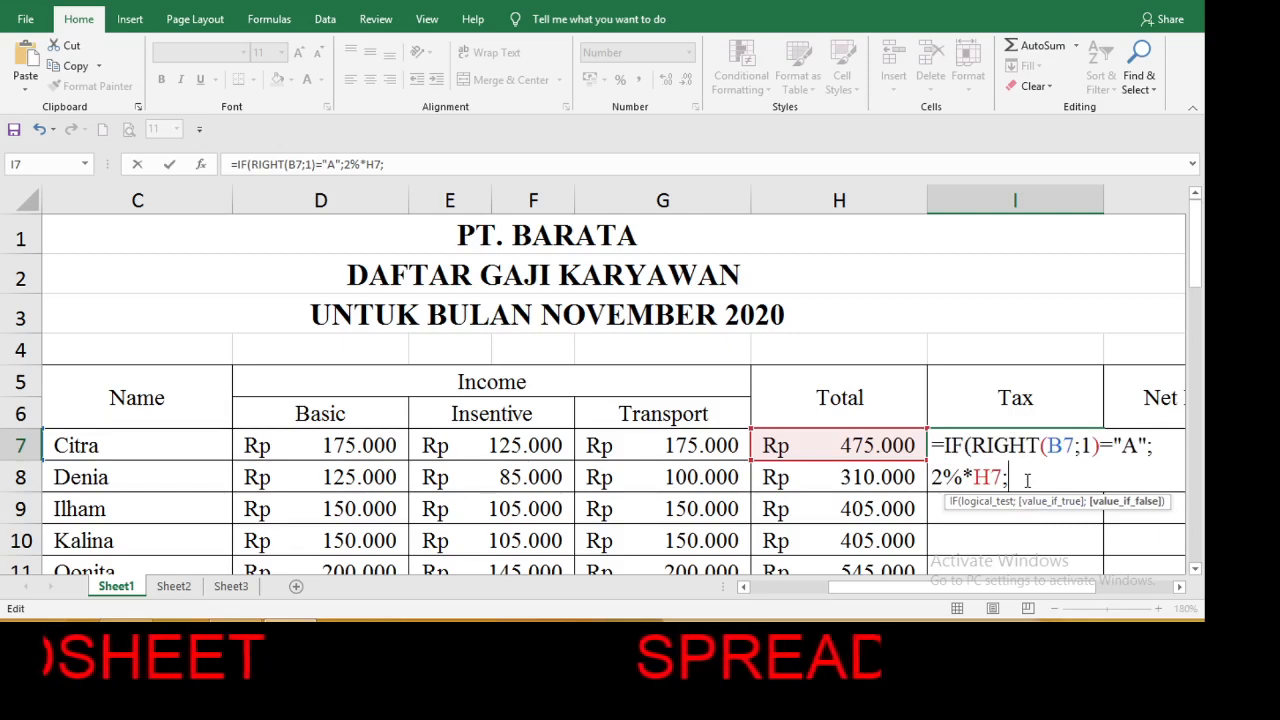
key("ctrl+v")
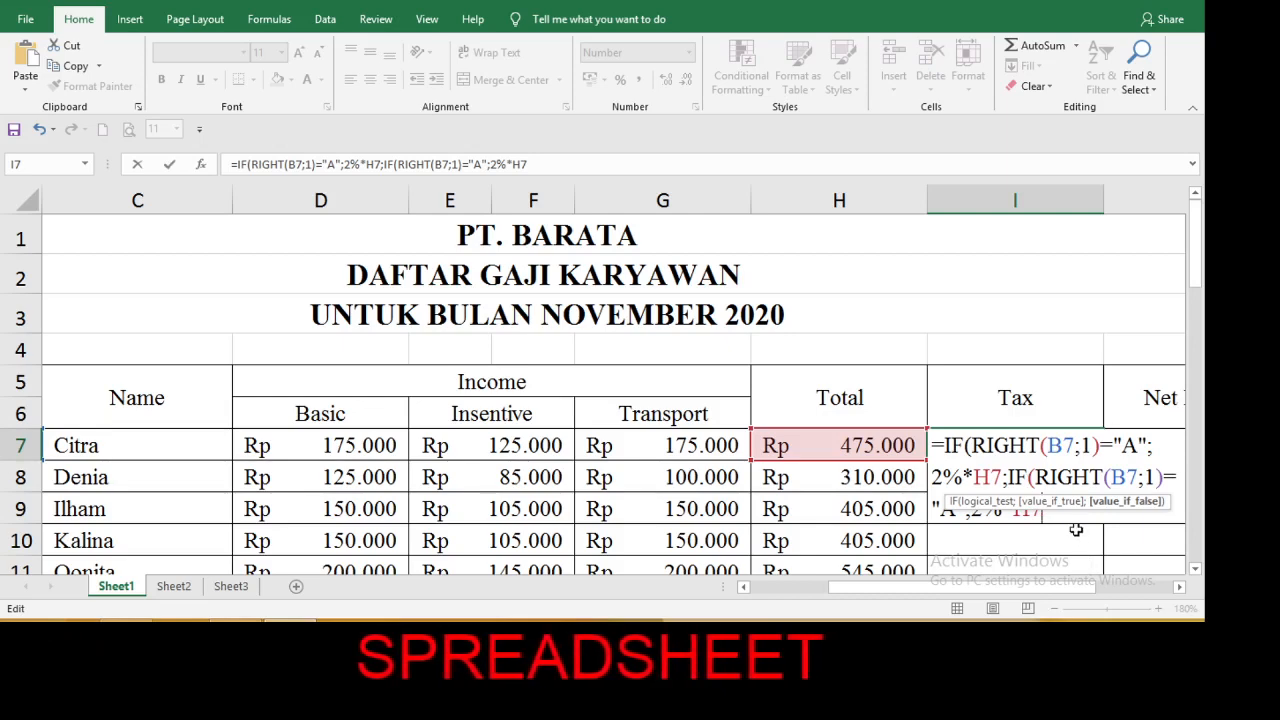
type(";")
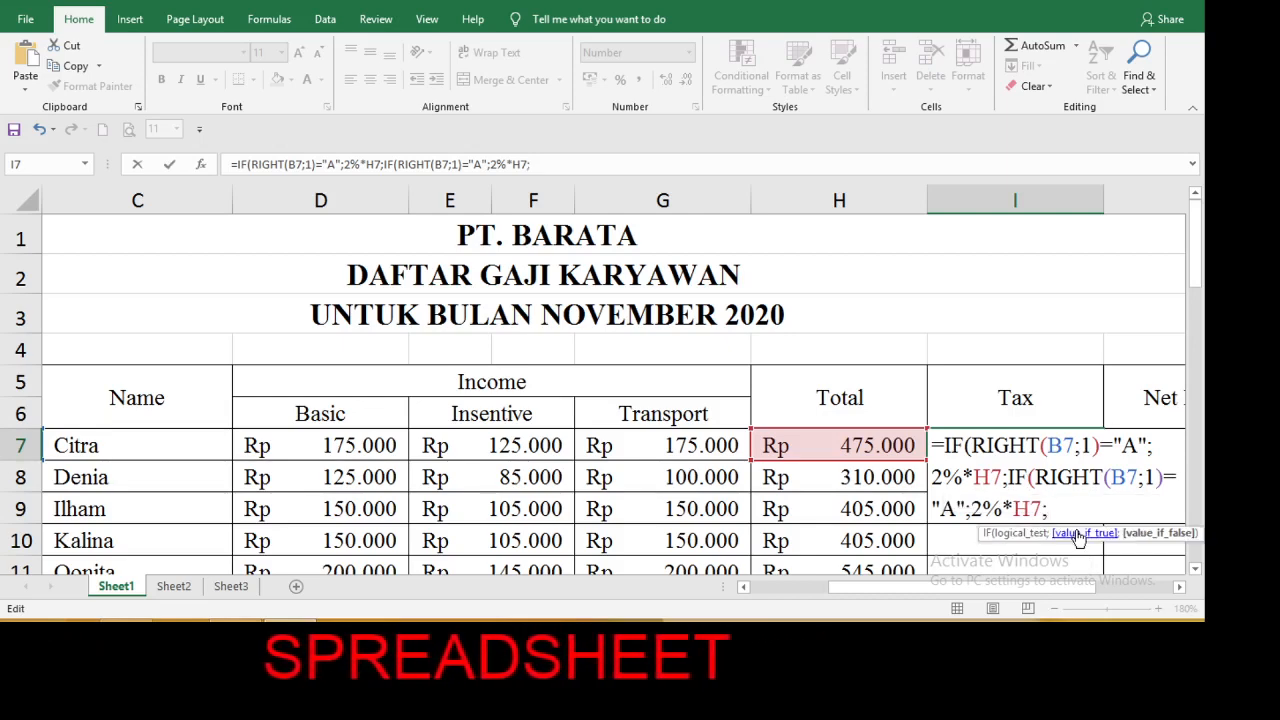
key("ctrl+v")
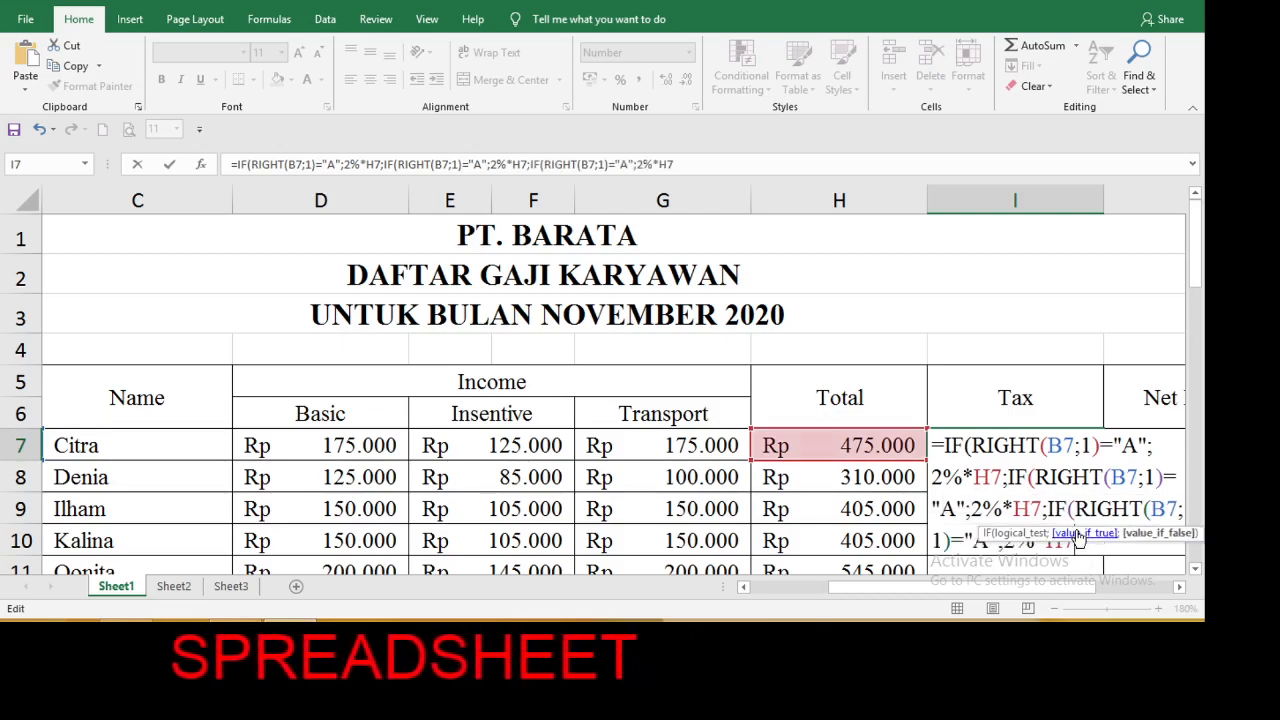
type(";")
key("ctrl+v")
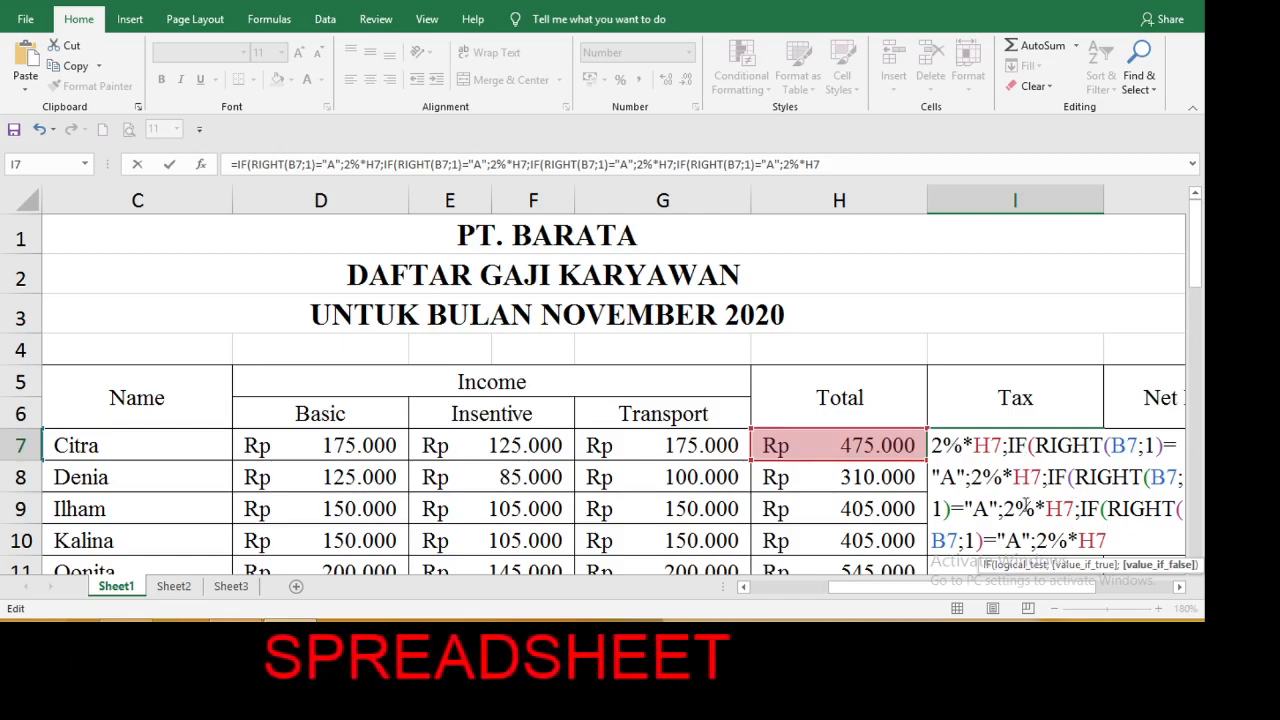
In the third IF clause of the I7 formula, set the type letter to "B" and the tax rate to 3%.
left_click(990, 510)
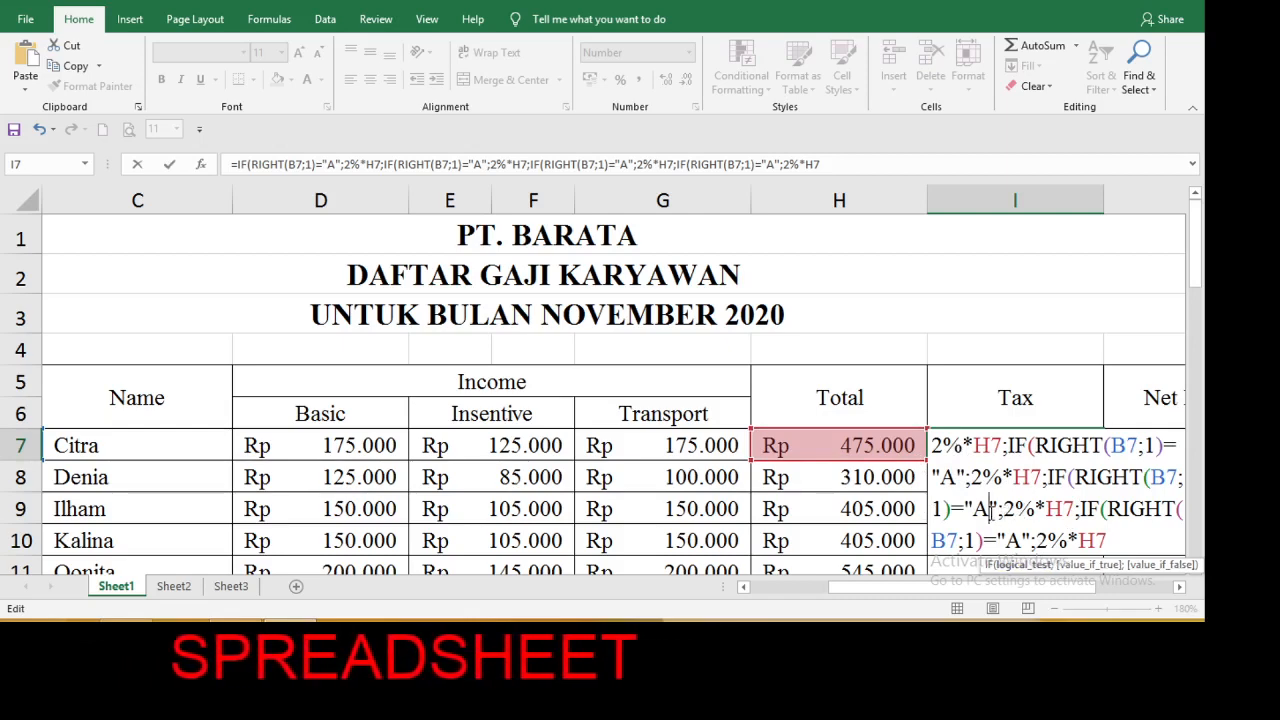
key("BackSpace")
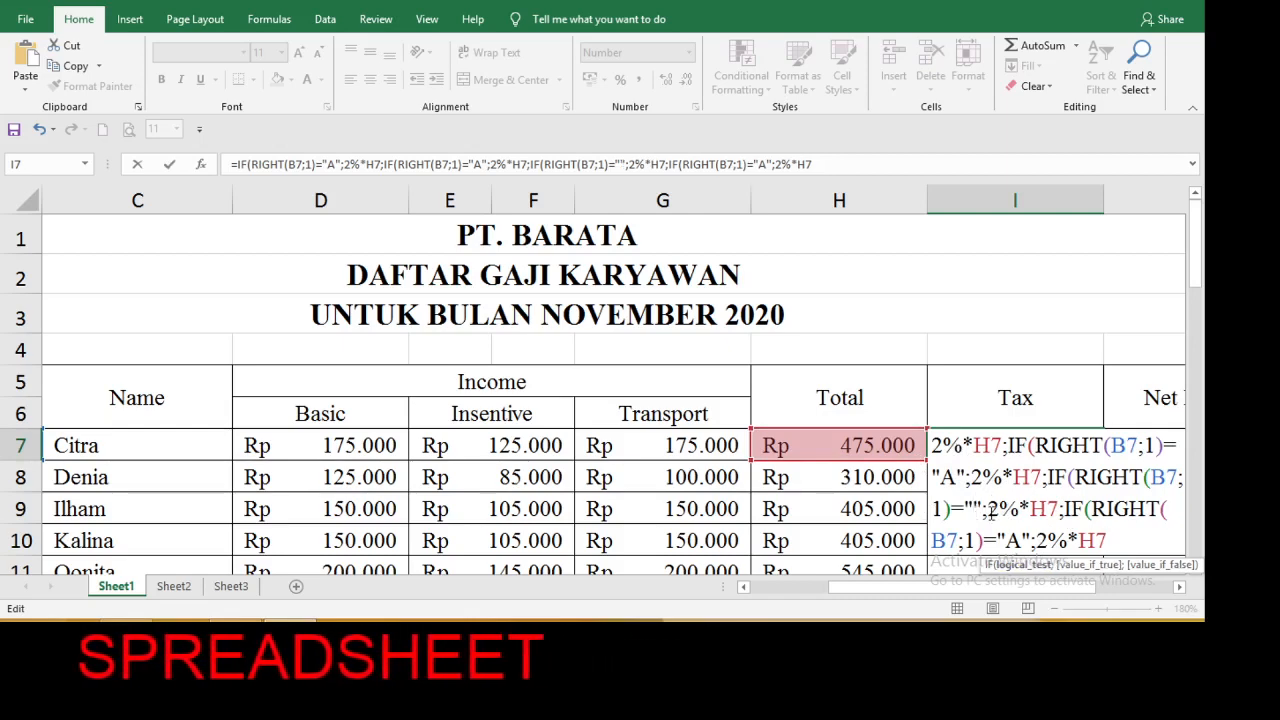
type("B")
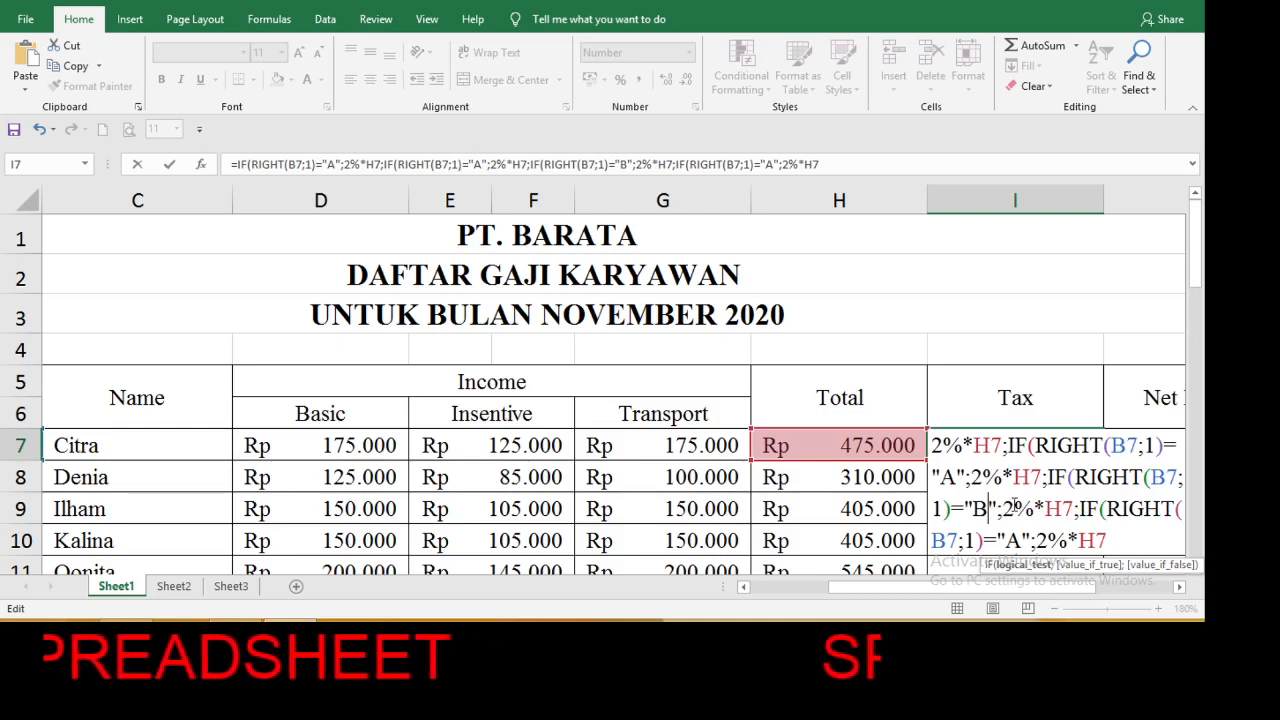
left_click(1015, 509)
key("BackSpace")
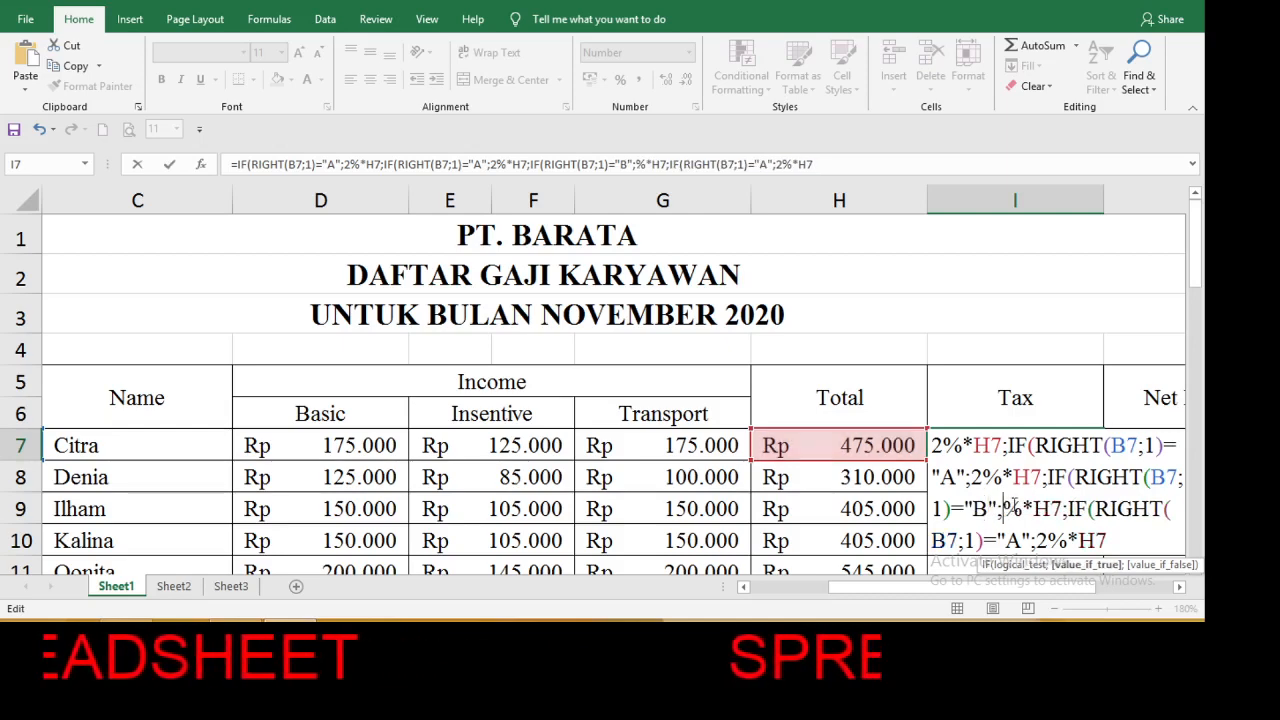
type("3")
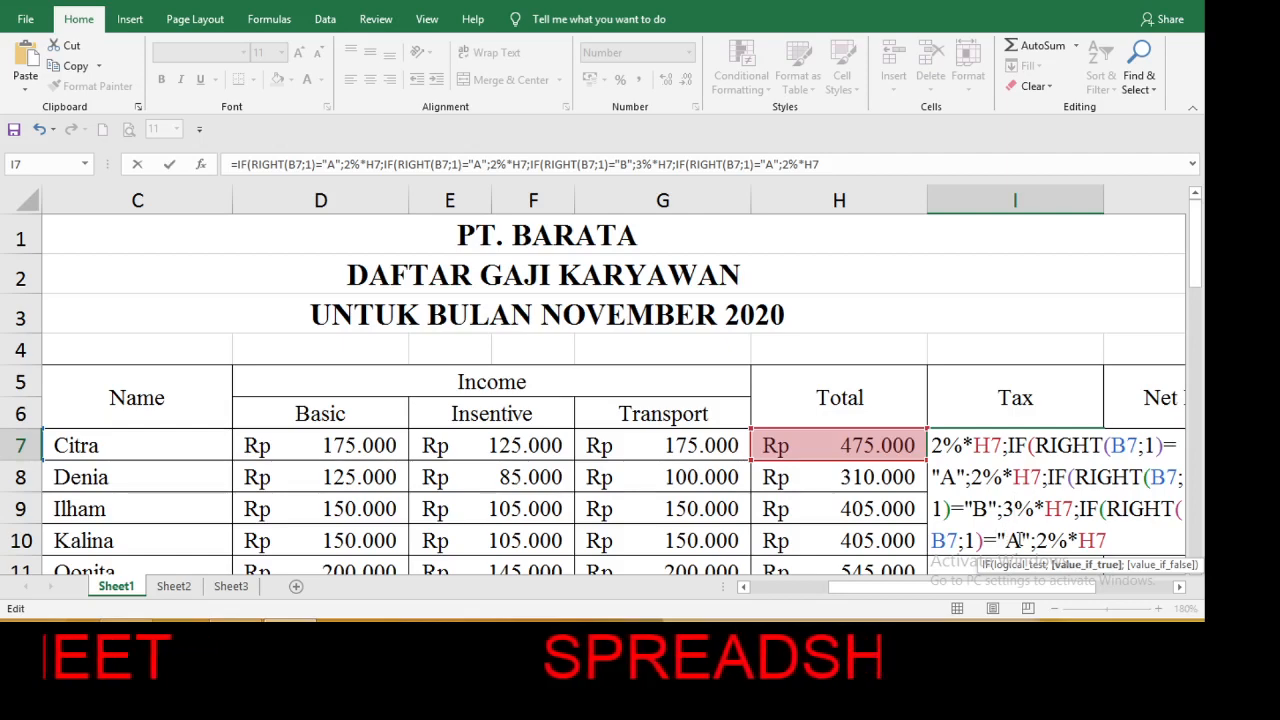
In the last IF clause of the I7 formula, set the type letter to "C" and the tax rate to 4%.
left_click(1020, 540)
key("BackSpace")
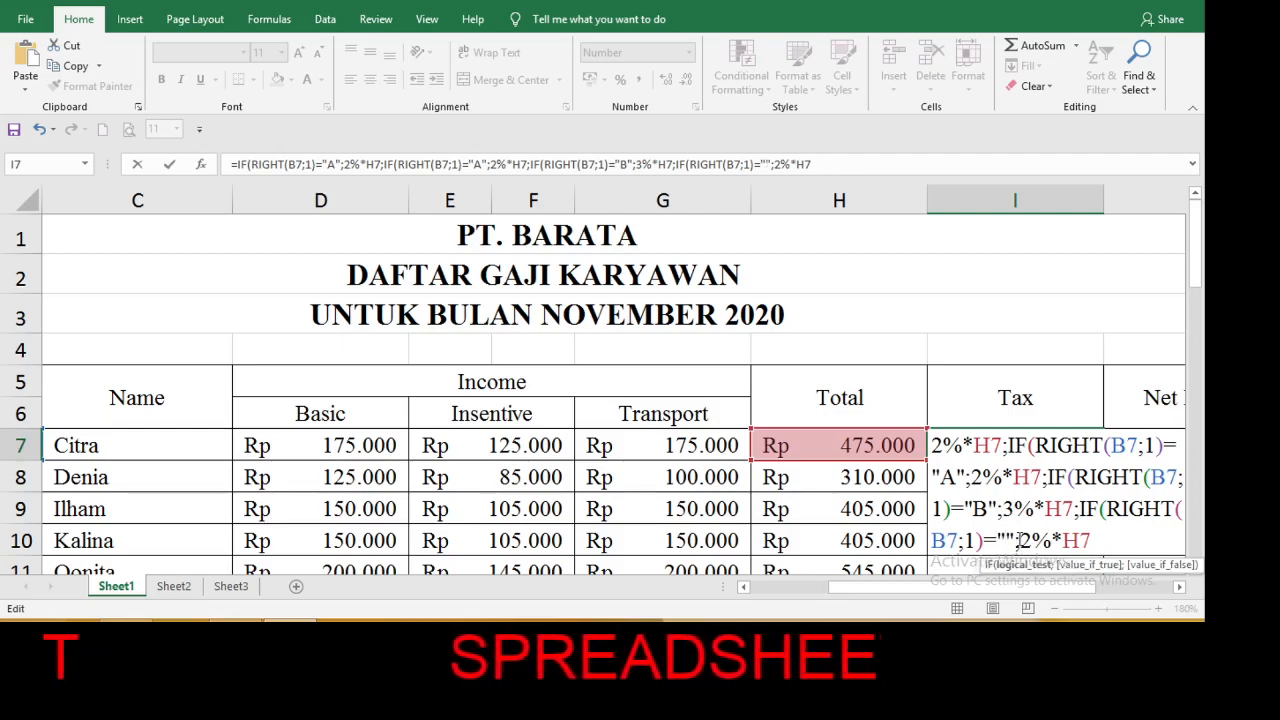
type("C")
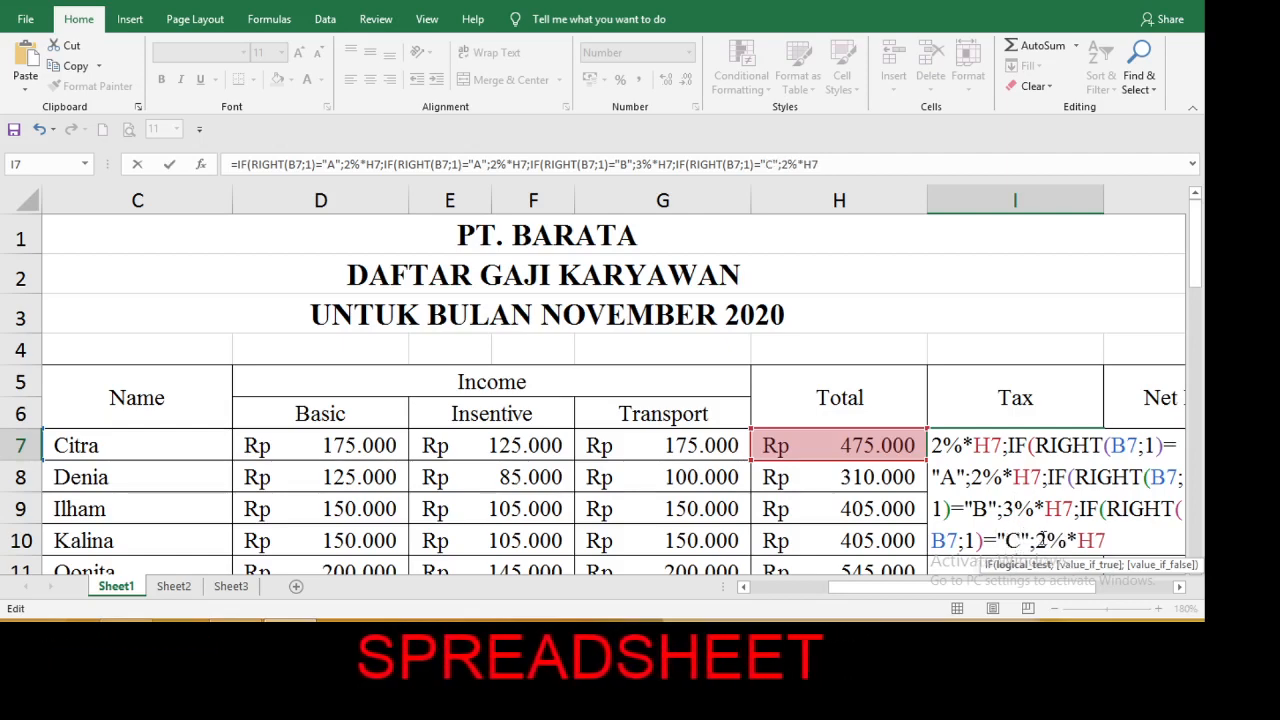
left_click(1046, 540)
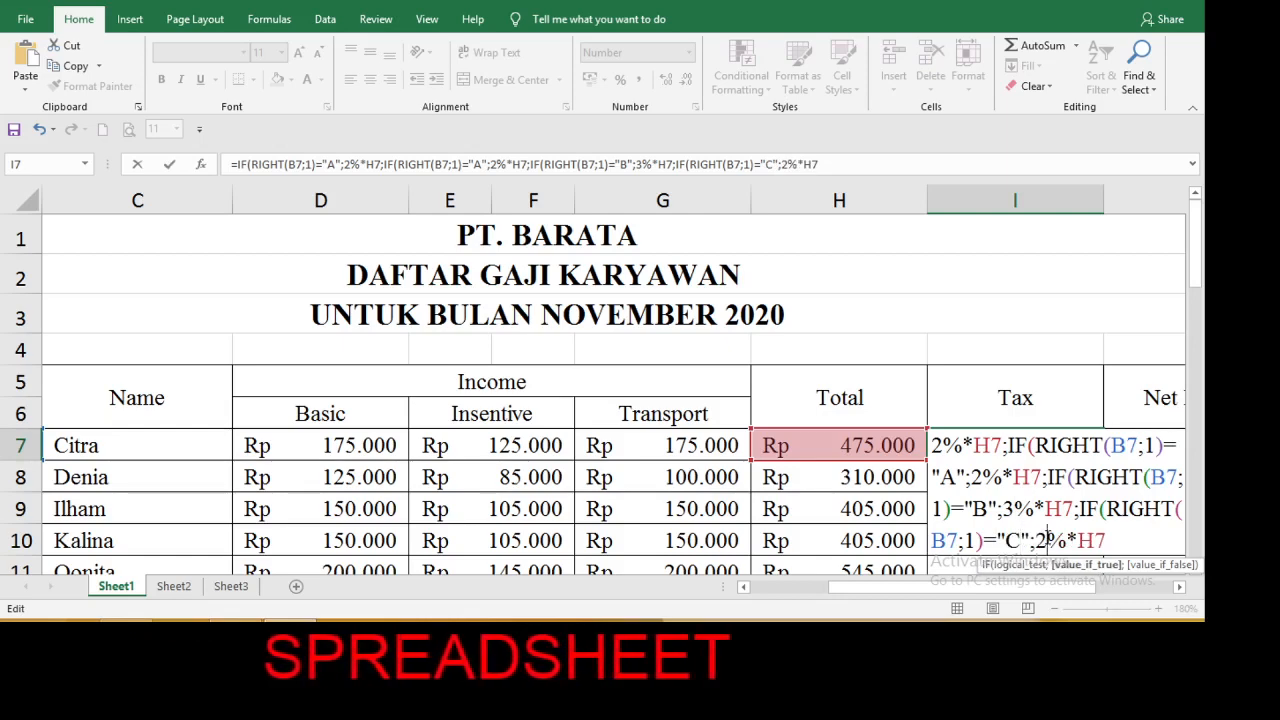
key("BackSpace")
type("4%*H7")
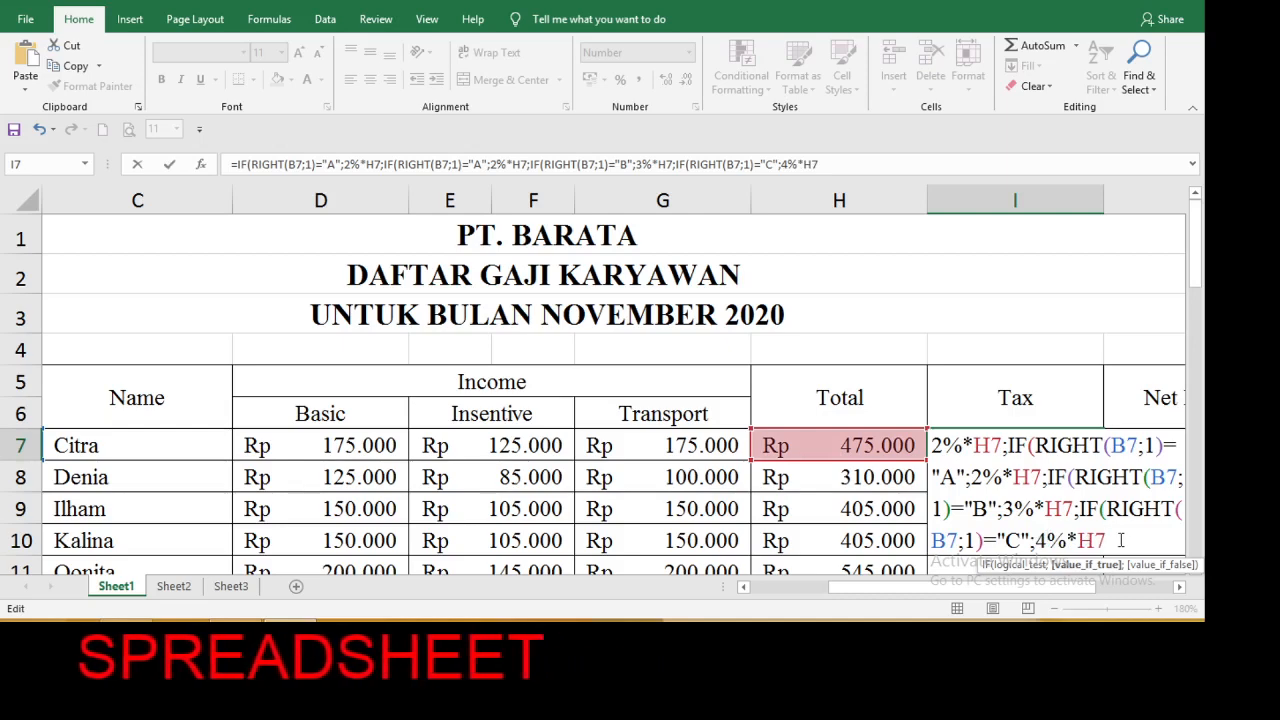
type(";")
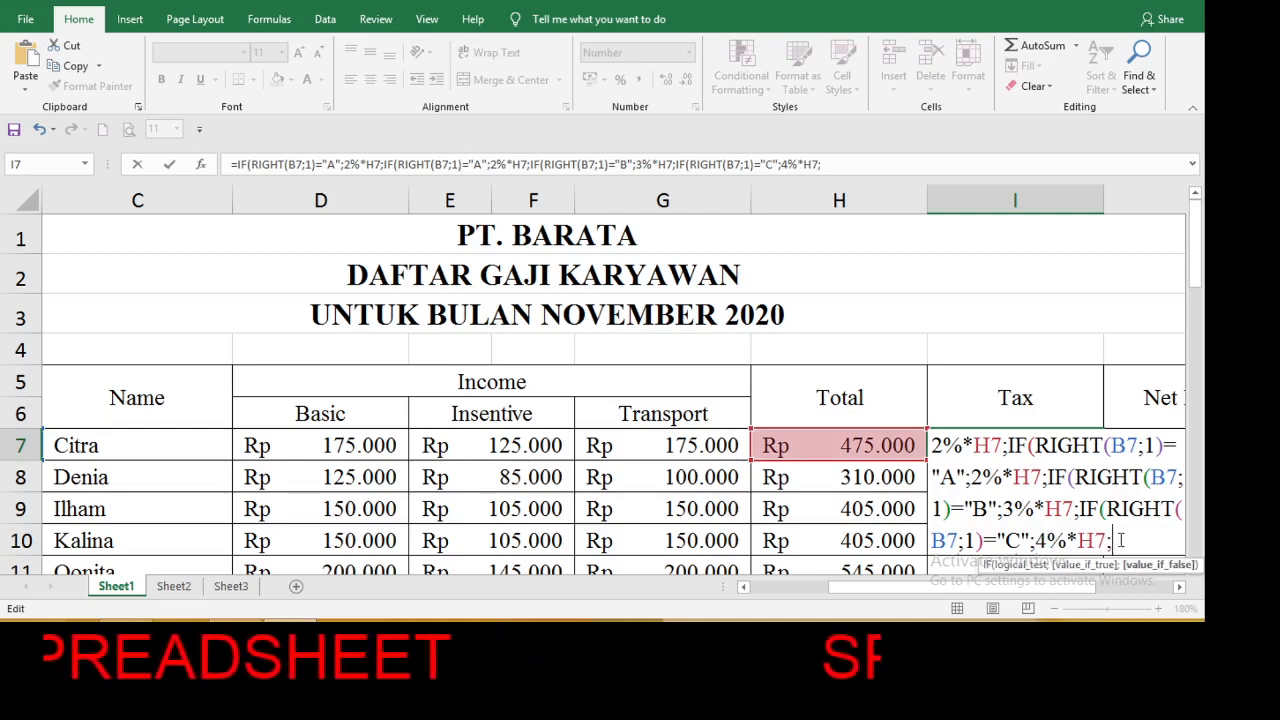
type("5")
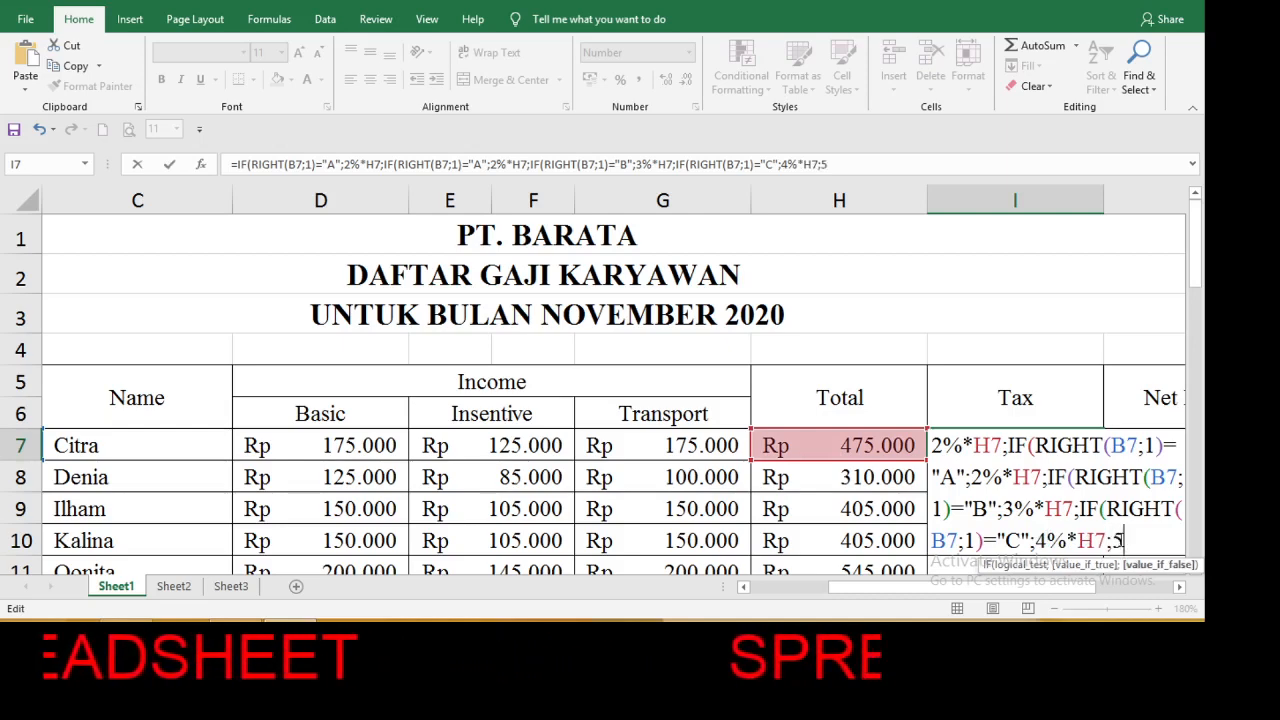
type("%*")
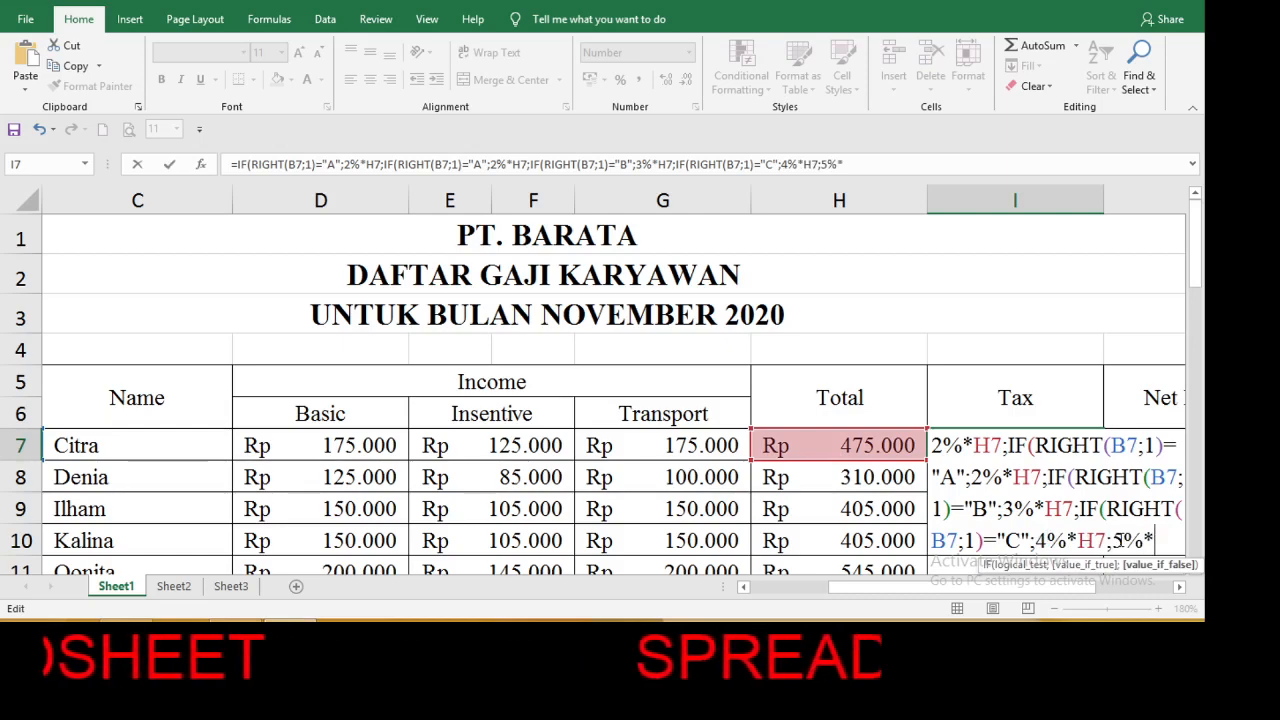
Complete the I7 formula with 5%*H7 as the final alternative, close the nested IFs and accept the proposed parenthesis correction.
left_click(881, 447)
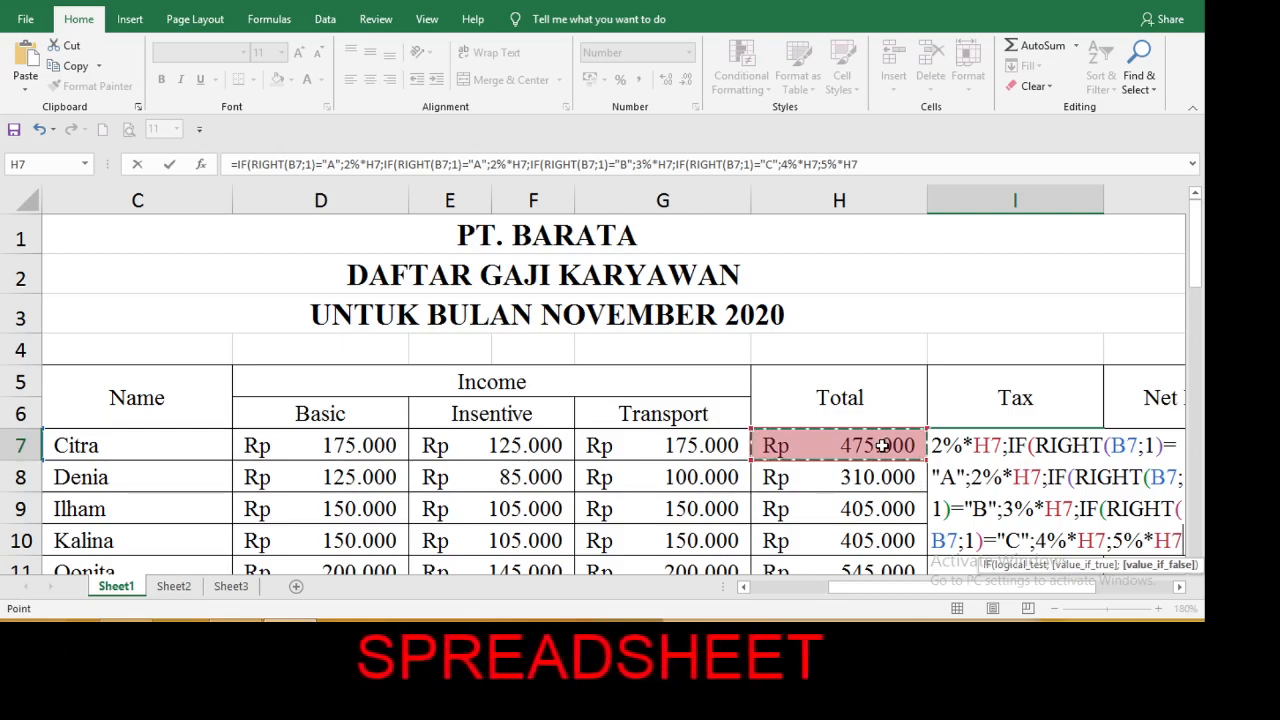
type(")))")
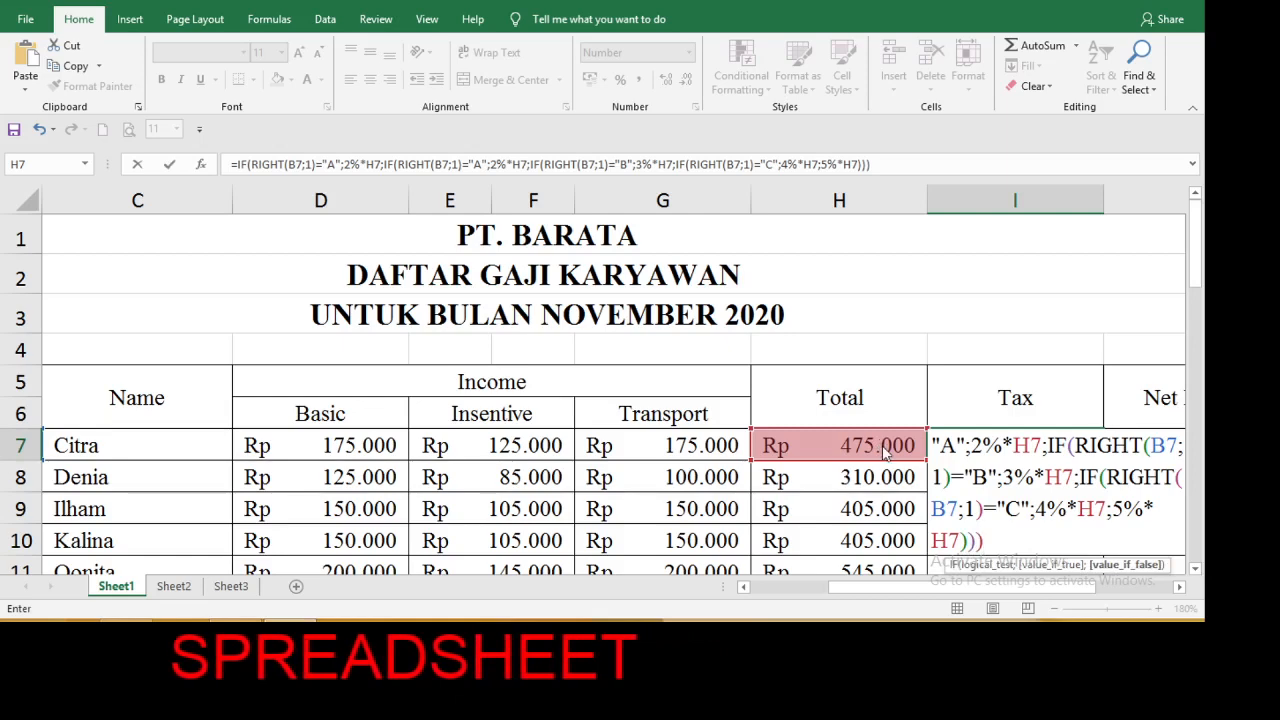
key("Return")
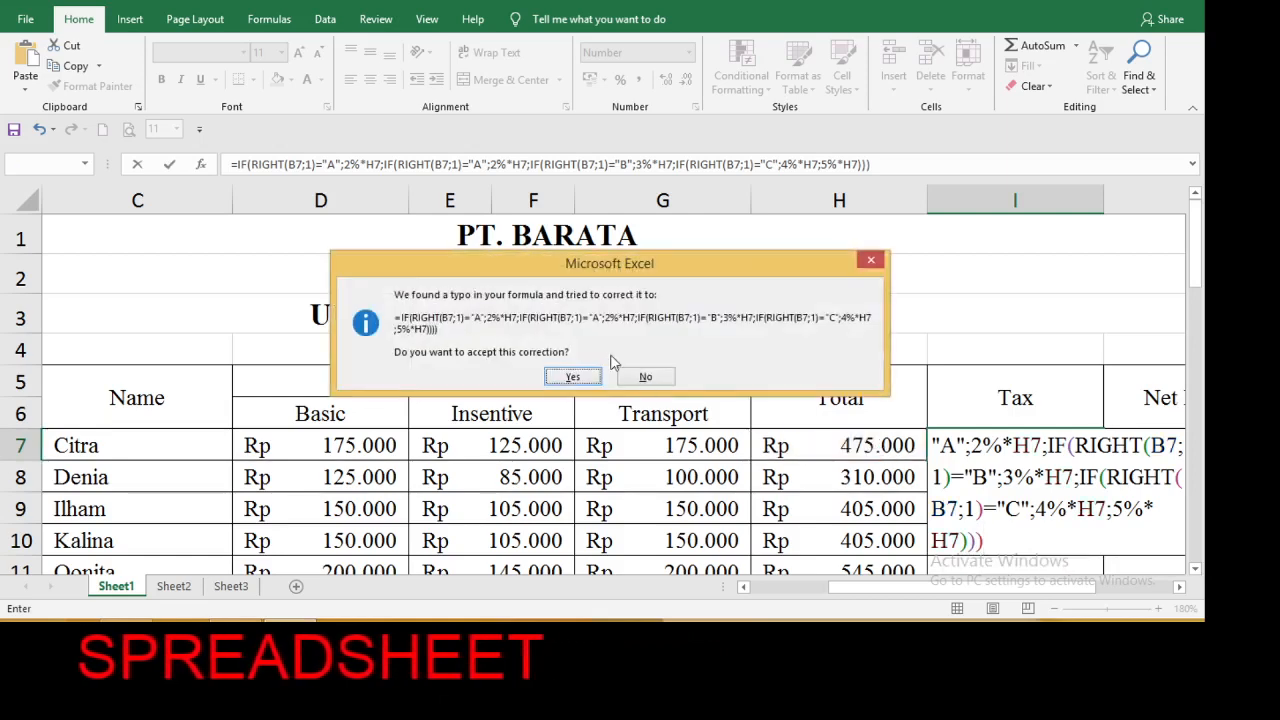
left_click(576, 377)
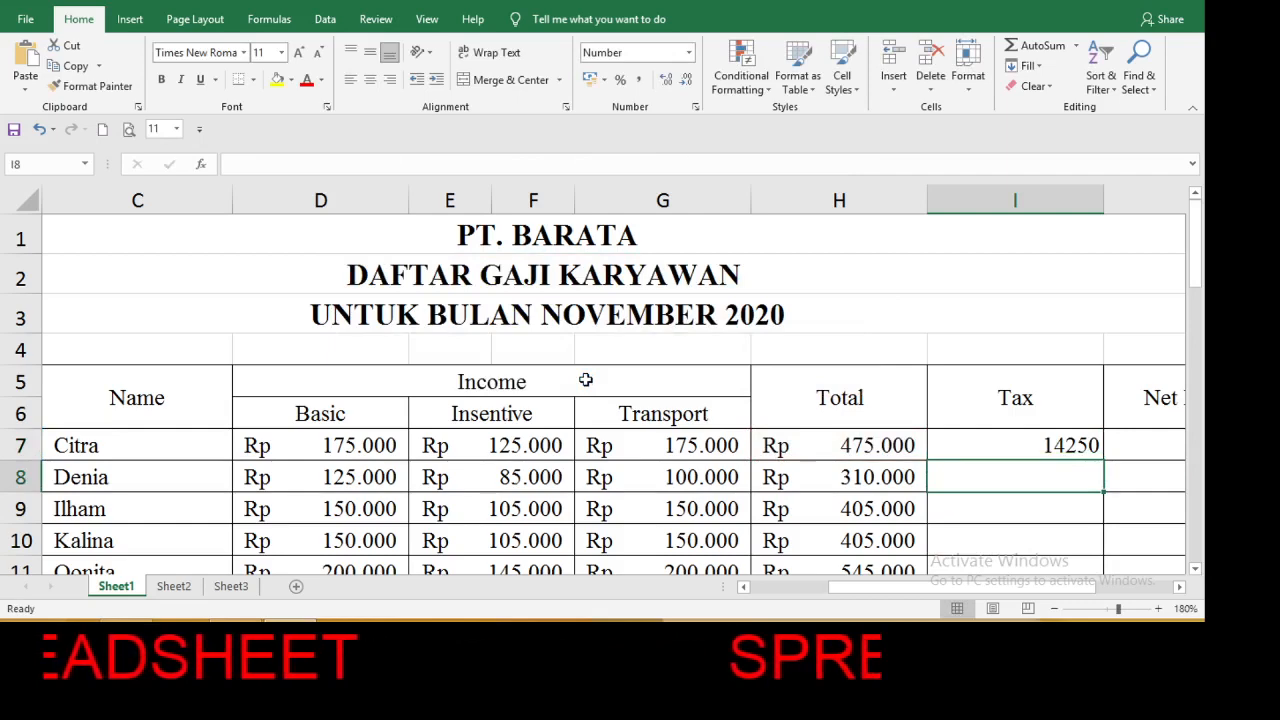
Apply the Accounting number format to the first employee's Tax in I7.
left_click(949, 440)
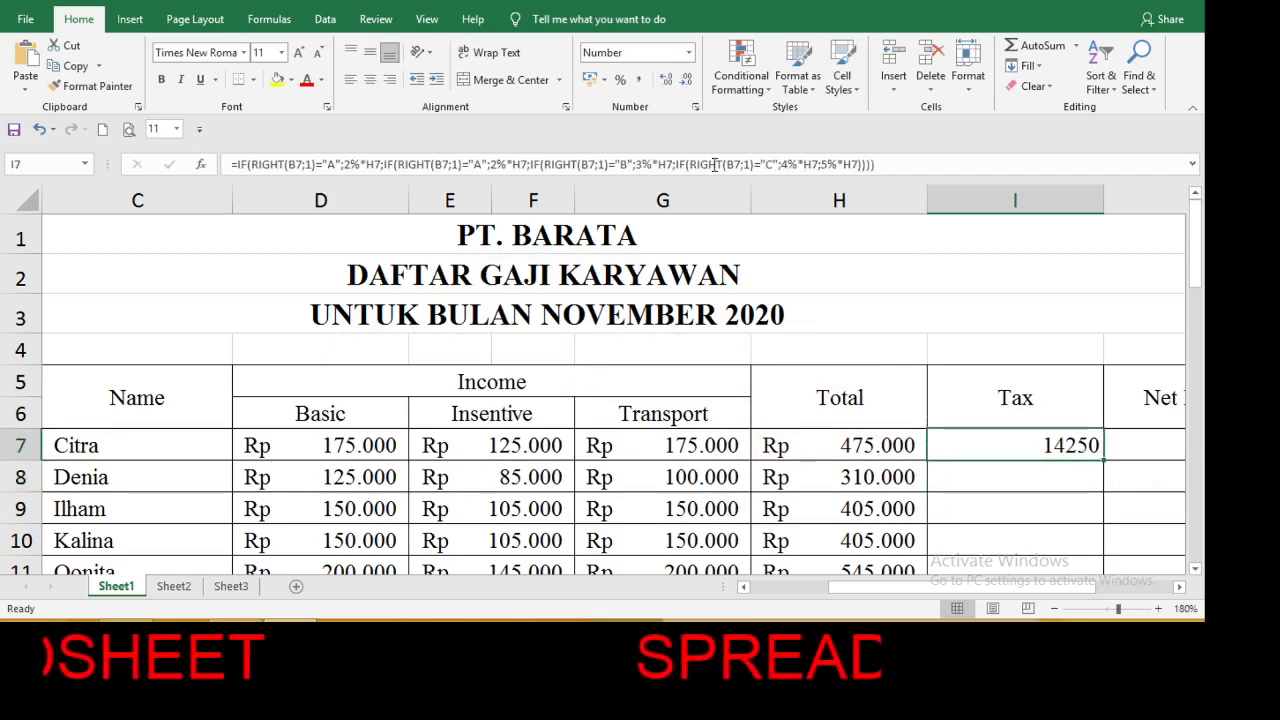
left_click(688, 52)
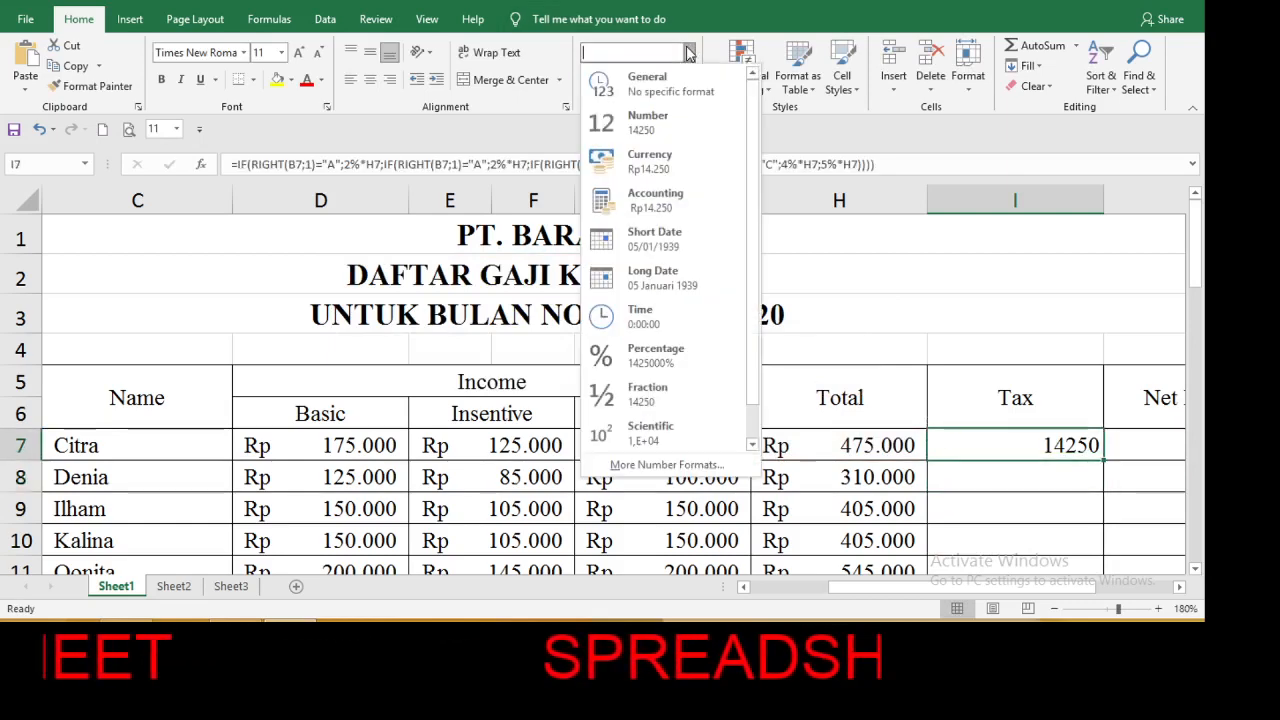
left_click(656, 200)
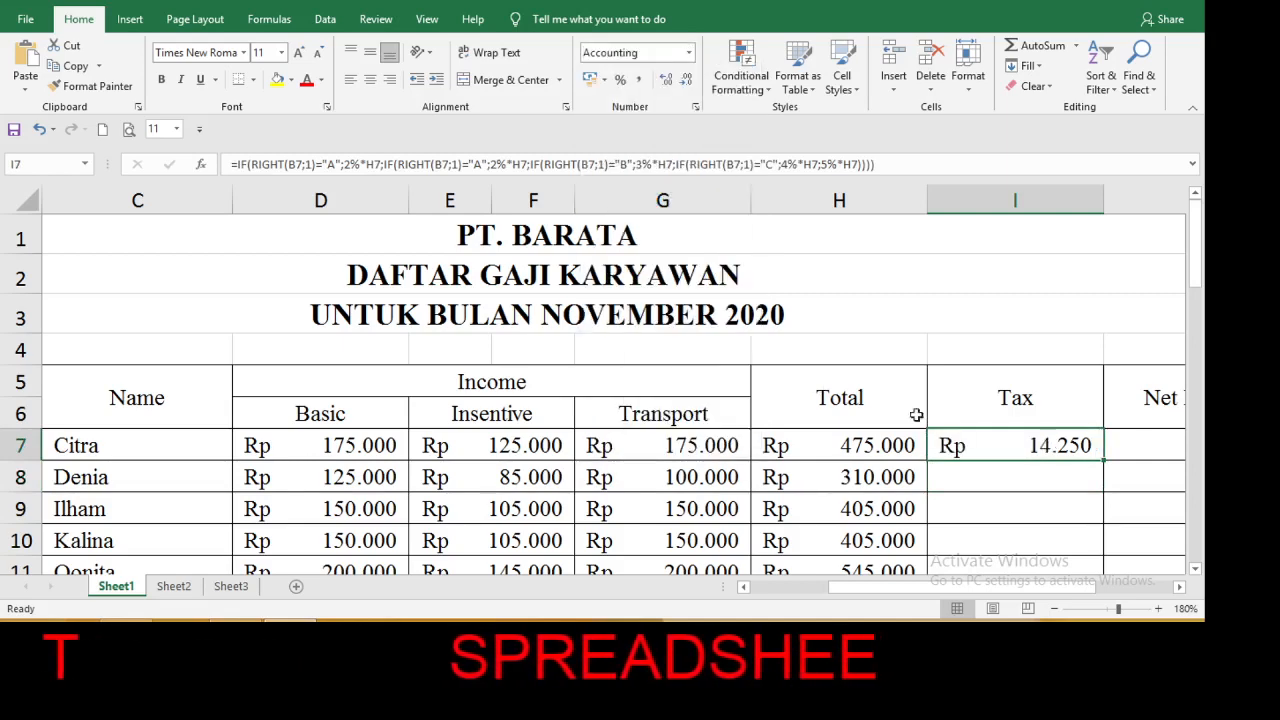
left_click(975, 490)
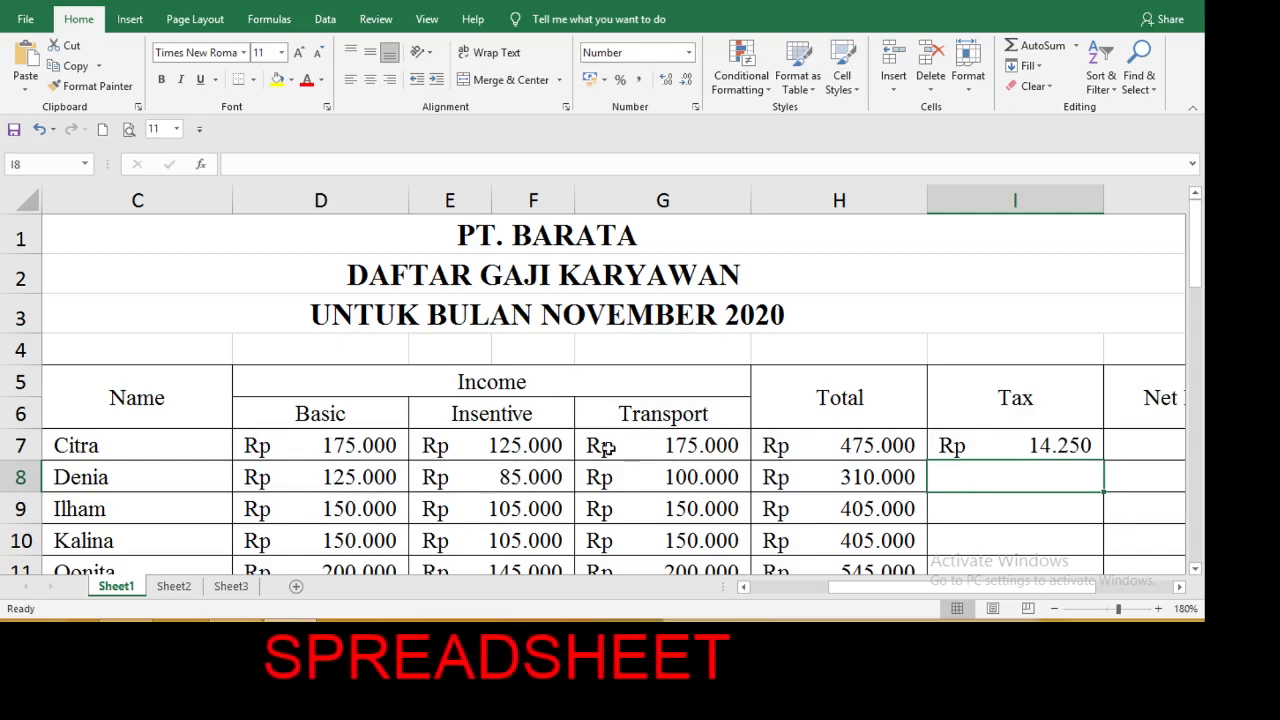
Check the first employee's Tax against the Type with a temporary =3%*H7 formula in I9, and clear that cell.
left_click_drag(943, 591, 880, 593)
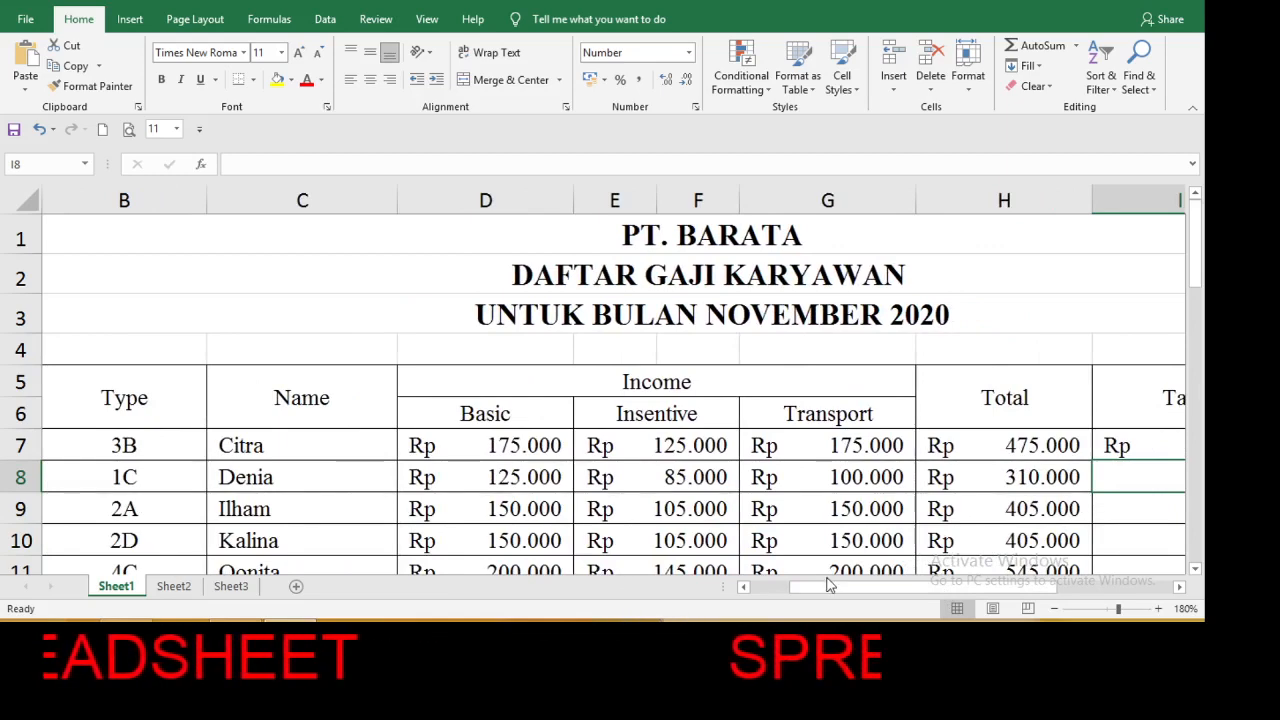
left_click_drag(829, 588, 867, 591)
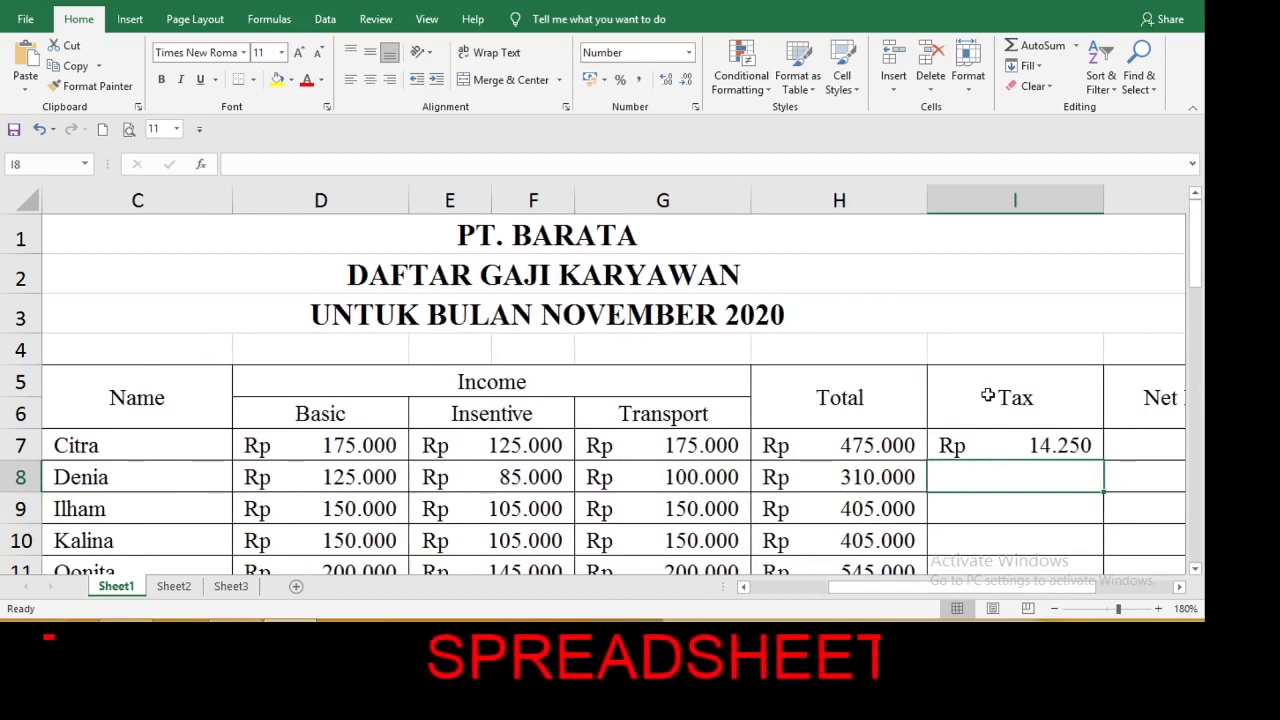
left_click(1010, 504)
type("=")
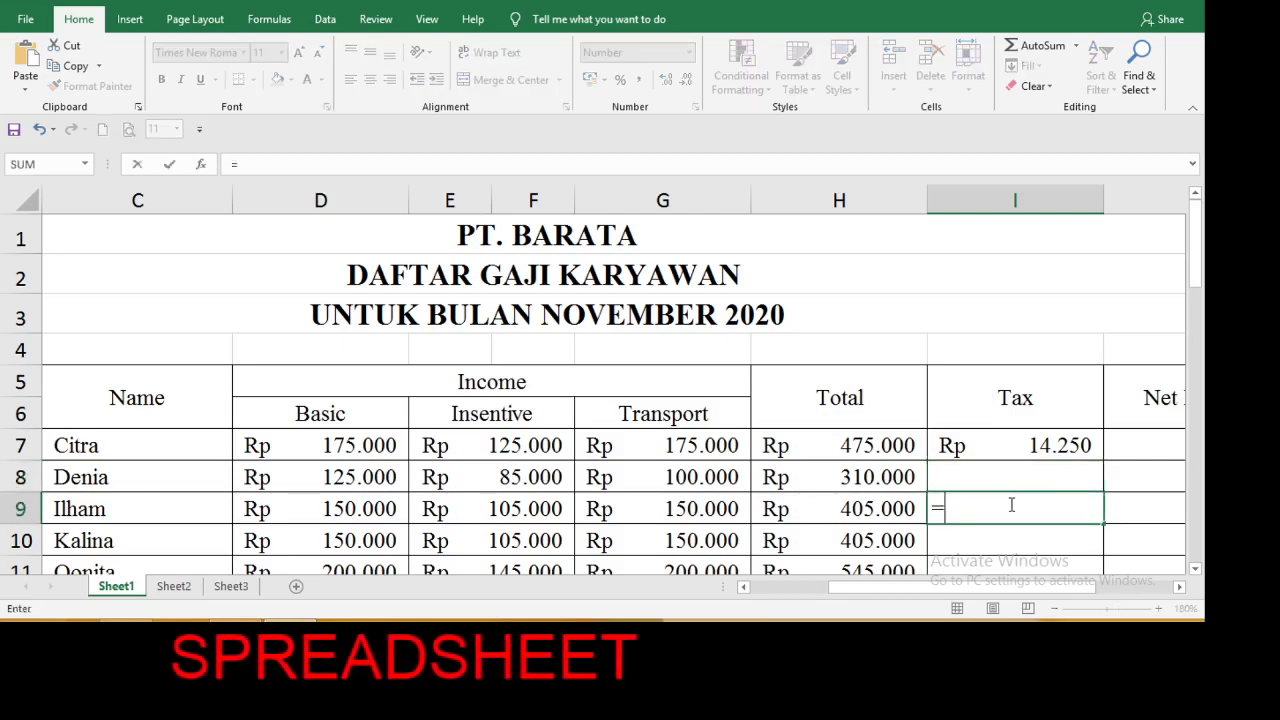
type("3%*")
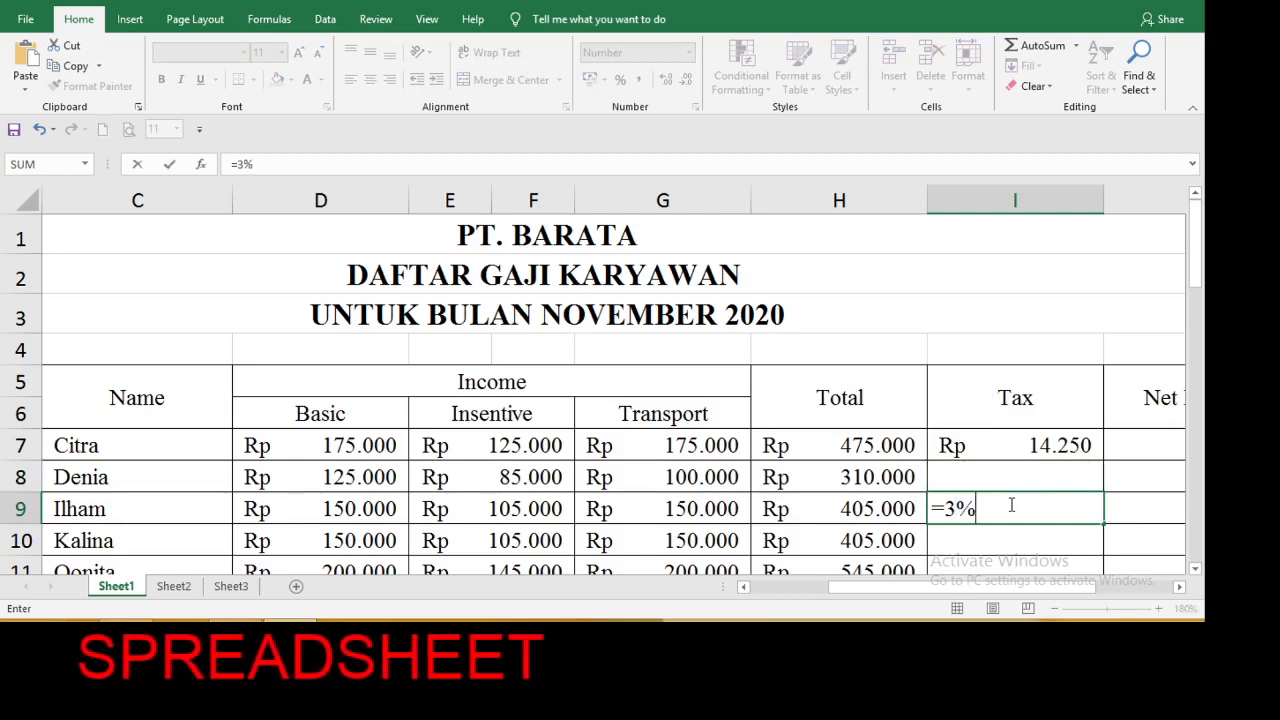
left_click(910, 446)
key("Return")
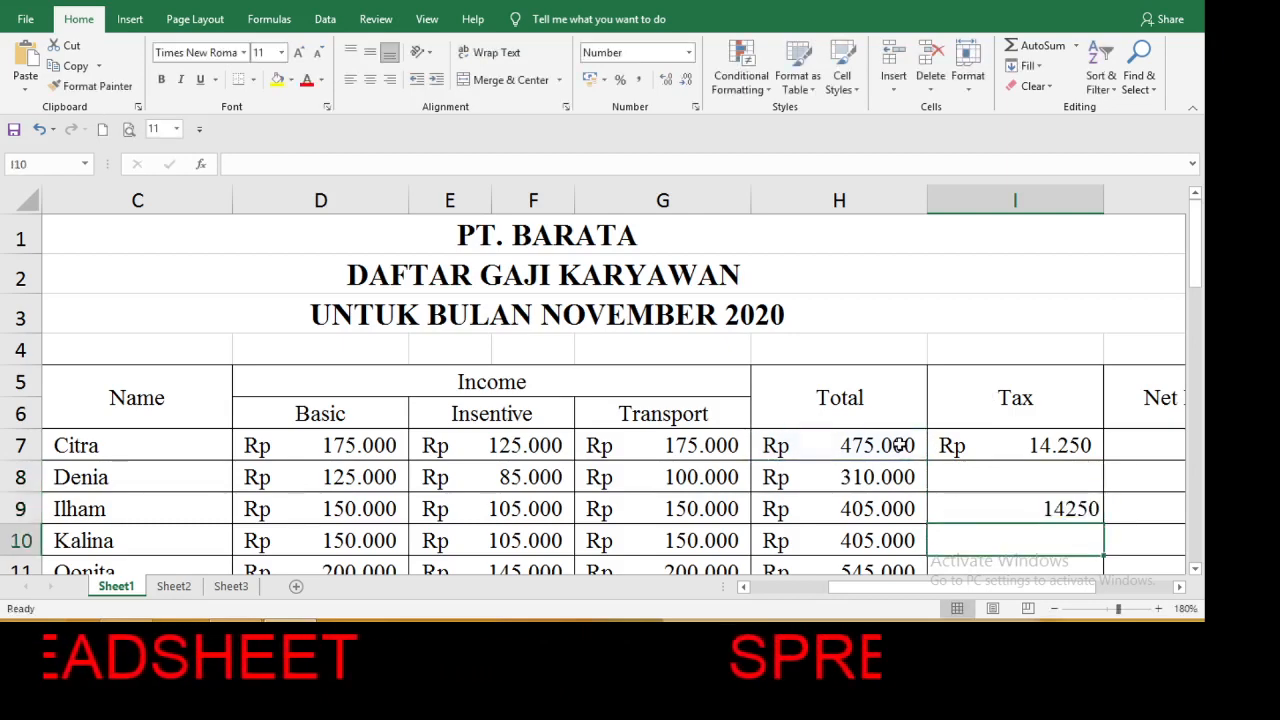
left_click(1071, 511)
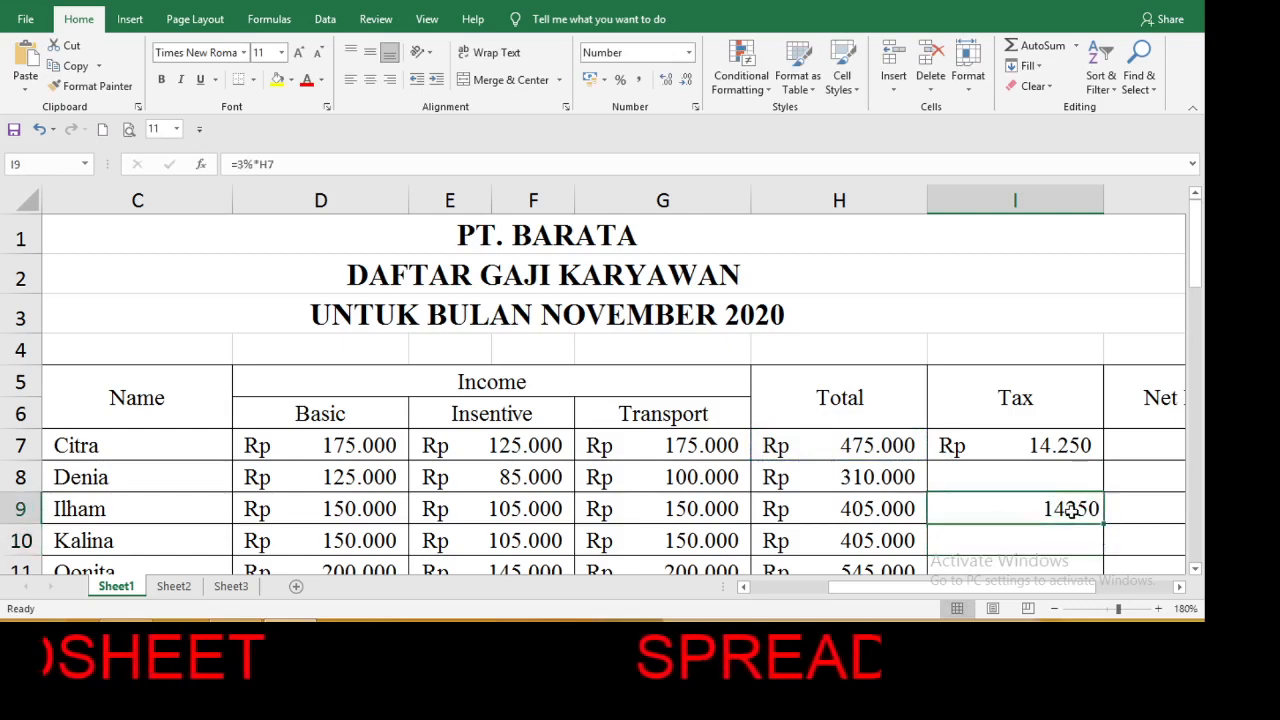
key("Delete")
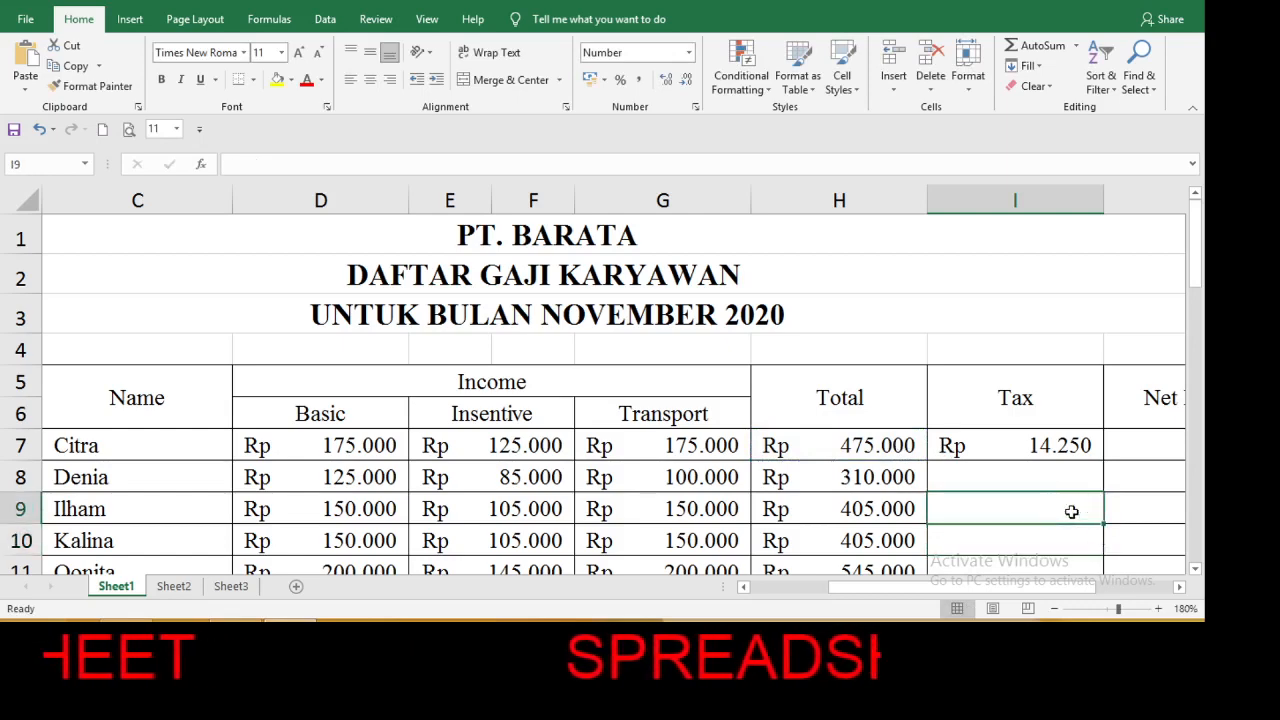
Fill the Tax formula from I7 down through the last employee in row 14.
left_click(1069, 449)
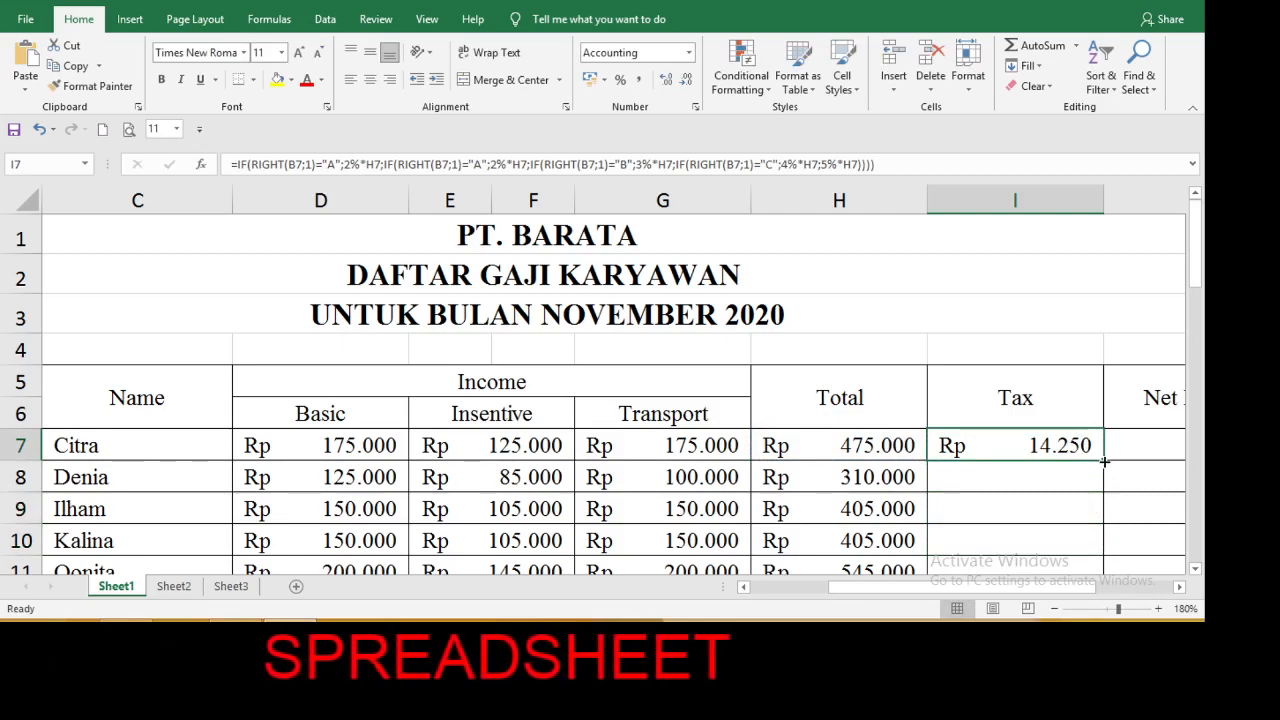
double_click(1104, 461)
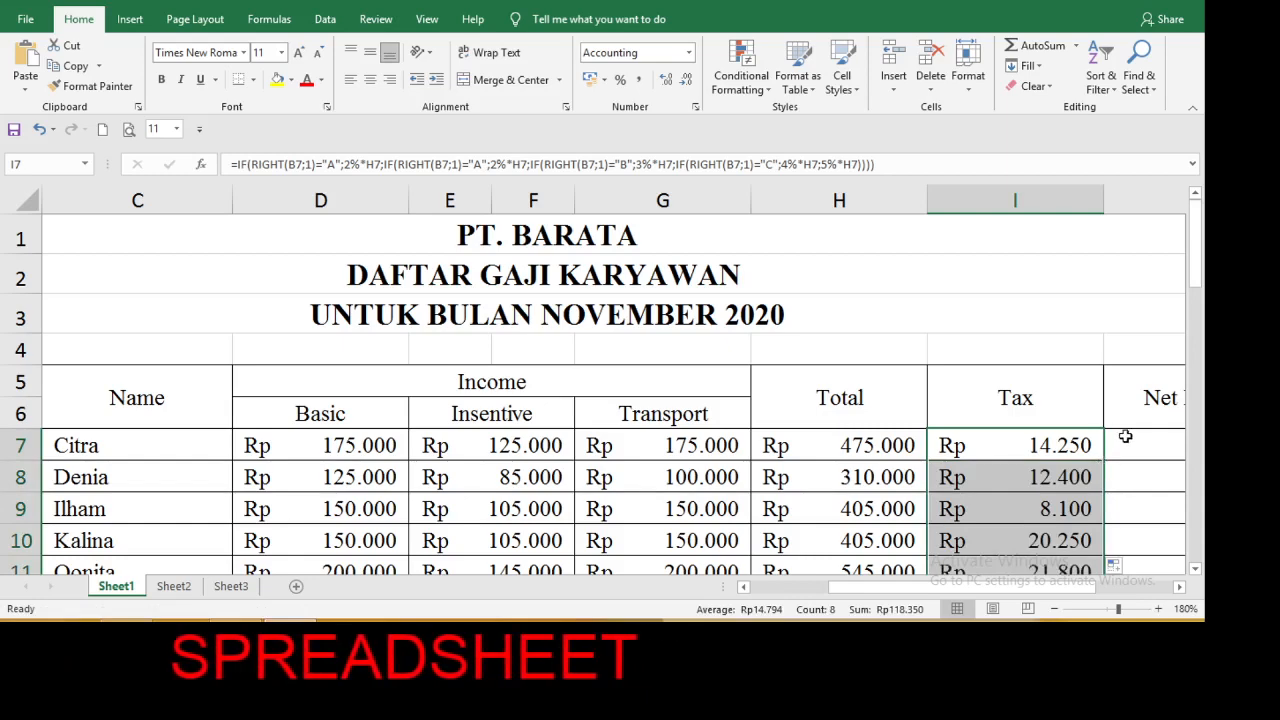
Calculate the first employee's Net Income in J7 as Total minus Tax with =H7-I7.
left_click(1125, 436)
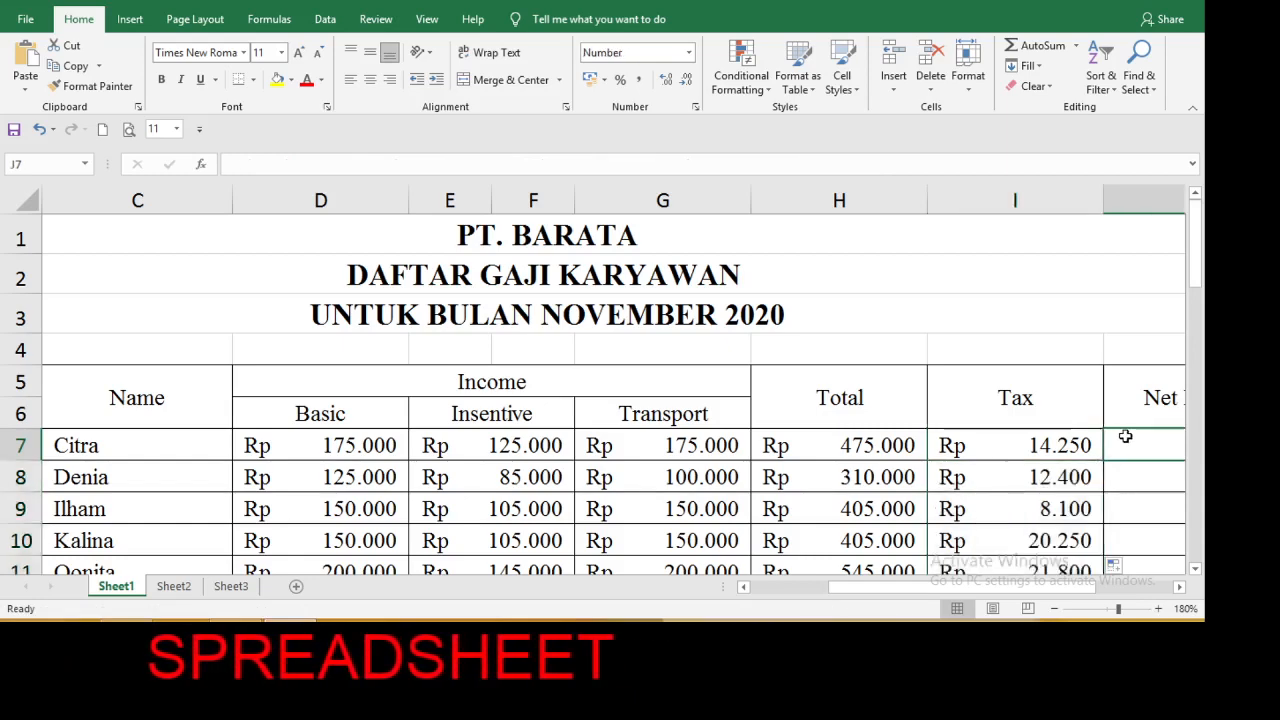
left_click(1180, 587)
left_click(1180, 587)
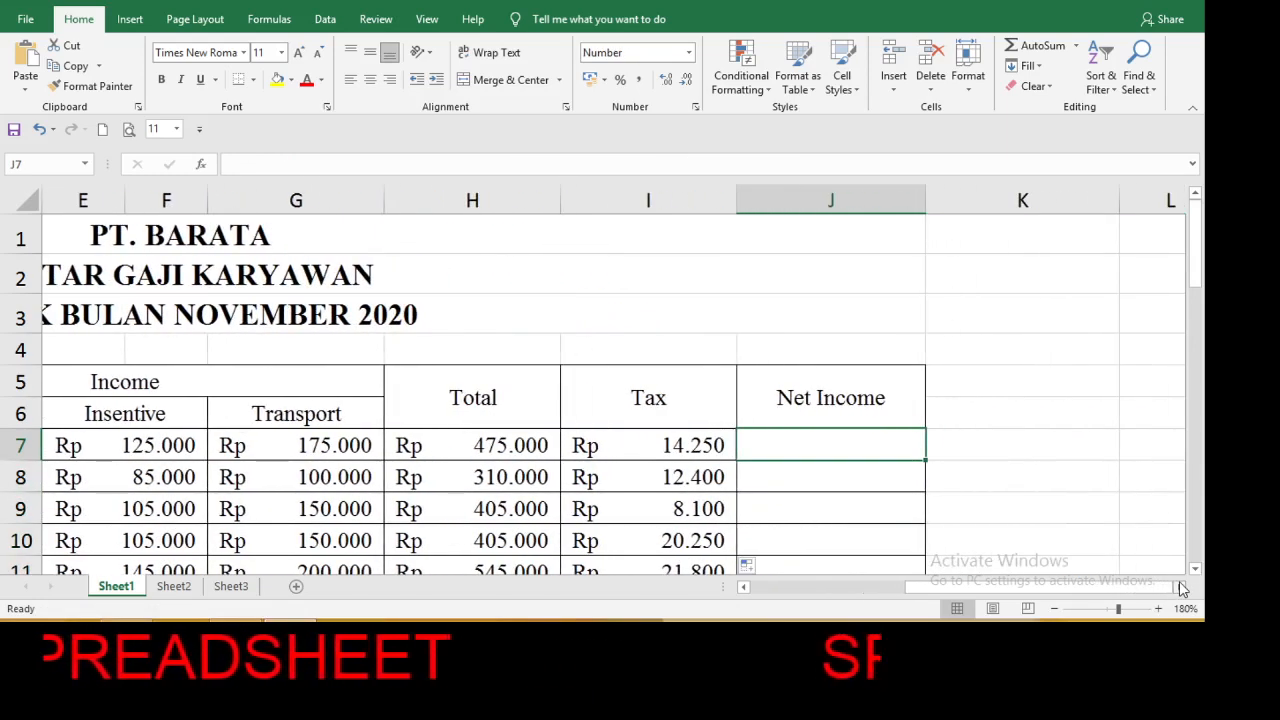
type("=")
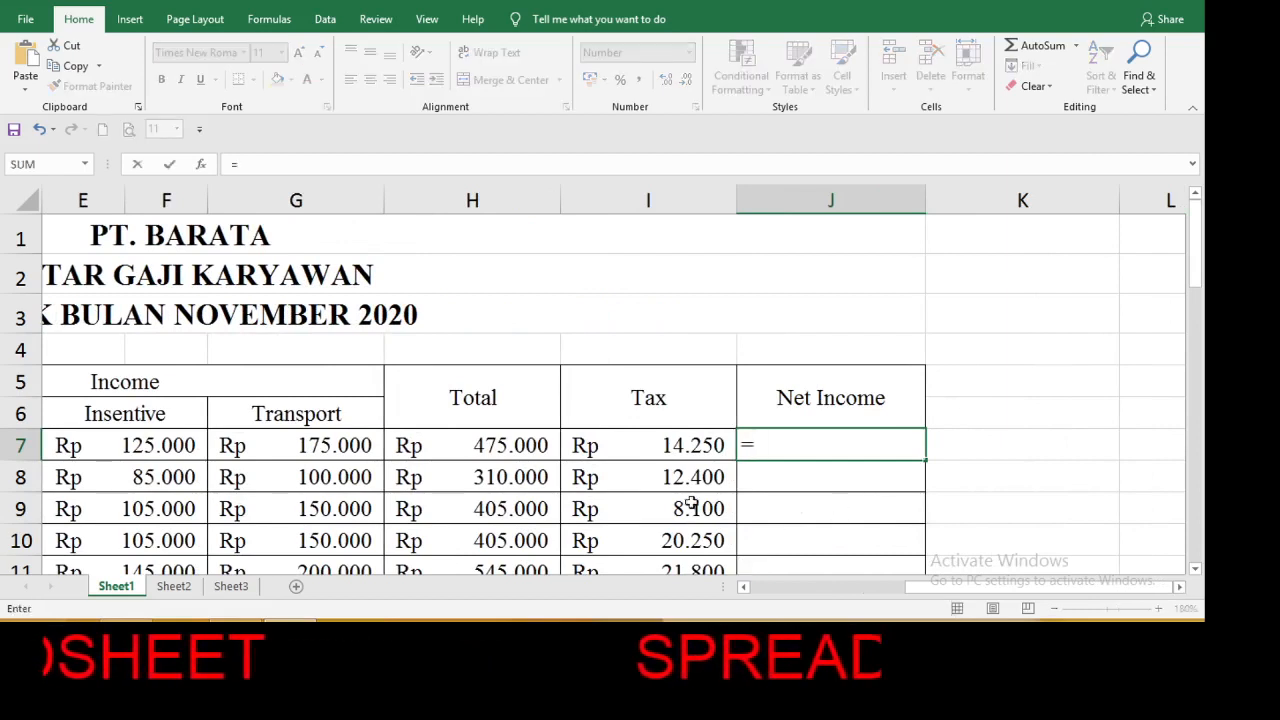
left_click(509, 447)
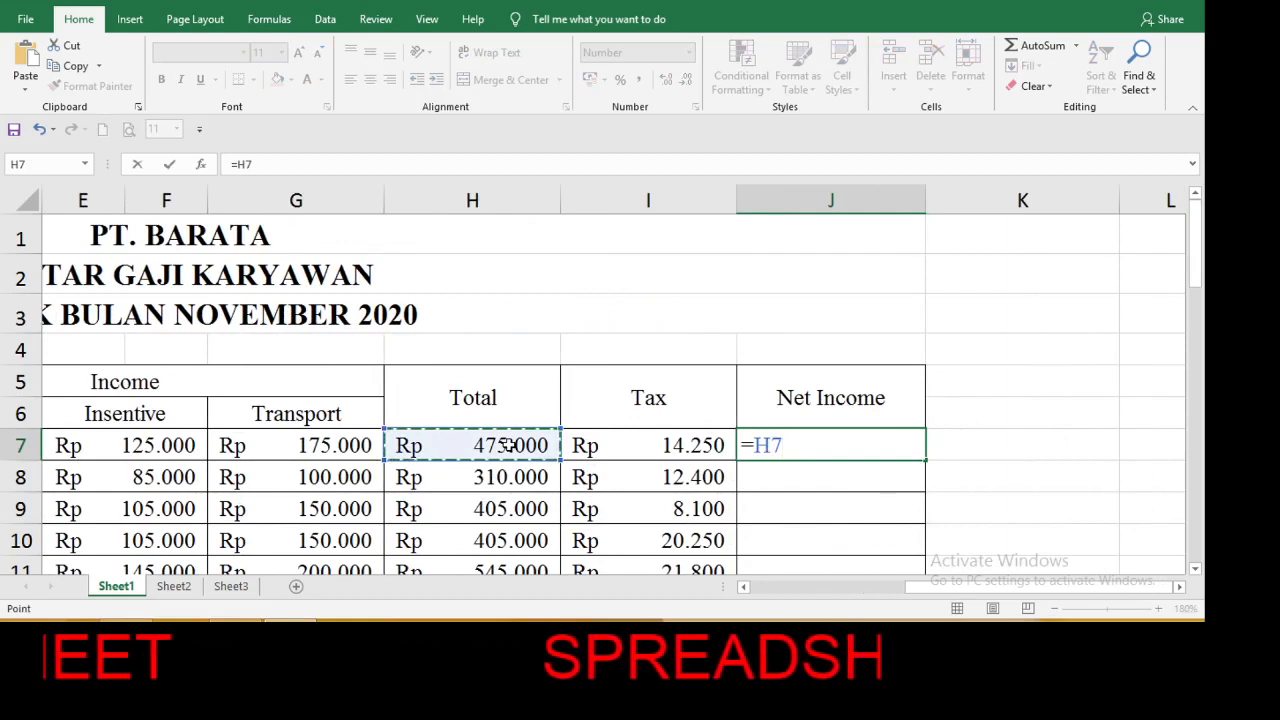
type("-")
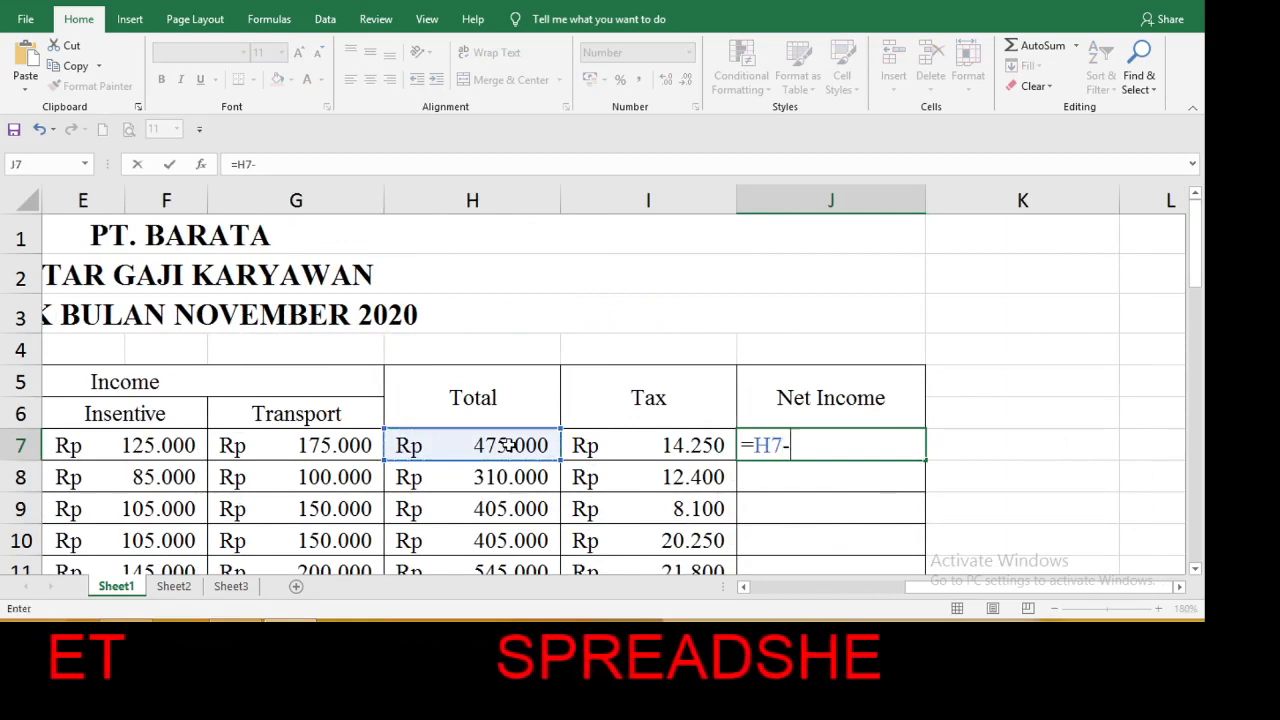
left_click(628, 445)
key("Return")
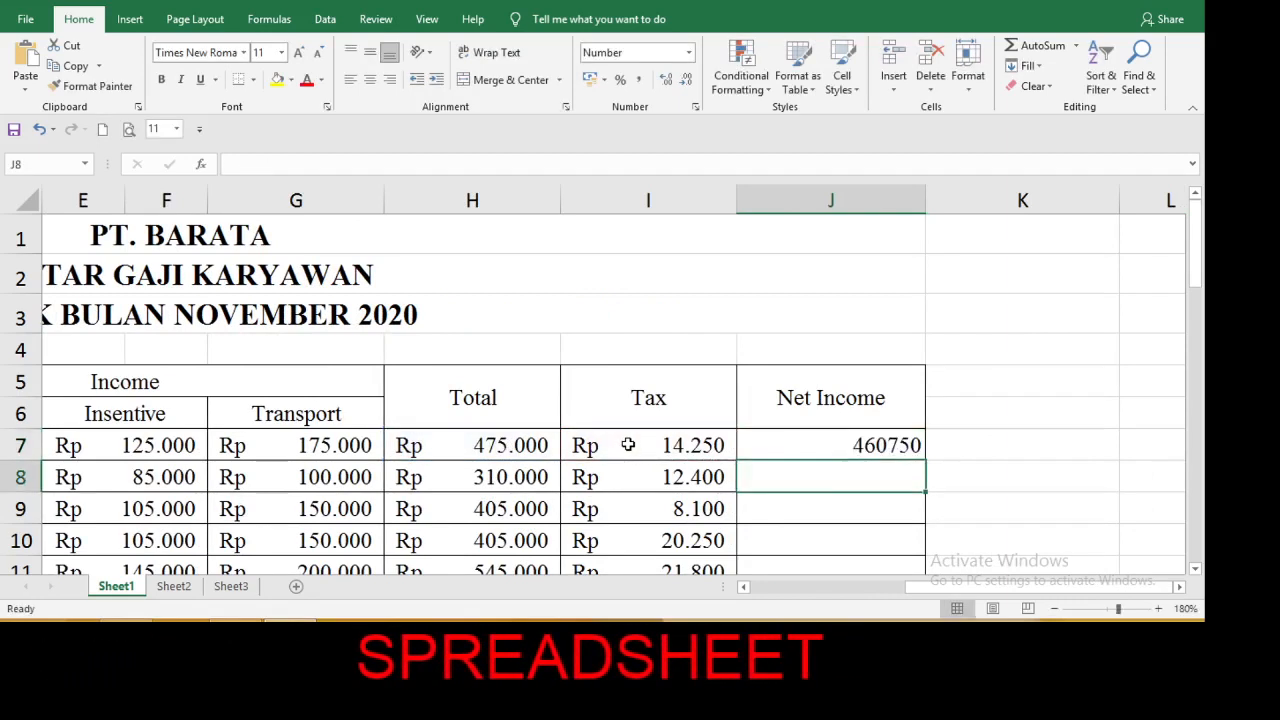
Apply the Accounting format to J7 and fill its Net Income formula down through J14.
left_click(897, 443)
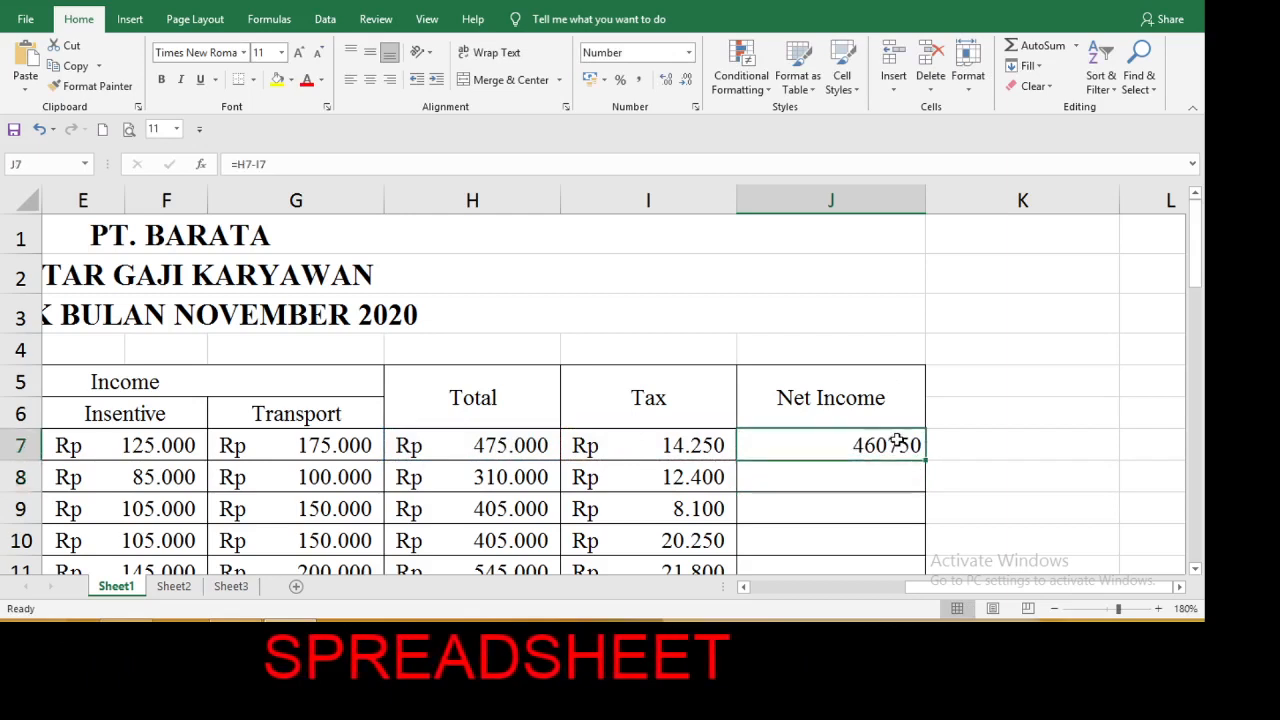
left_click(688, 55)
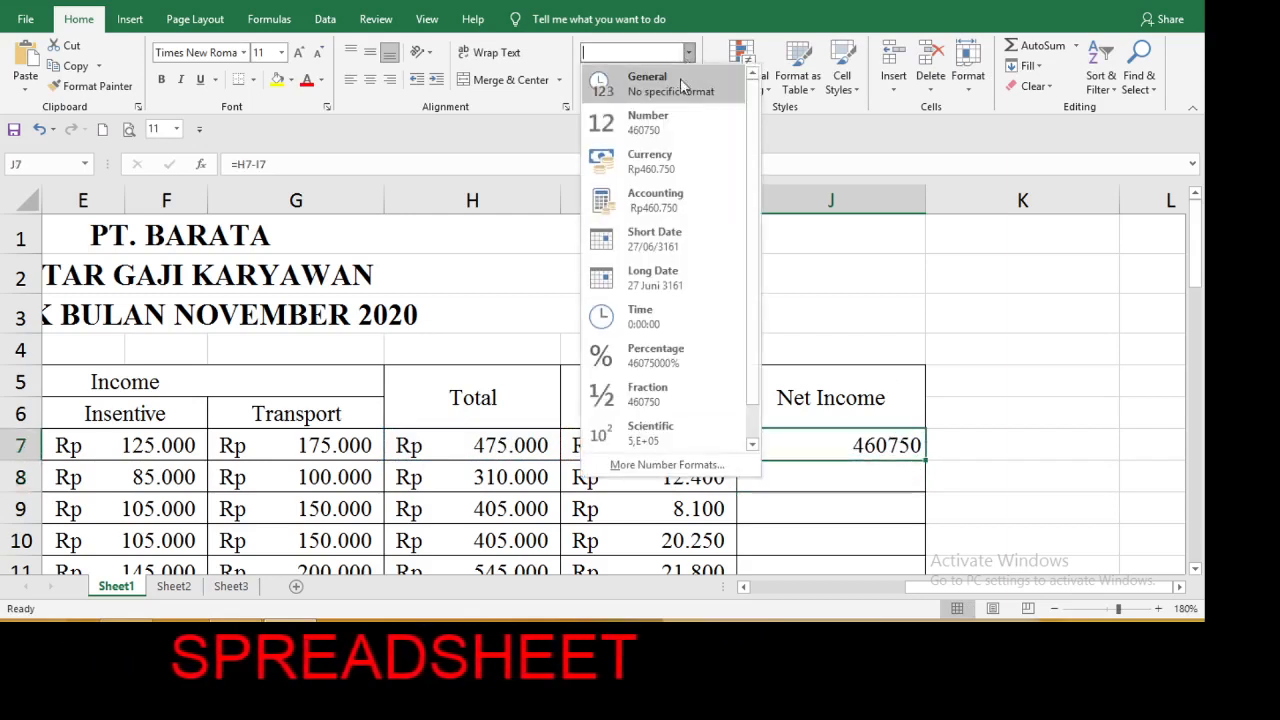
left_click(666, 200)
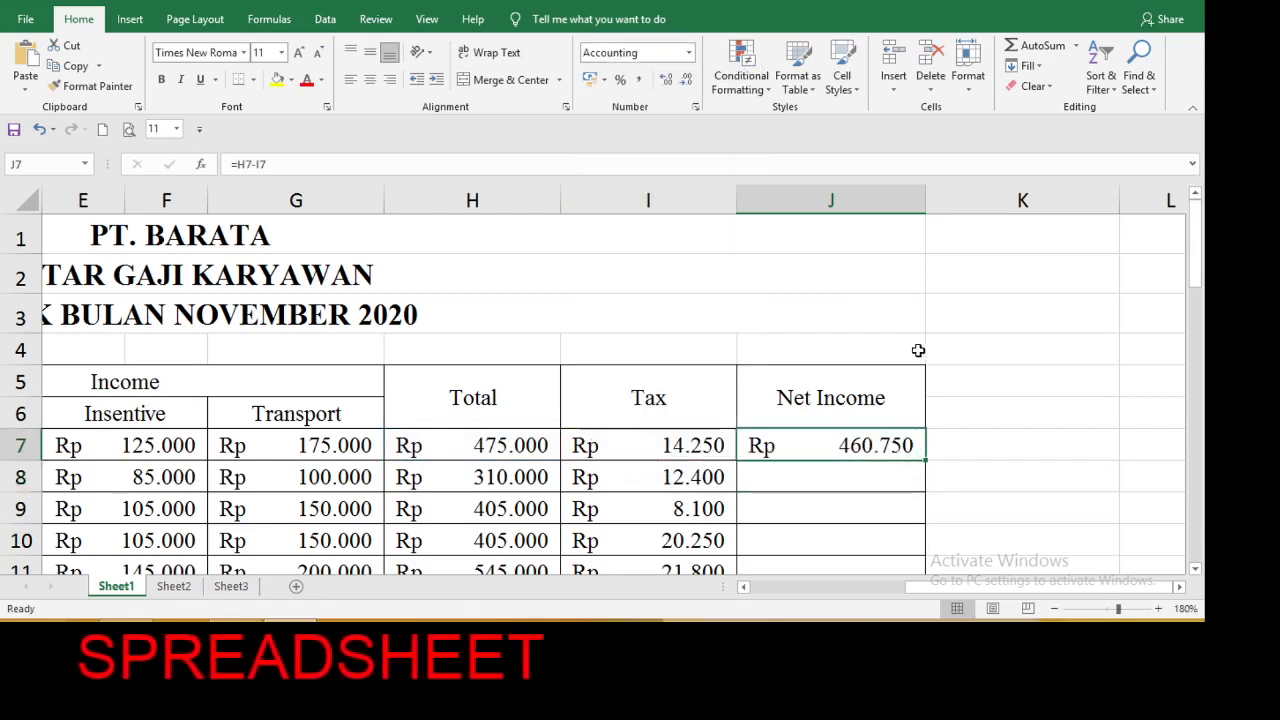
left_click_drag(928, 461, 922, 510)
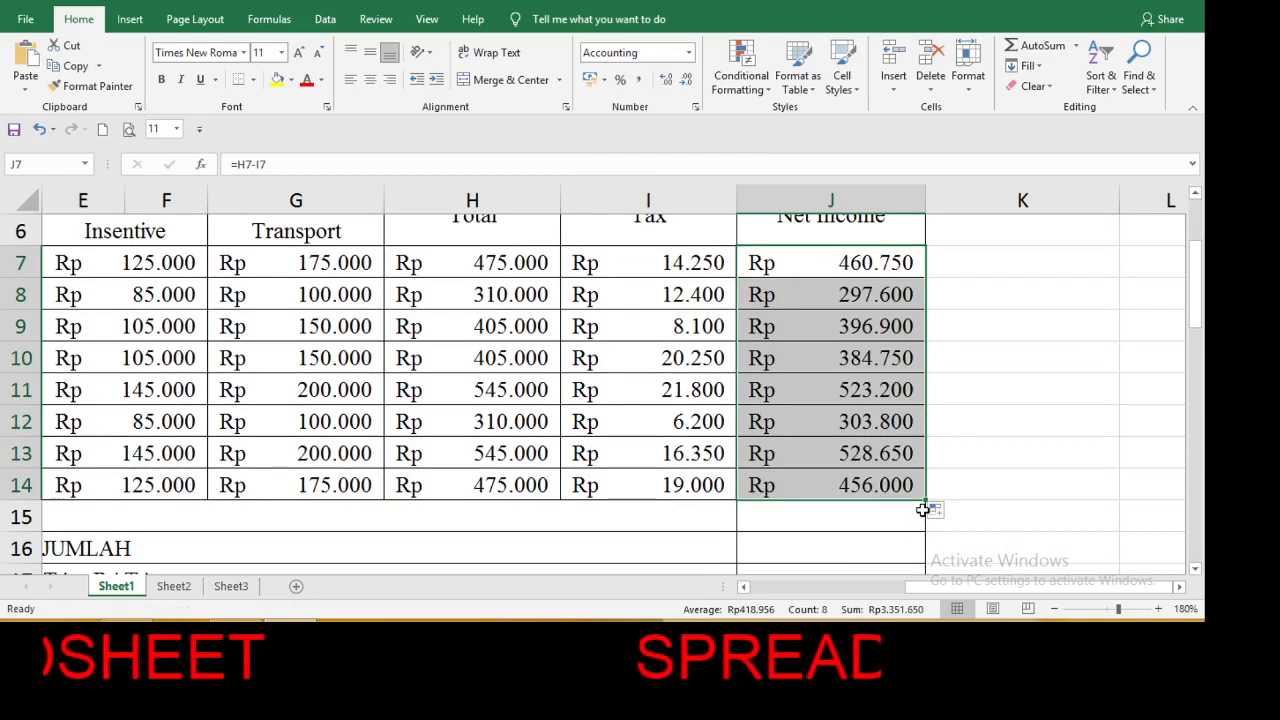
Sum the Net Income column in the JUMLAH row with =SUM(J7:J15) in J16.
left_click(870, 552)
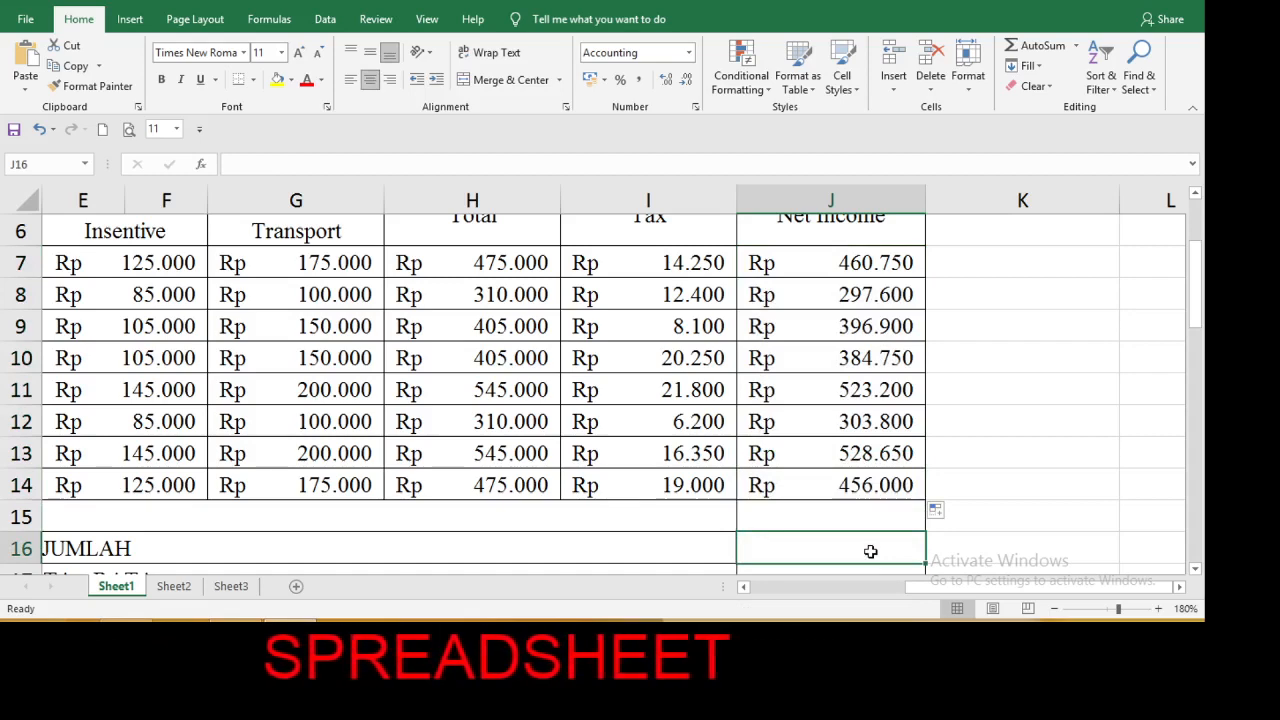
key("alt+equal")
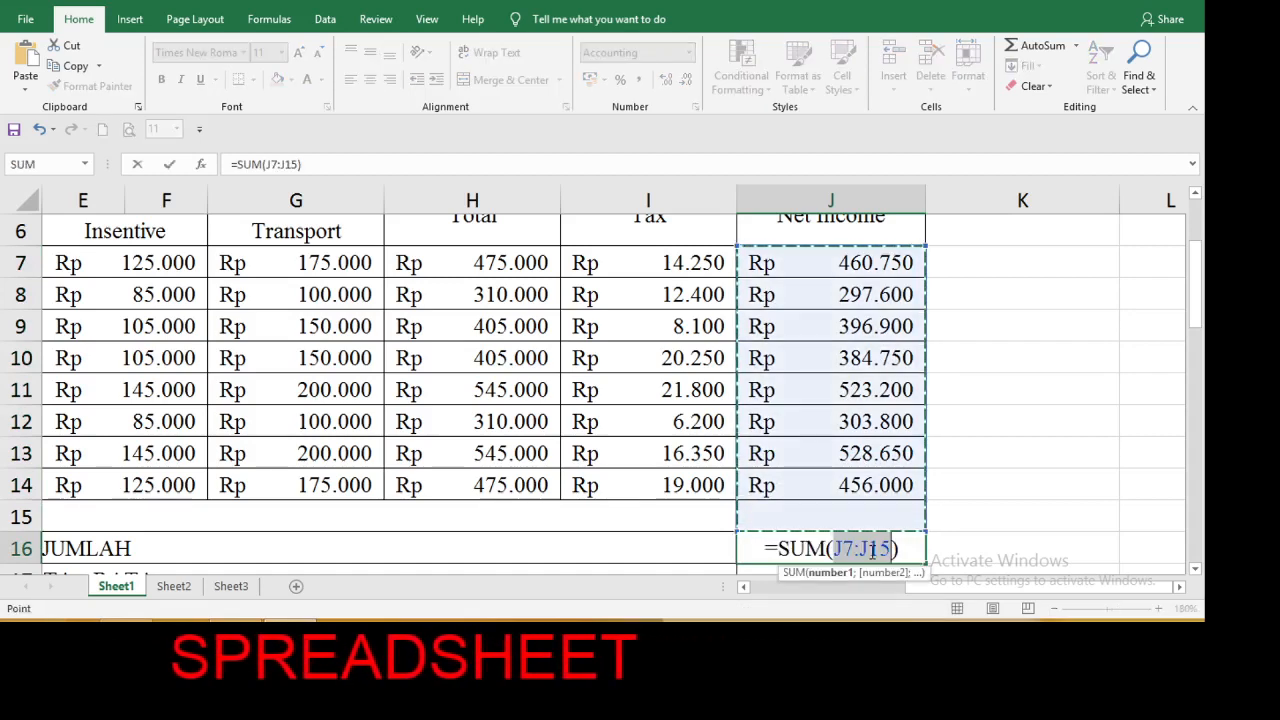
key("Return")
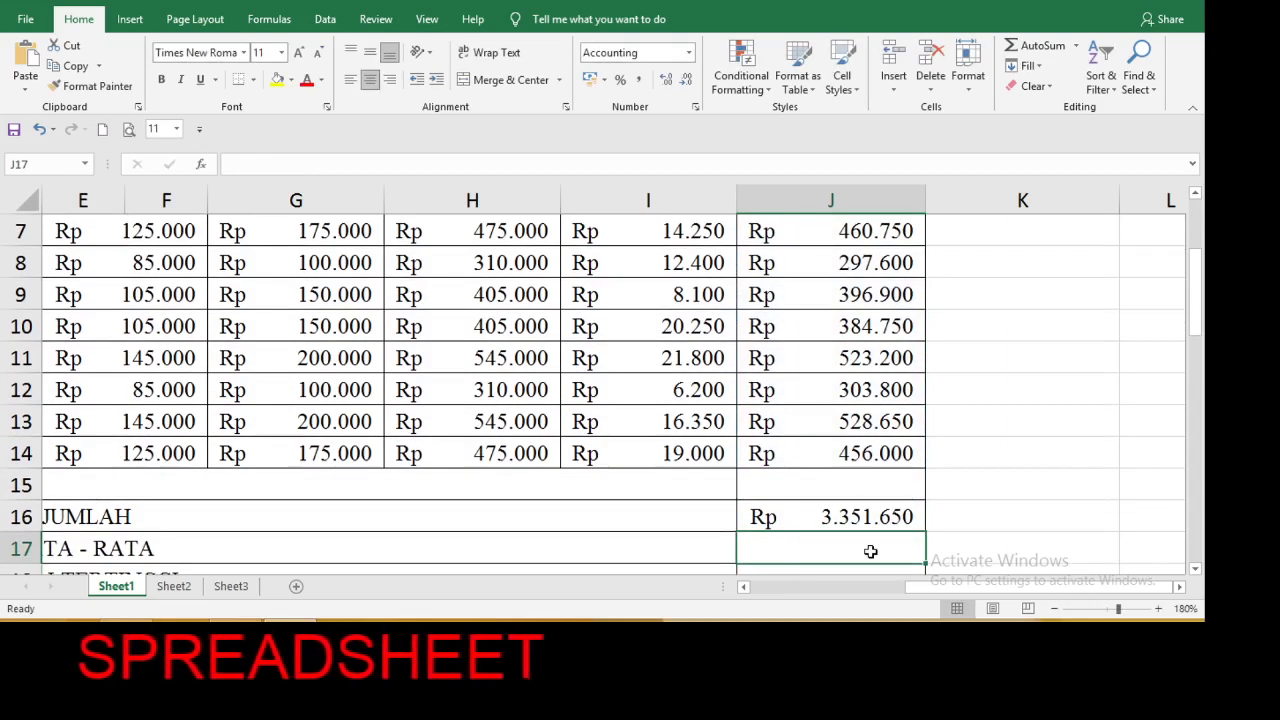
Enter an AVEDEV formula over the Net Income values J7:J14 in the RATA - RATA row, cell J17.
type("=a")
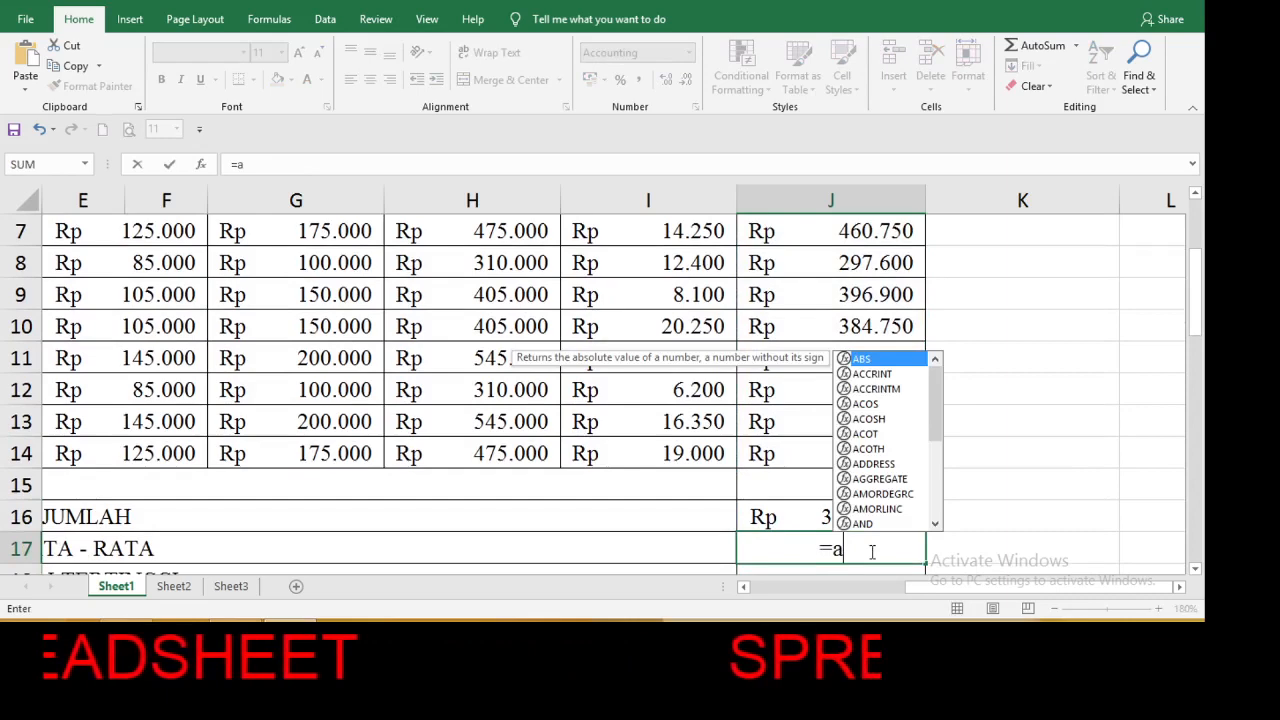
type("v")
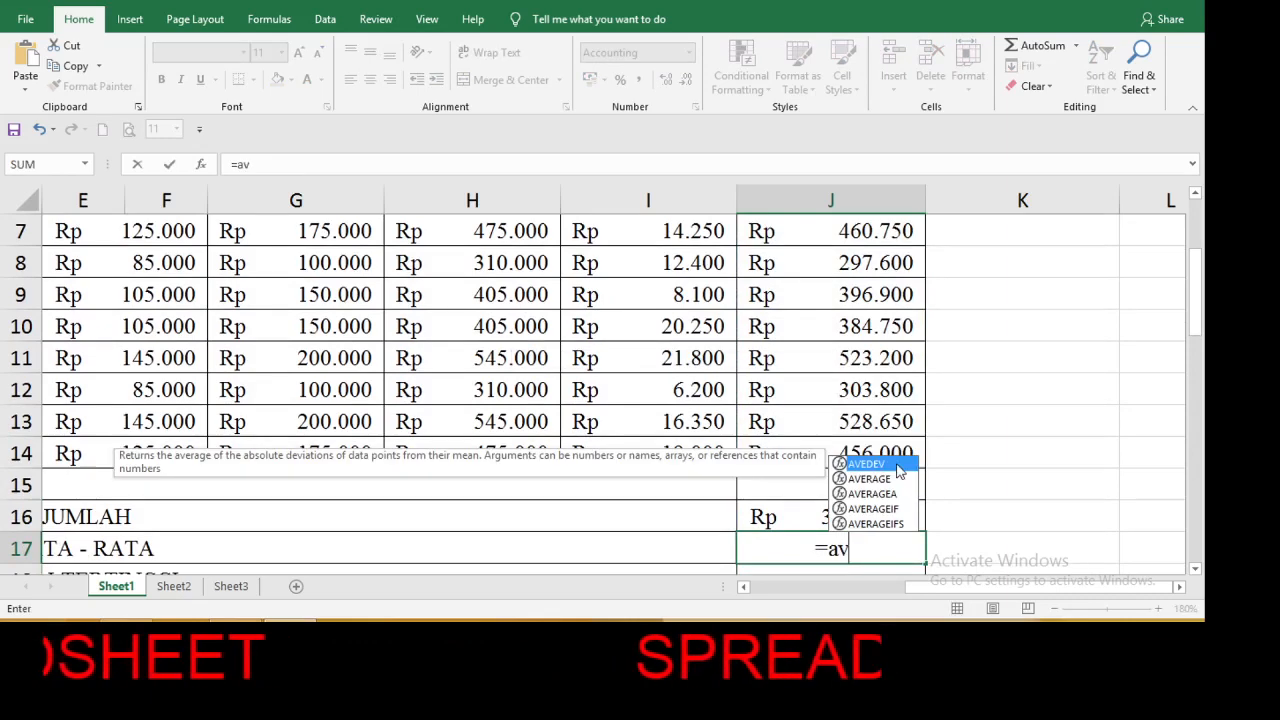
double_click(897, 465)
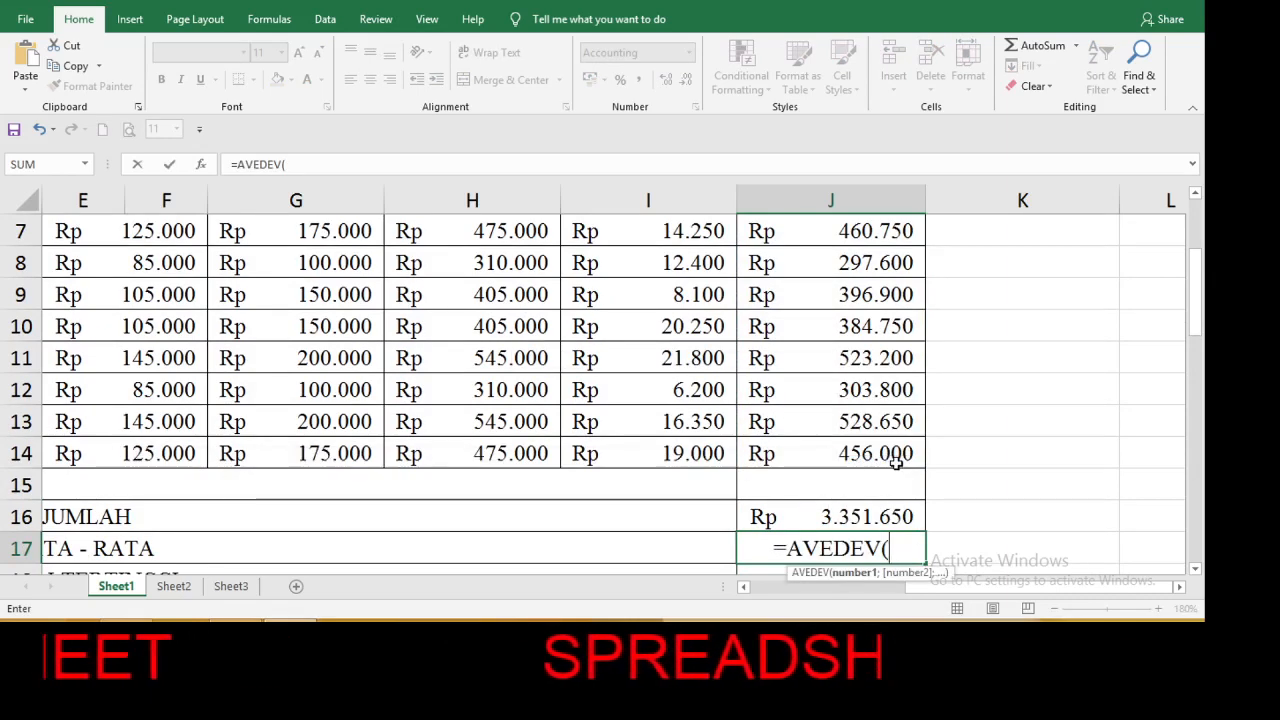
left_click_drag(894, 457, 876, 351)
key("Return")
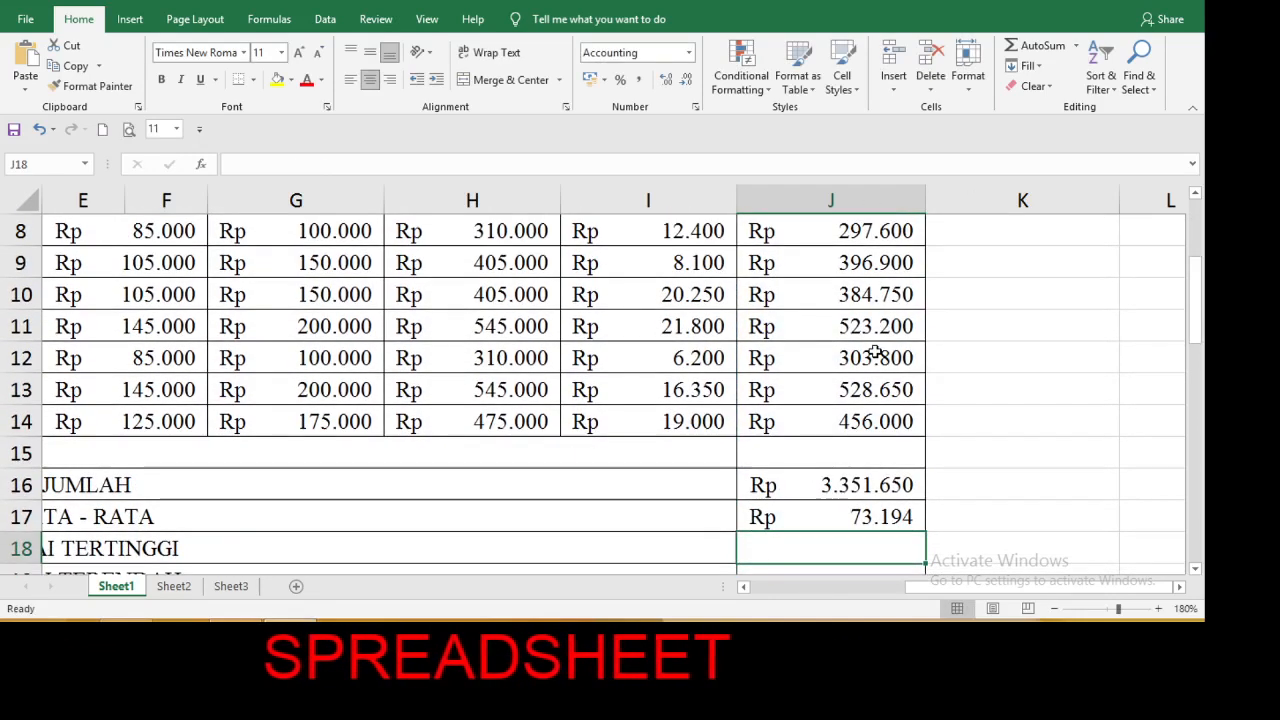
Find the highest Net Income in the TERTINGGI row with a MAX formula over J7:J14 in cell J18.
type("=")
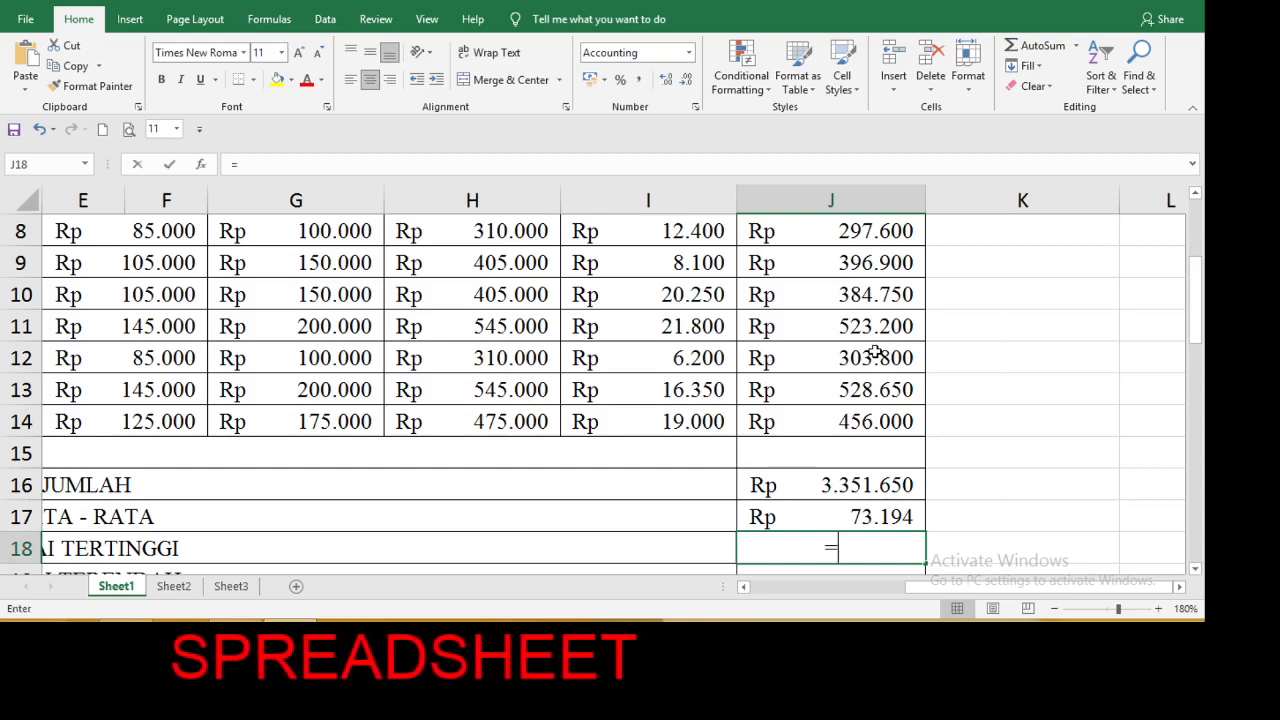
type("m")
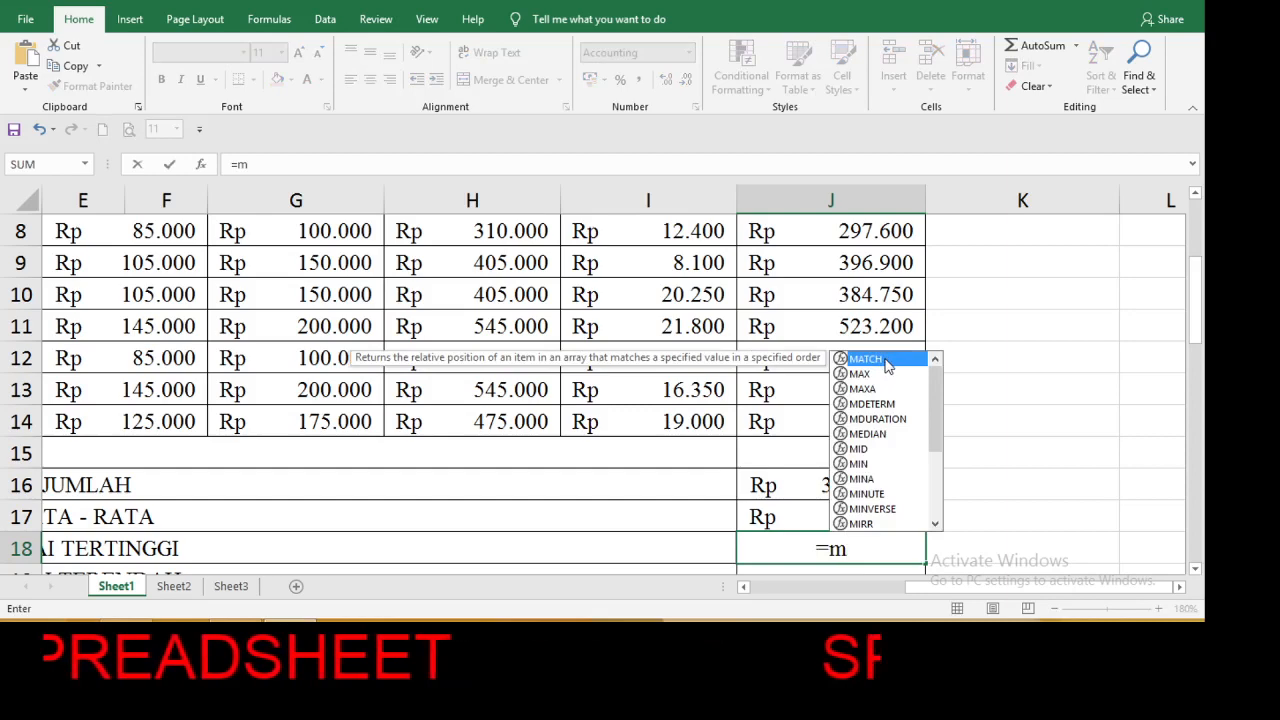
type("a")
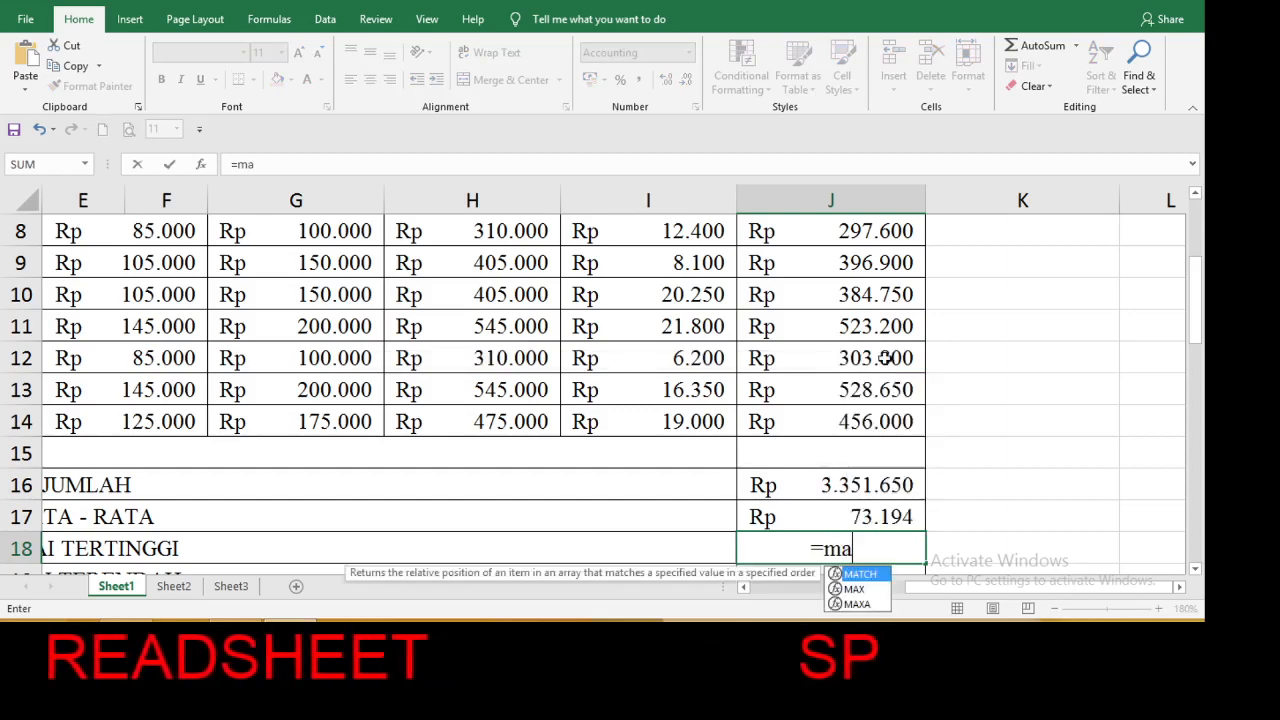
double_click(855, 590)
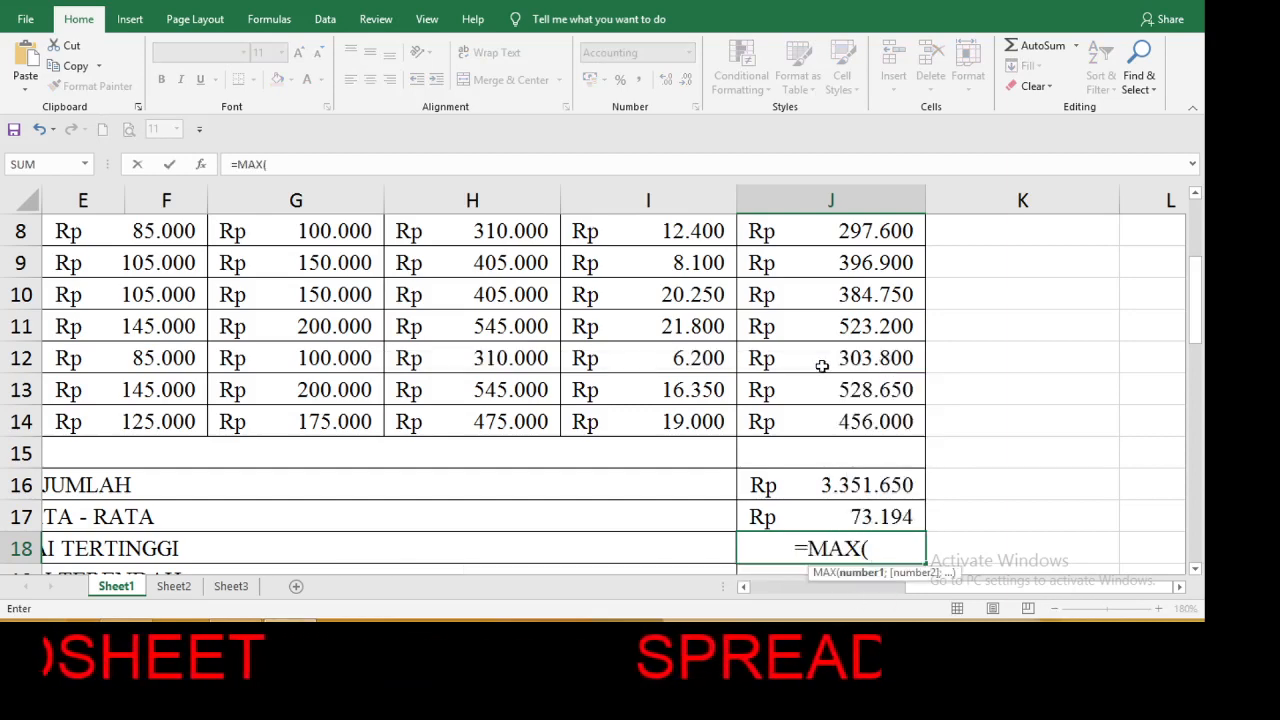
left_click_drag(834, 423, 837, 286)
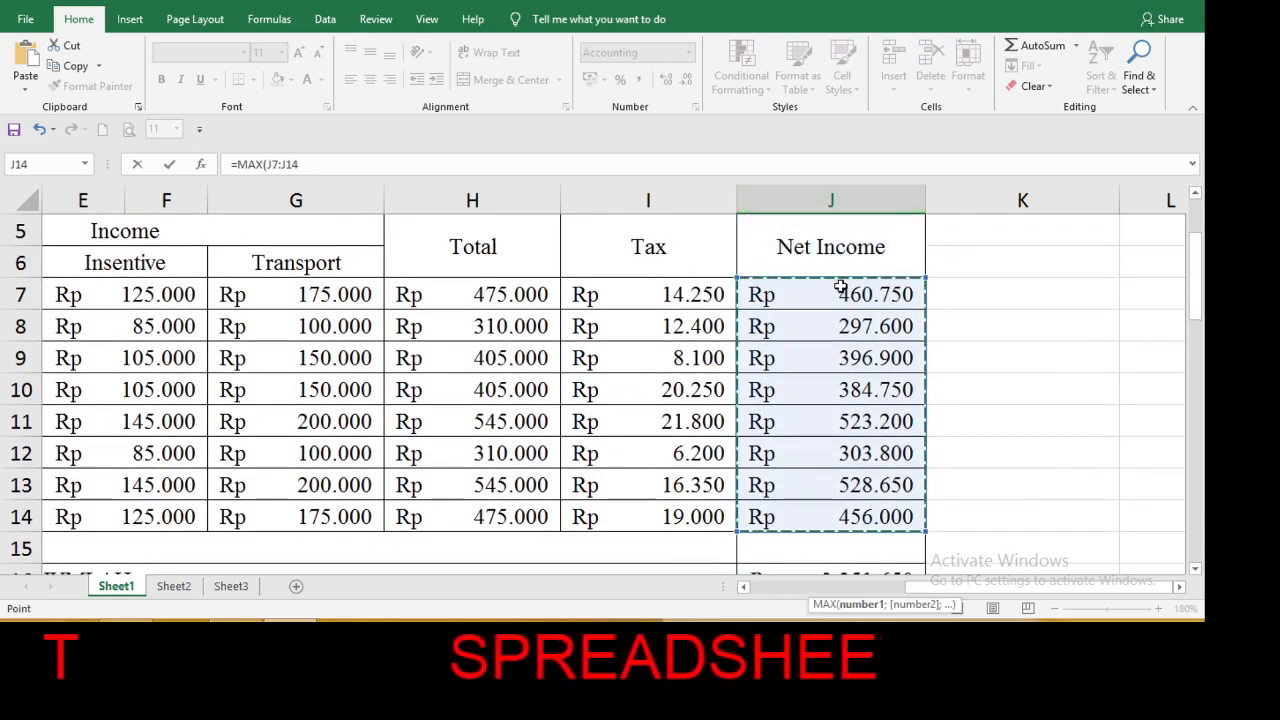
key("Return")
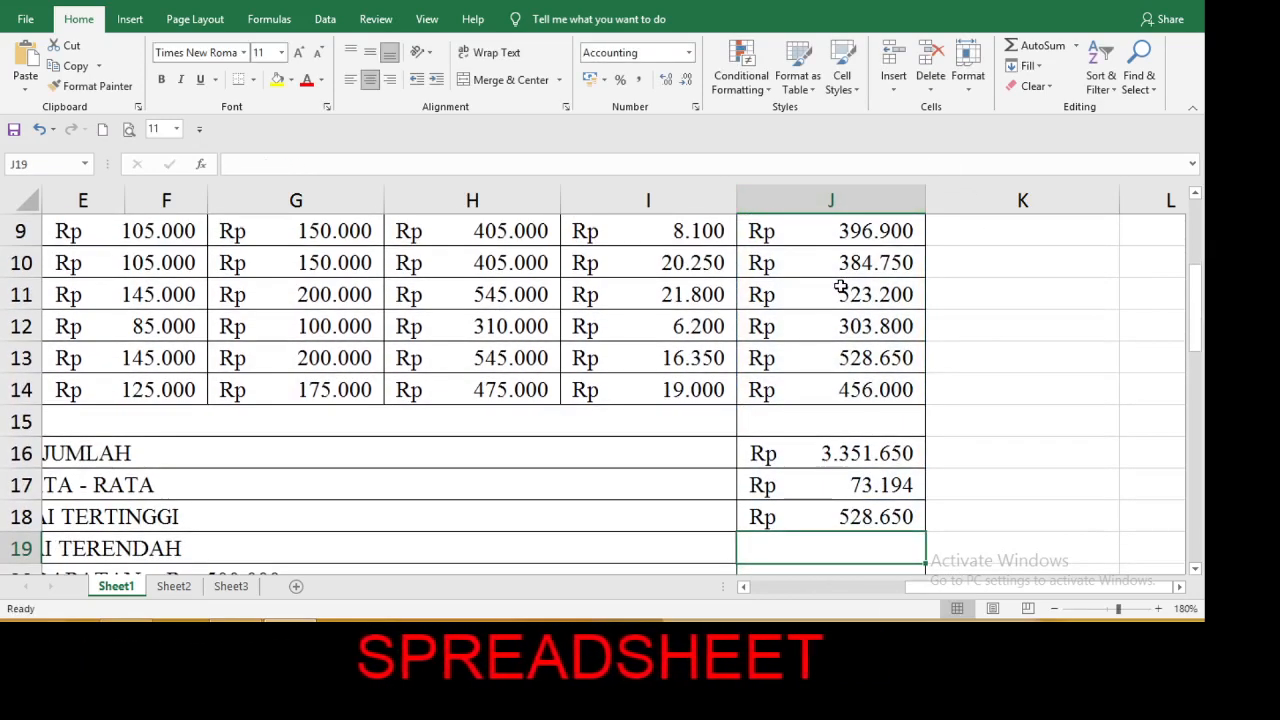
Find the lowest Net Income in the TERENDAH row with a MIN formula over the employees' Net Income values in cell J19.
type("=mi")
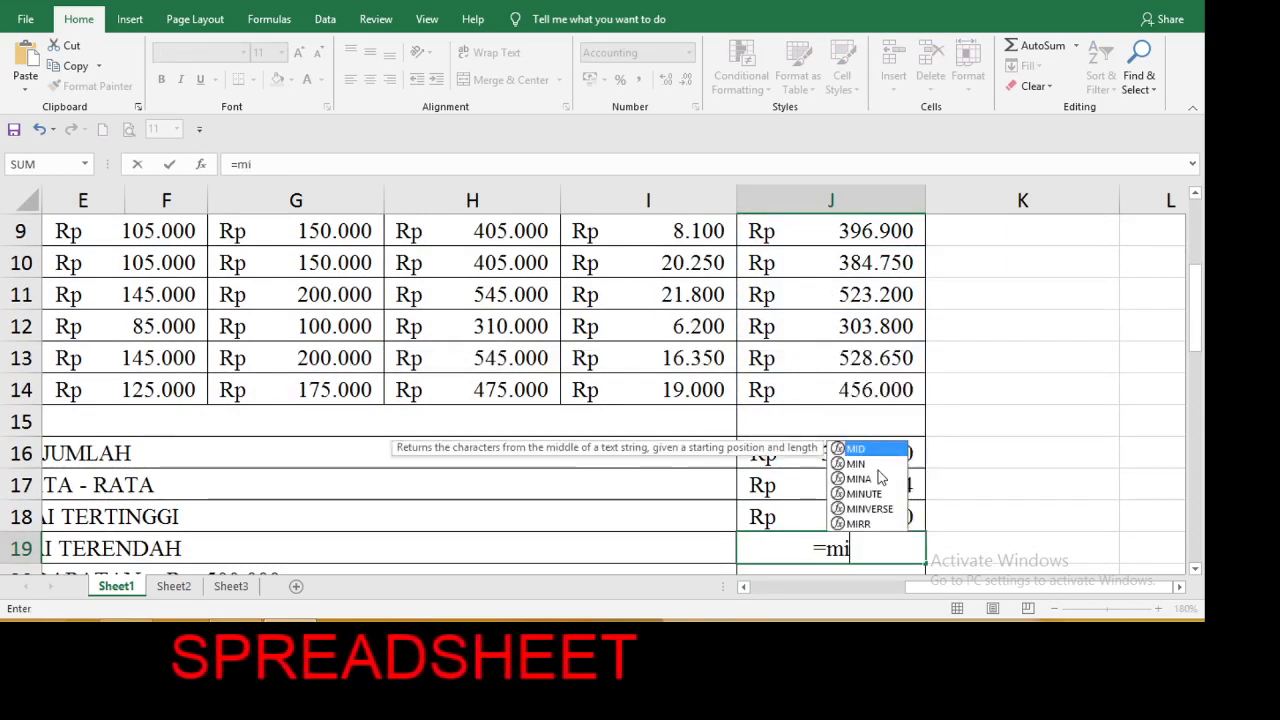
double_click(866, 464)
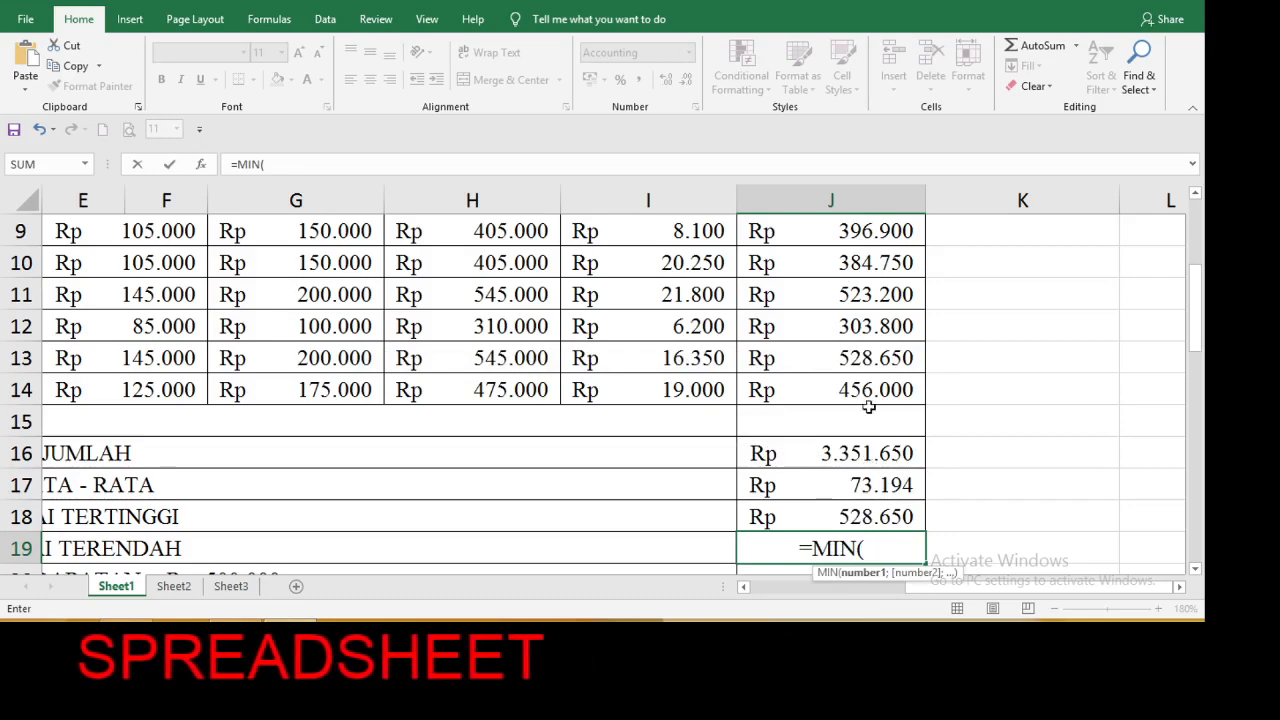
left_click_drag(869, 393, 857, 310)
key("Return")
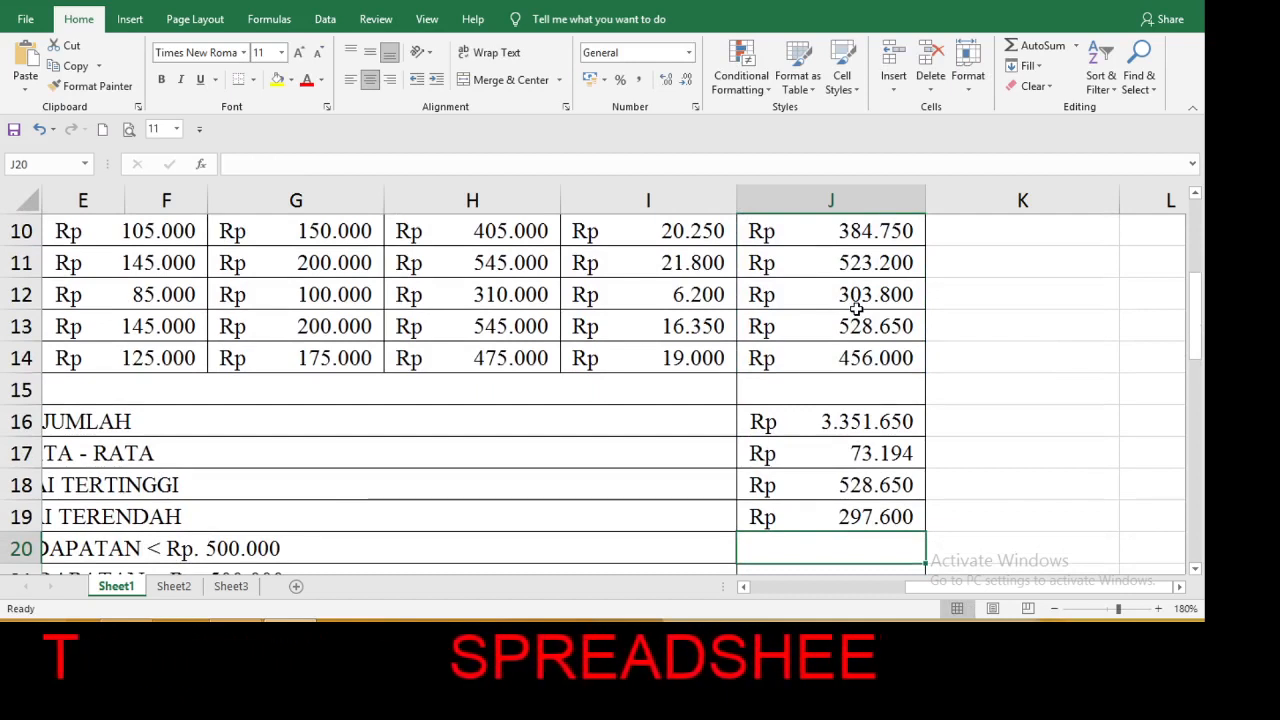
Count the Net Income values below Rp. 500.000 in cell J20 with =COUNTIF(J7:J14;"<500000").
type("=")
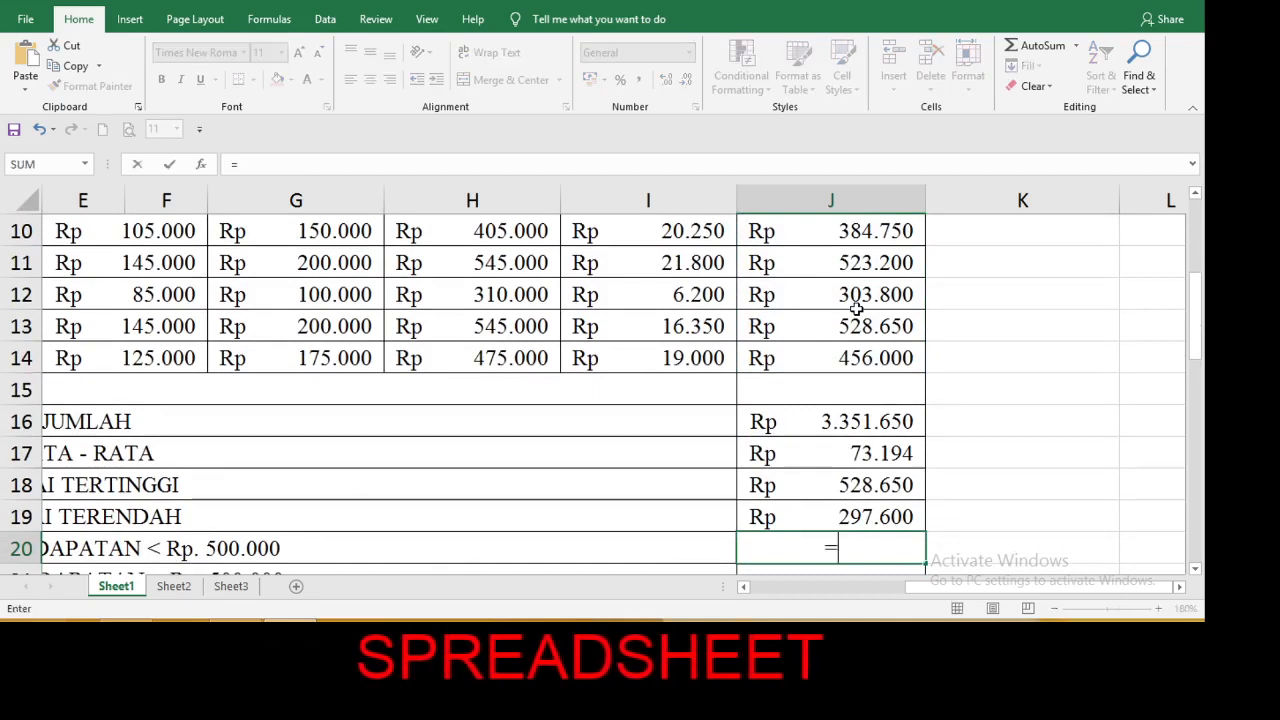
type("cou")
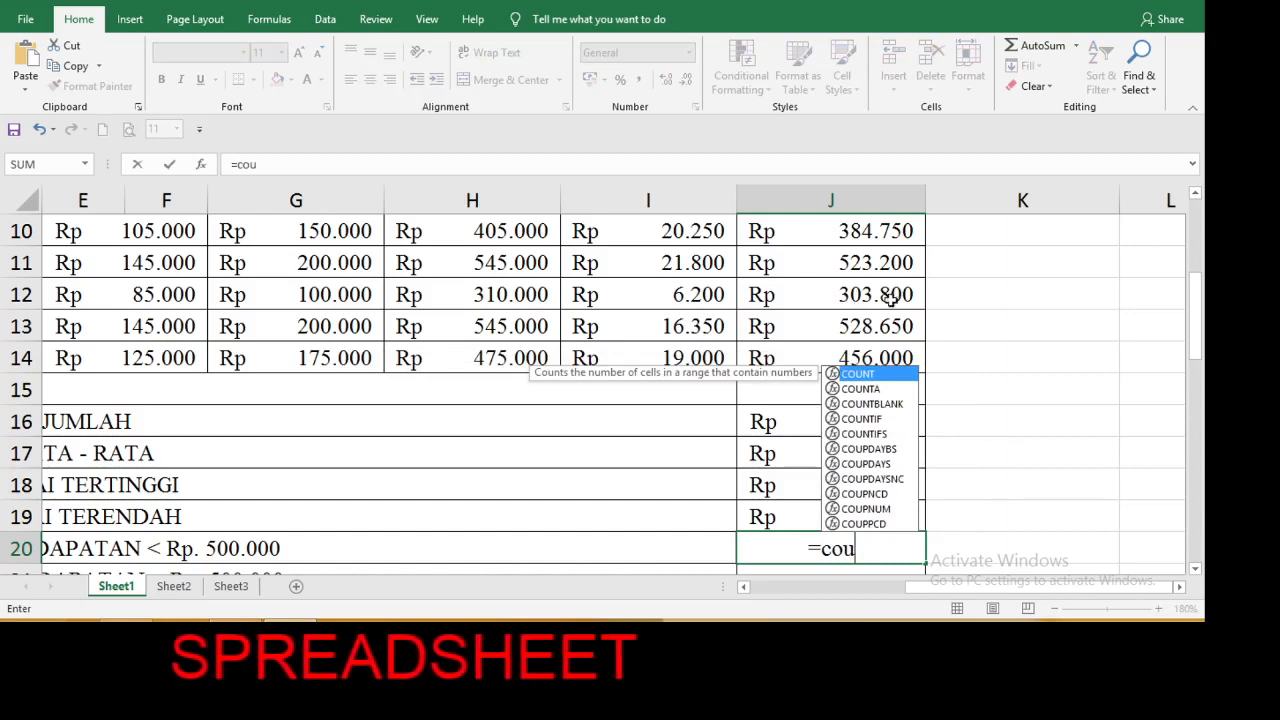
left_click(874, 420)
double_click(874, 420)
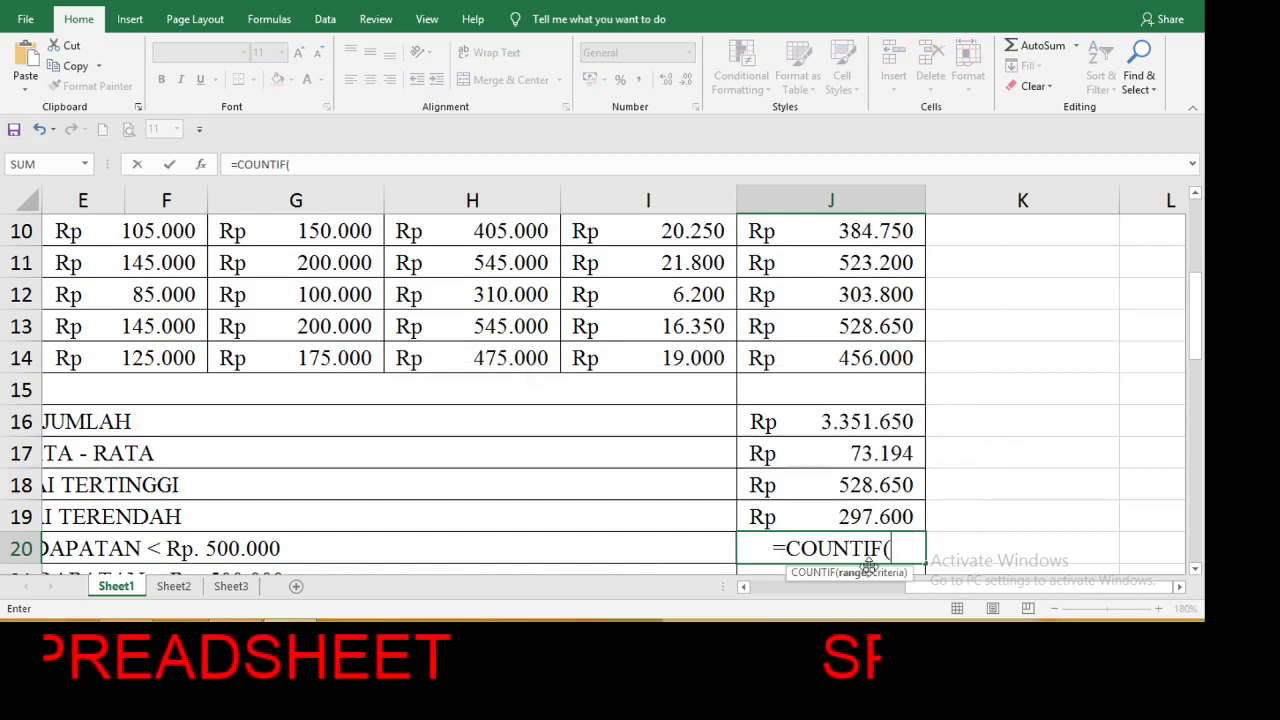
left_click_drag(854, 358, 857, 325)
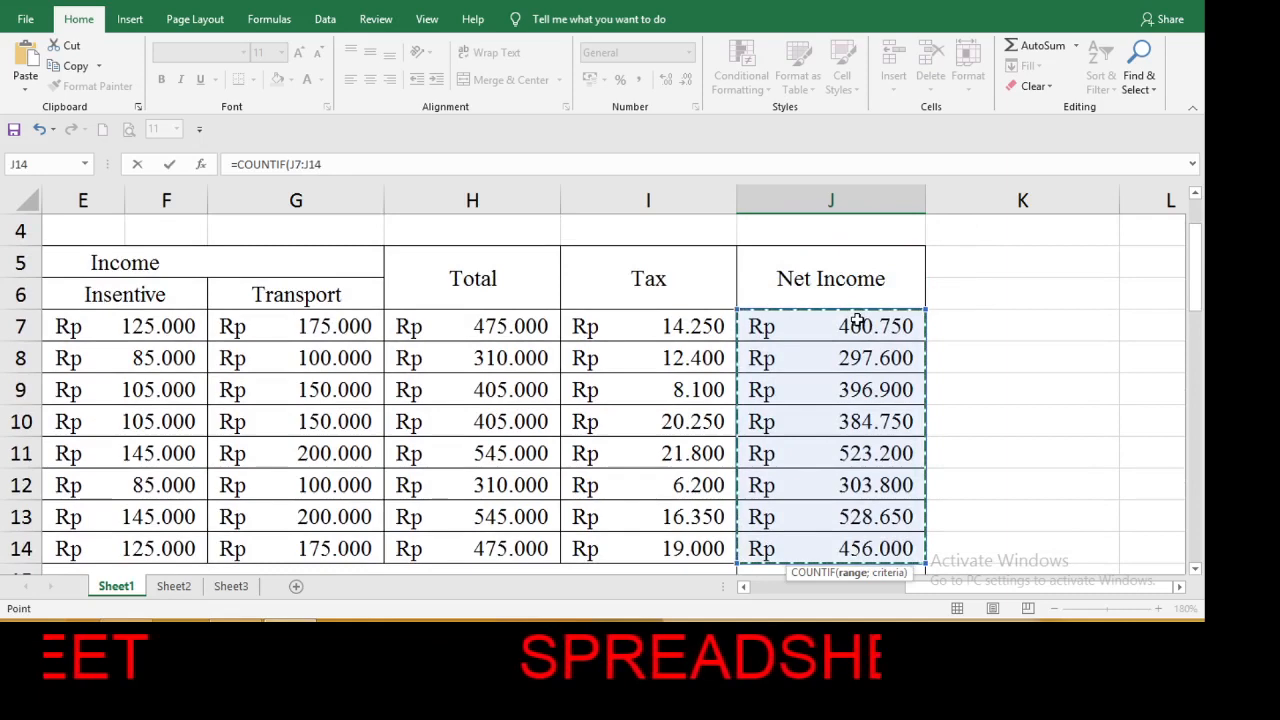
left_click(1196, 567)
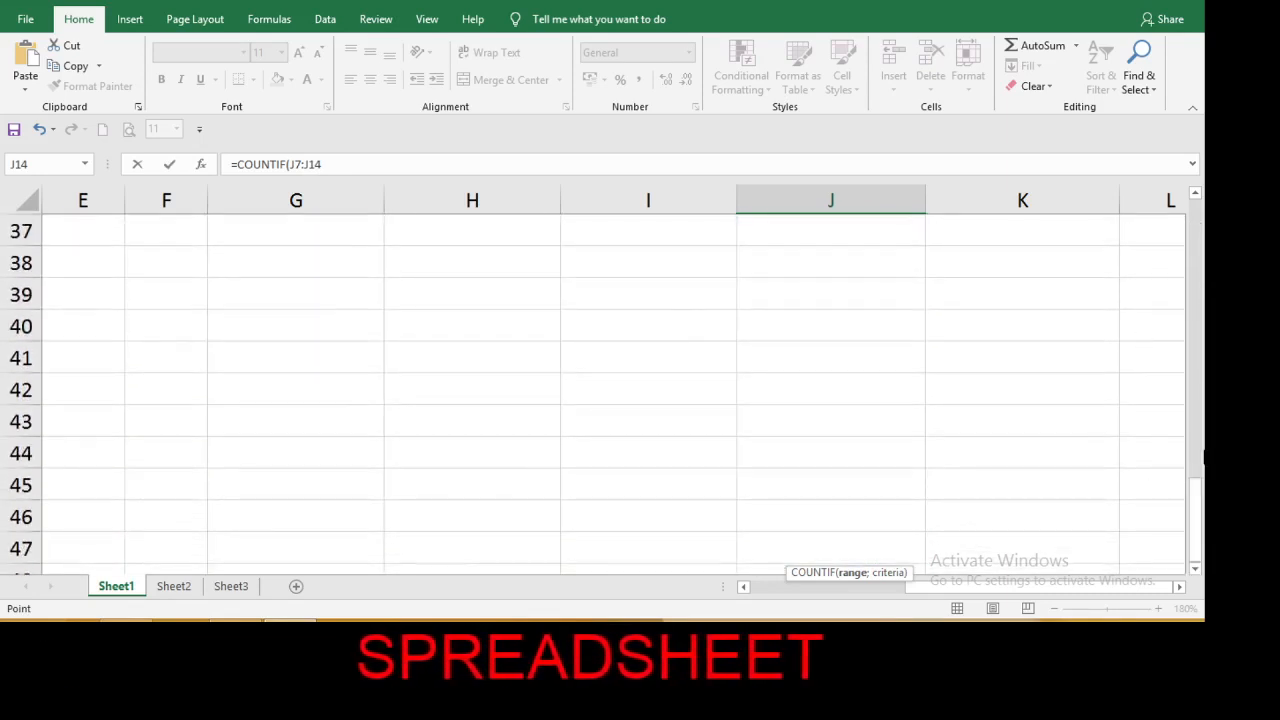
left_click_drag(1196, 511, 1196, 346)
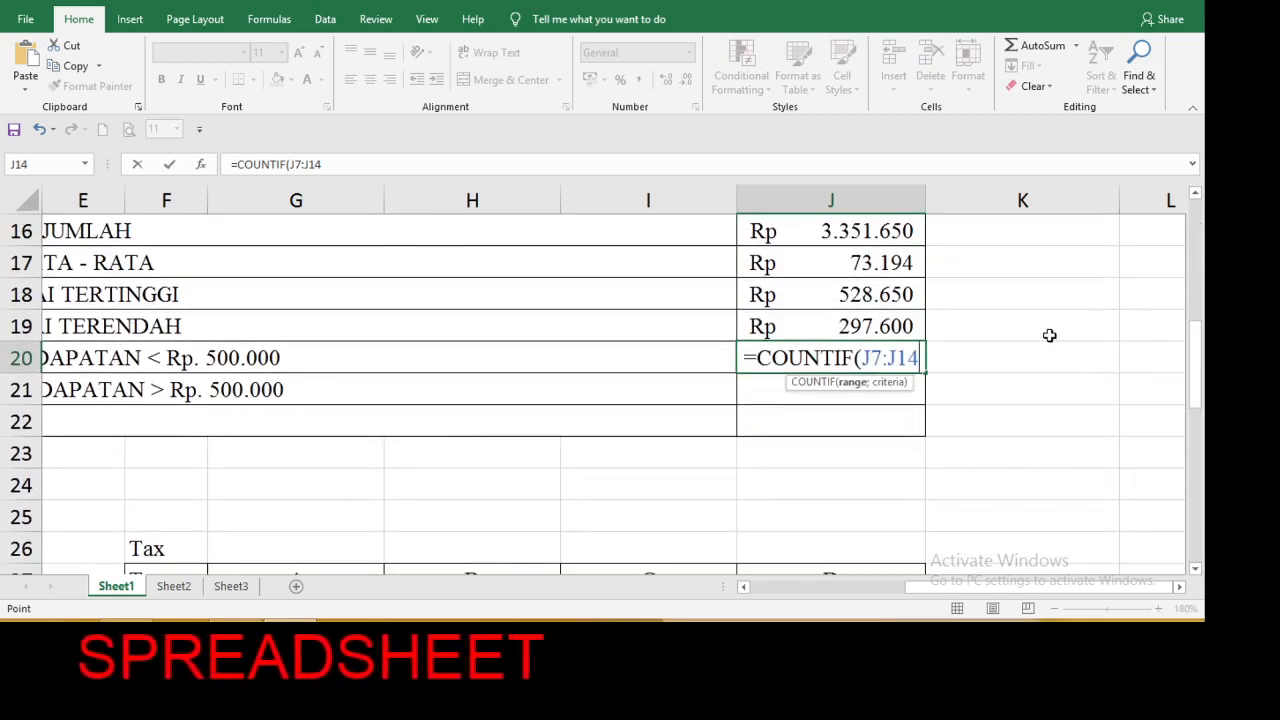
type(";")
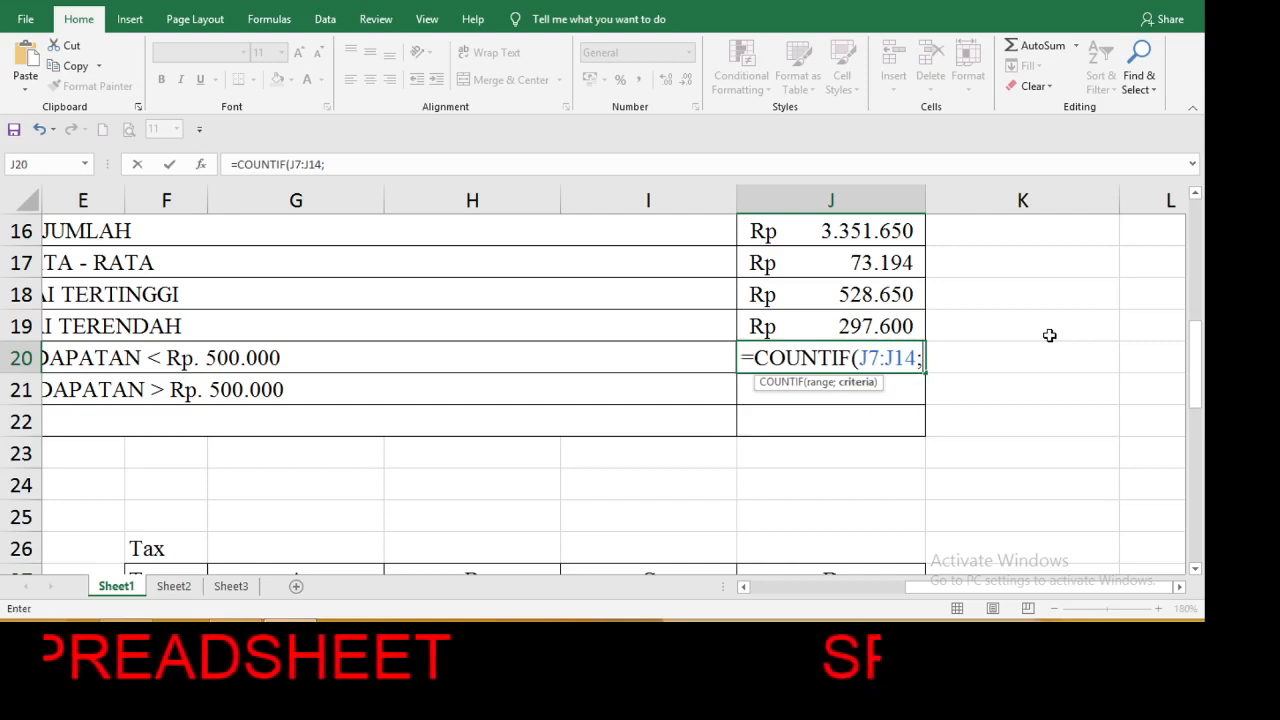
type("\"")
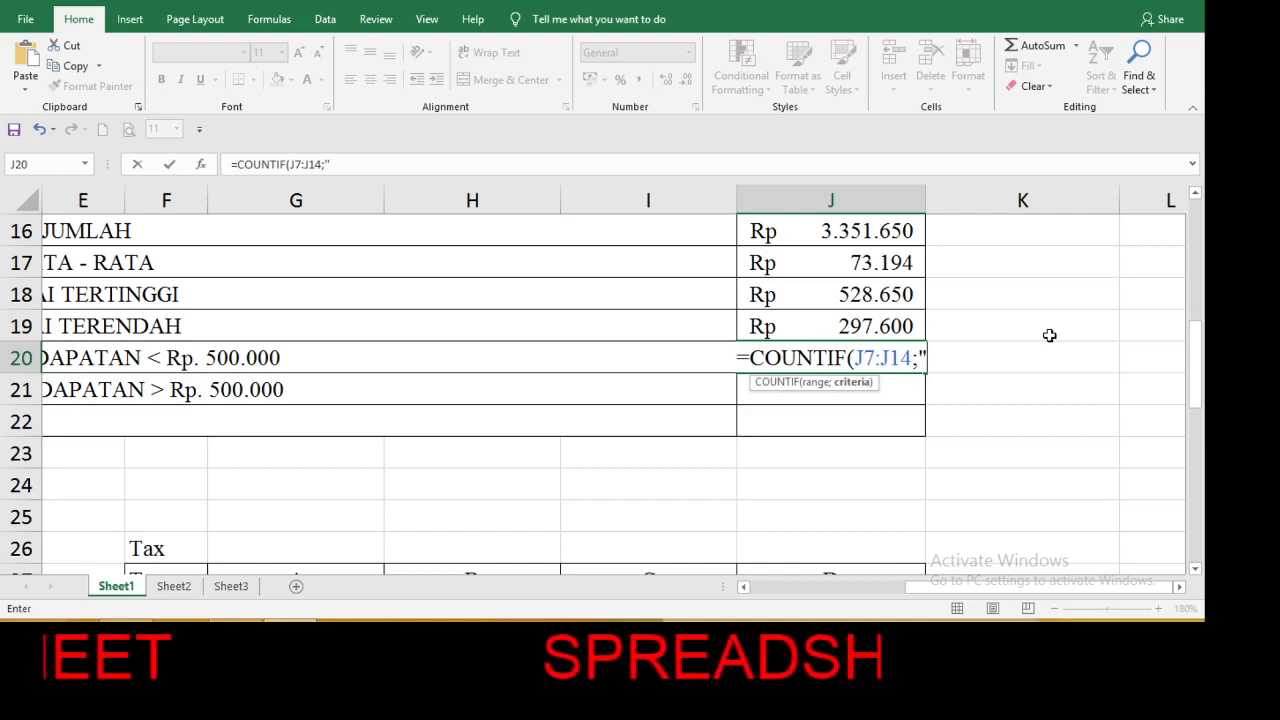
type("<")
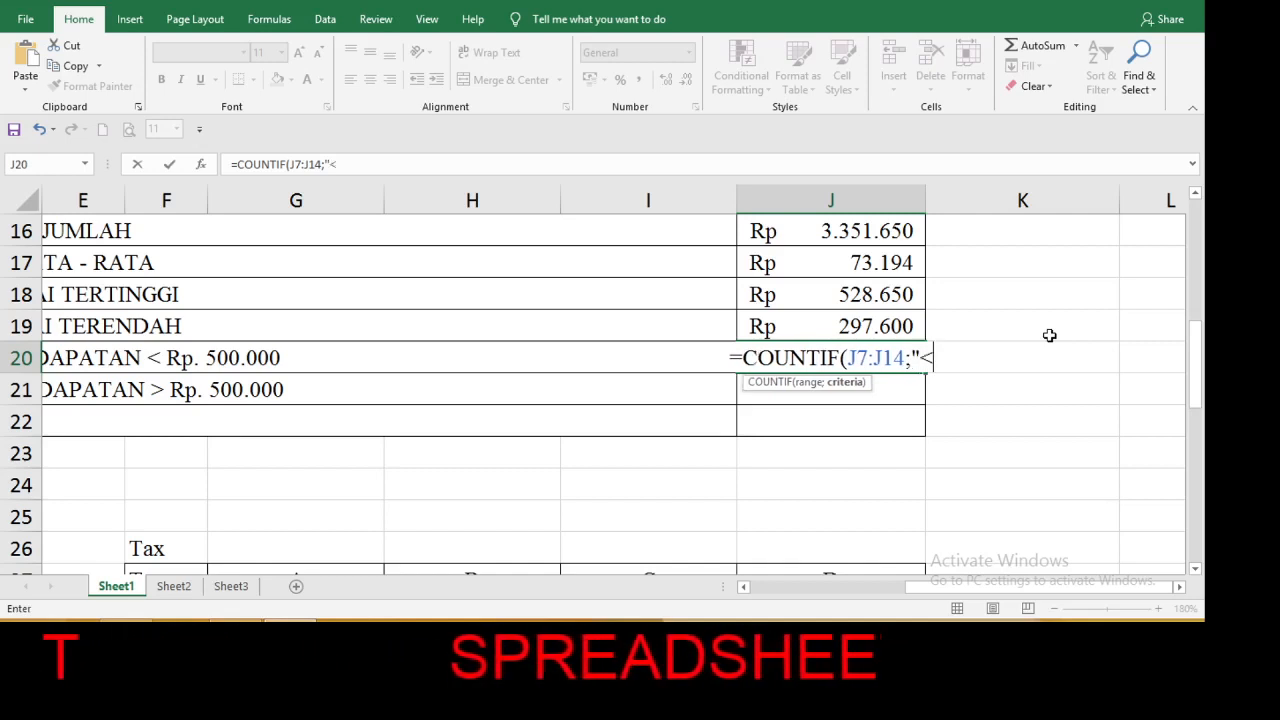
type("500")
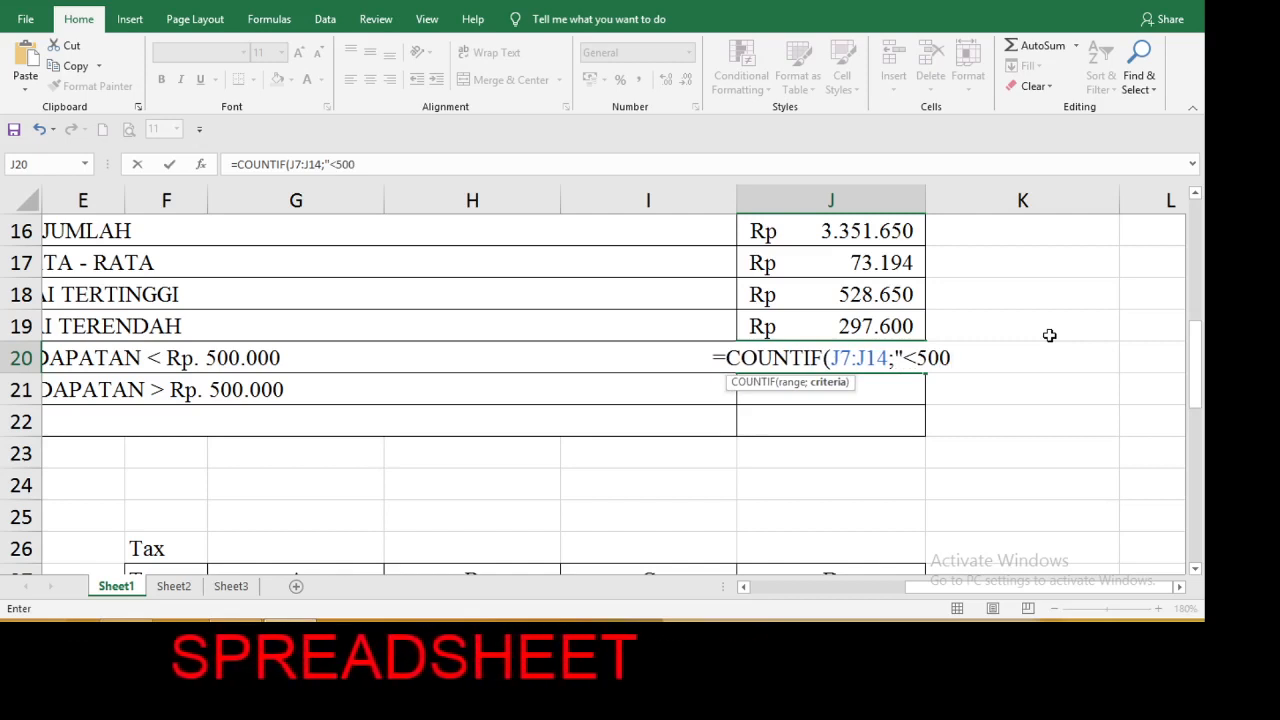
type("000")
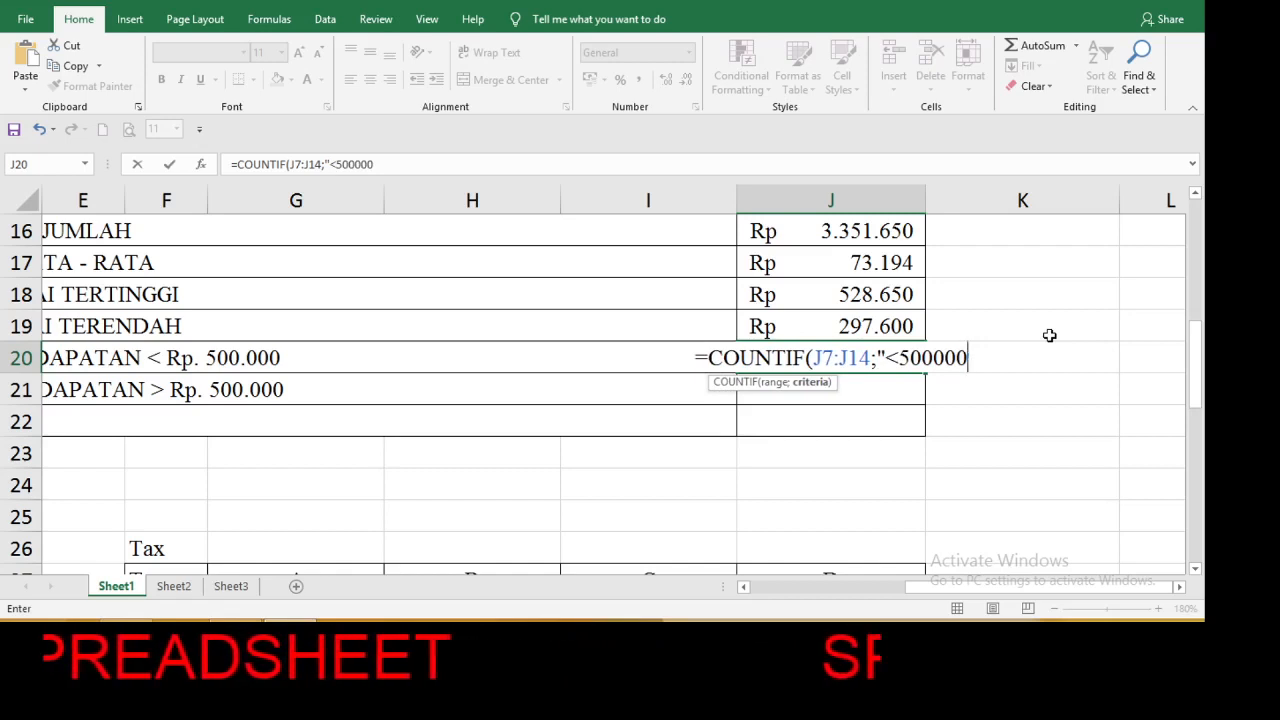
type("\")")
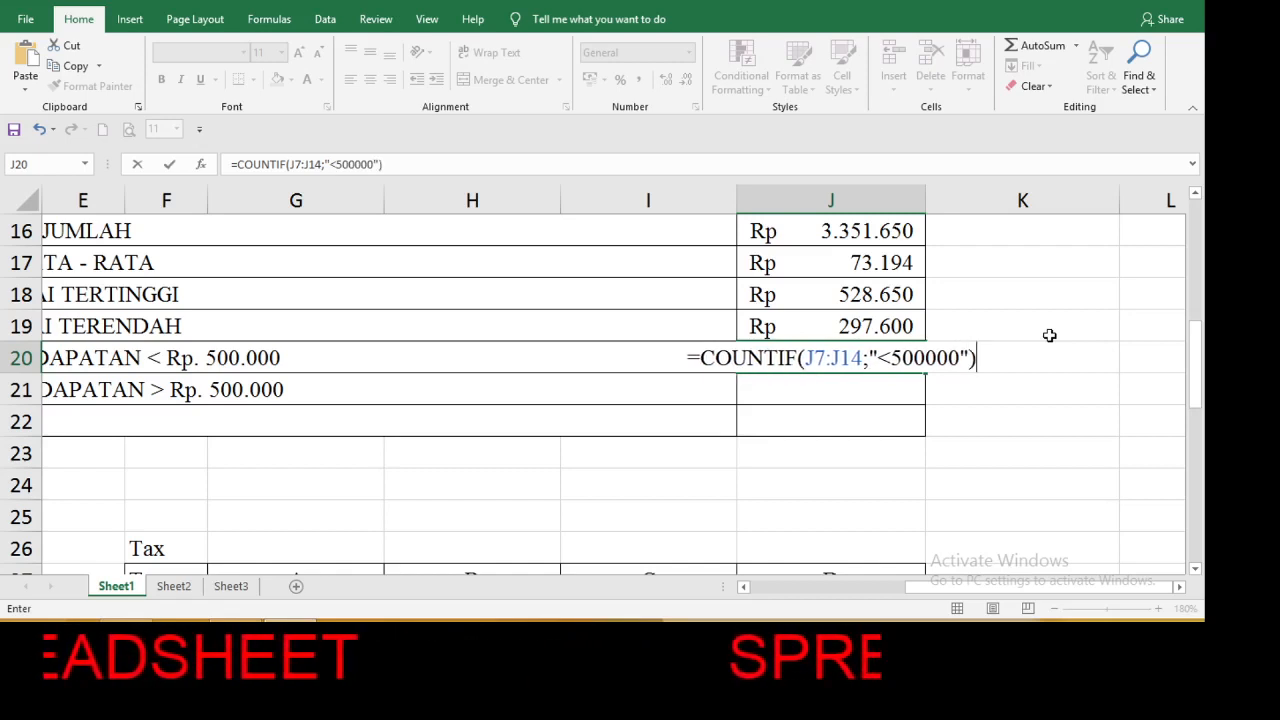
key("Return")
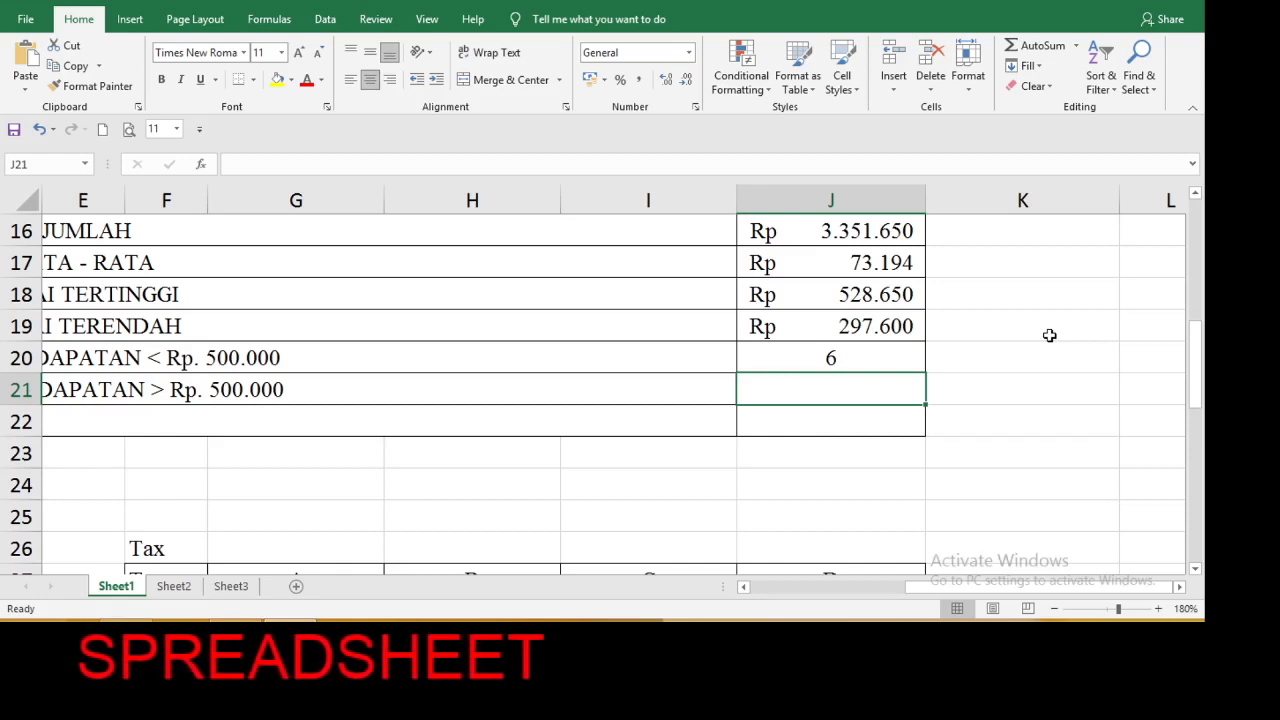
Check each Net Income value from J7 to J14 against the 500.000 limit, ending at the empty cell J21.
key("super+c")
left_click(1017, 325)
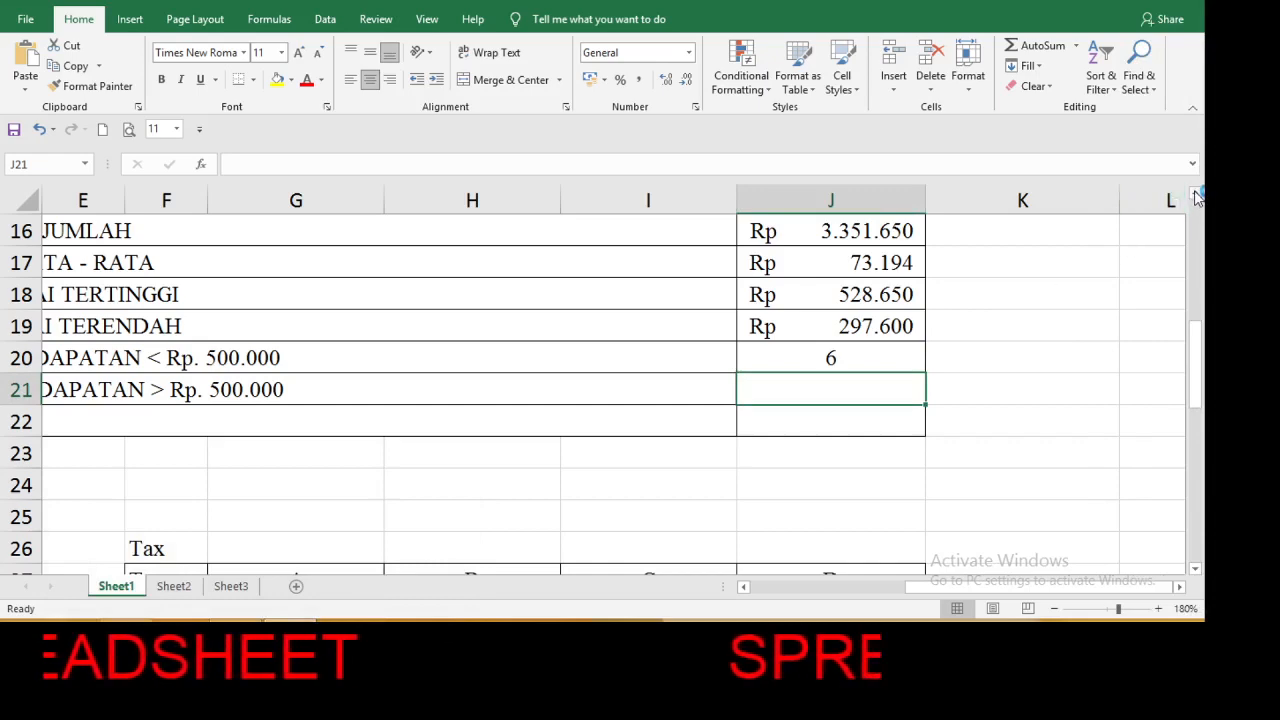
scroll(1197, 197, "up", 2)
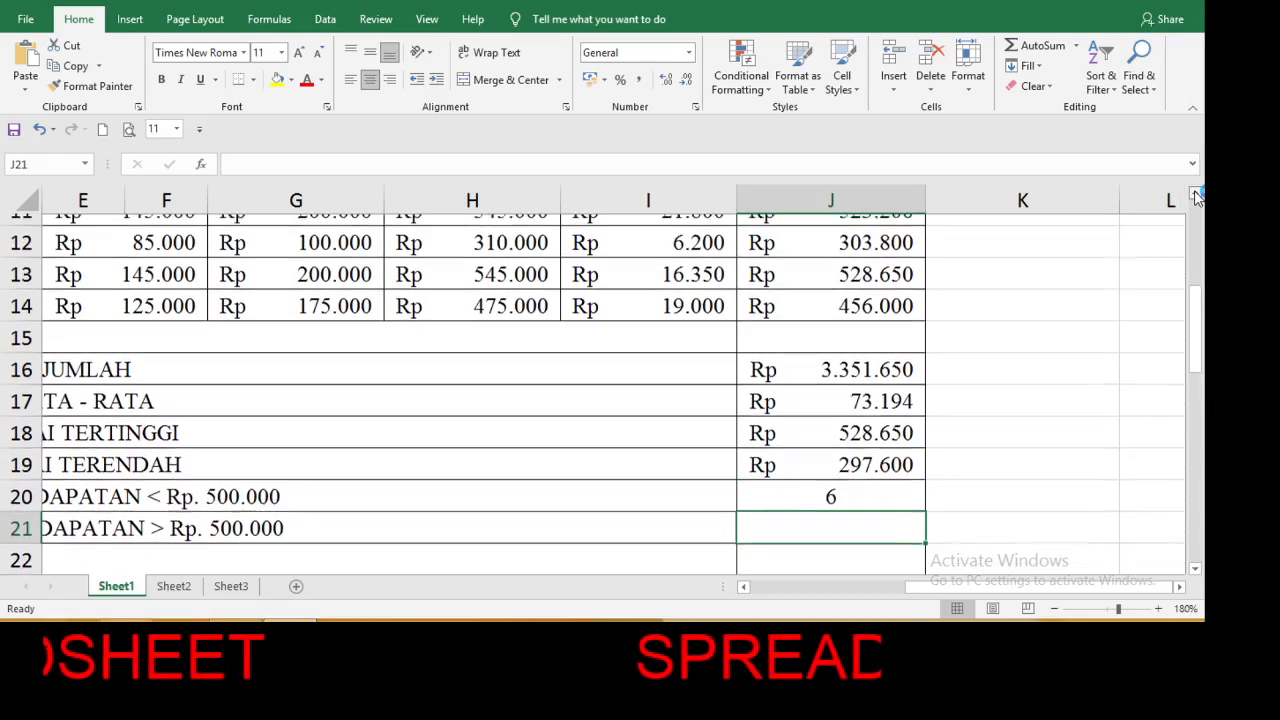
scroll(1197, 197, "up", 2)
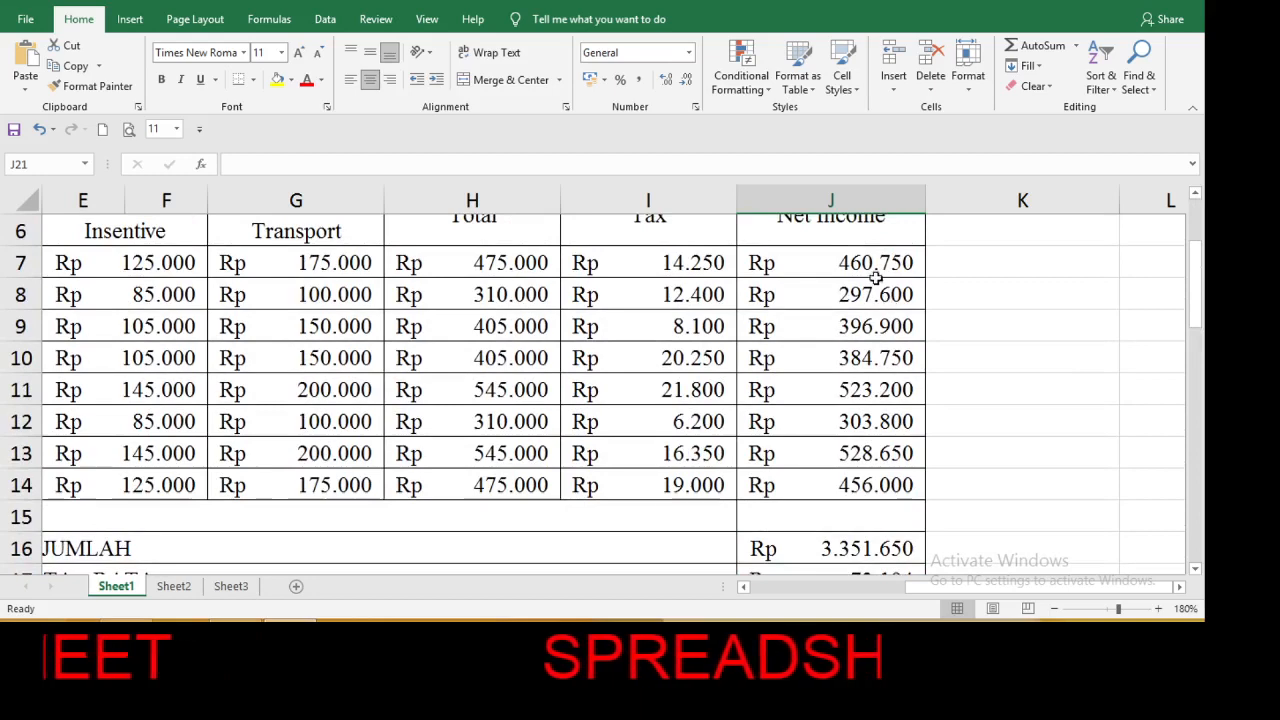
left_click(876, 262)
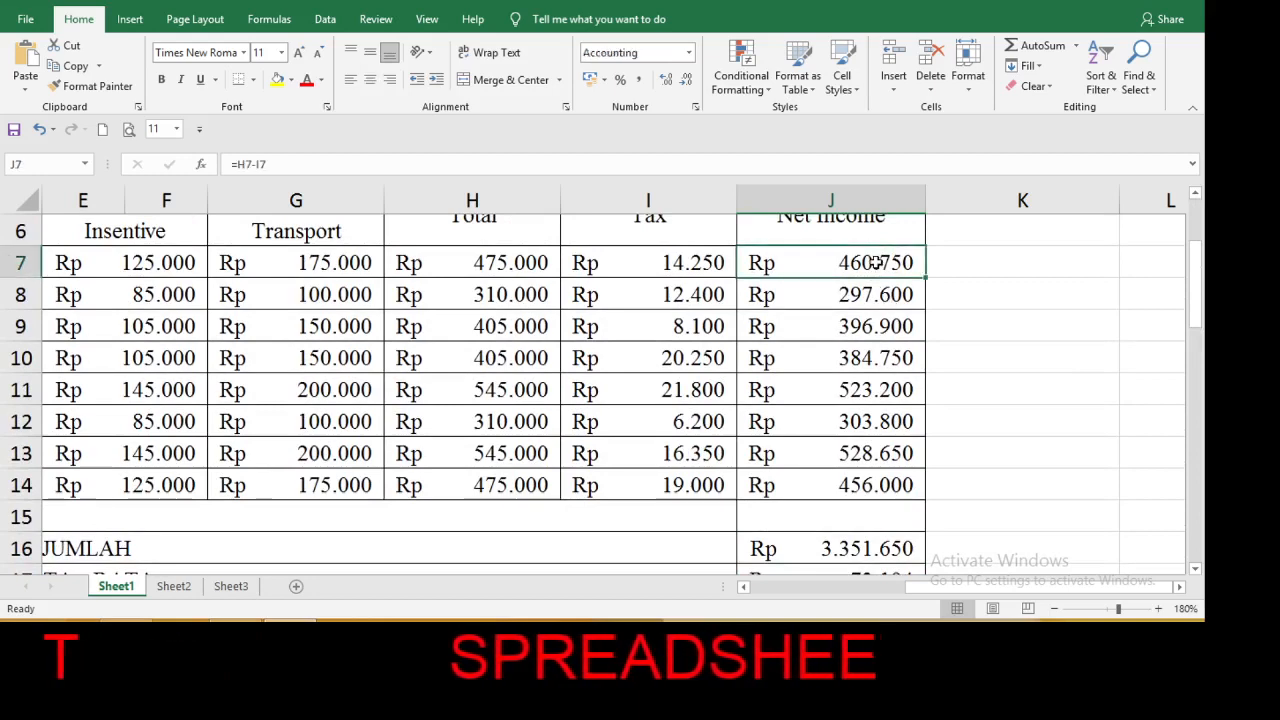
key("Down")
key("Down")
key("Down")
key("Down")
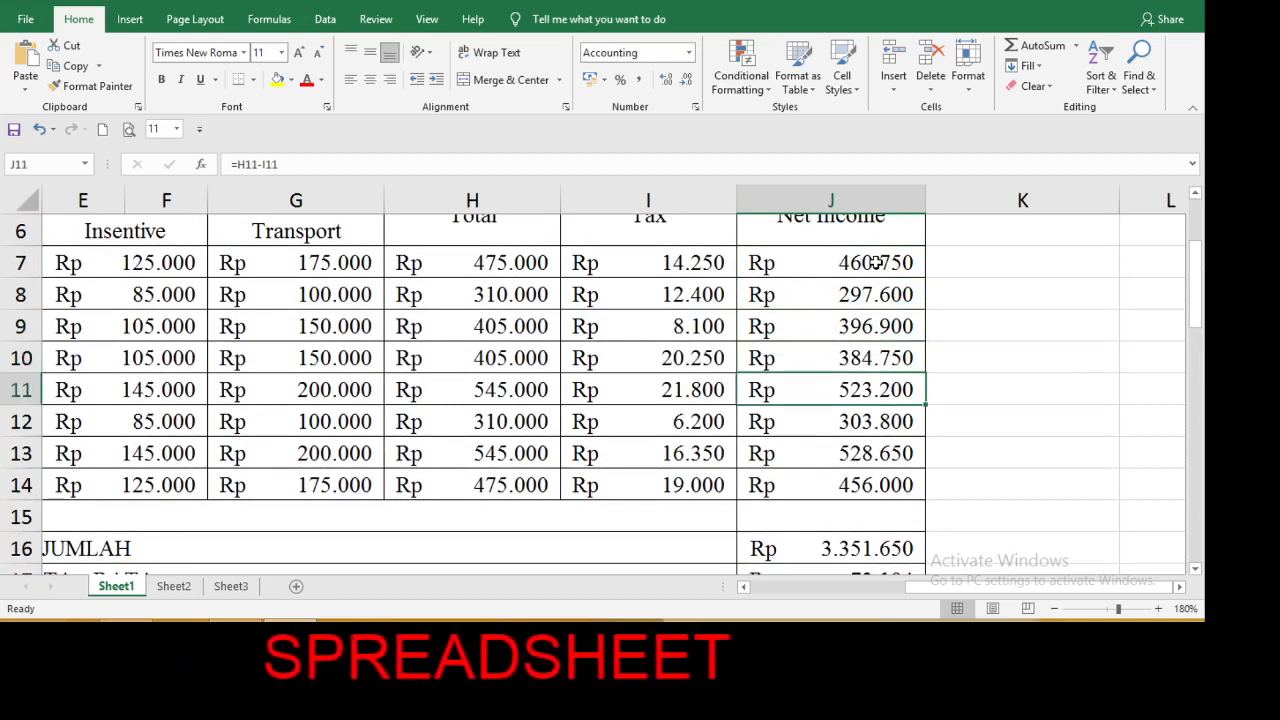
key("Down")
key("Down")
key("Down")
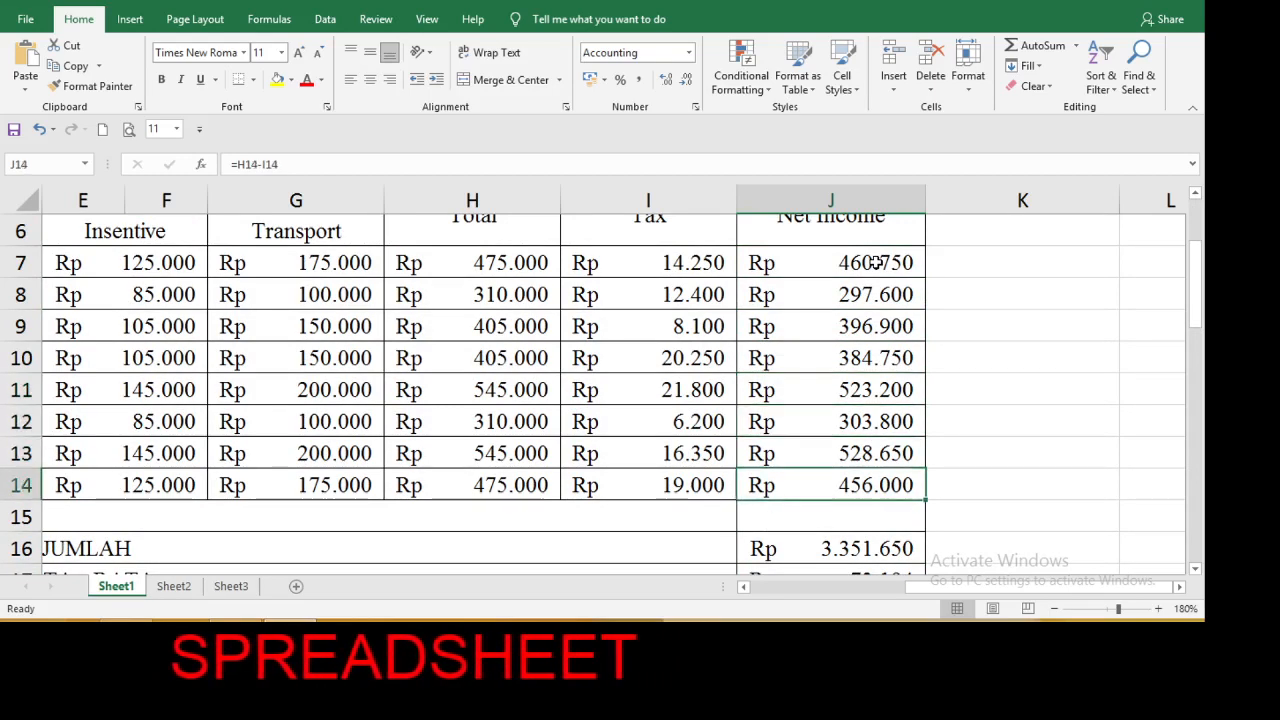
key("Down")
key("Down")
key("Down")
key("Down")
key("Down")
key("Down")
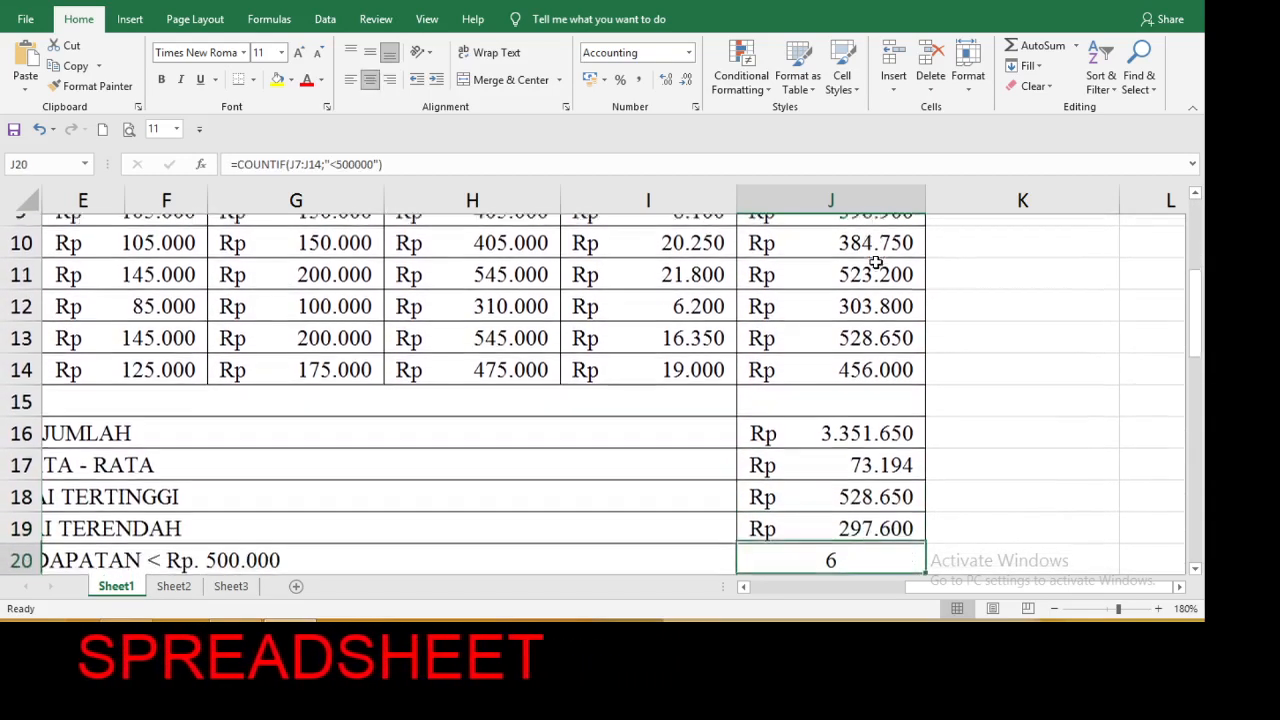
key("Down")
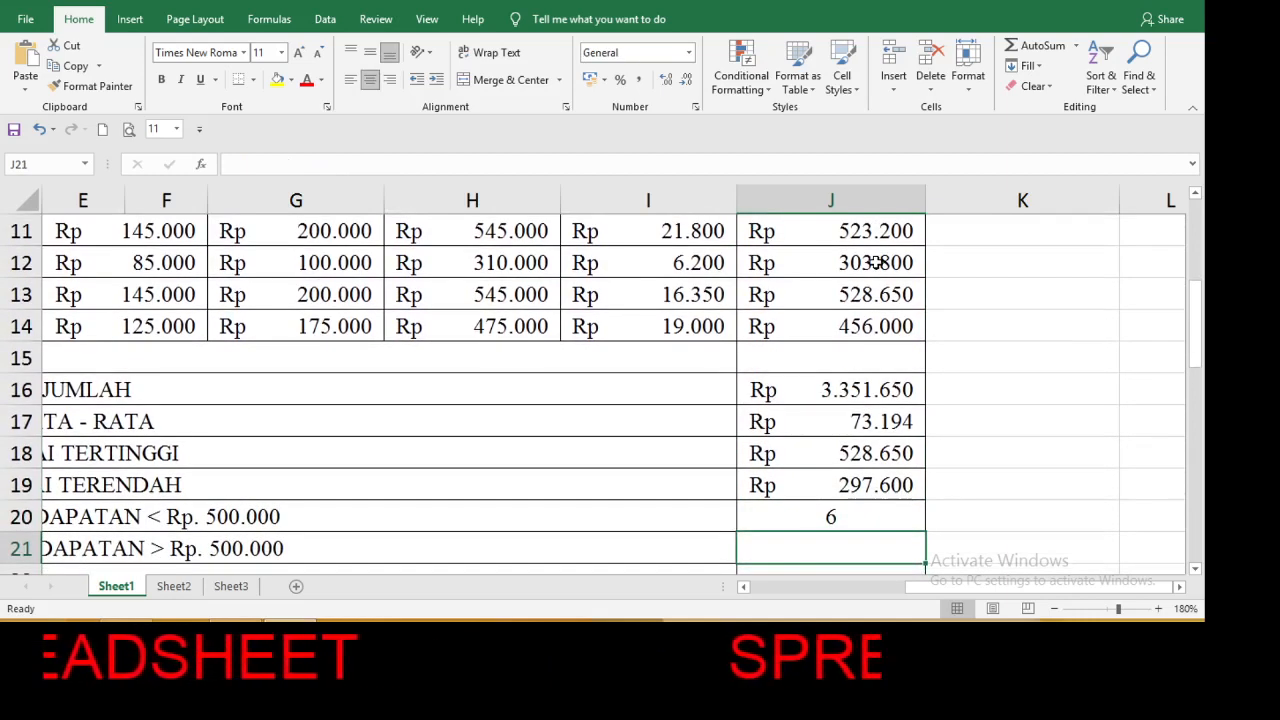
Start a COUNTIF formula in cell J21 with the Net Income values J7:J14 as its range.
type("=")
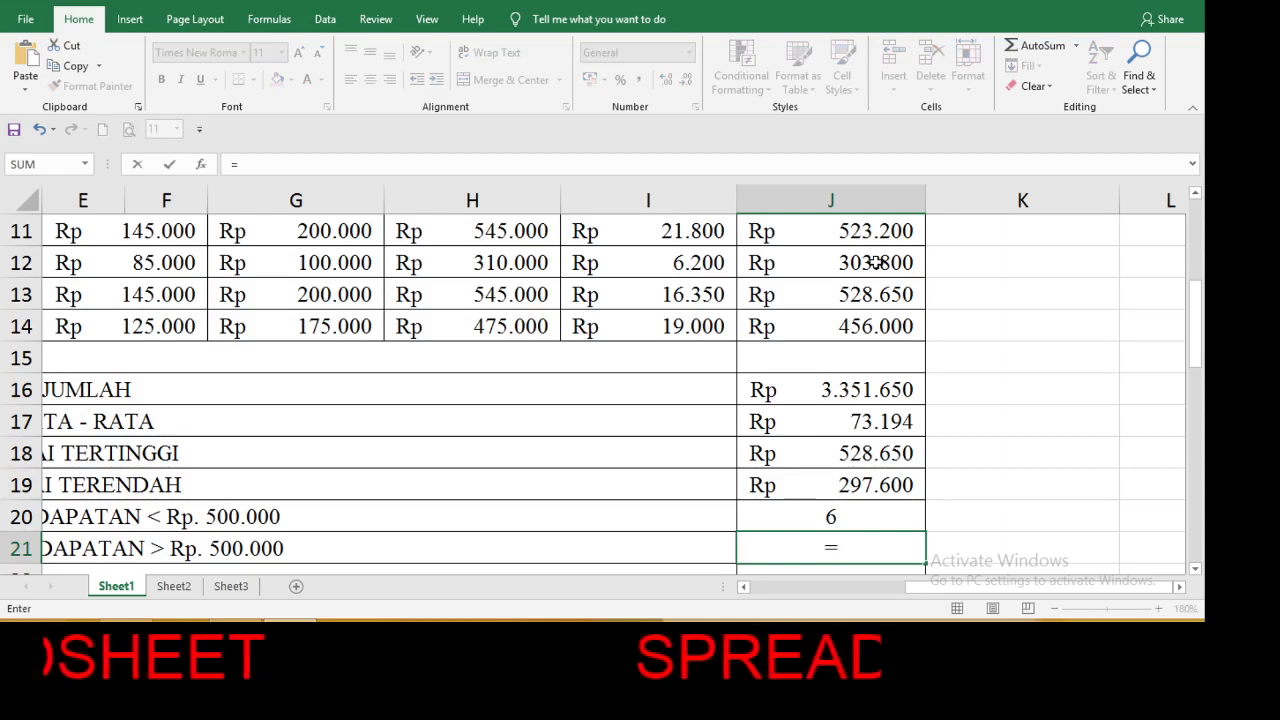
type("cou")
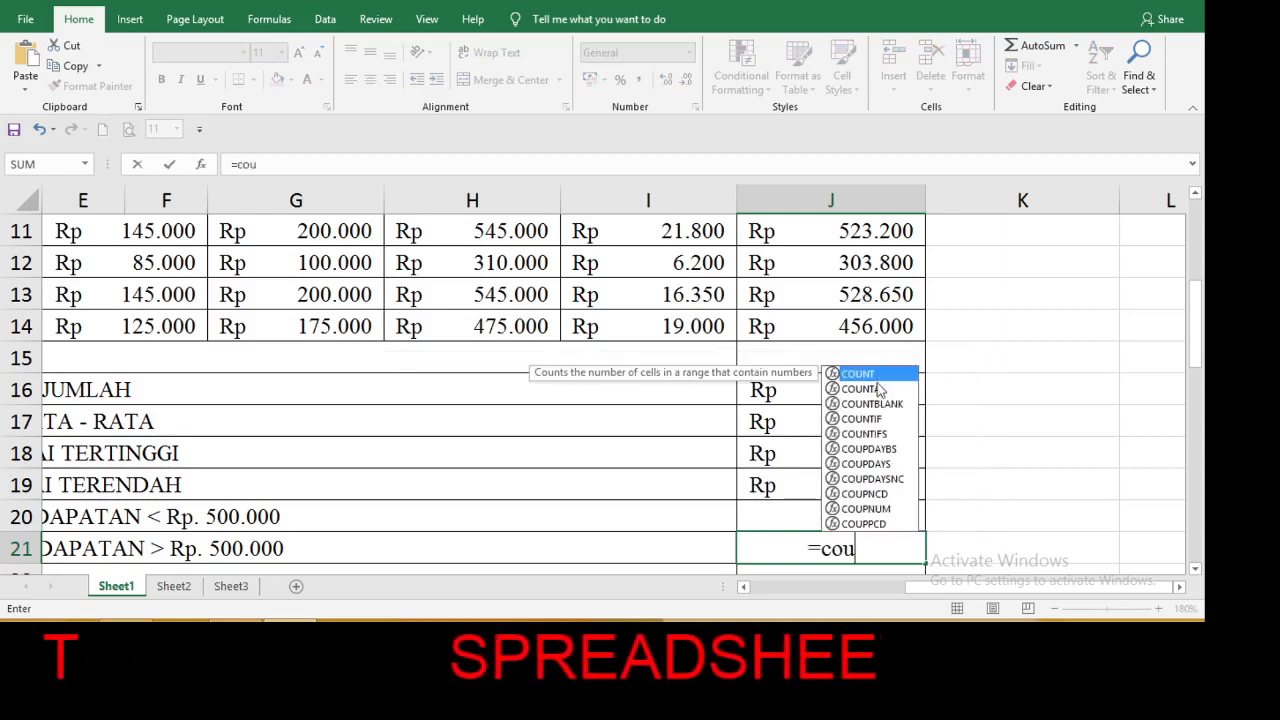
double_click(878, 420)
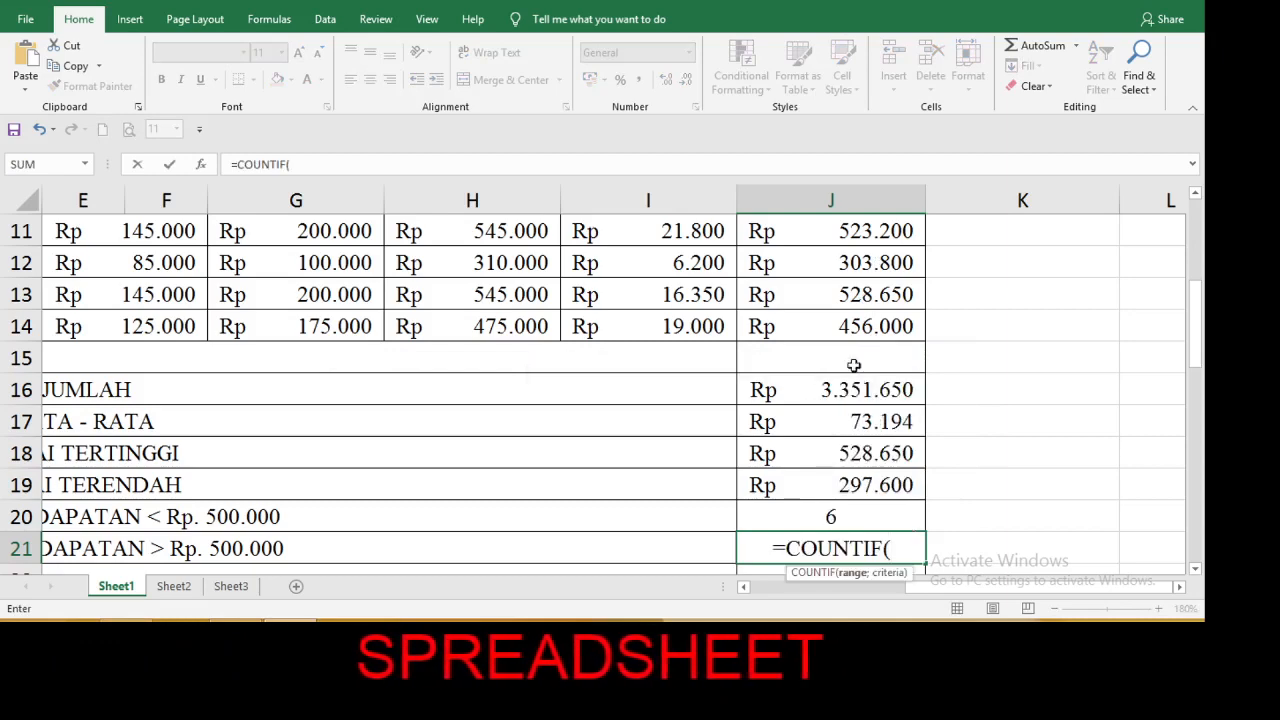
left_click_drag(847, 330, 840, 230)
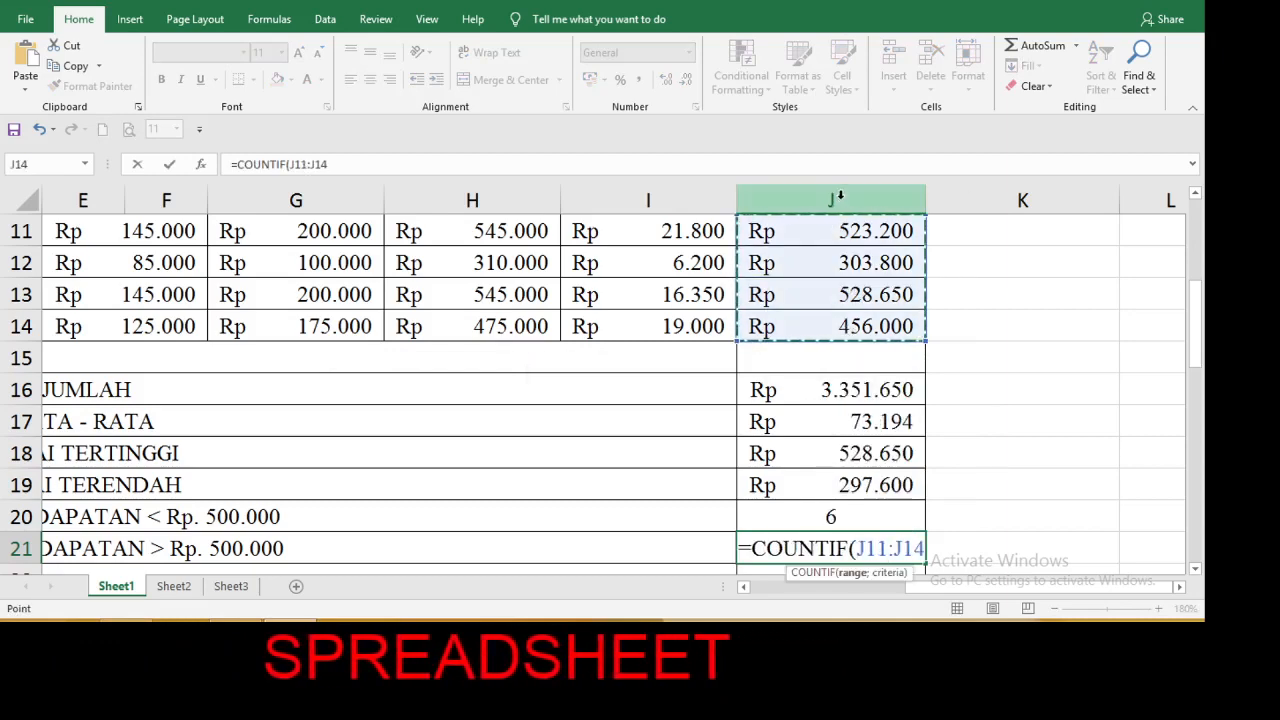
left_click(837, 195)
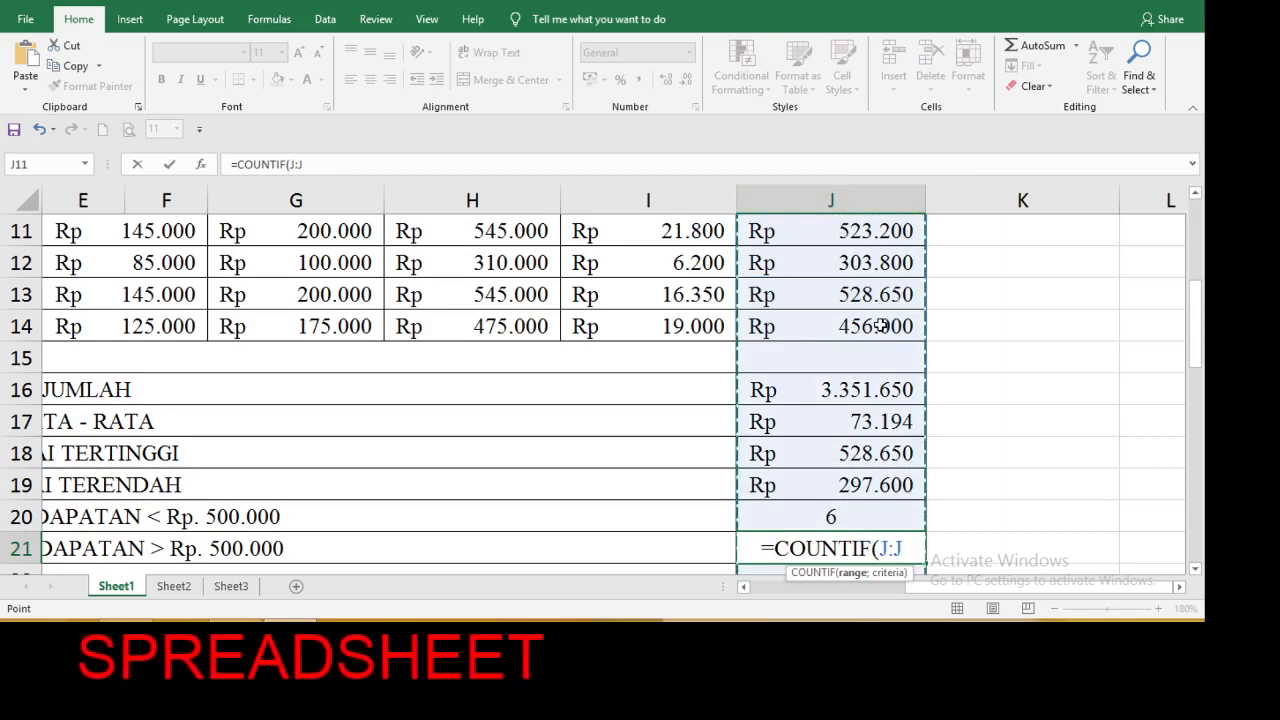
mouse_move(870, 326)
left_mouse_down()
mouse_move(857, 262)
mouse_move(858, 326)
left_mouse_up()
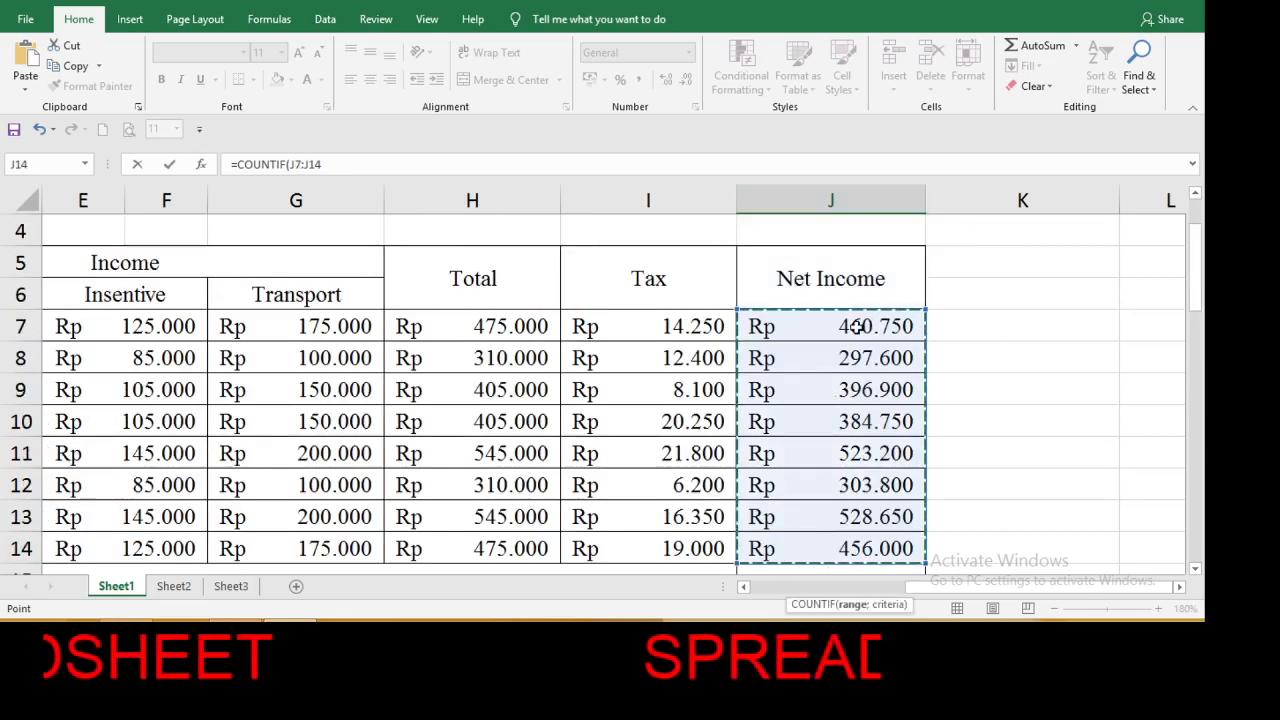
left_click(1195, 568)
left_click_drag(1197, 570, 1198, 572)
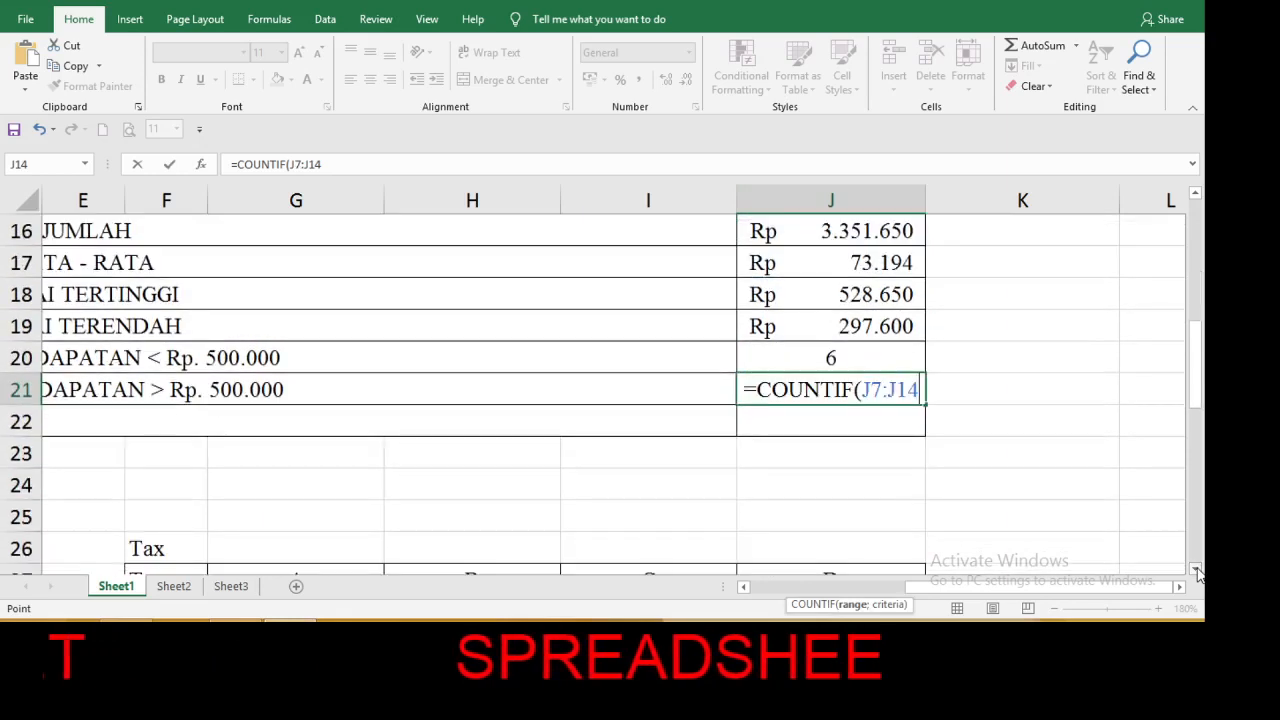
Complete the COUNTIF formula in J21 with the criterion ">500000" to count Net Income values above Rp. 500.000.
type(";")
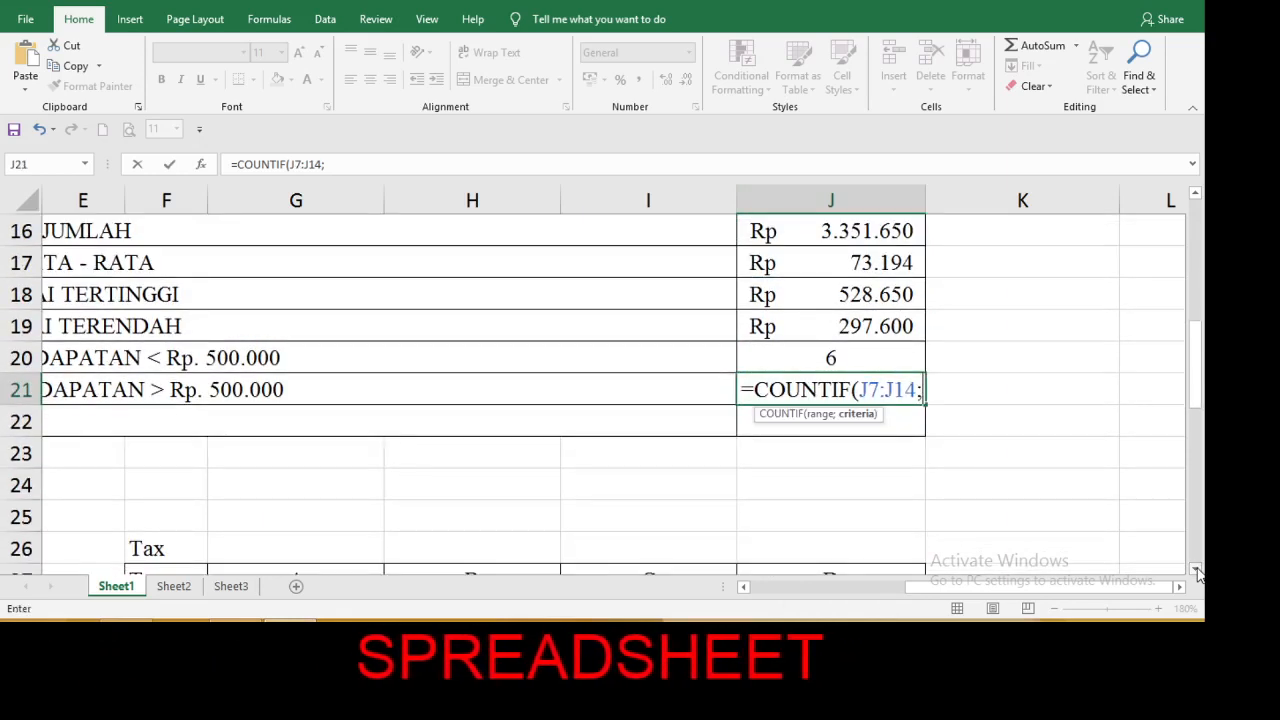
type("\"")
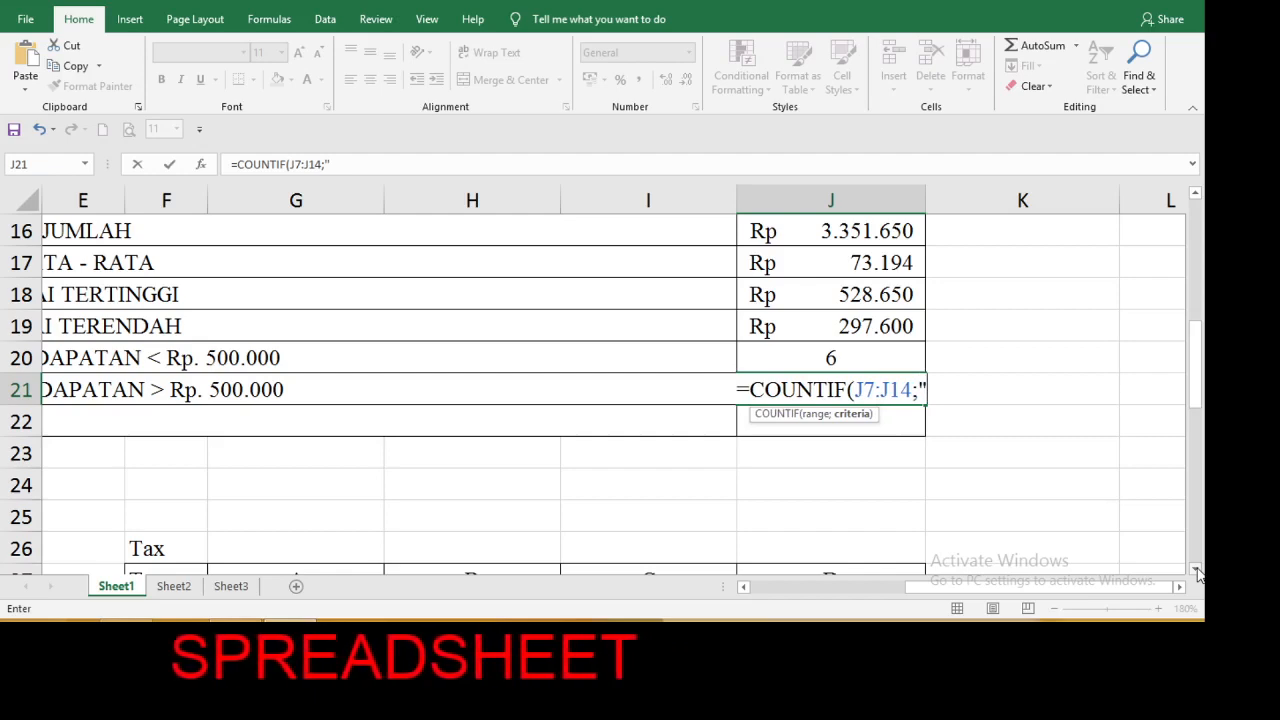
type("<")
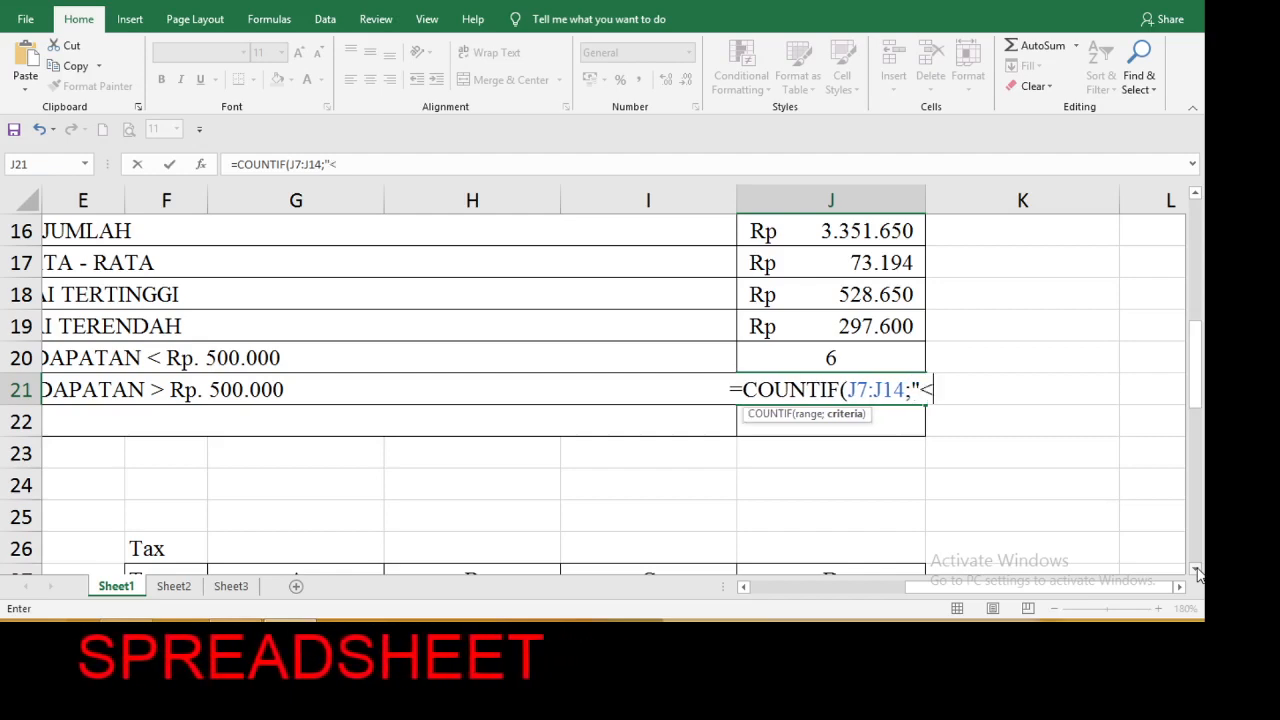
key("BackSpace")
type(">")
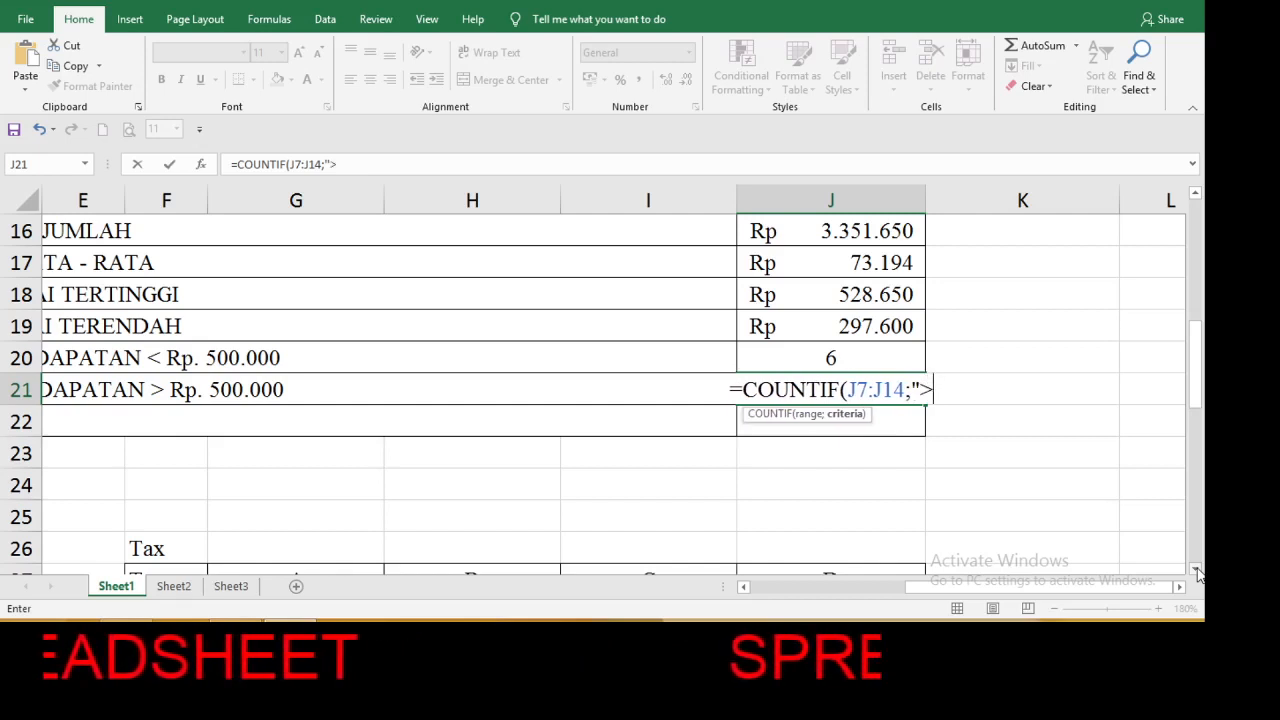
type("500")
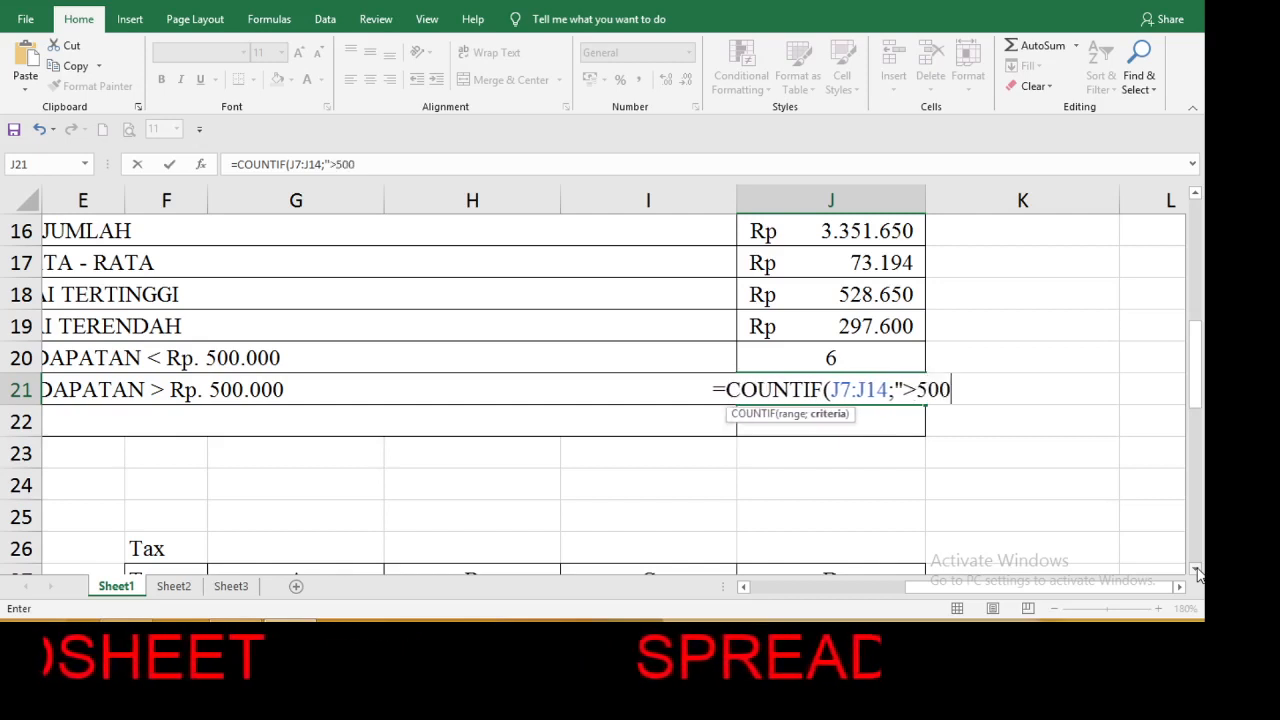
type("000")
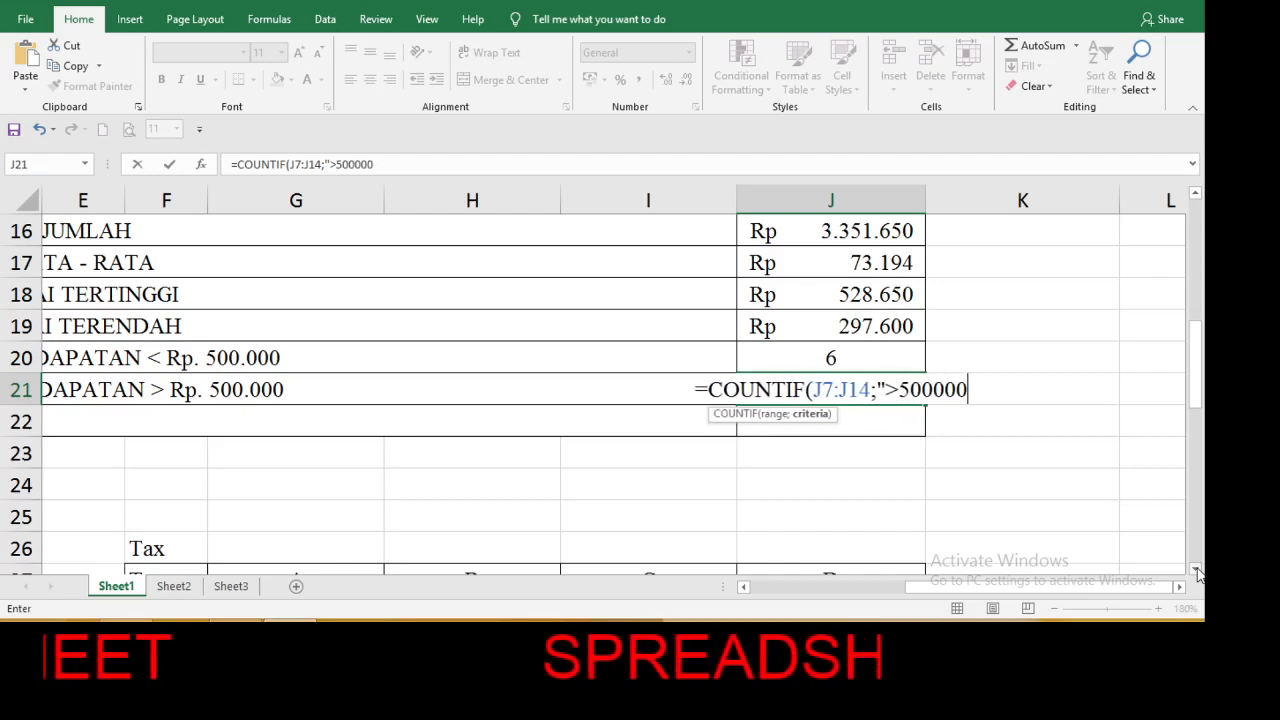
type("\"")
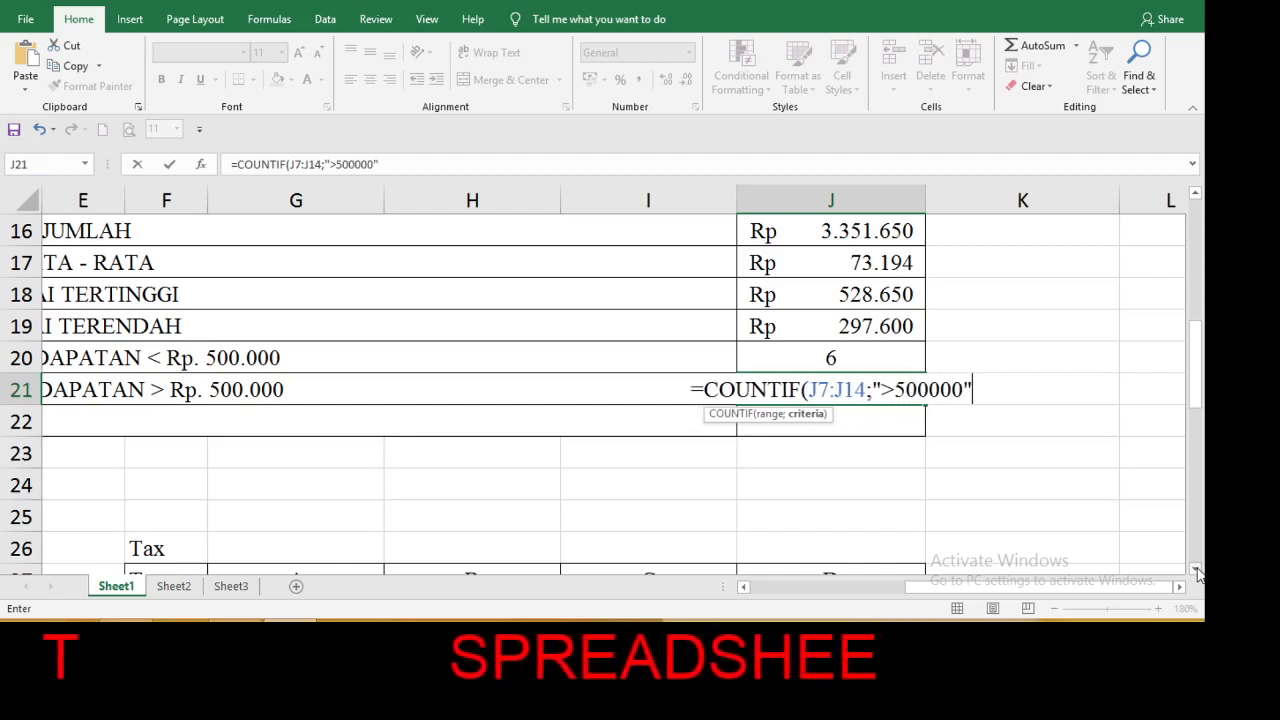
type(")")
key("Return")
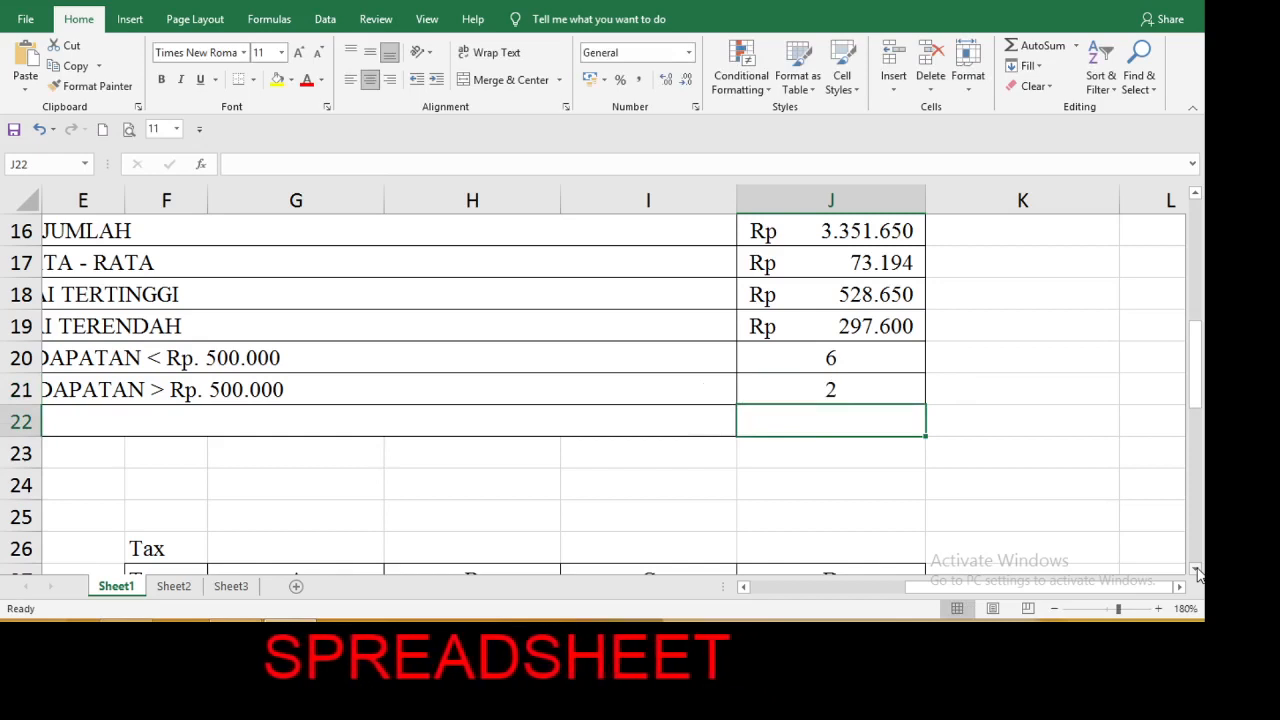
Insert a 2-D clustered column chart from the Salary Table range A27:D31.
left_click(1089, 512)
scroll(1196, 569, "down", 2)
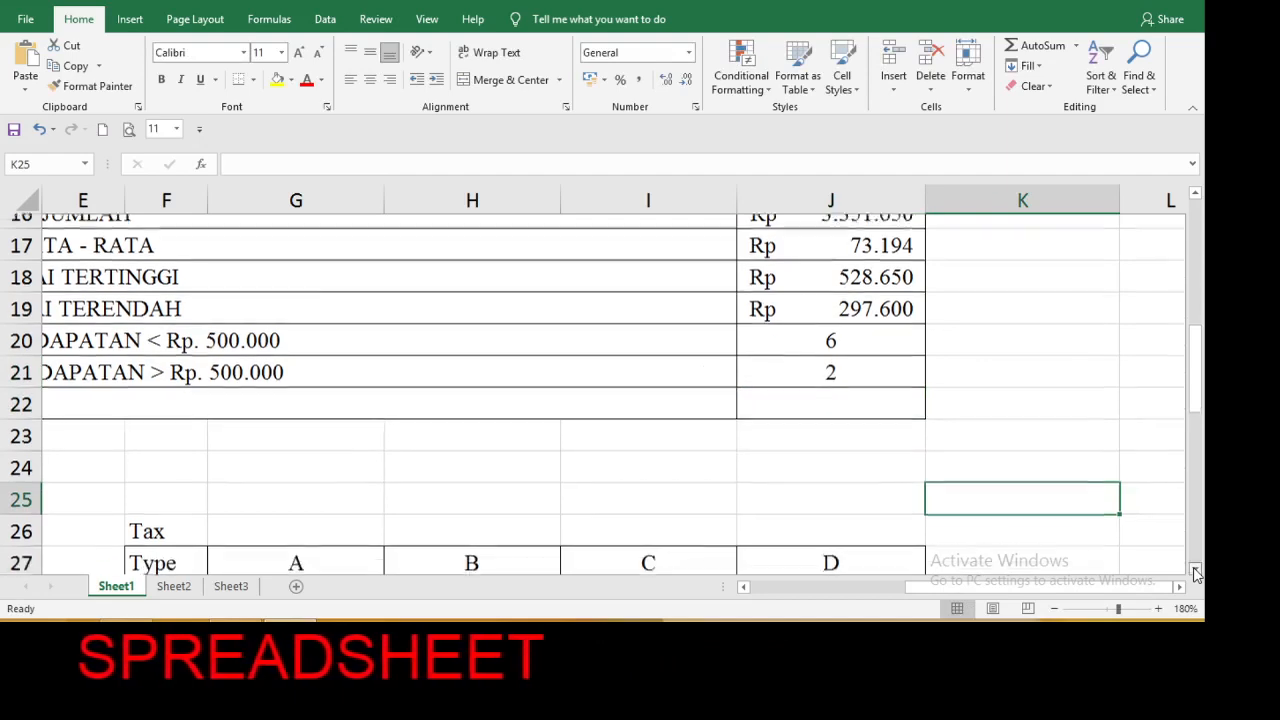
left_click(1196, 569)
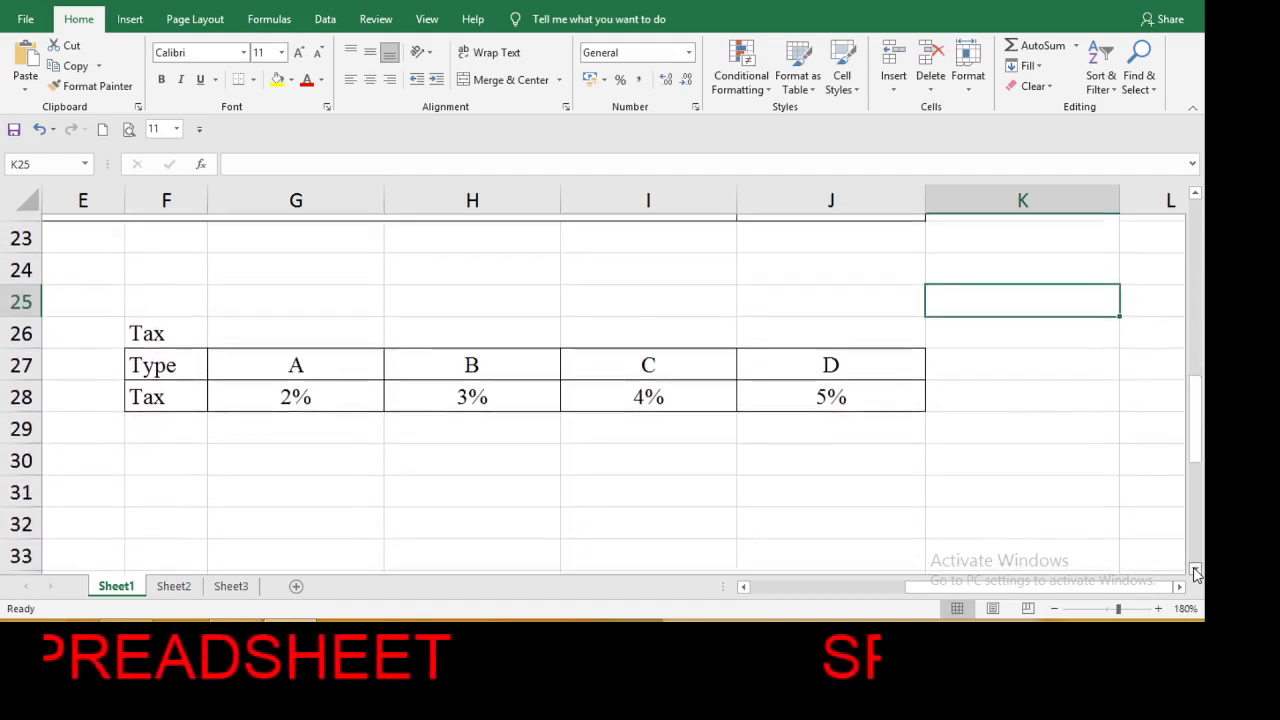
left_click(1196, 569)
left_click_drag(1099, 586, 846, 606)
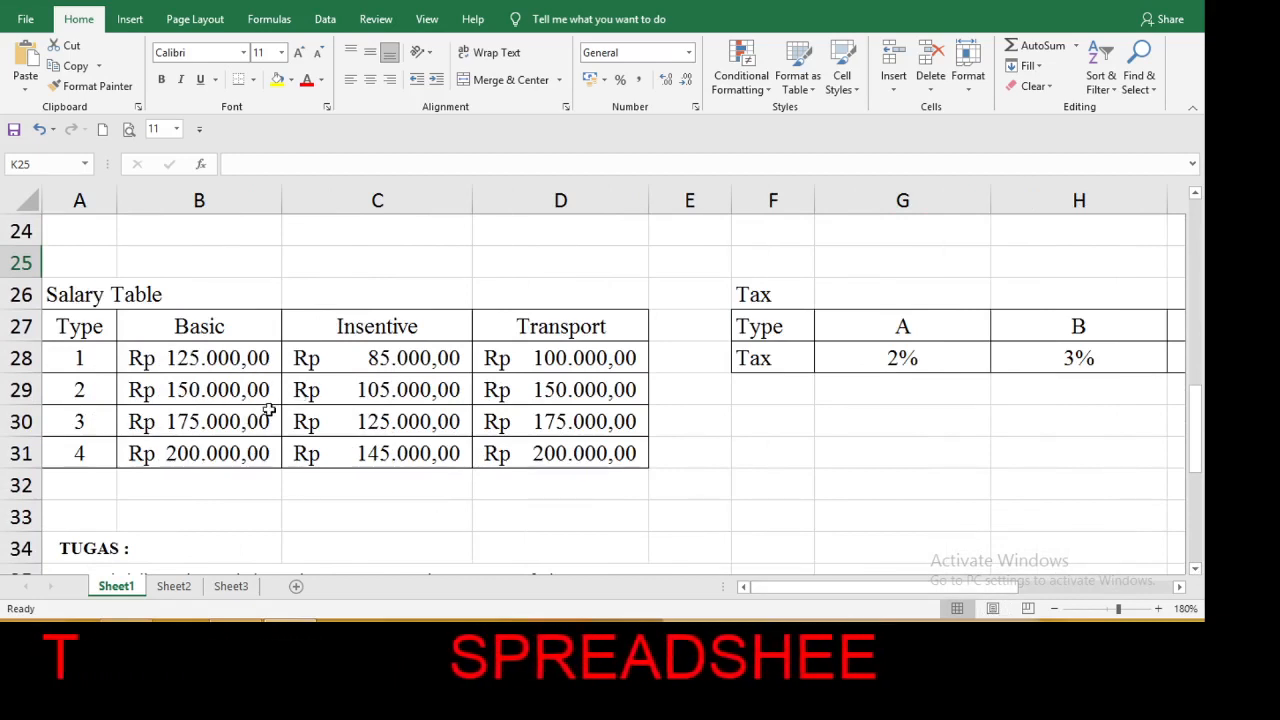
left_click_drag(63, 330, 571, 449)
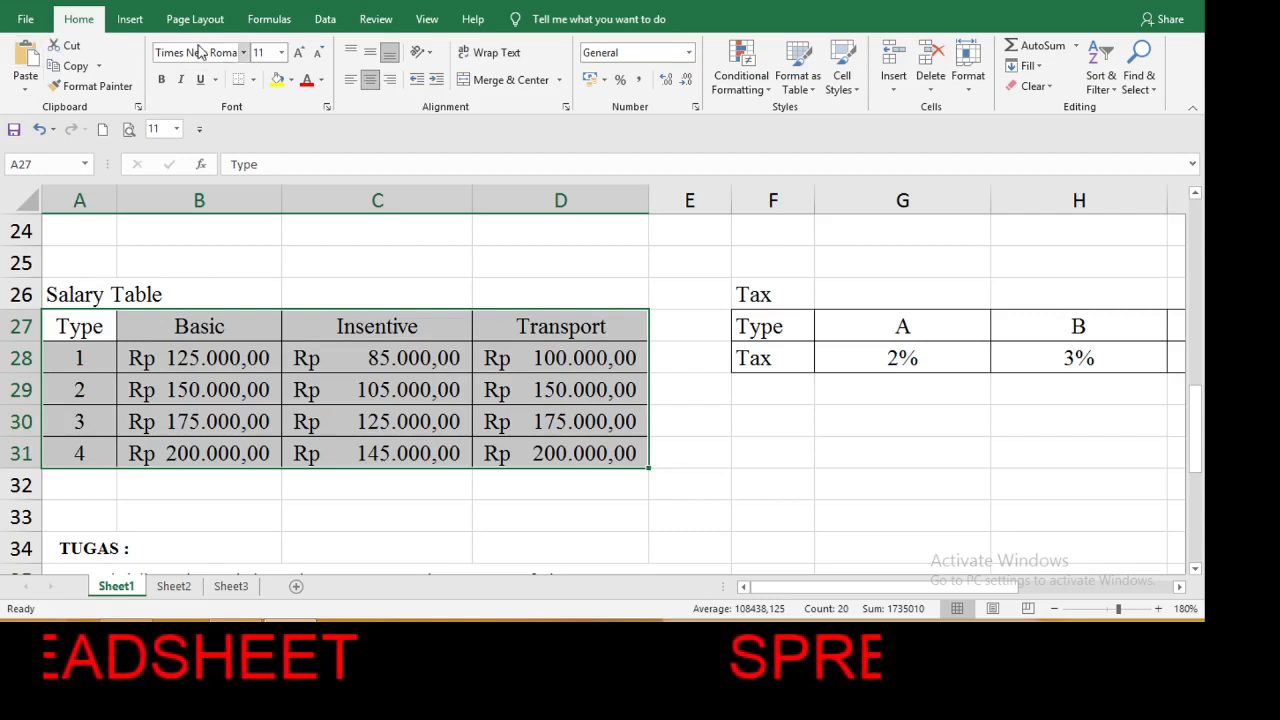
left_click(130, 20)
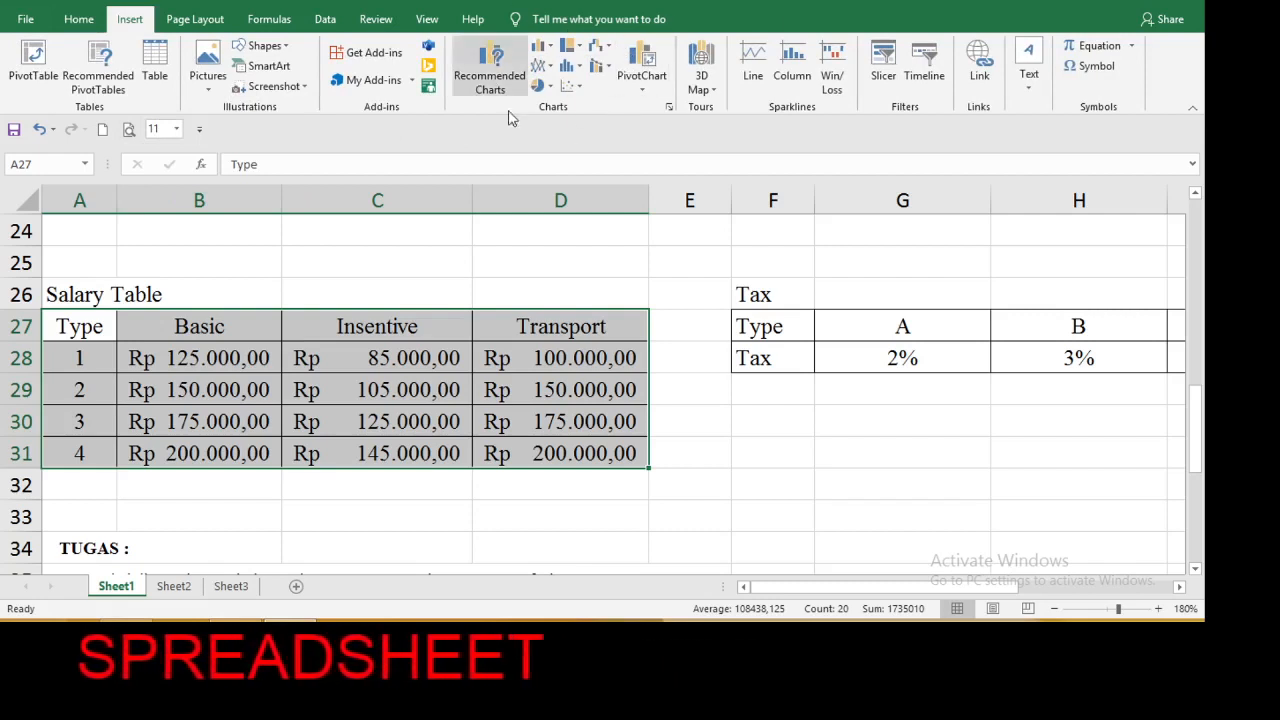
left_click(550, 50)
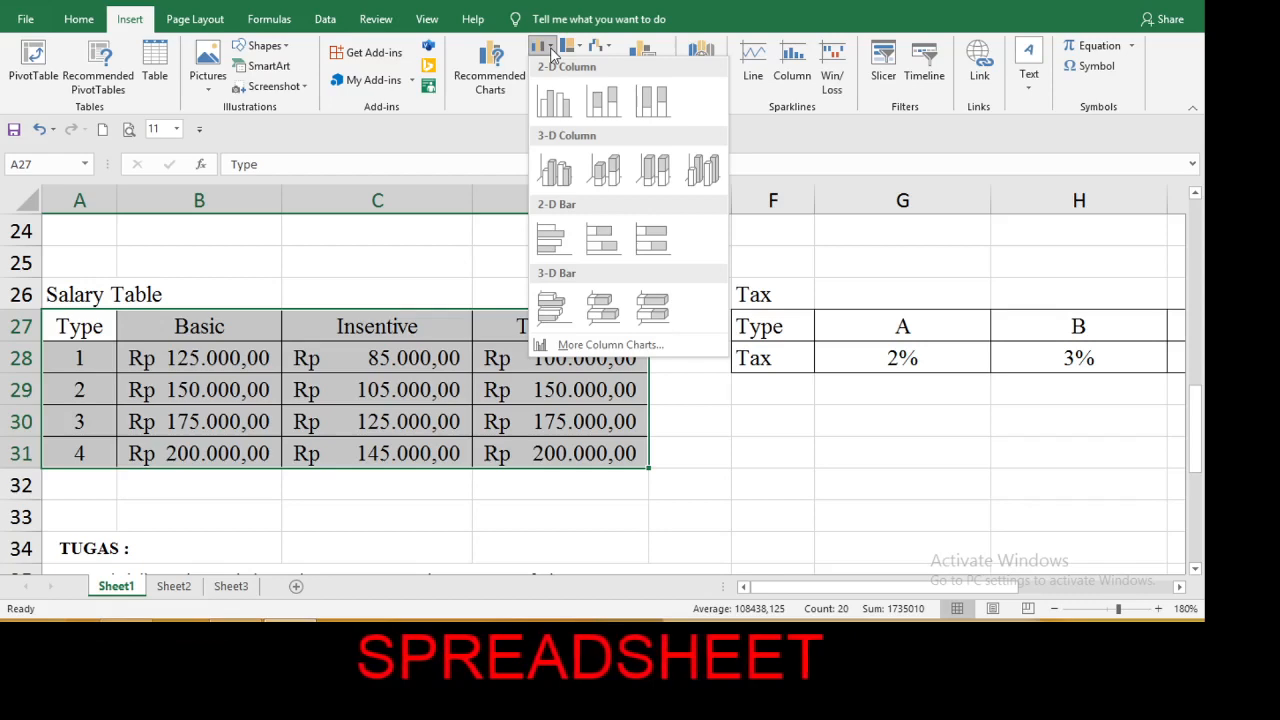
left_click(555, 104)
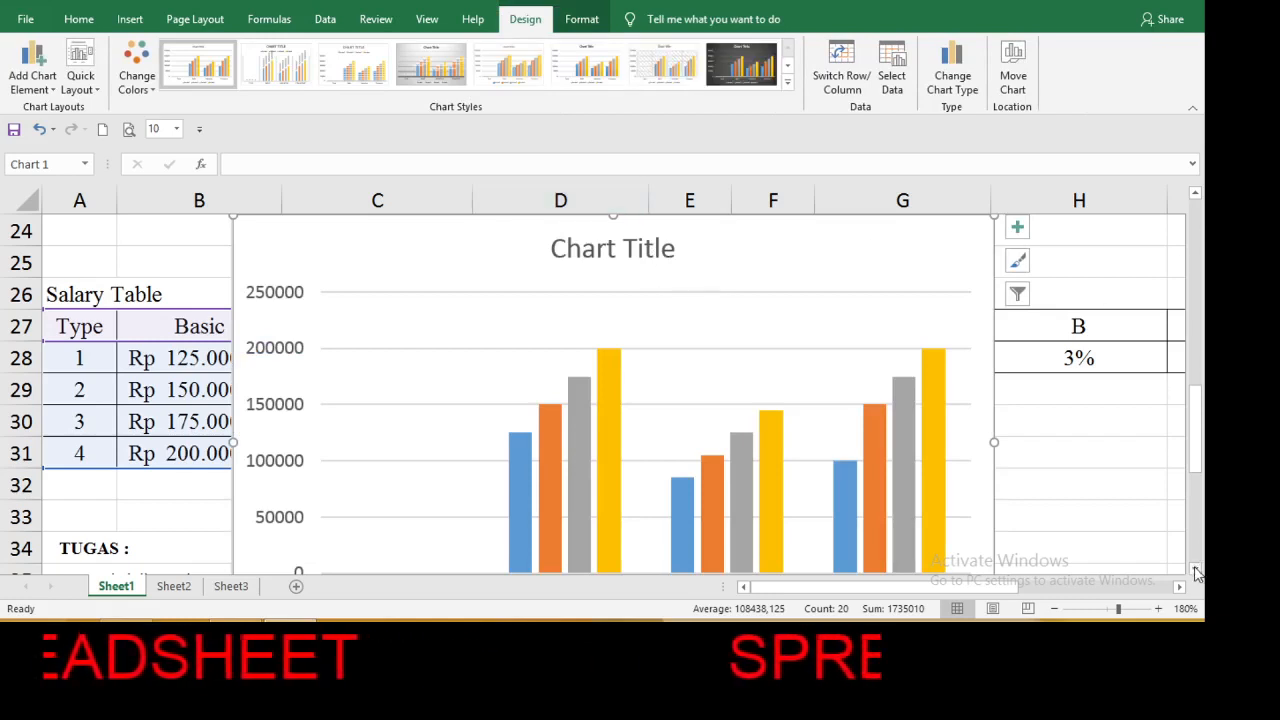
Select the whole new column chart on Sheet1 and cut it from the sheet.
scroll(1197, 571, "down", 3)
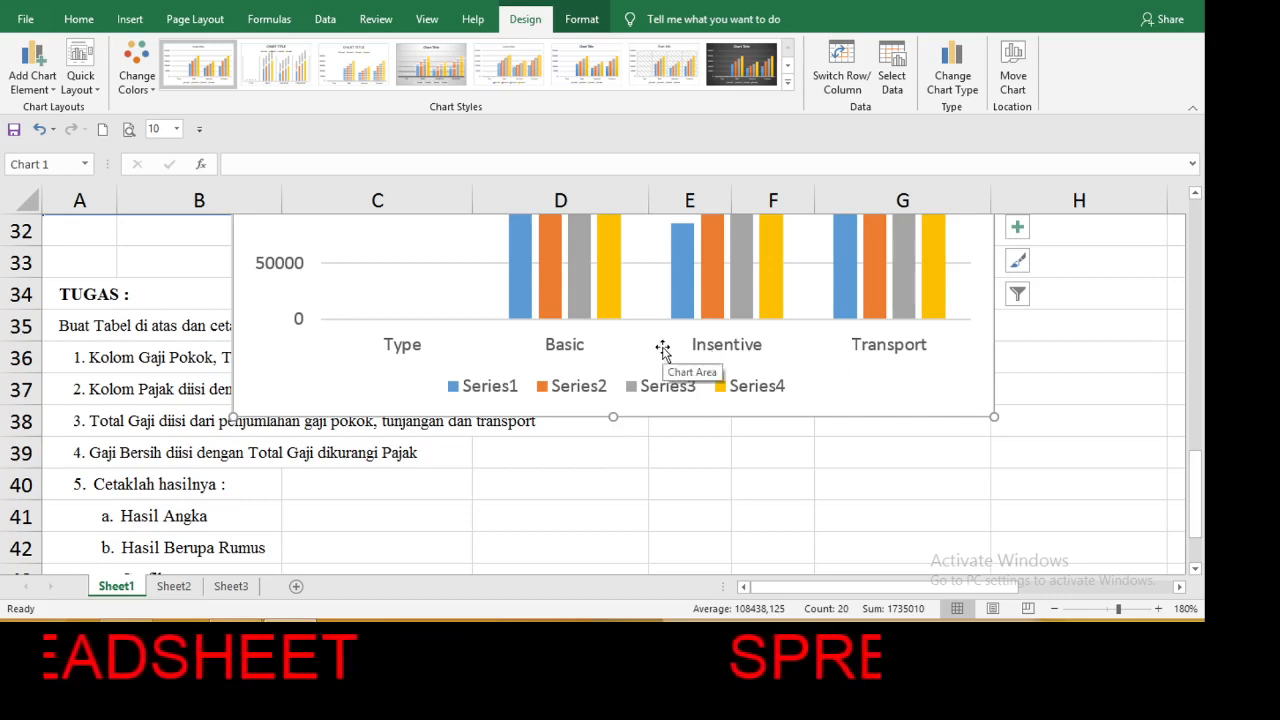
left_click(737, 474)
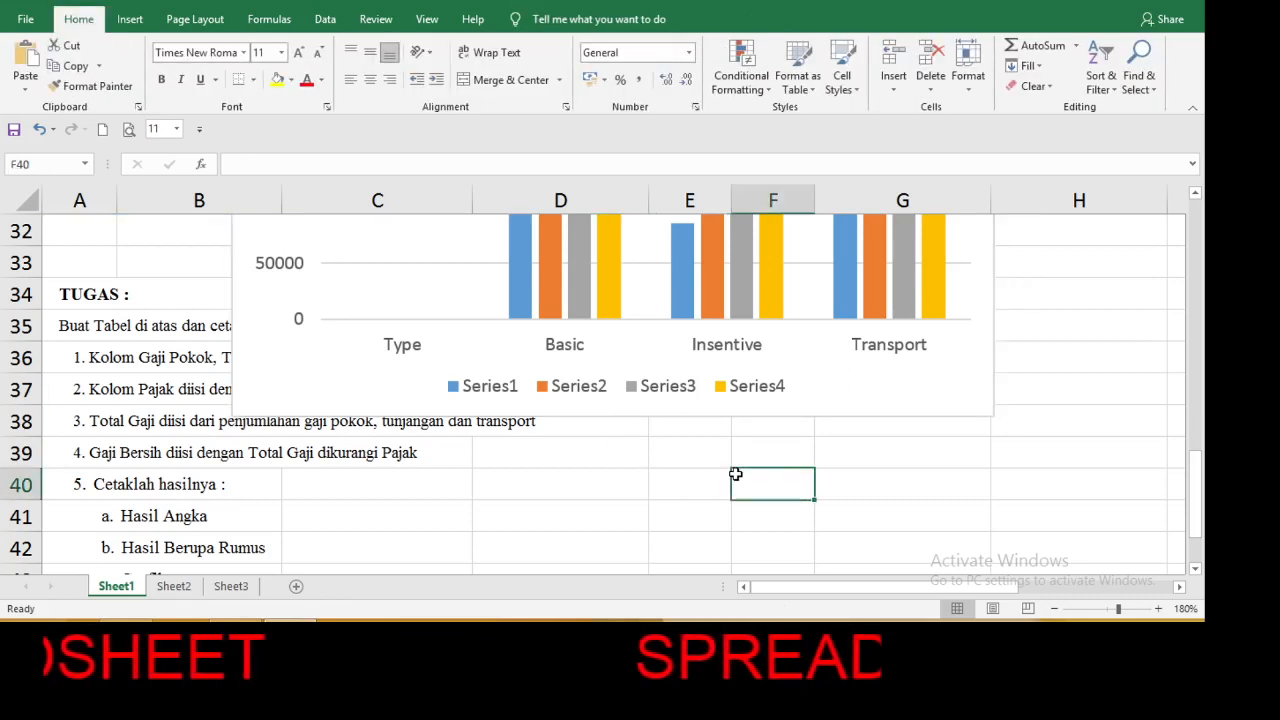
left_click(677, 418)
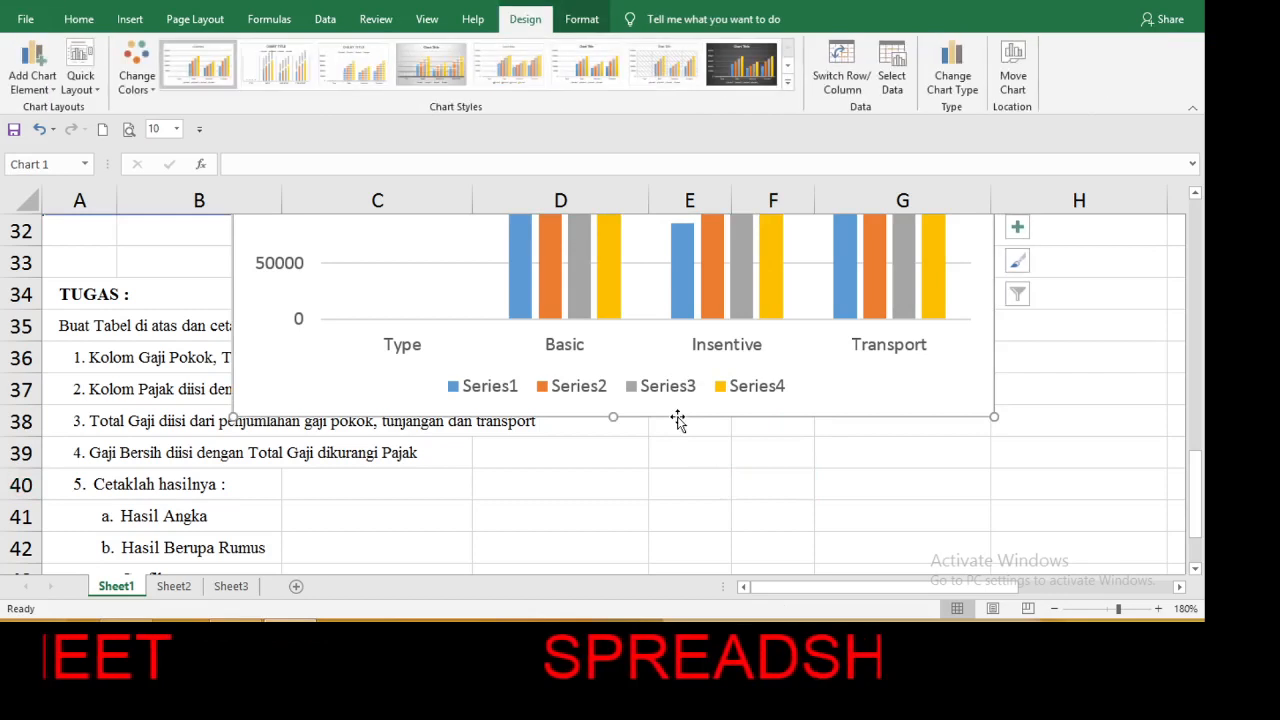
double_click(677, 419)
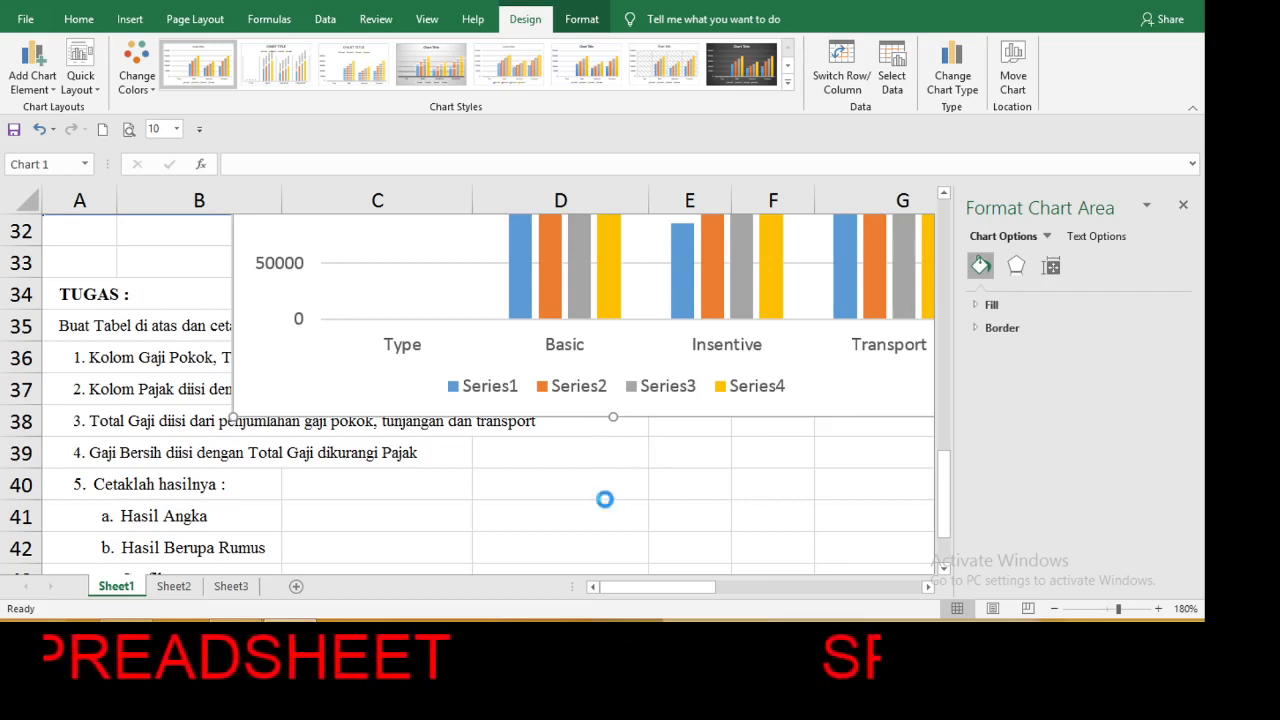
key("Delete")
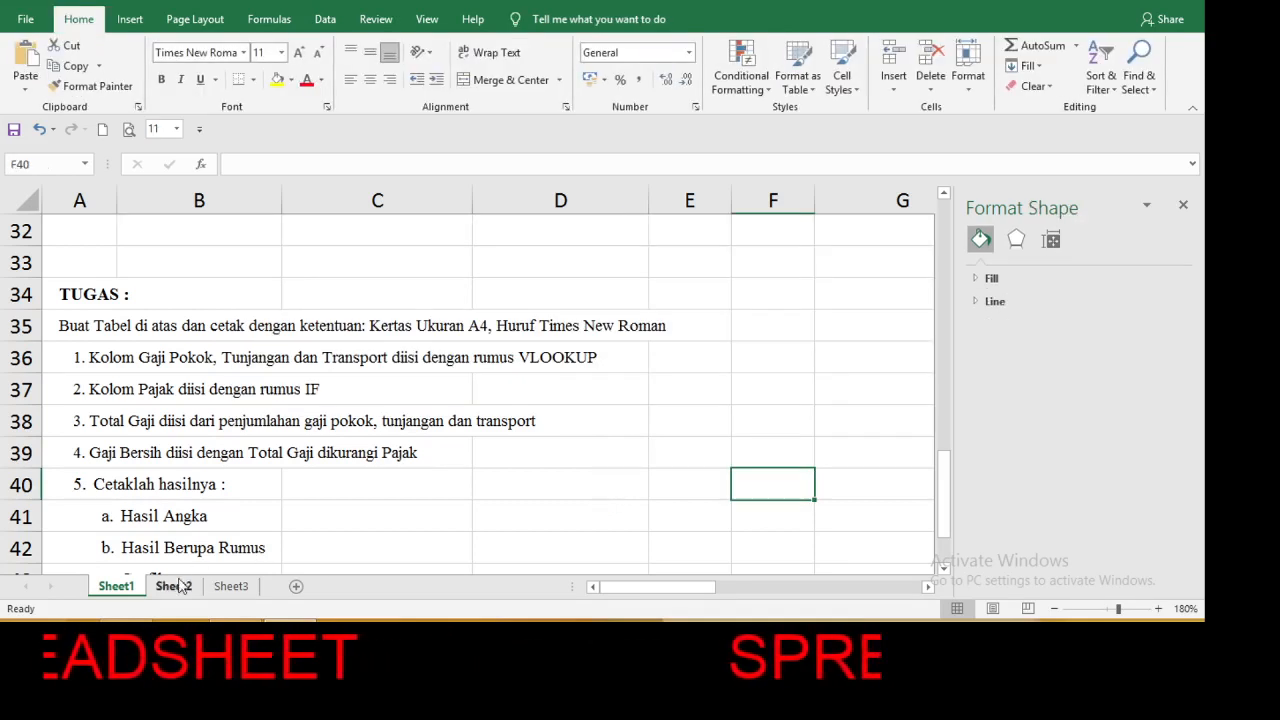
Delete the existing blue SALARY TABLE chart from Sheet2.
left_click(173, 587)
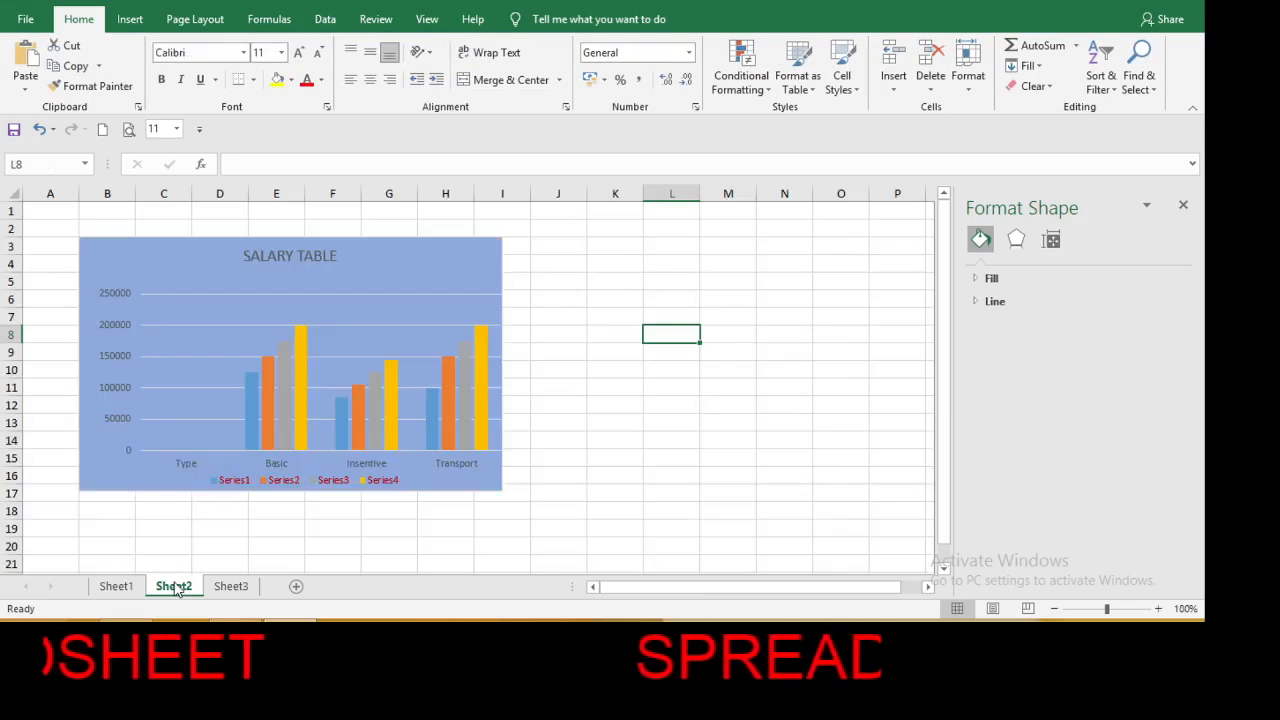
left_click(417, 310)
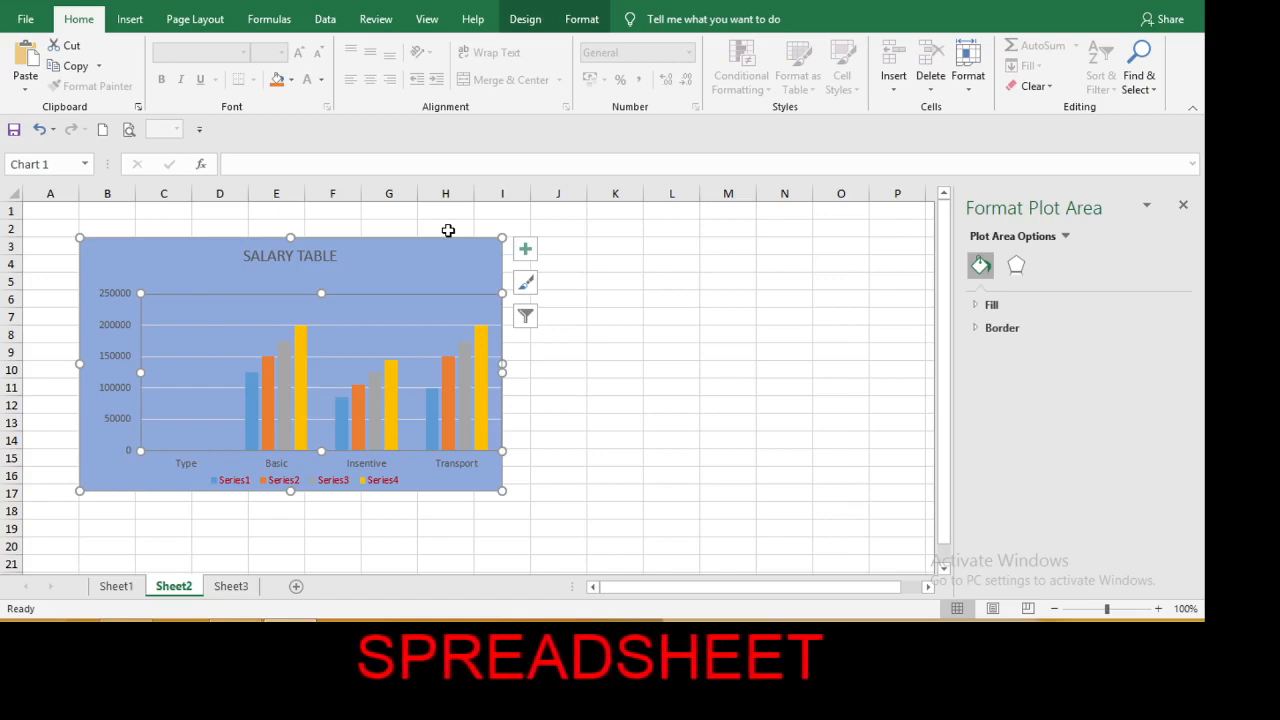
left_click(449, 240)
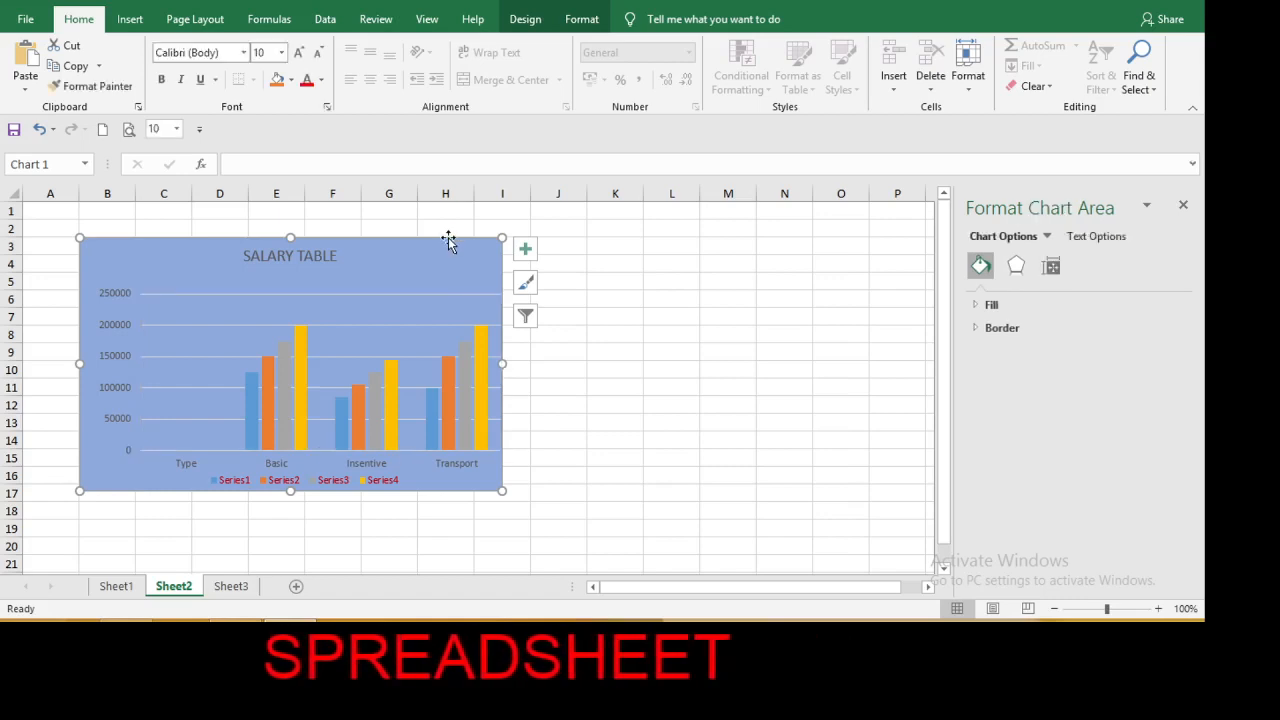
key("Delete")
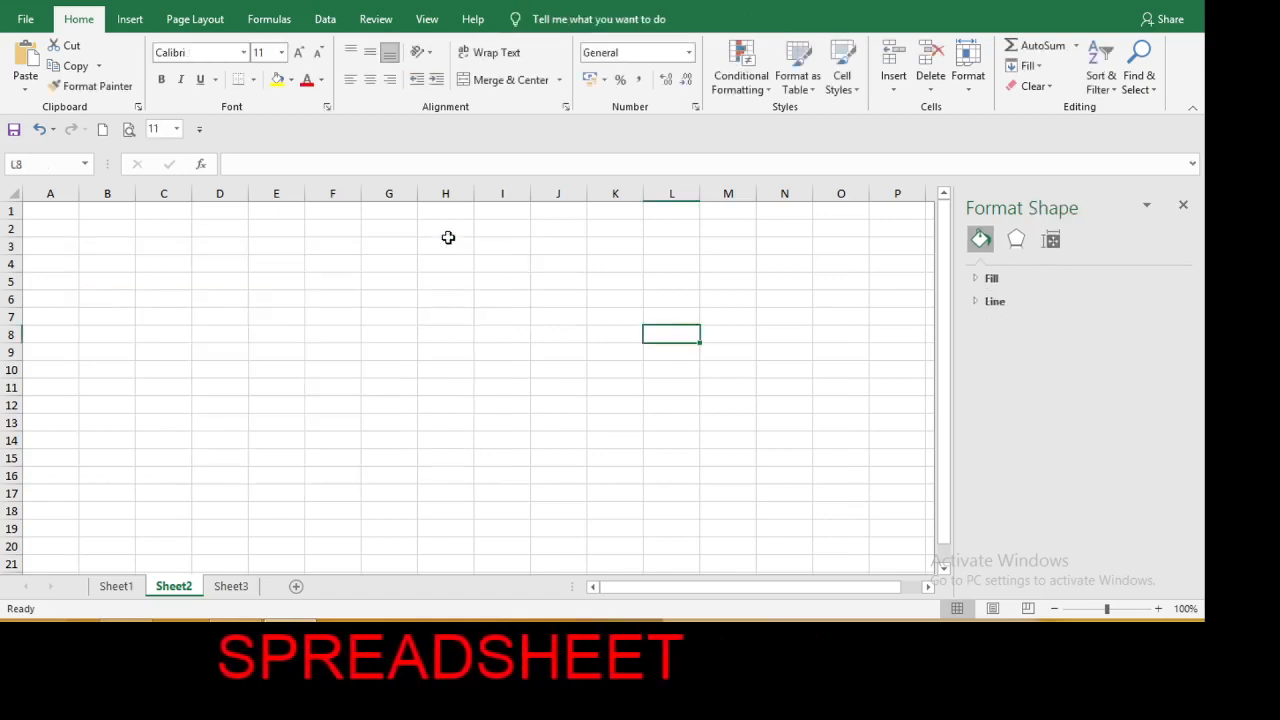
Paste the cut column chart into Sheet2 at cell B3.
left_click(137, 586)
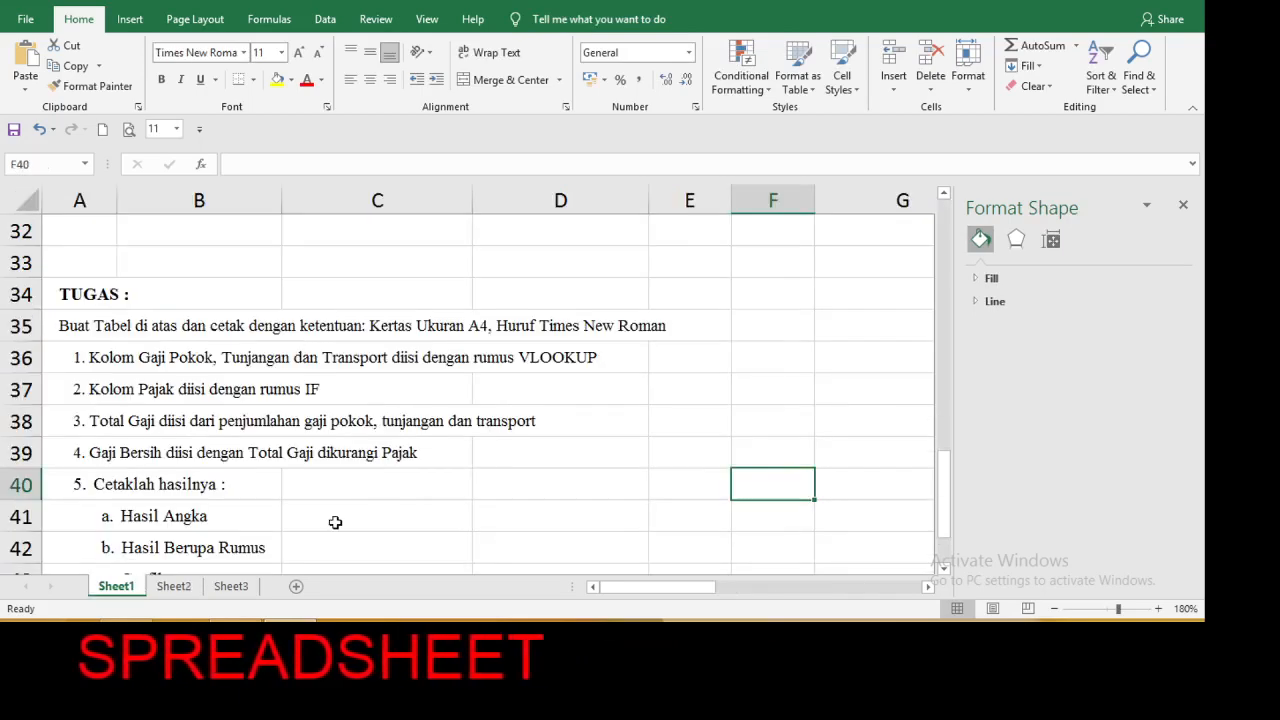
left_click(174, 587)
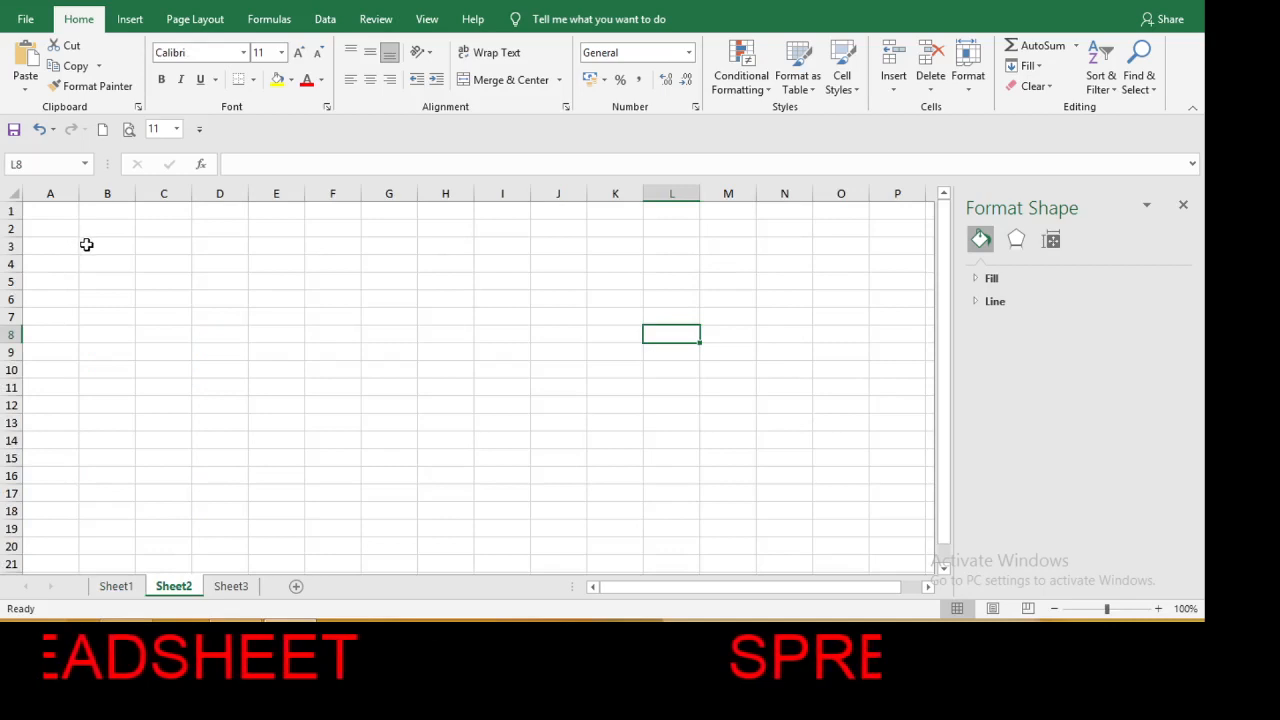
left_click(88, 244)
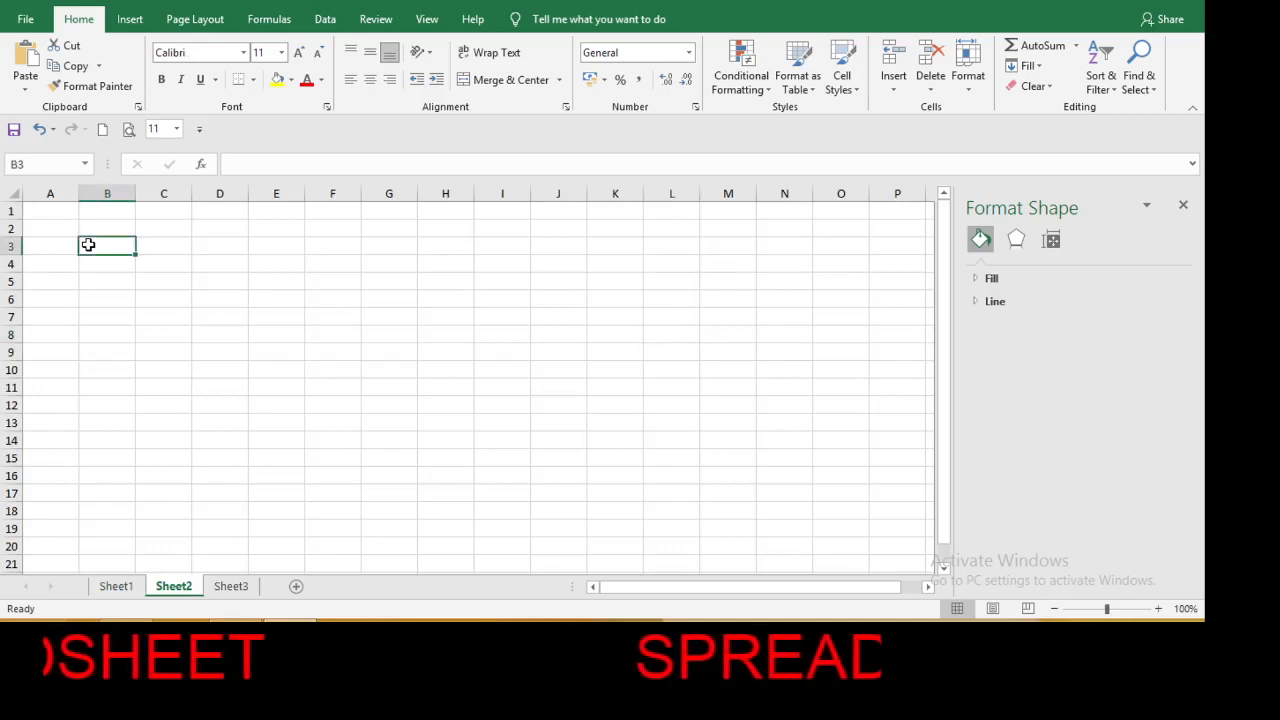
key("ctrl+v")
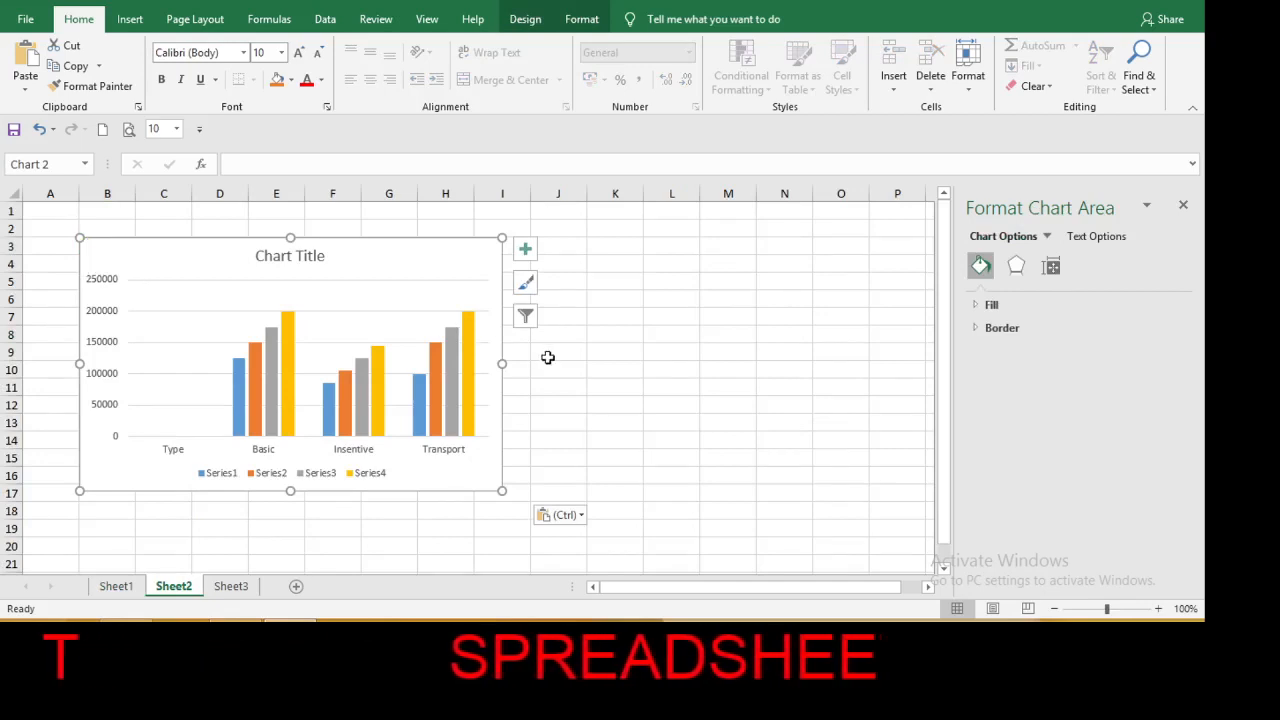
Enlarge the column chart on Sheet2 to about 17.2 cm wide and 9 cm high.
left_click_drag(504, 364, 653, 386)
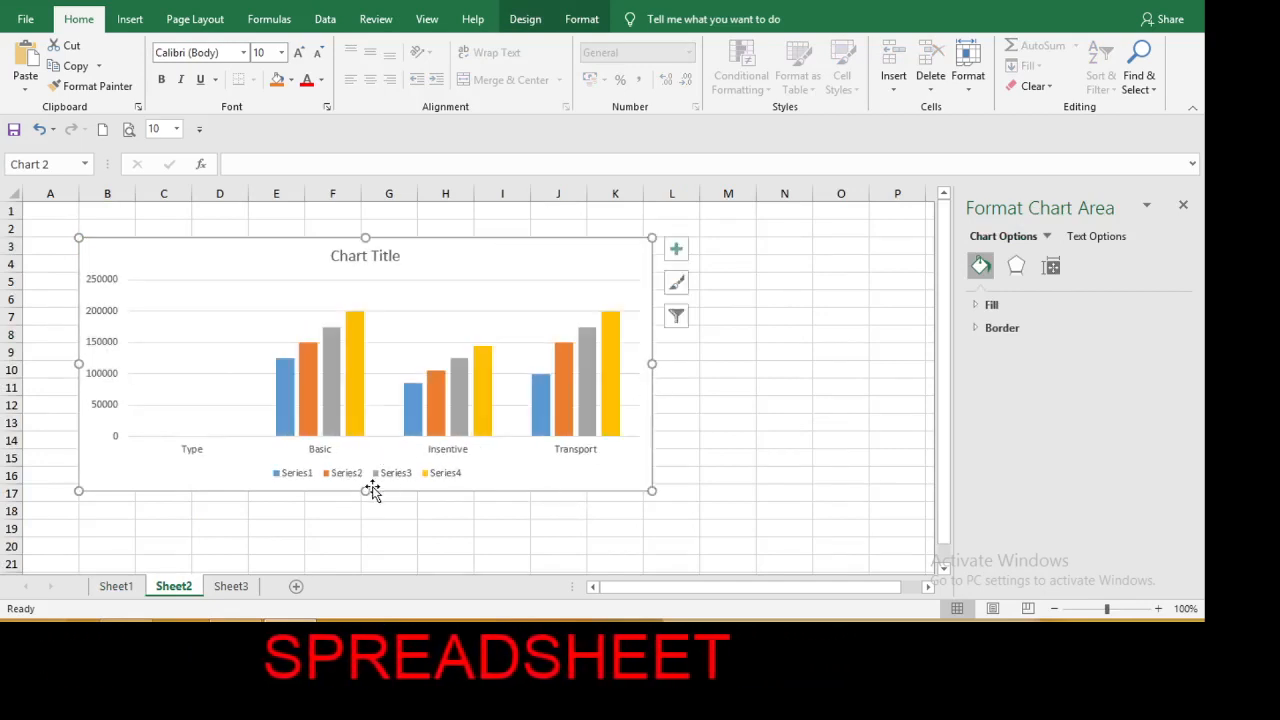
left_click_drag(365, 491, 368, 537)
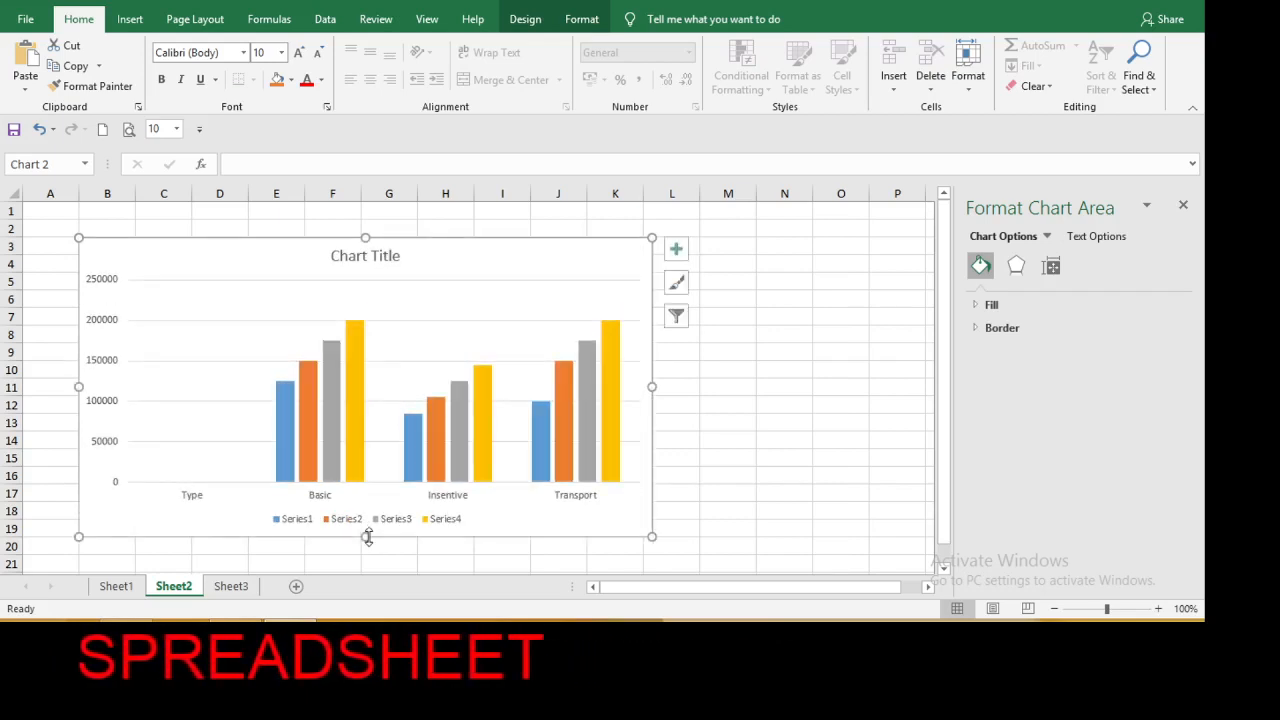
Clear the chart's placeholder title text and check the Salary Table on Sheet1 before returning to the chart.
left_click(380, 257)
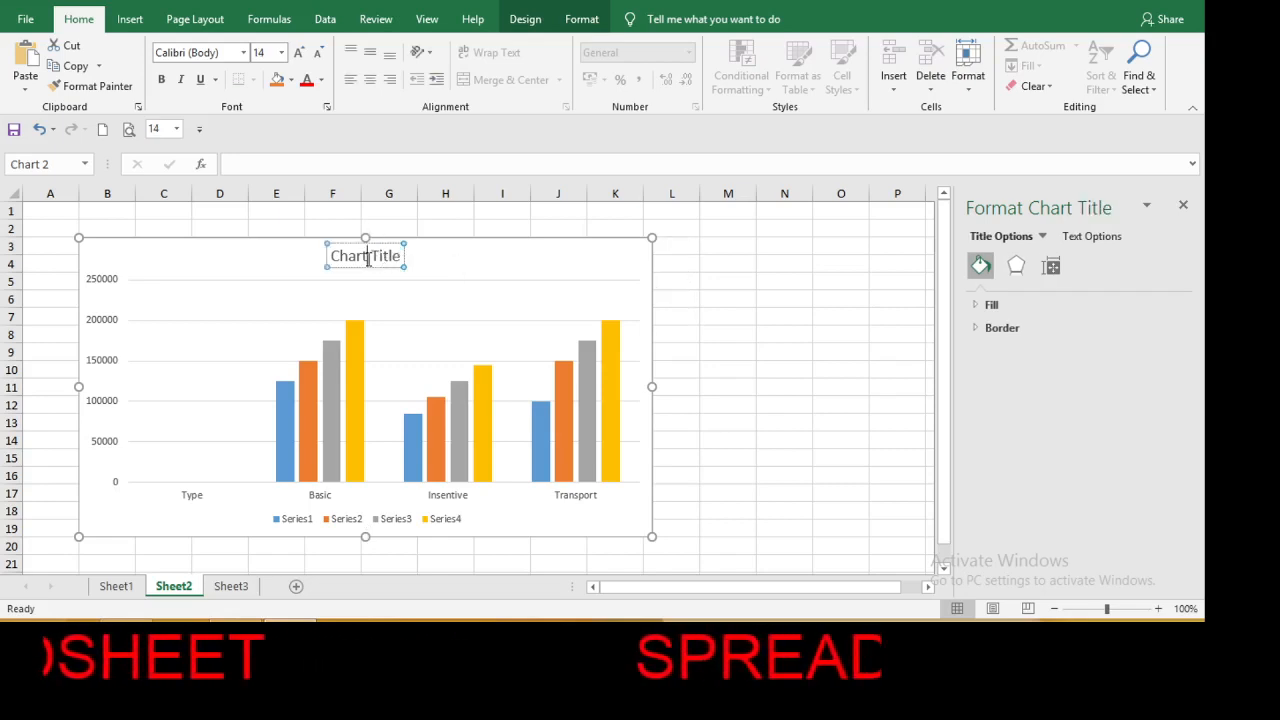
key("Delete")
key("Delete")
key("Delete")
key("Delete")
key("Delete")
key("Delete")
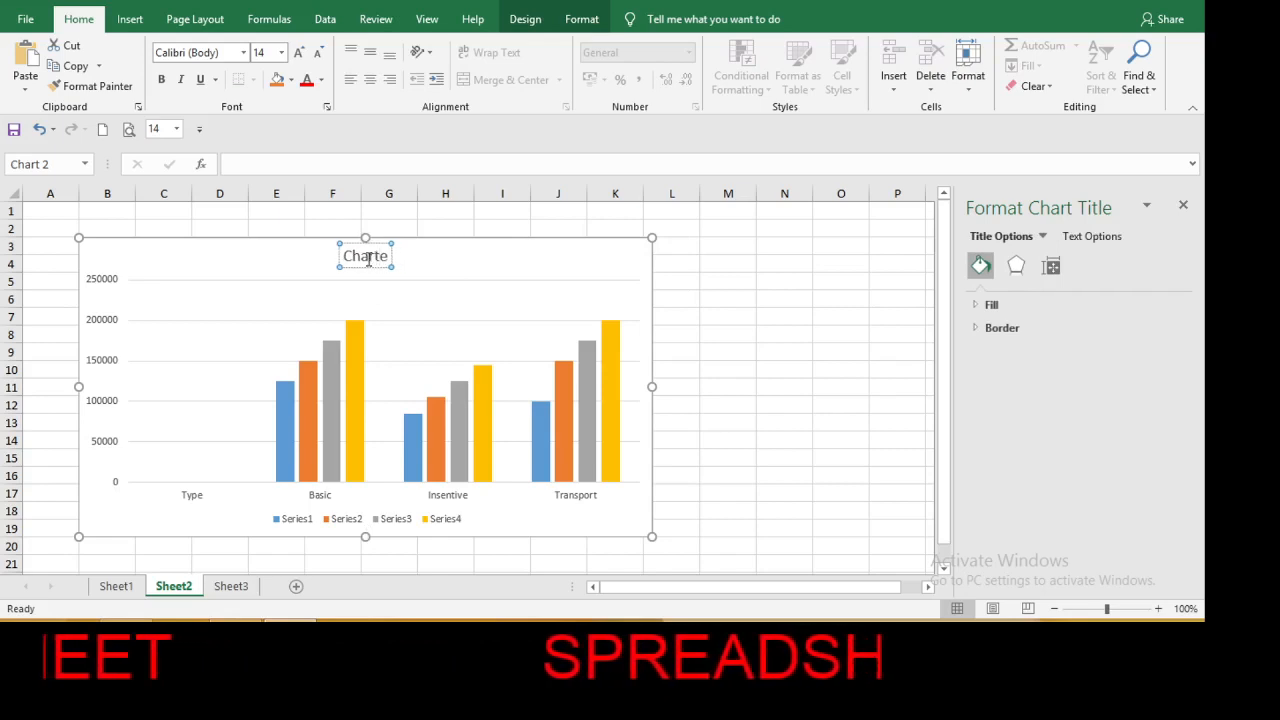
key("BackSpace")
key("BackSpace")
key("BackSpace")
key("BackSpace")
key("BackSpace")
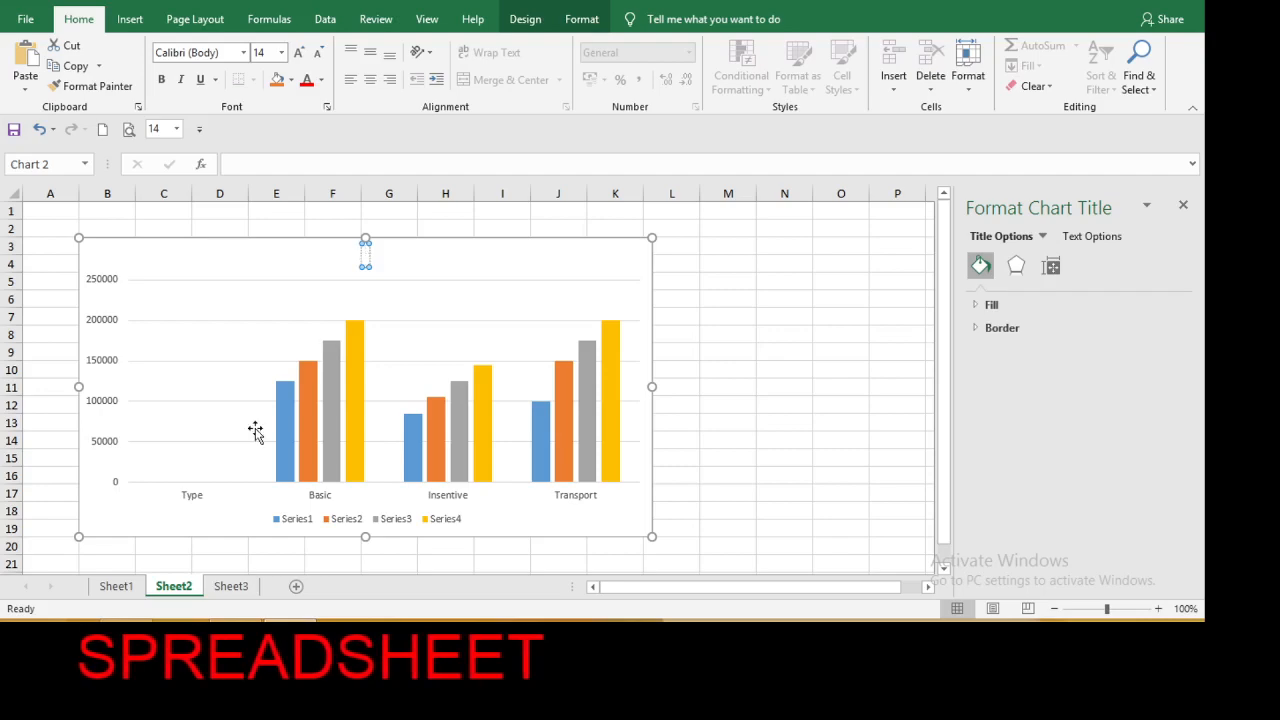
left_click(116, 586)
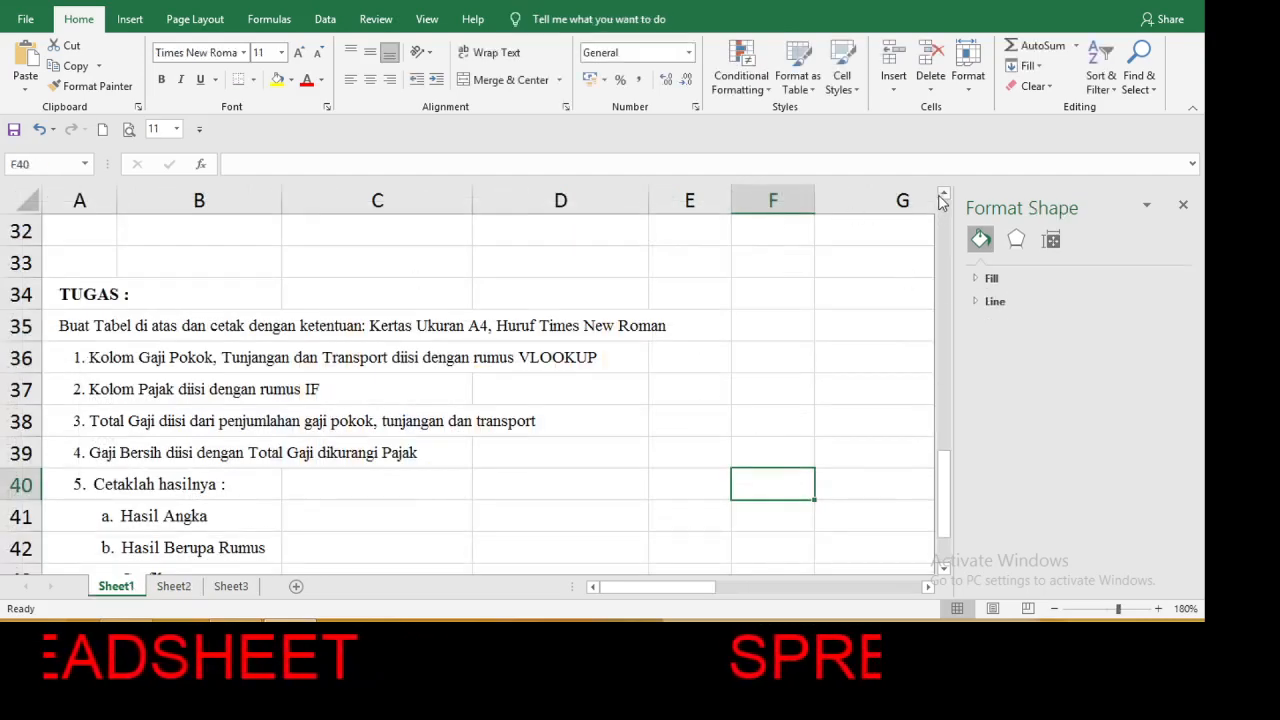
left_click_drag(942, 196, 942, 196)
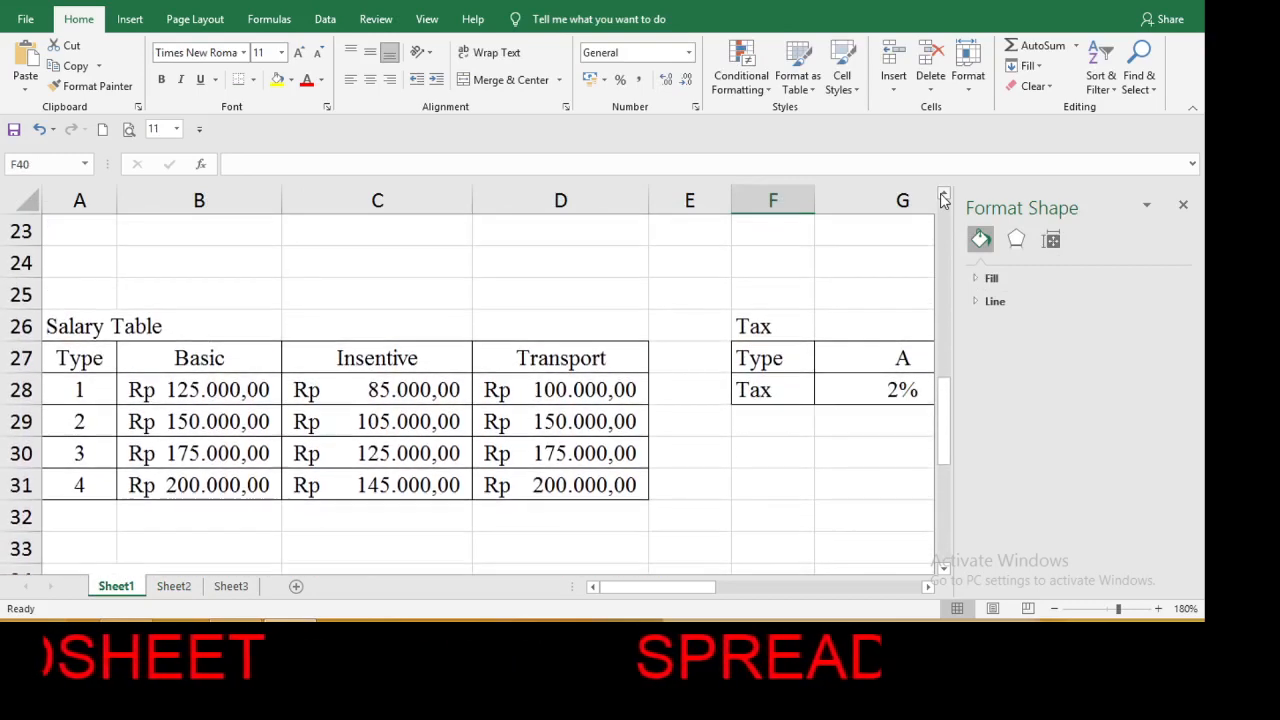
left_click(175, 587)
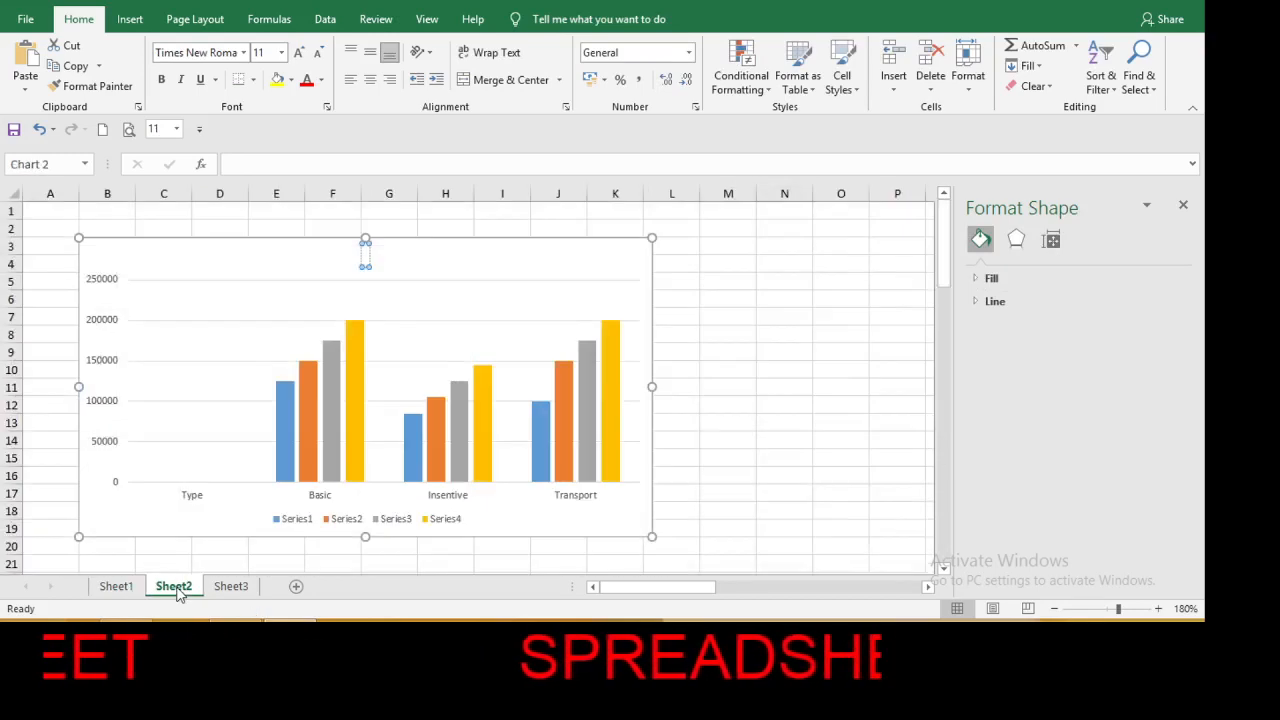
left_click(364, 258)
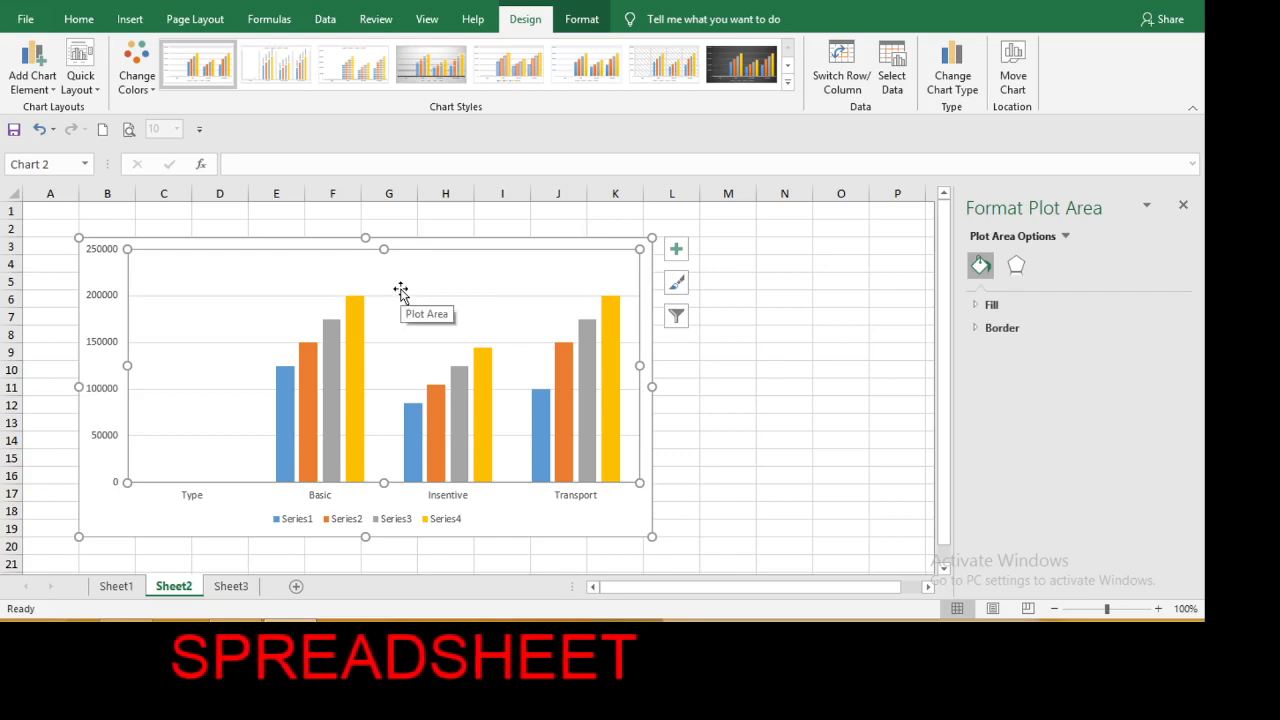
Close the formatting pane and add a chart title placed above the chart.
left_click(798, 347)
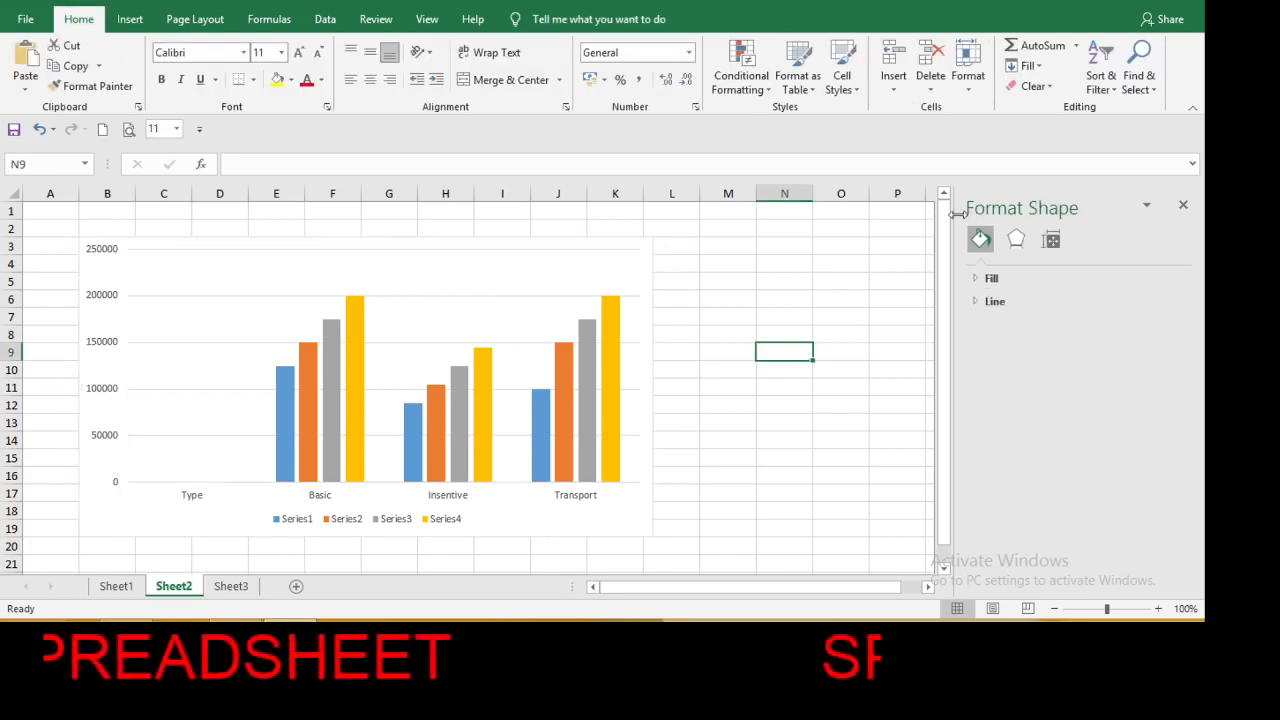
left_click(1183, 207)
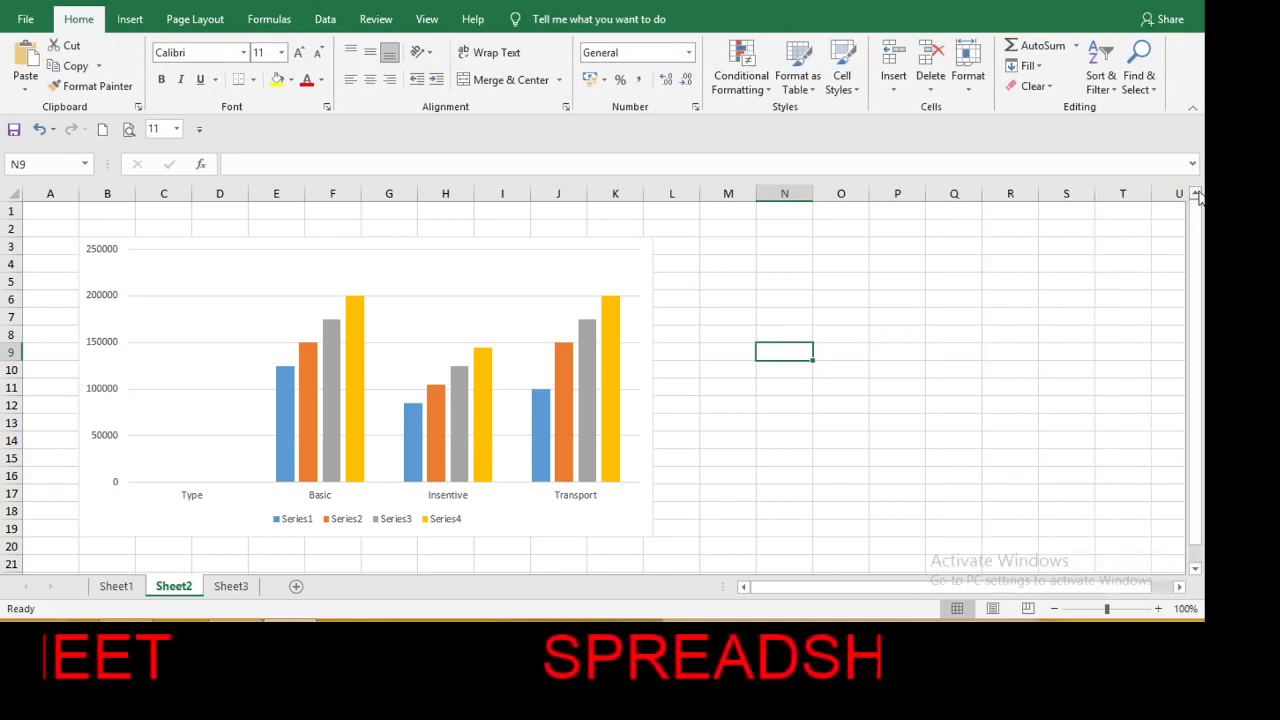
left_click(427, 237)
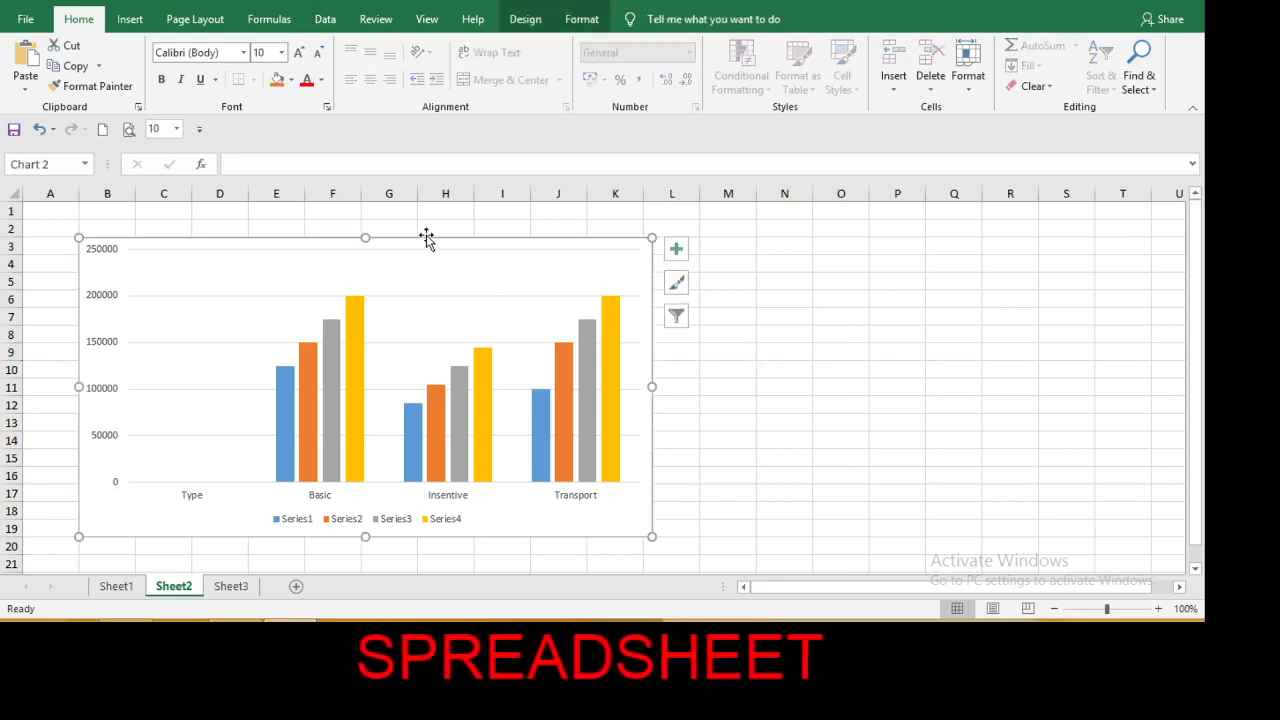
left_click(525, 19)
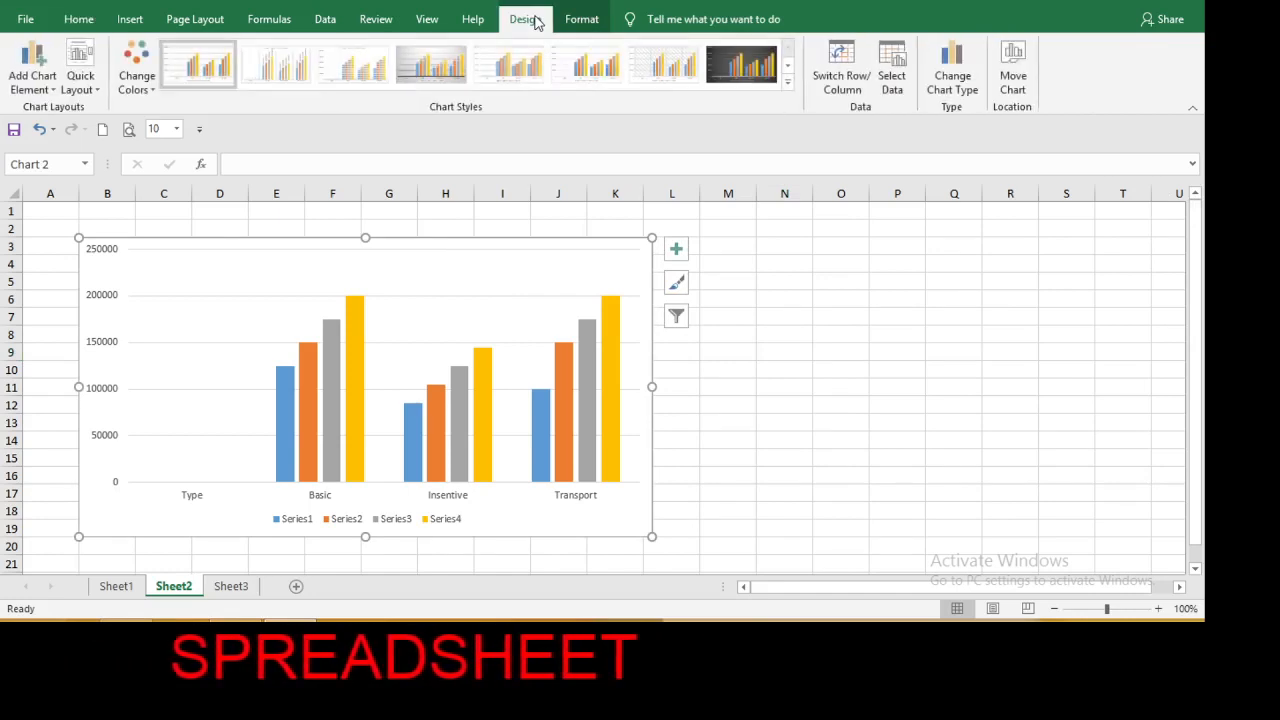
left_click(55, 90)
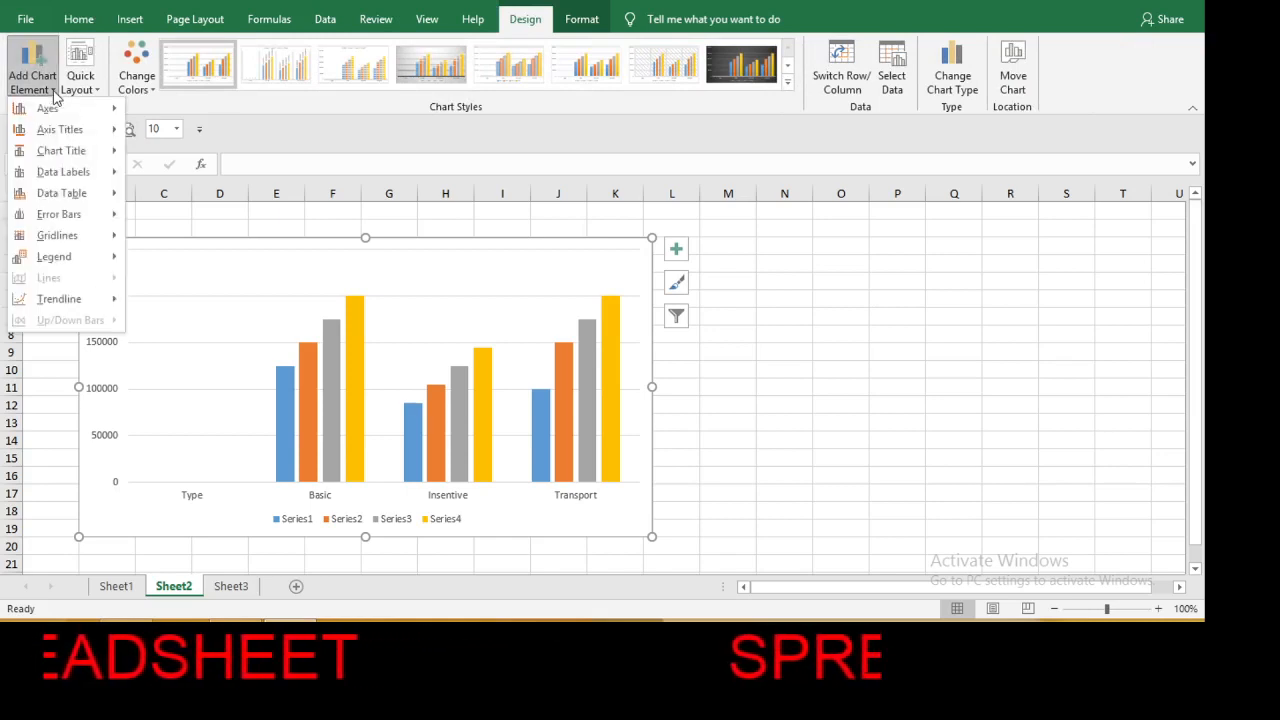
mouse_move(61, 151)
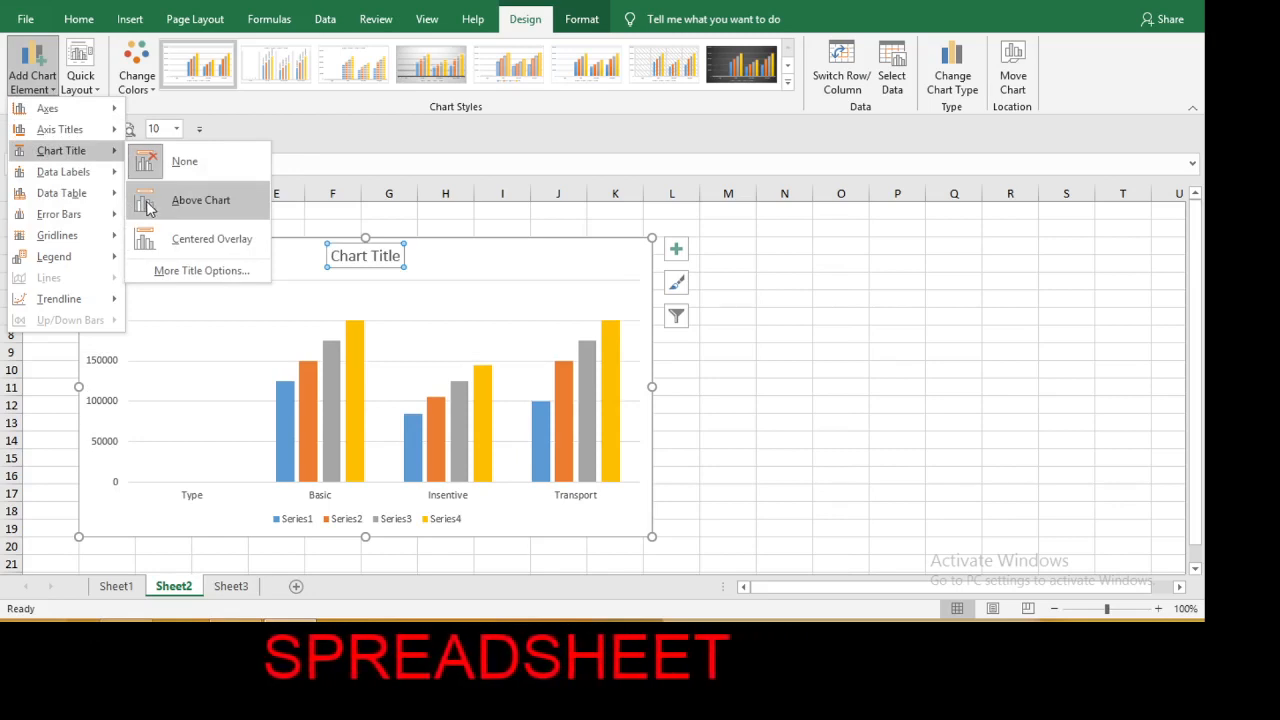
left_click(148, 206)
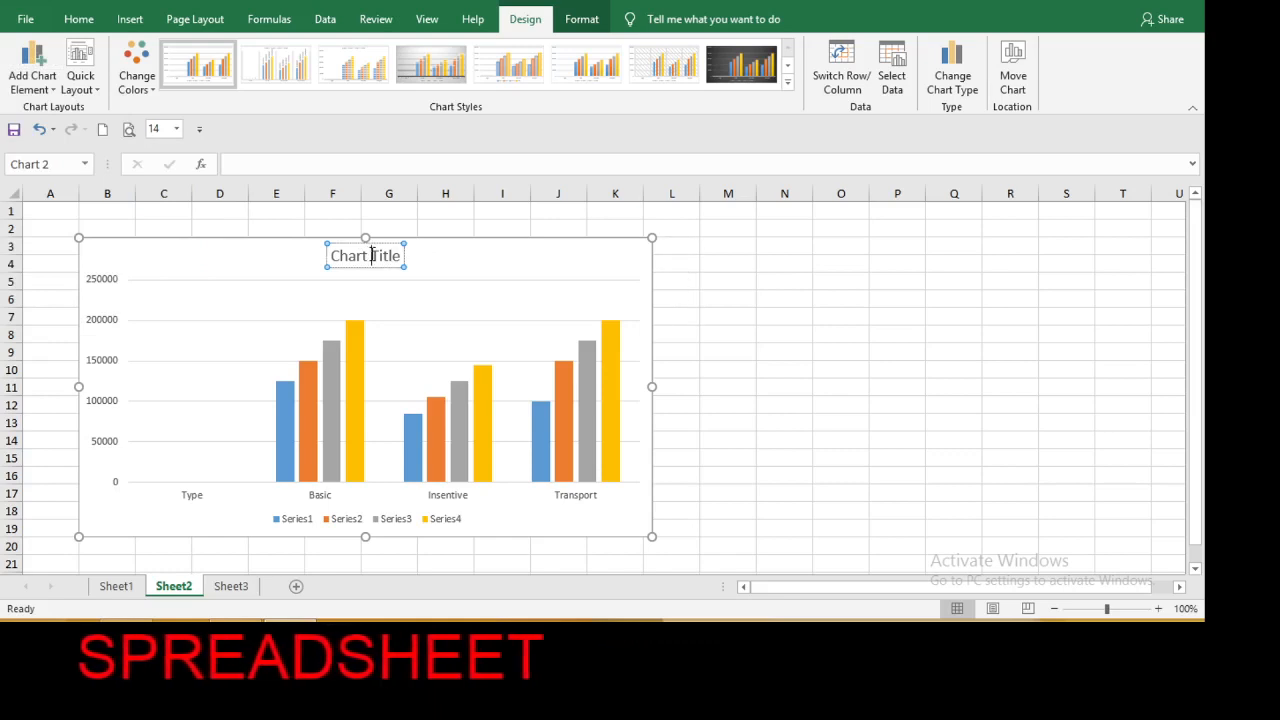
Replace the chart's placeholder title with DAFTAR GAJI.
key("BackSpace")
key("BackSpace")
key("BackSpace")
key("BackSpace")
key("BackSpace")
key("BackSpace")
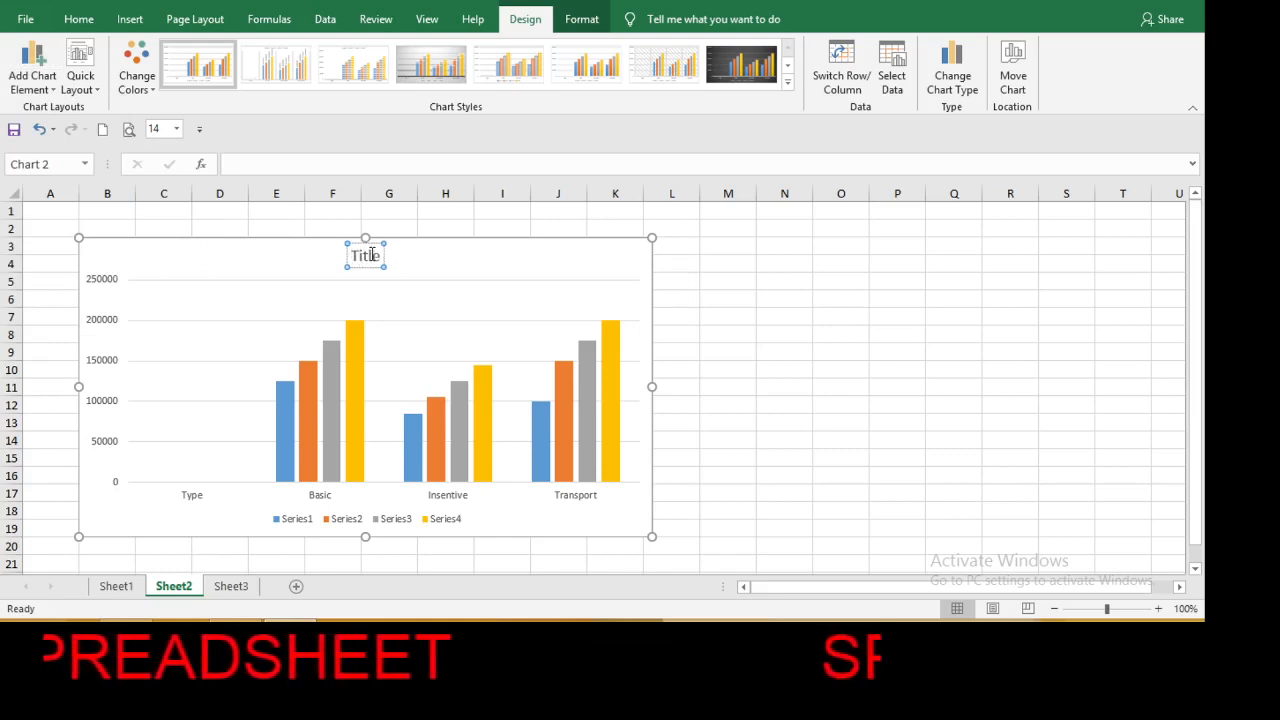
key("Delete")
key("Delete")
key("Delete")
key("Delete")
key("Delete")
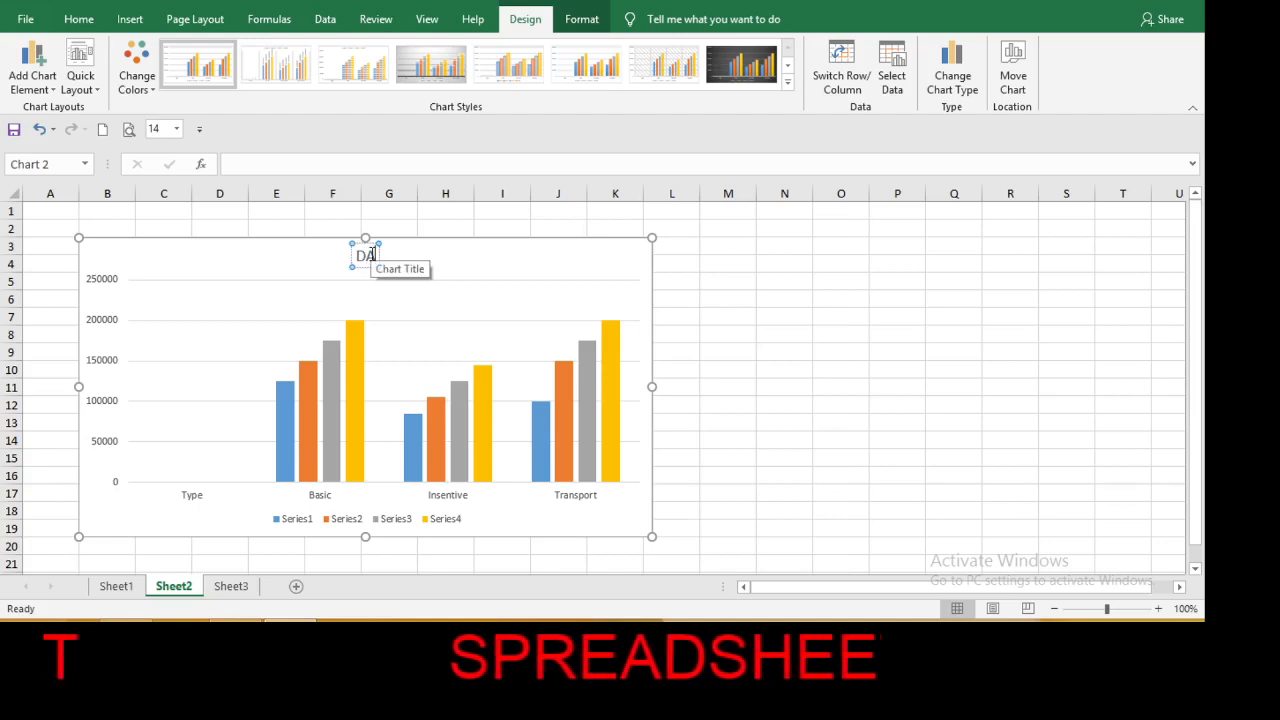
type("DAFTAR GAJI")
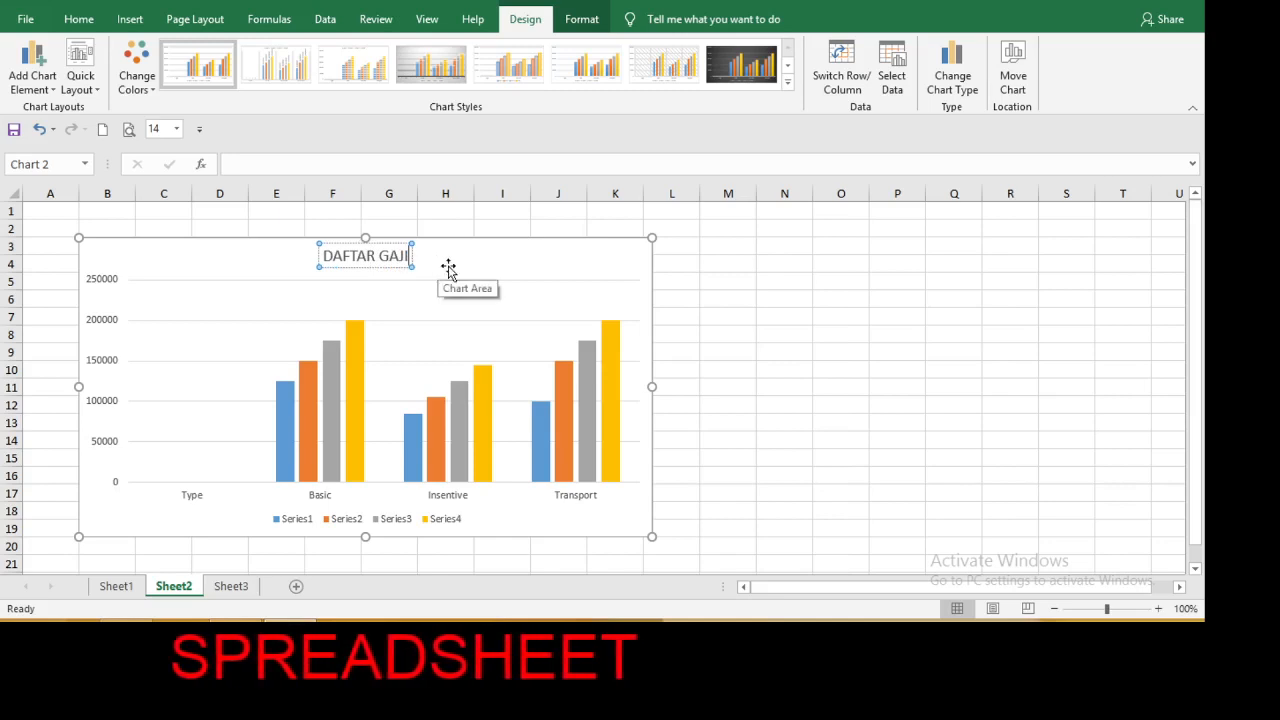
Set the font size of the whole DAFTAR GAJI chart title to 32.
key("shift+Left")
key("shift+Left")
key("shift+Left")
key("shift+Left")
key("shift+Left")
key("shift+Left")
key("shift+Left")
key("shift+Left")
key("shift+Left")
key("shift+Left")
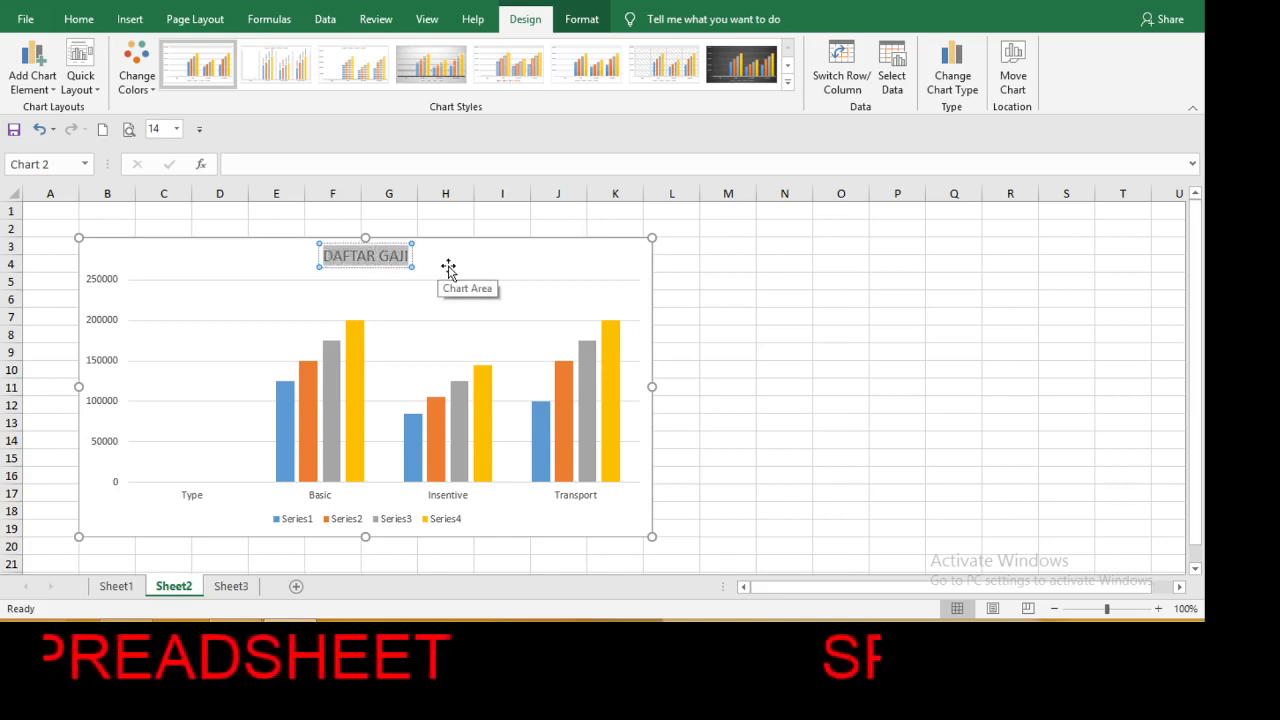
left_click(79, 19)
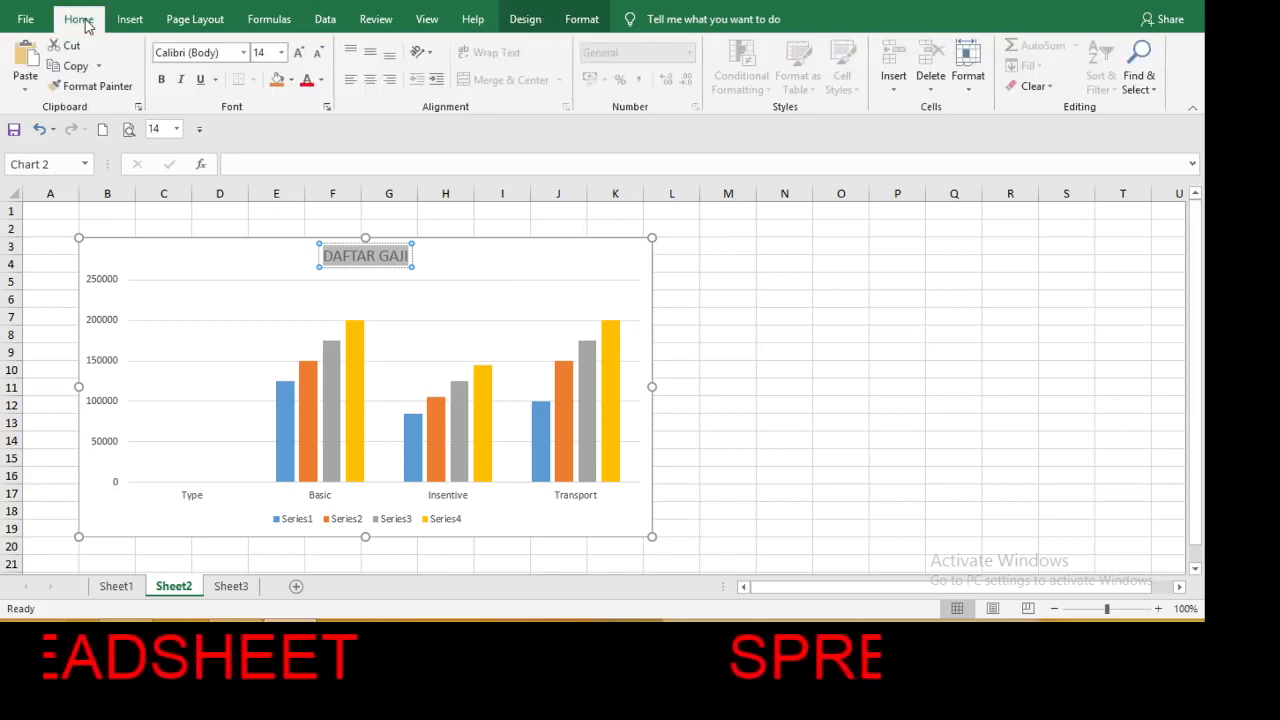
left_click(284, 53)
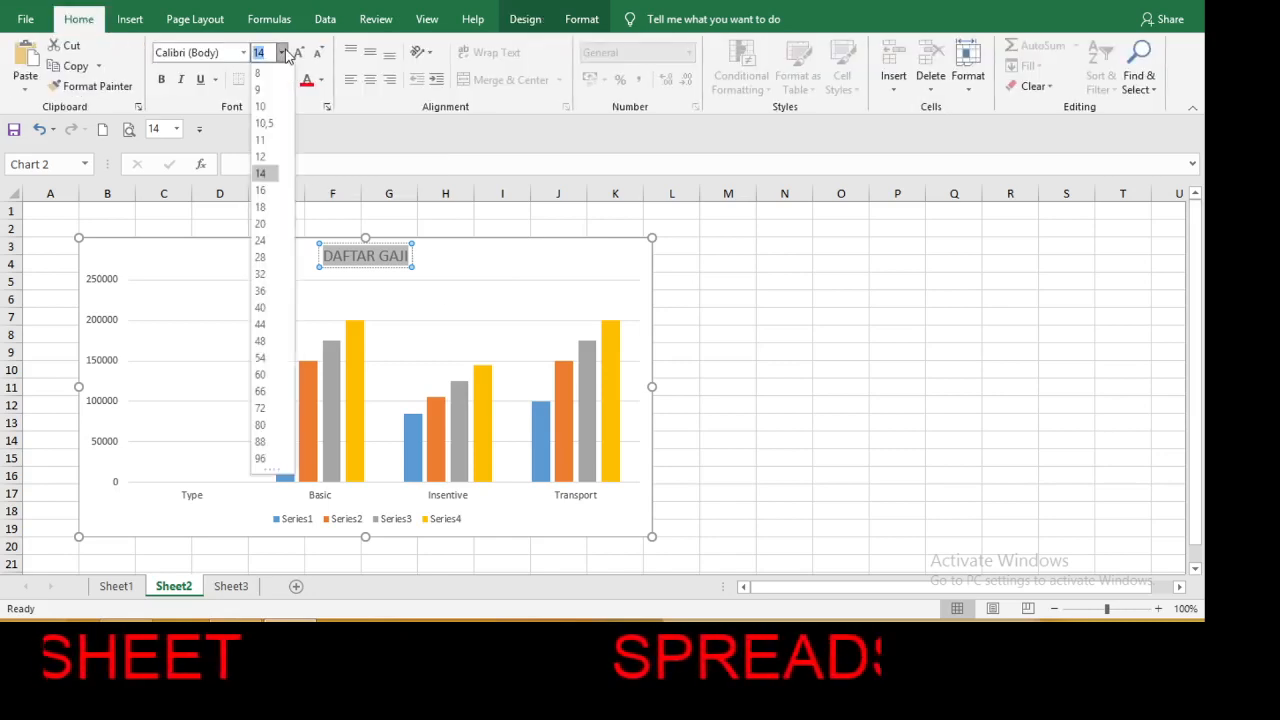
left_click(262, 274)
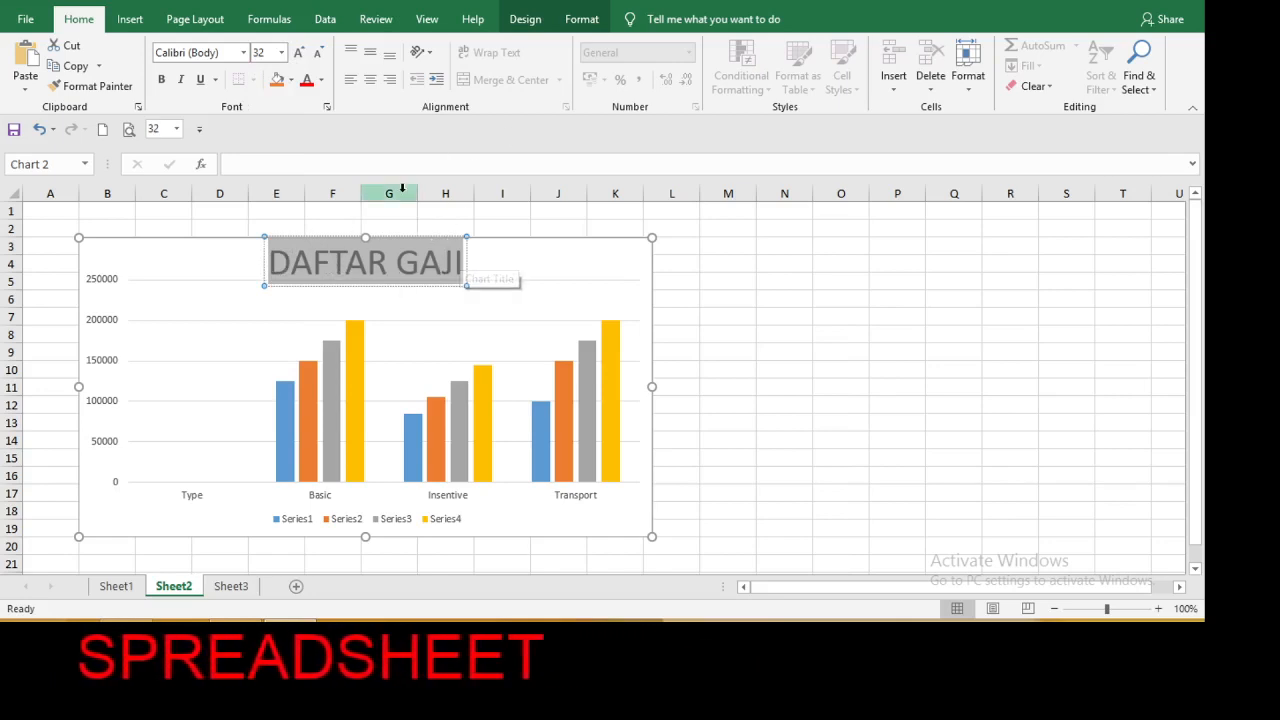
Fill the DAFTAR GAJI title box with the standard yellow color.
left_click(577, 20)
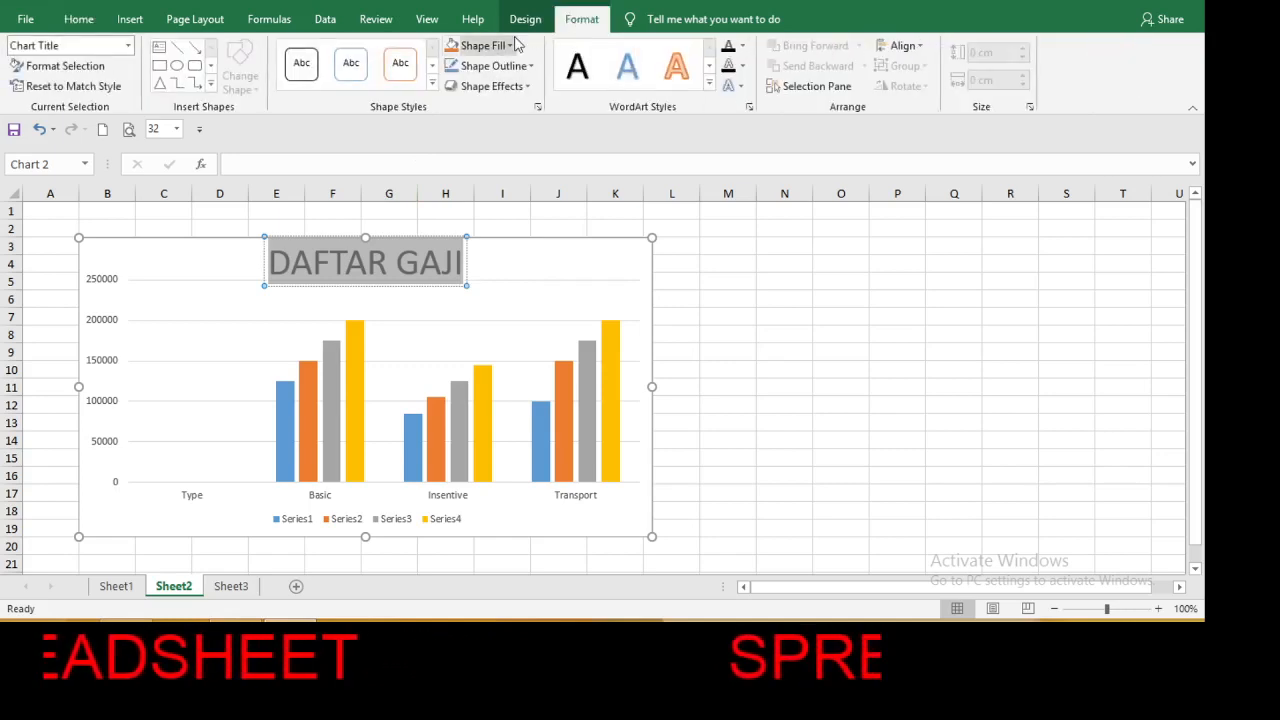
left_click(511, 46)
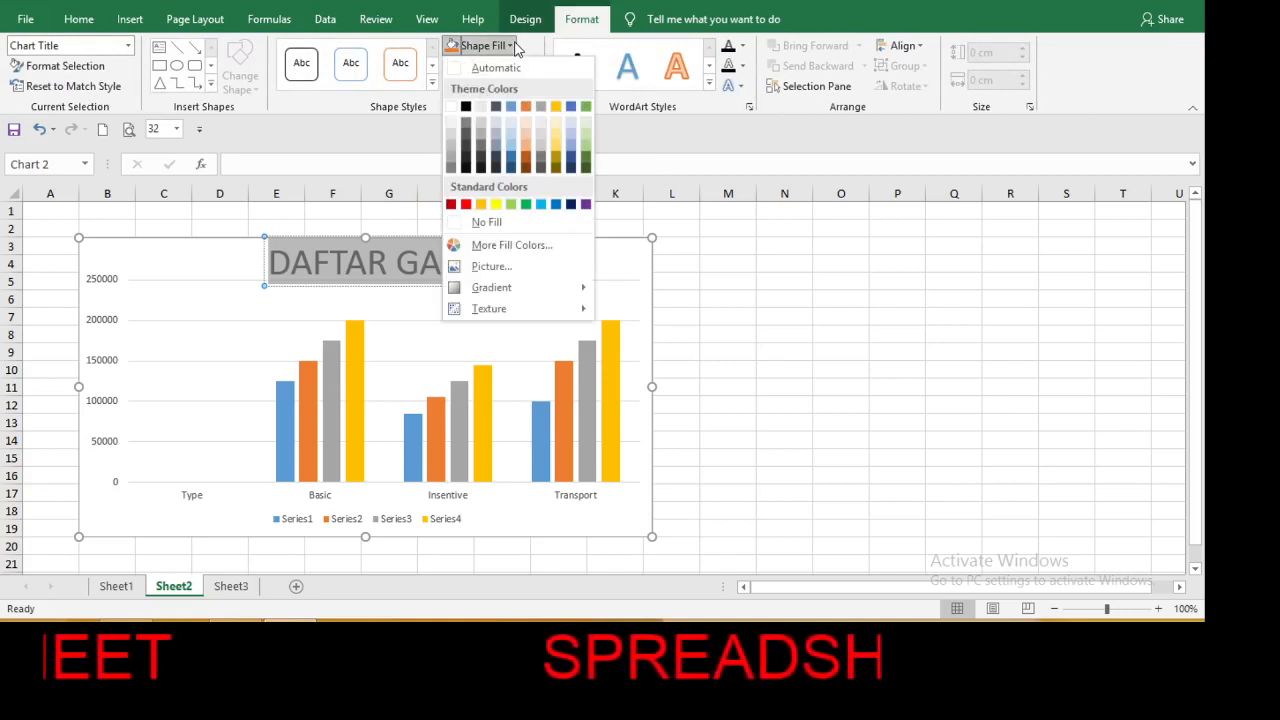
left_click(496, 205)
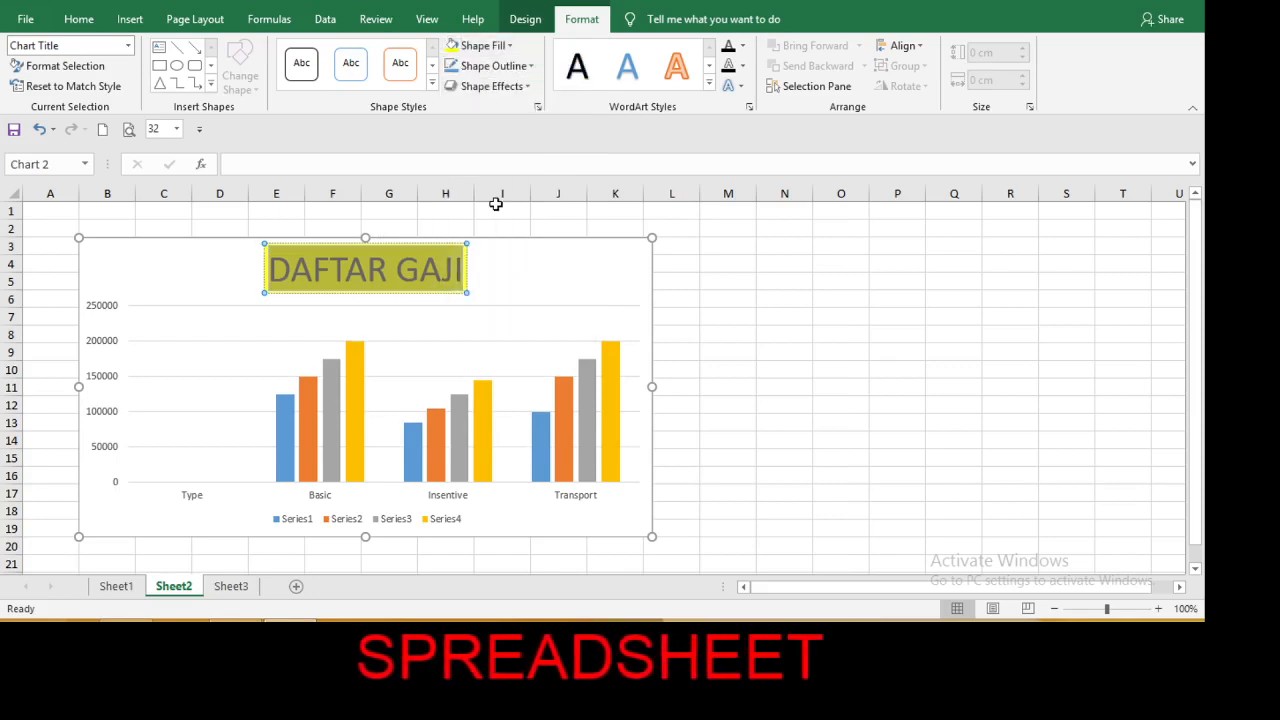
Fill the chart area with the Pink tissue paper texture and deselect the chart.
left_click(526, 295)
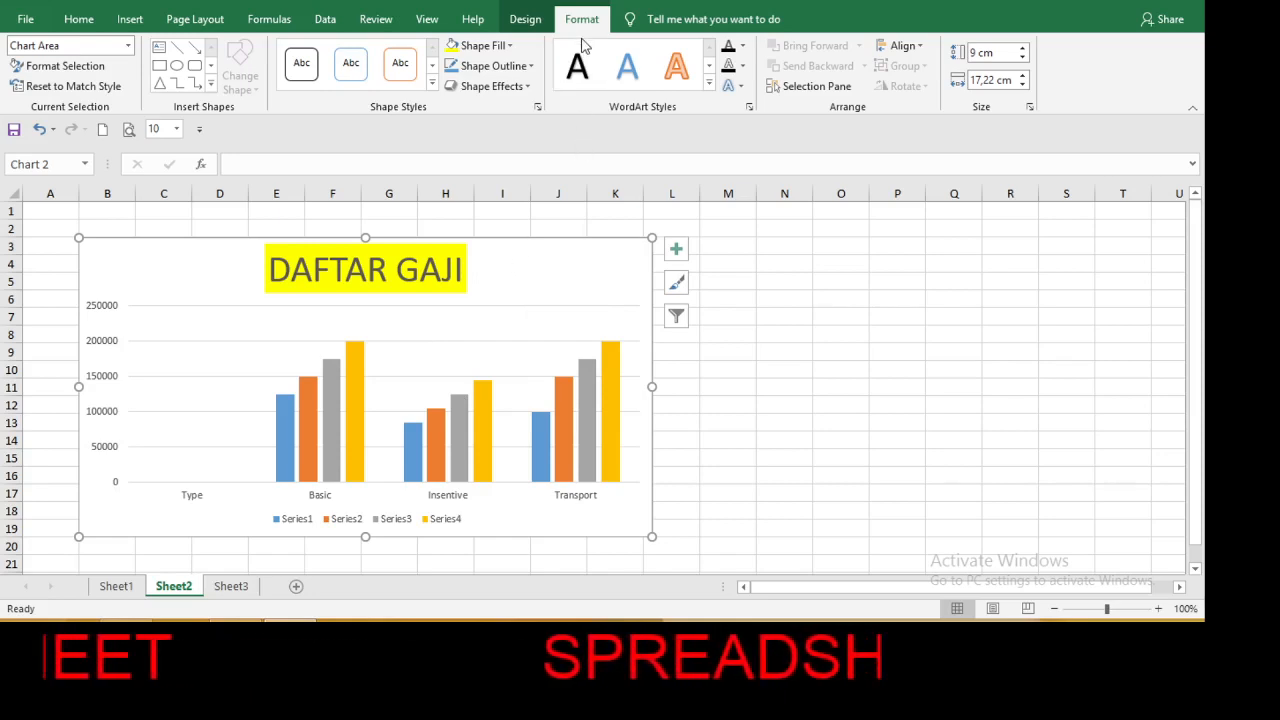
left_click(509, 46)
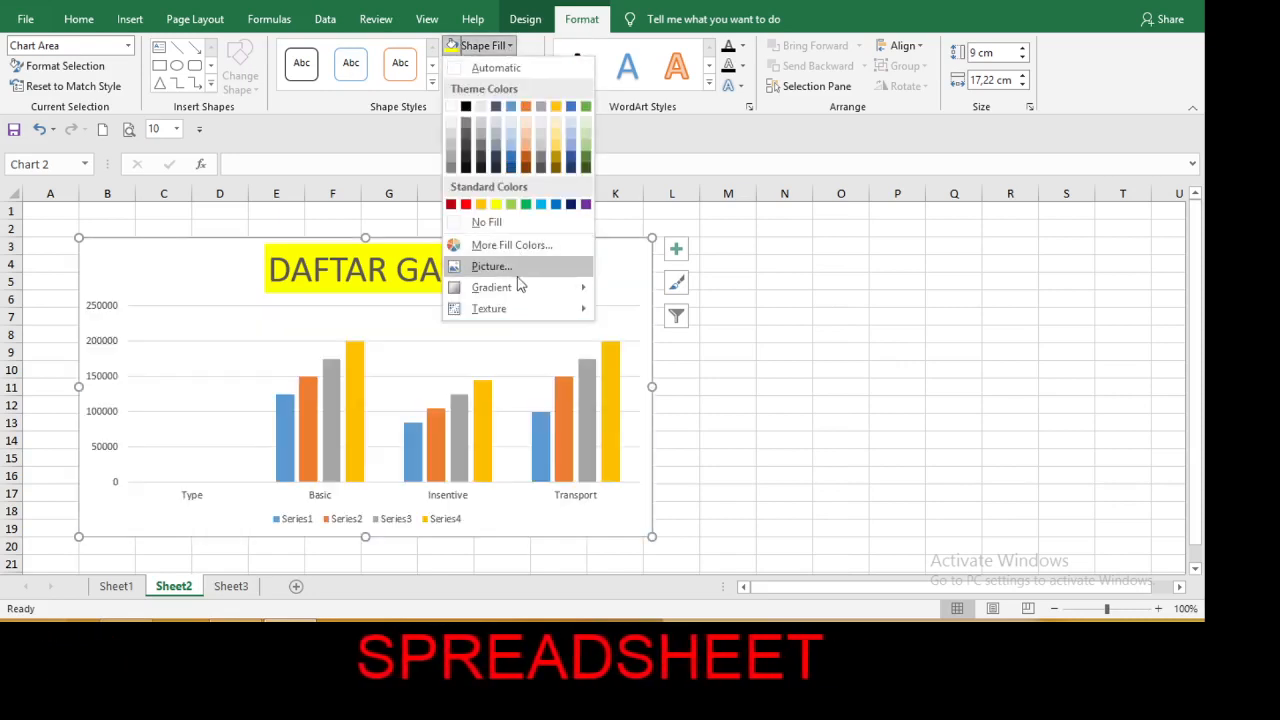
mouse_move(518, 296)
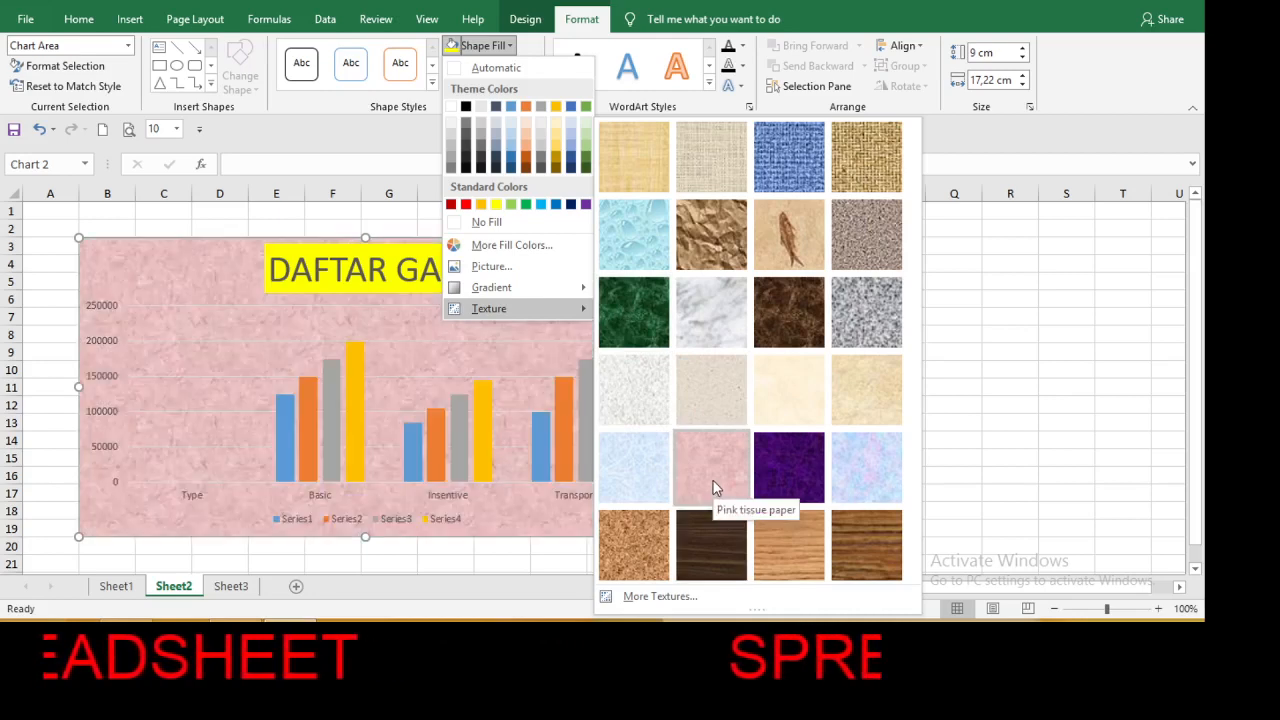
left_click(713, 487)
left_click(712, 480)
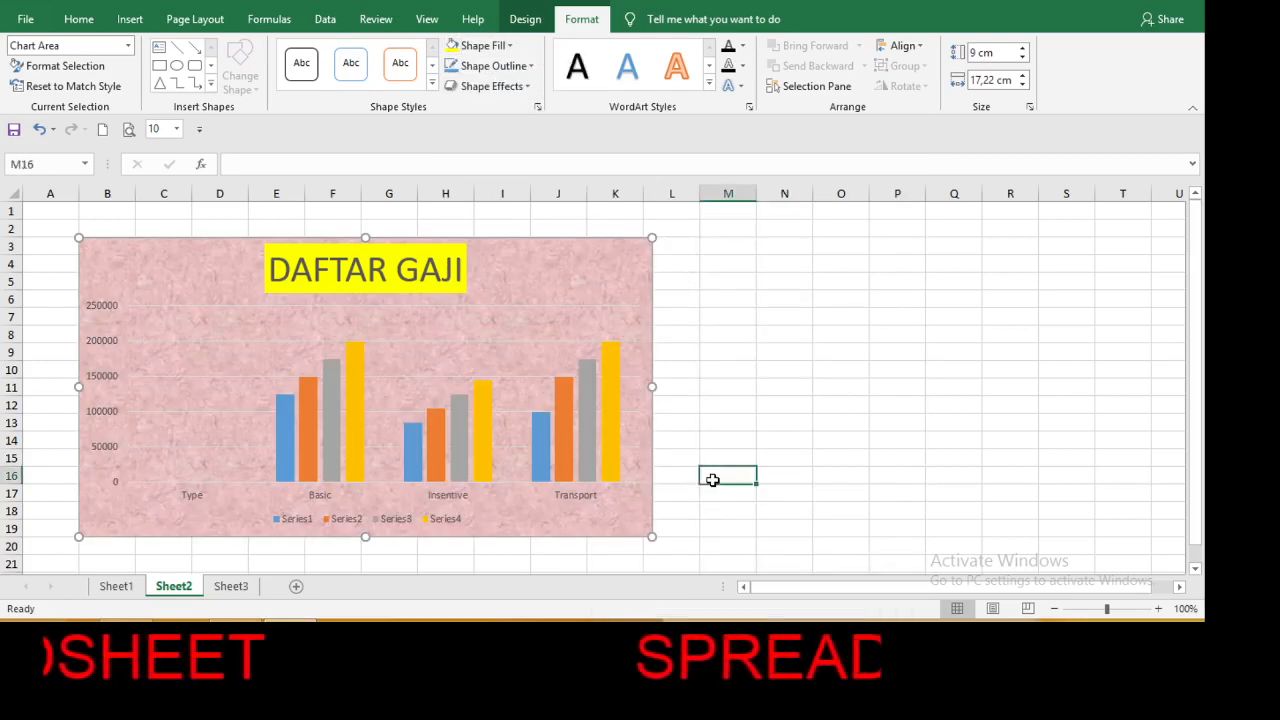
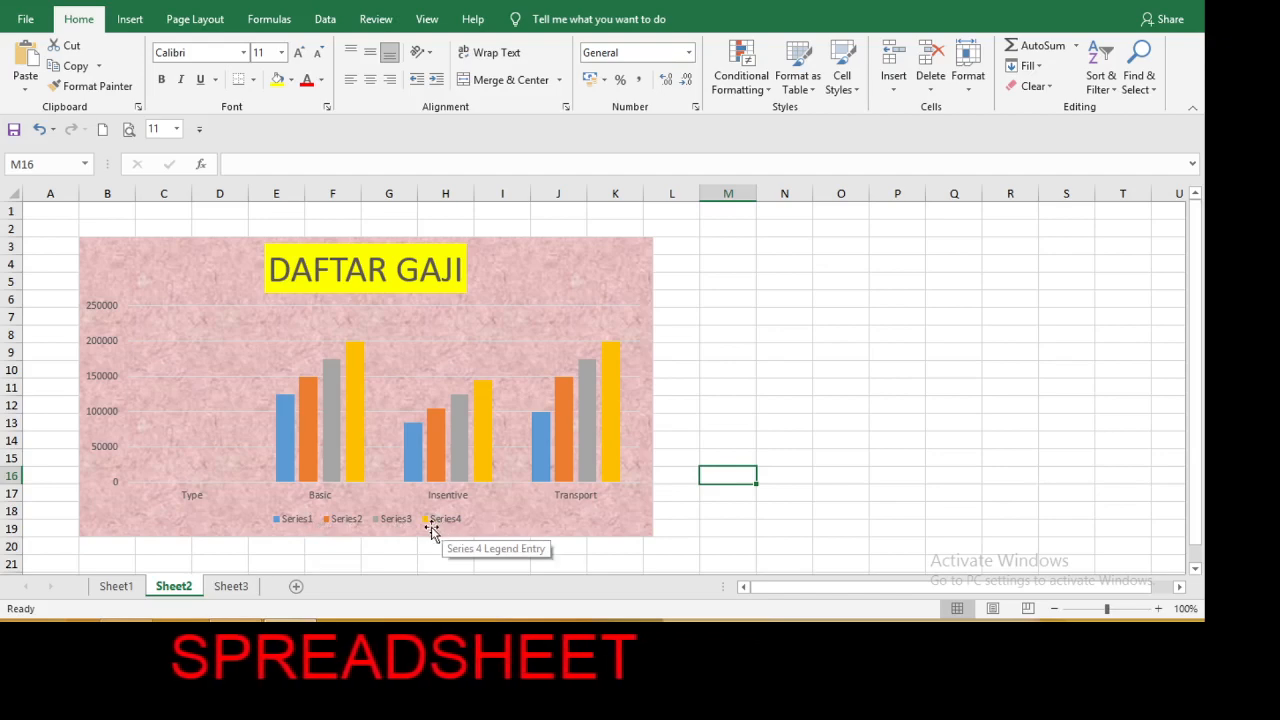
left_click(356, 531)
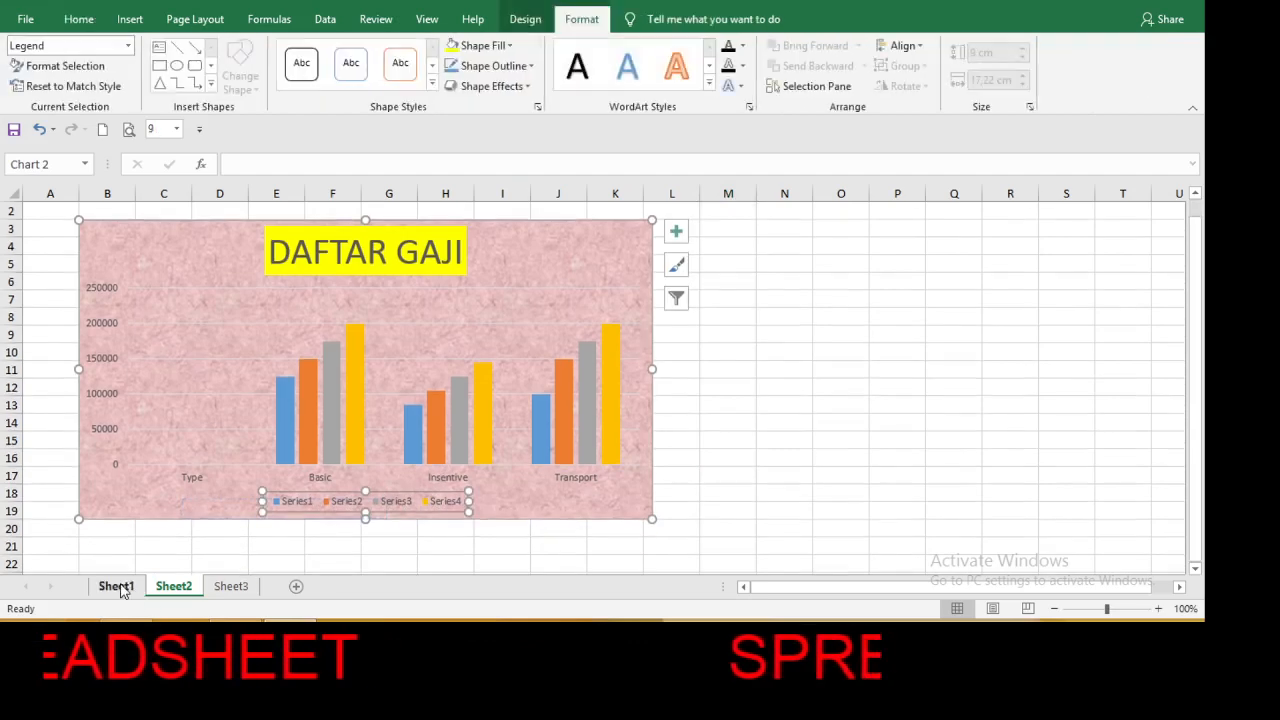
left_click(116, 587)
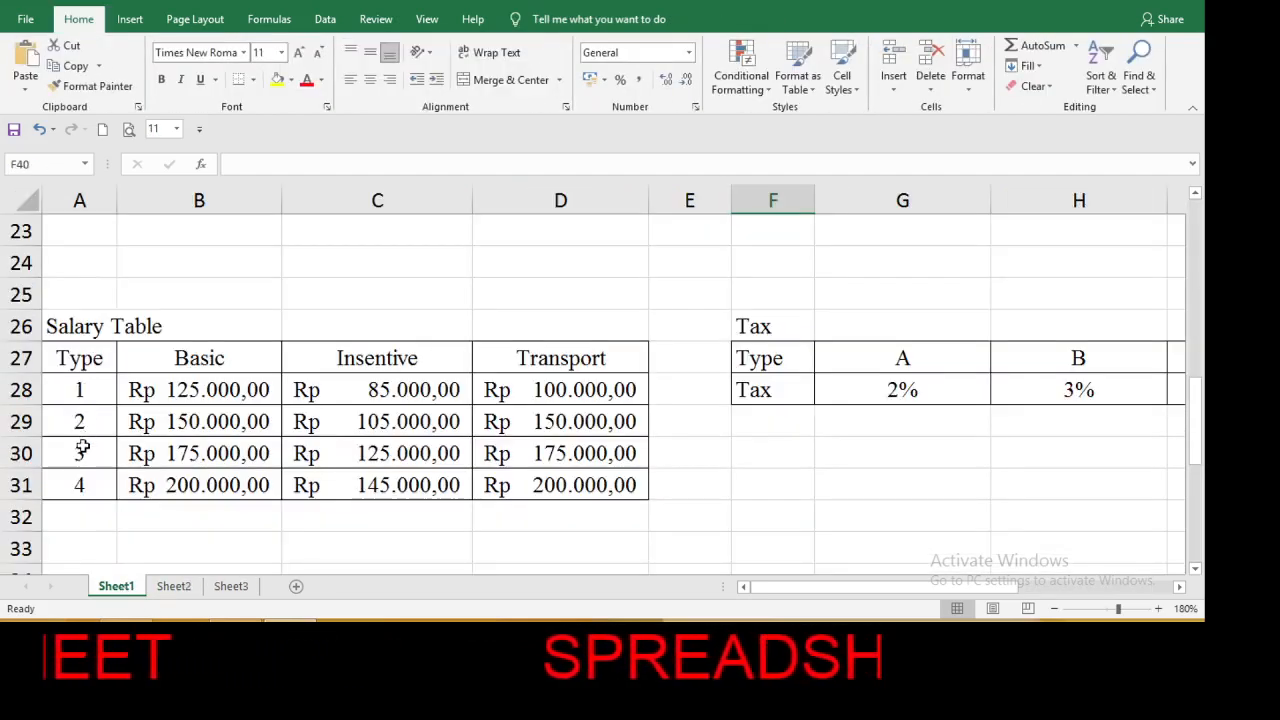
left_click(174, 587)
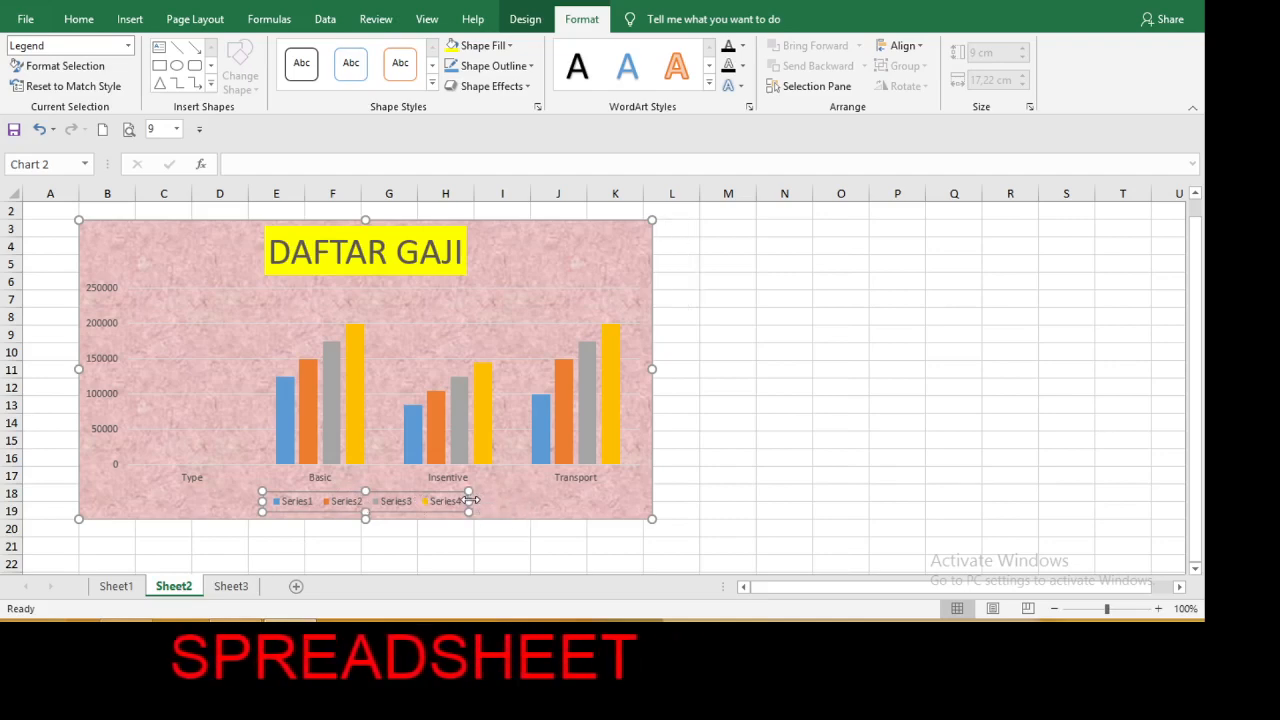
double_click(469, 500)
left_click(735, 428)
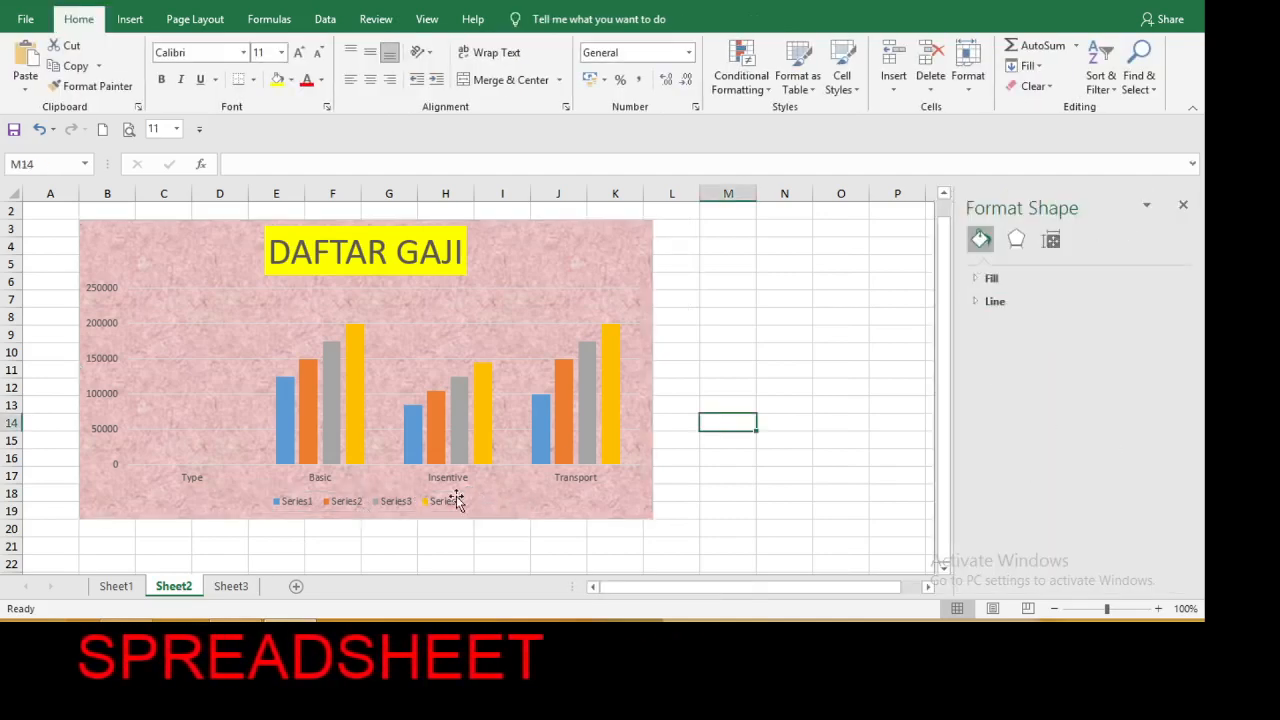
Switch to the start of the payroll table on Sheet1 and close the Format Shape pane.
left_click(115, 588)
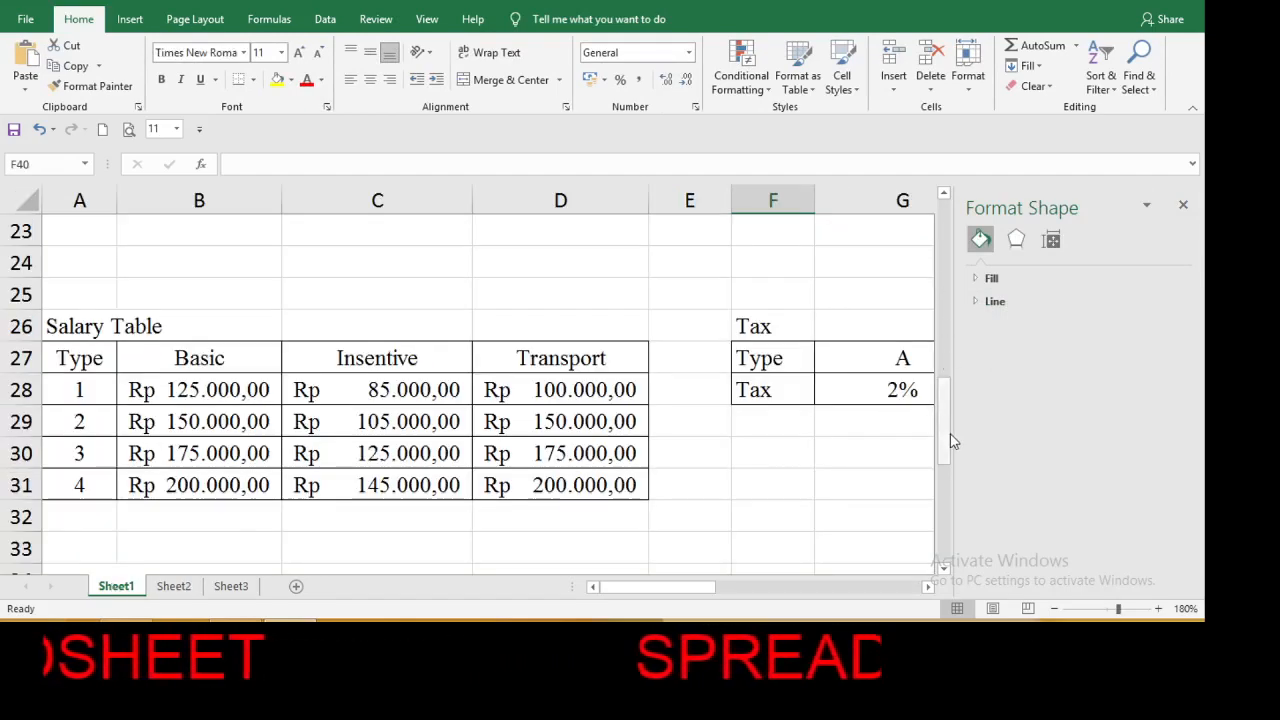
left_click_drag(946, 434, 946, 235)
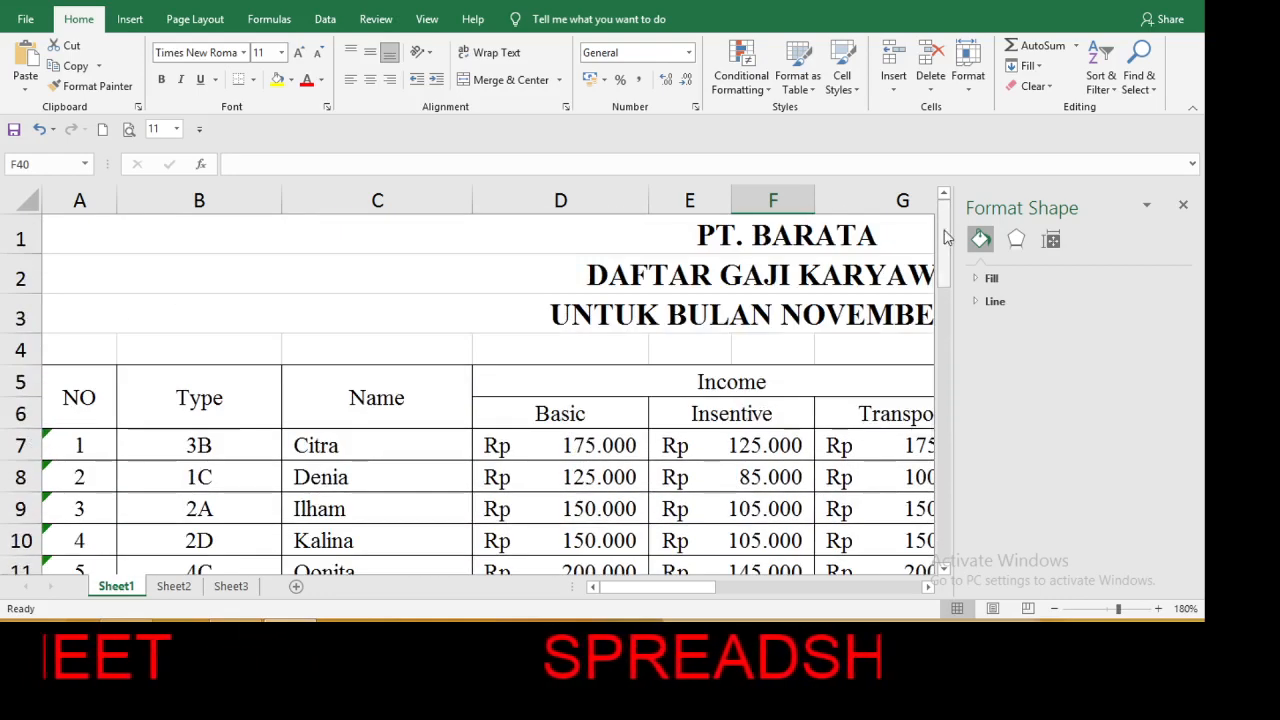
left_click(1183, 206)
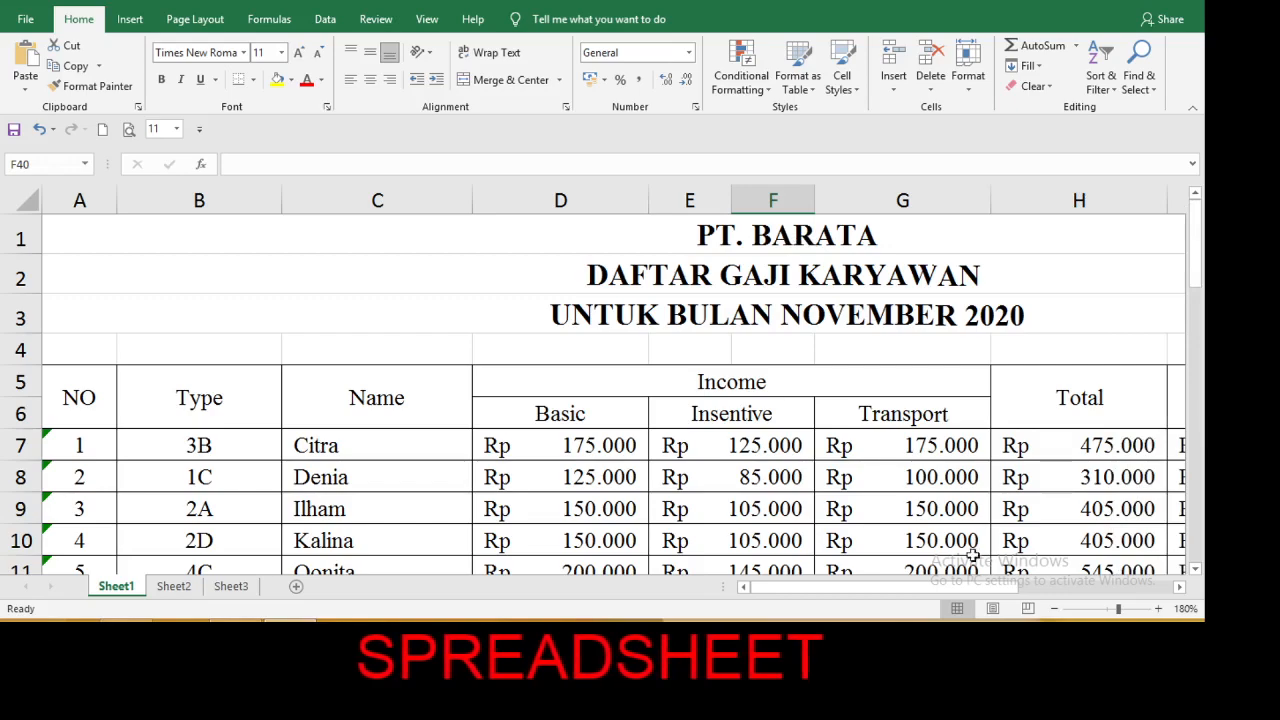
Set the payroll table with its headings and summary rows, A1:J22, as the print area of Sheet1.
left_click(1055, 607)
left_click(1055, 607)
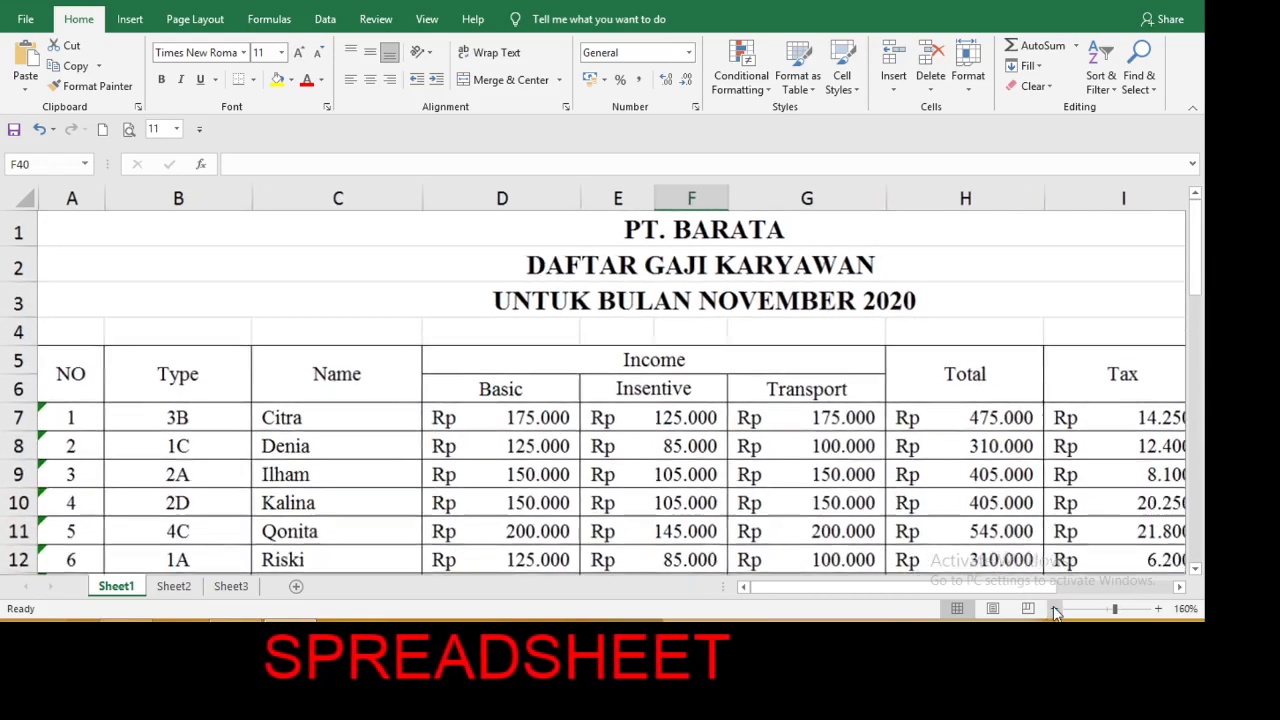
left_click(1055, 607)
left_click(1055, 607)
left_click(1055, 607)
left_click(1055, 608)
left_click(1055, 608)
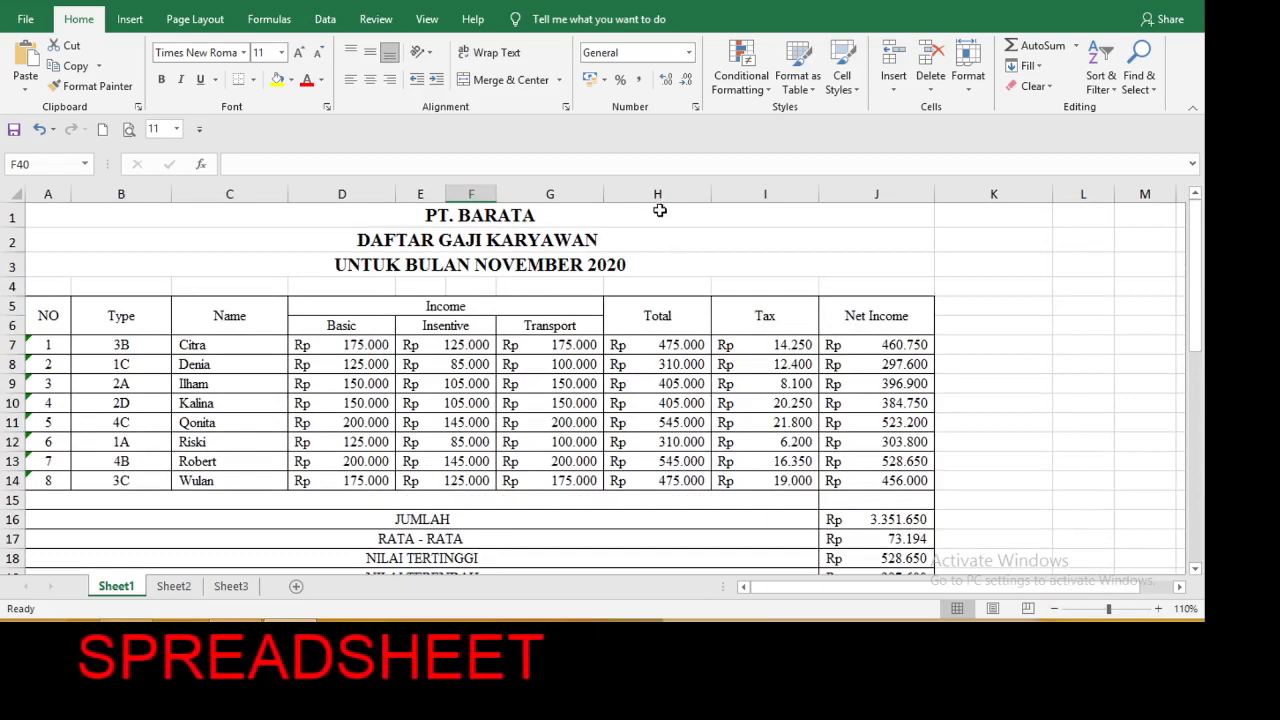
left_click(657, 216)
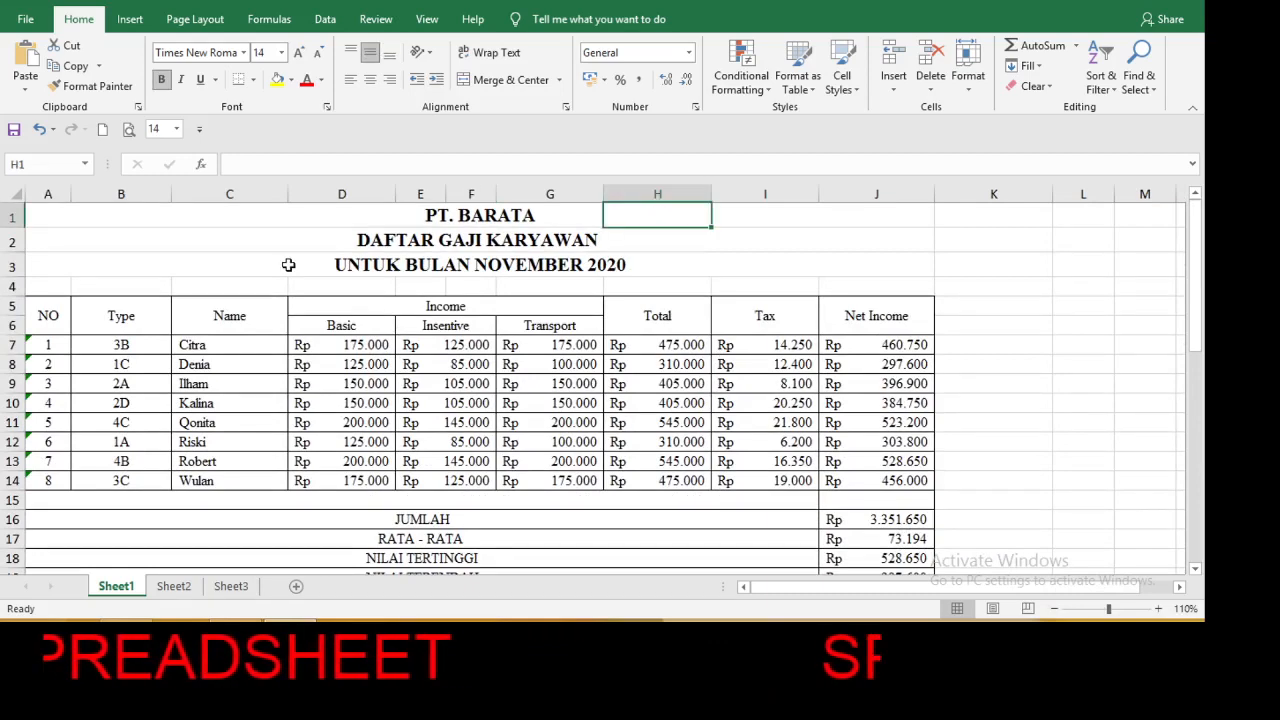
left_click(54, 213)
left_click_drag(54, 213, 606, 520)
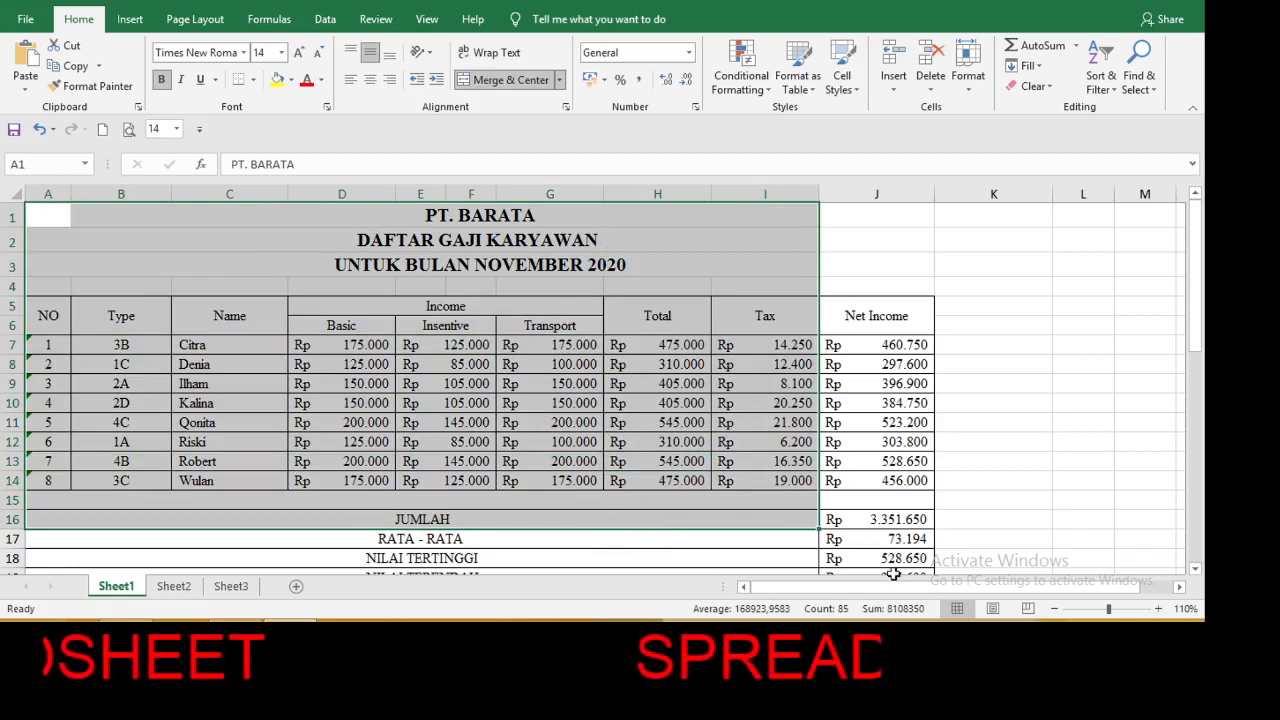
left_click_drag(893, 573, 893, 573)
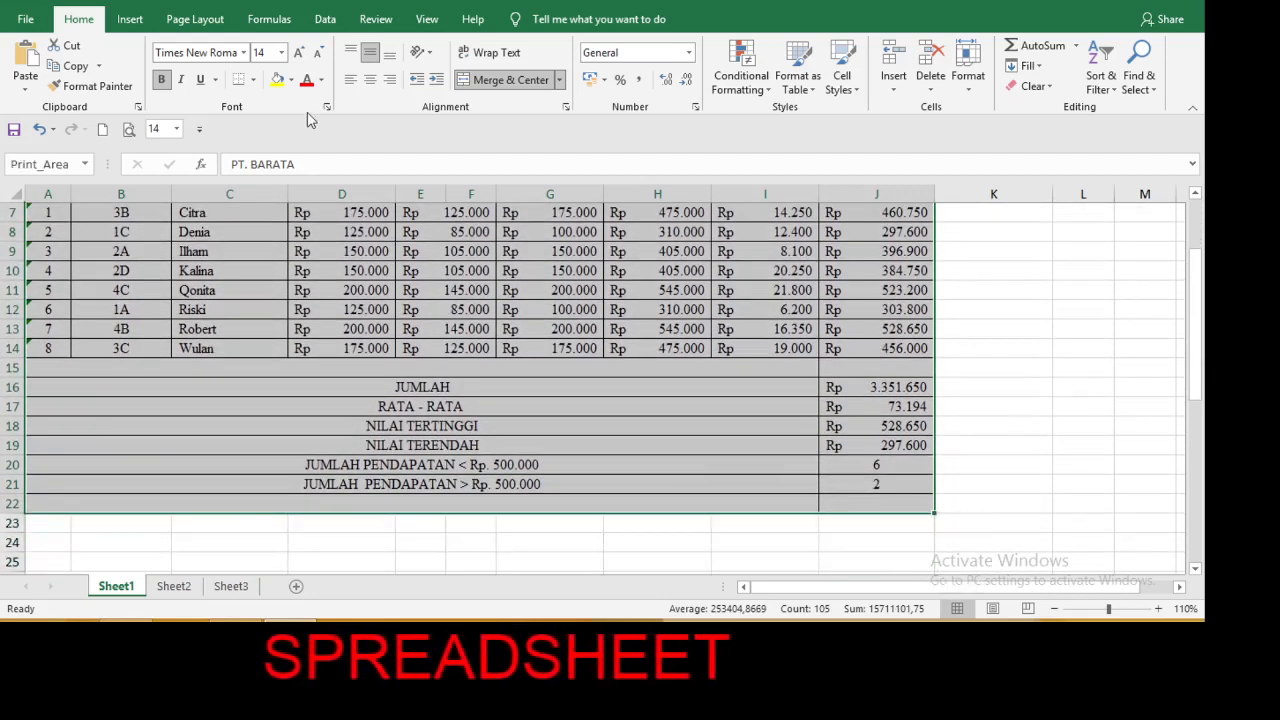
left_click(197, 20)
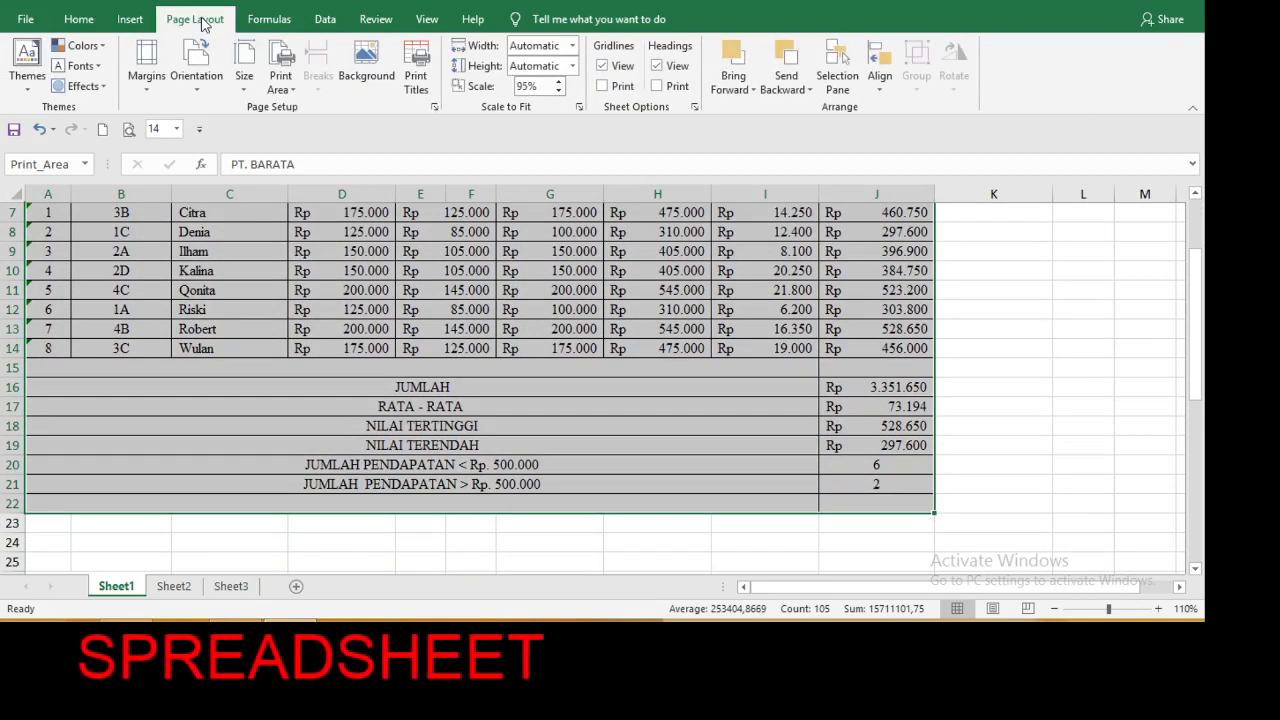
left_click(296, 90)
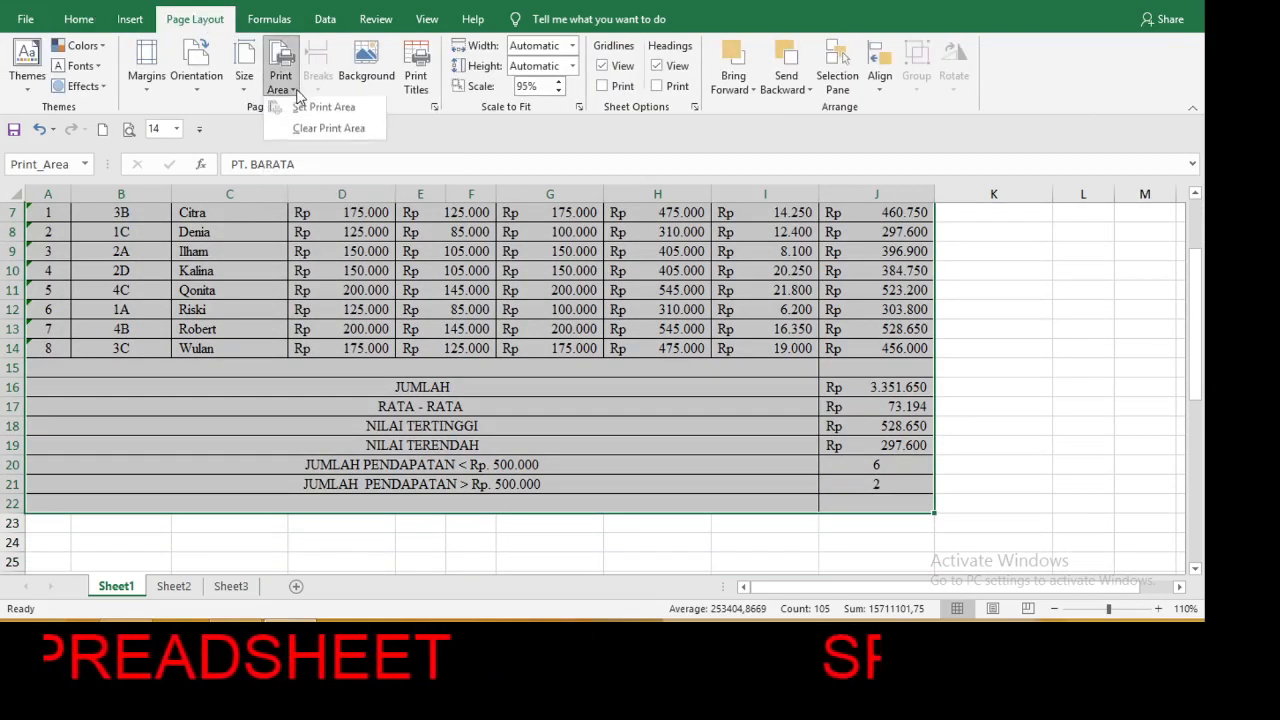
left_click(312, 107)
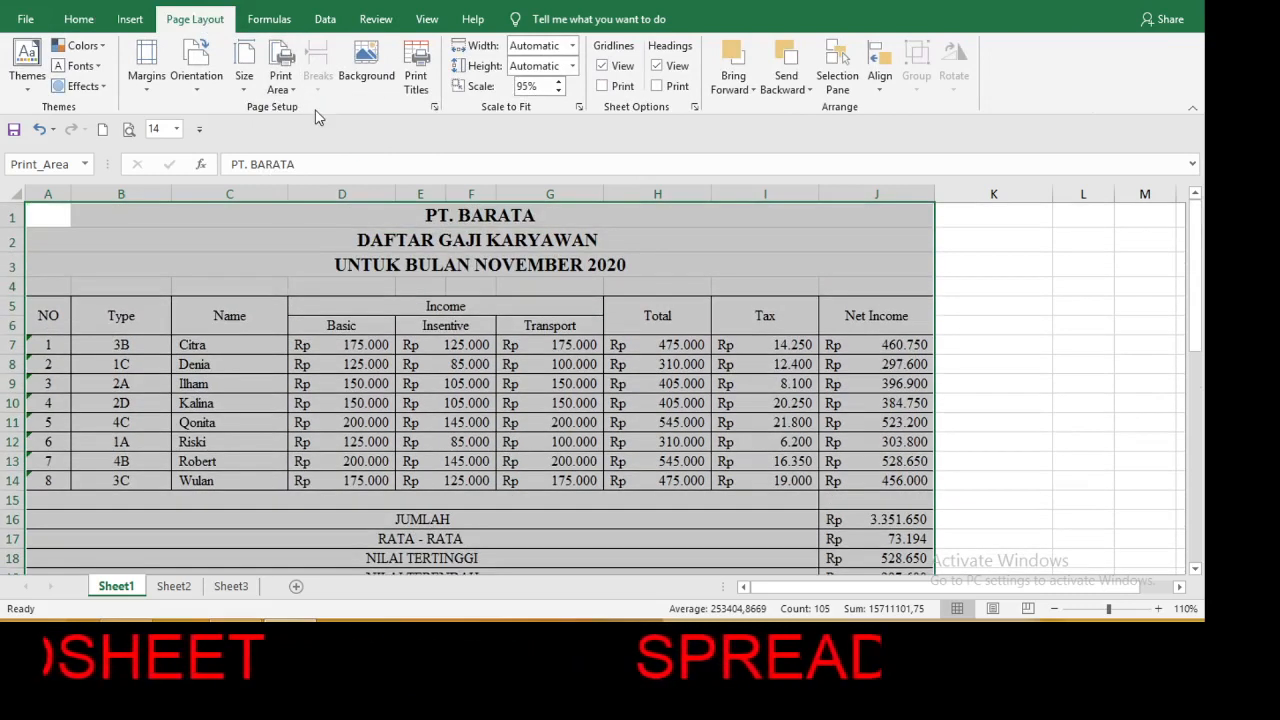
Open the print preview of the payroll sheet and show its margin guides.
left_click(25, 20)
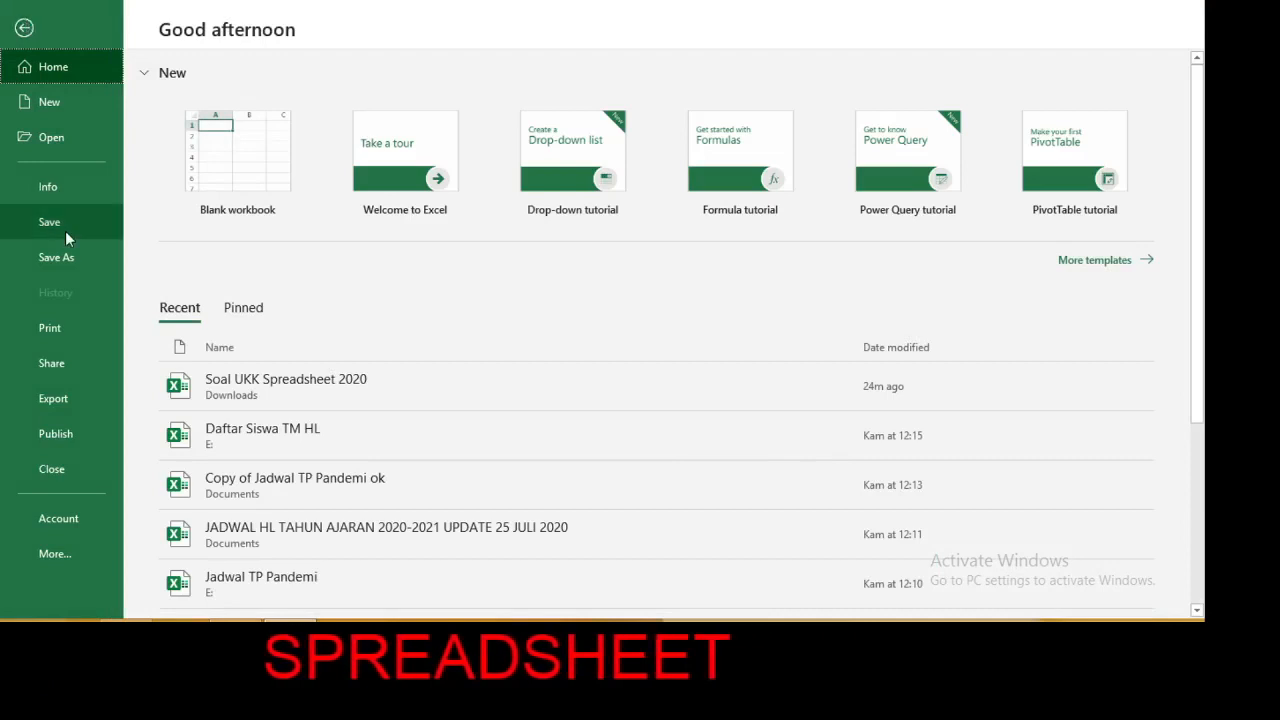
left_click(59, 329)
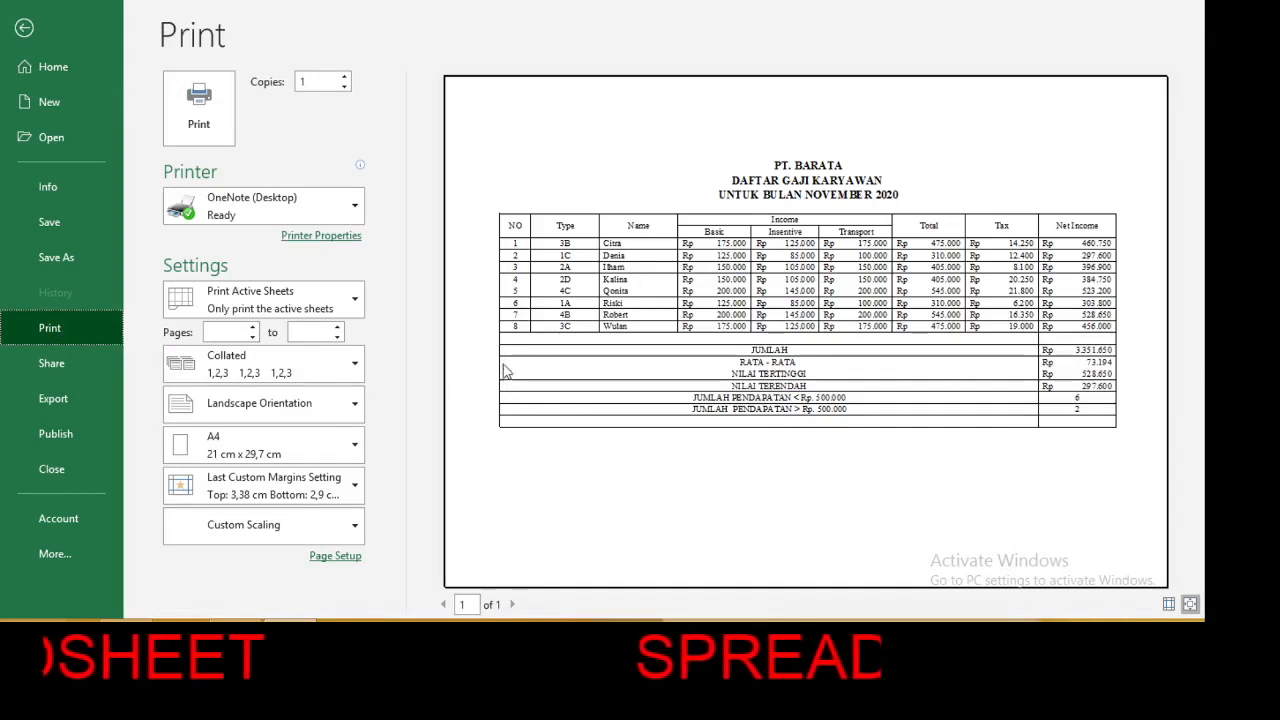
left_click(1169, 605)
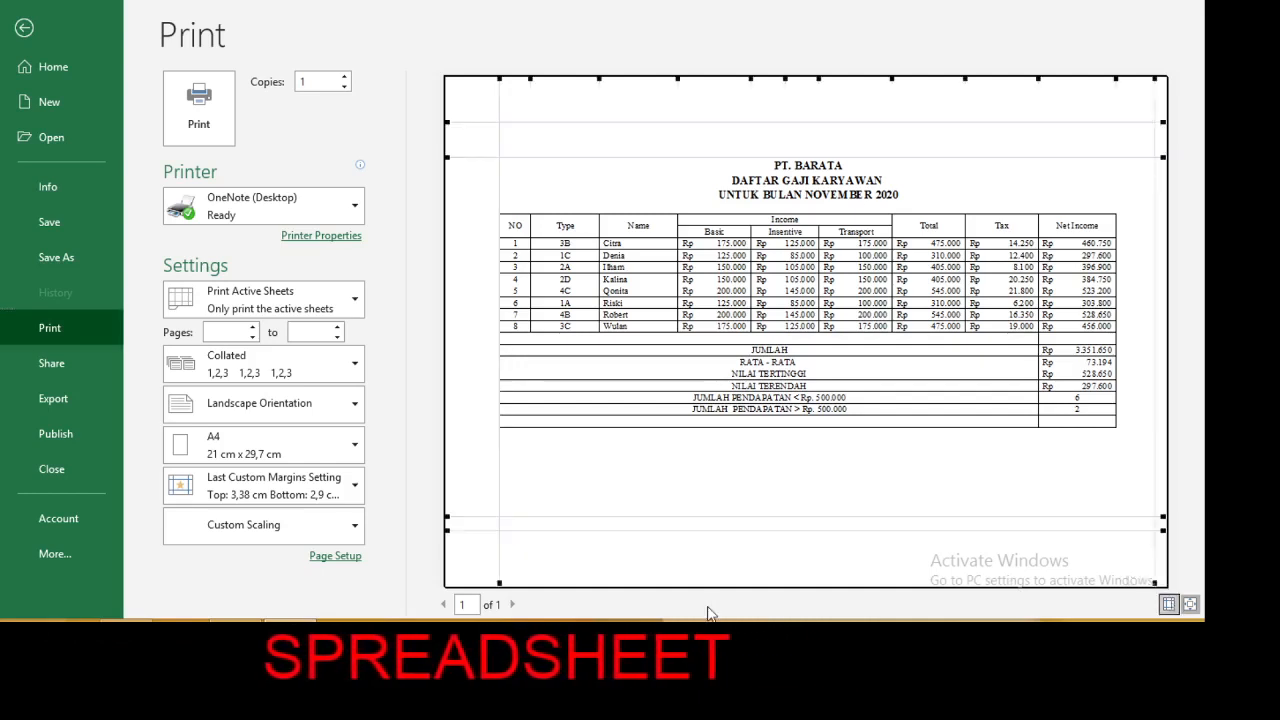
Check the margin values in Page Setup and change the page orientation to portrait.
left_click(346, 557)
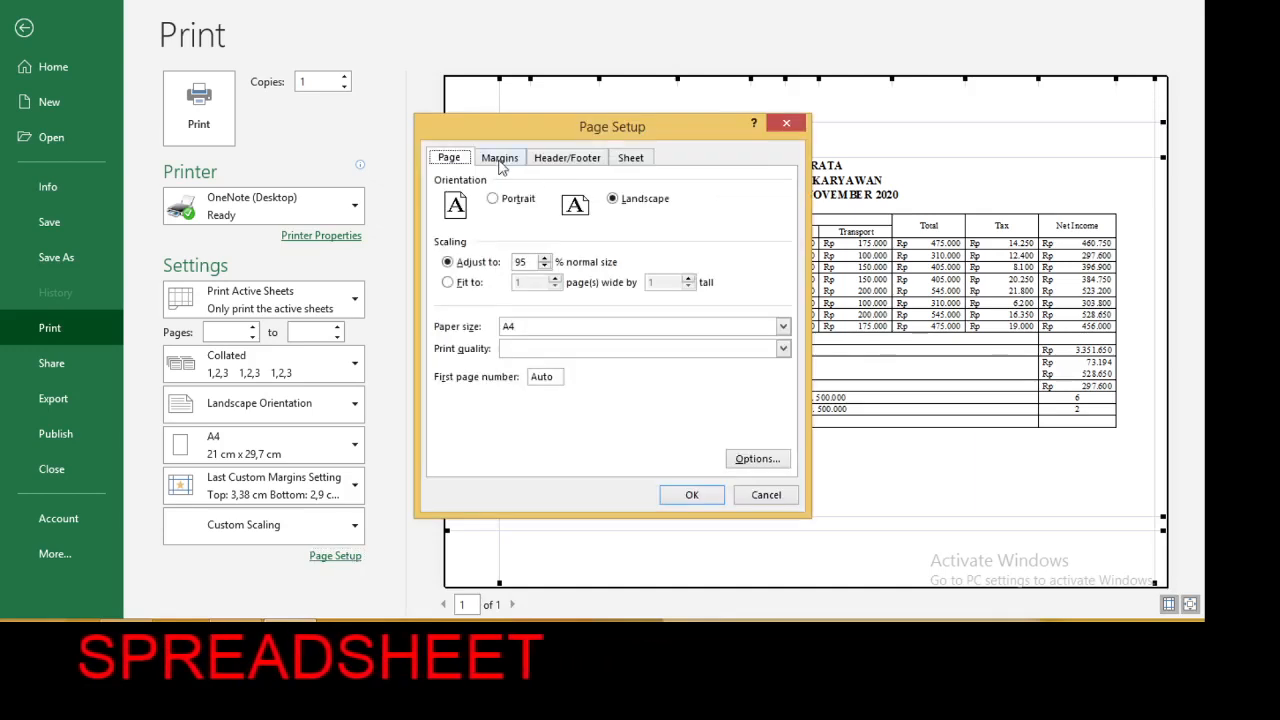
left_click(501, 162)
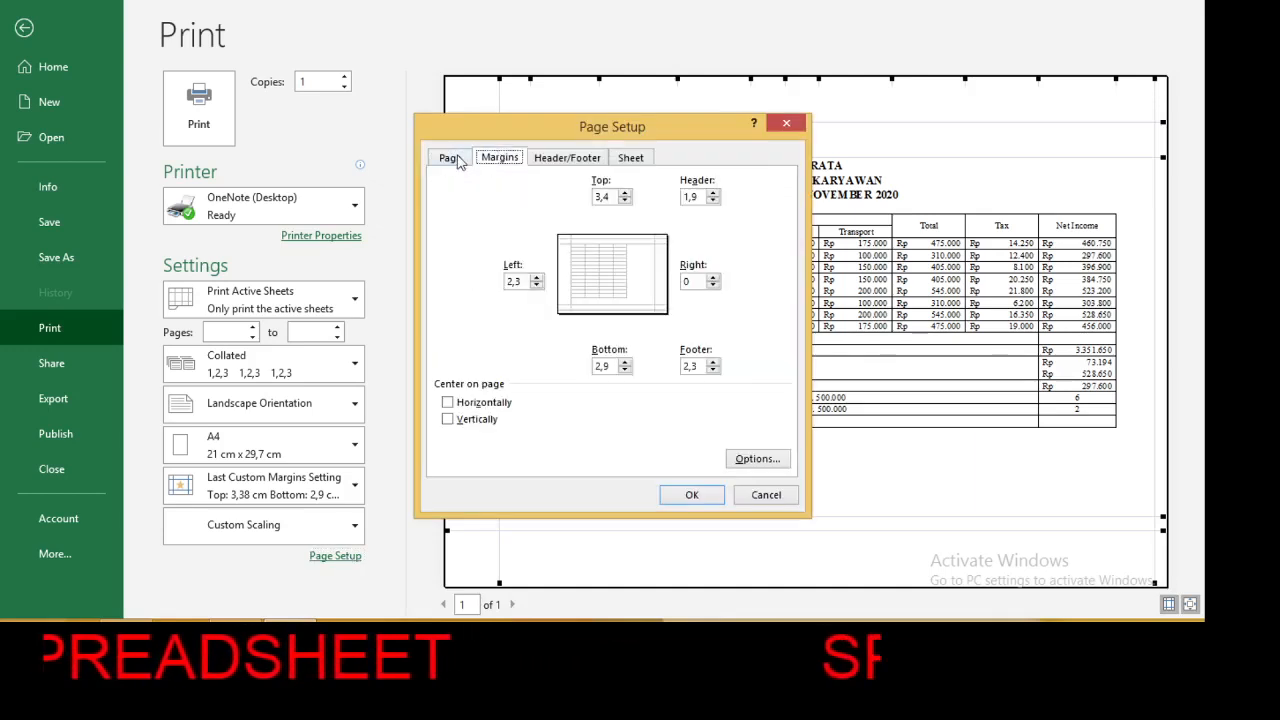
left_click(459, 160)
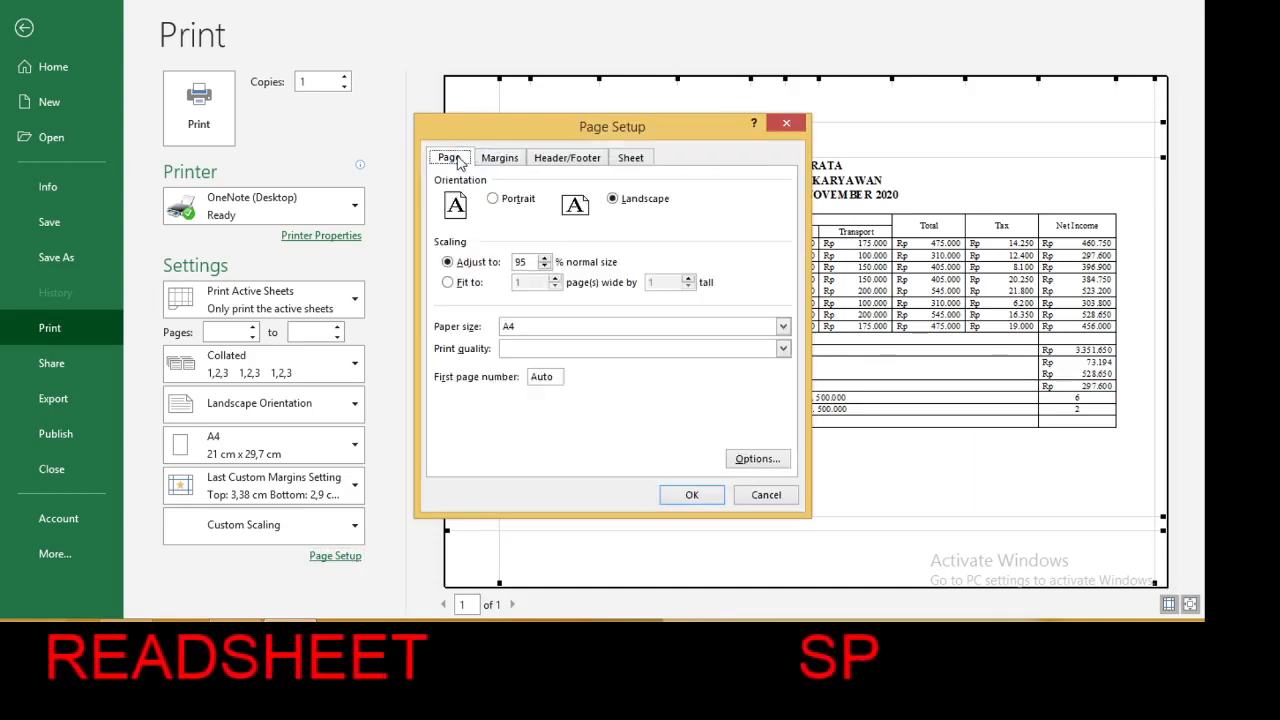
left_click(494, 201)
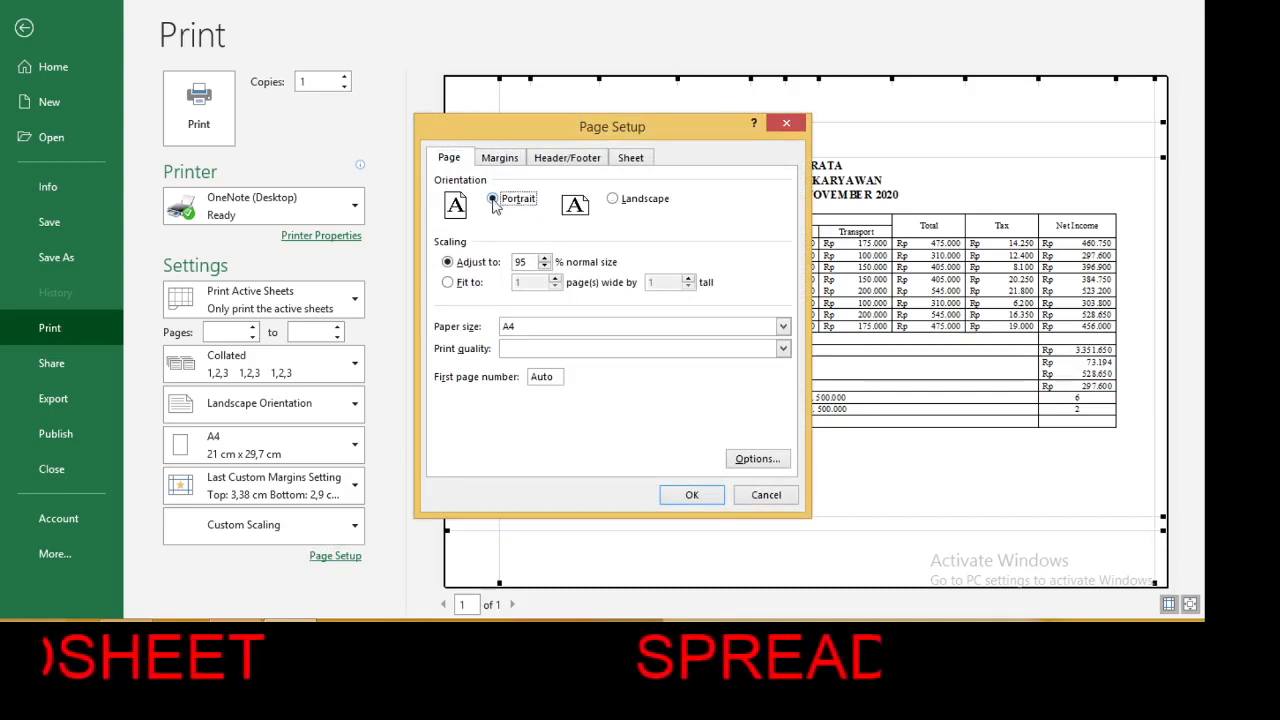
left_click(707, 497)
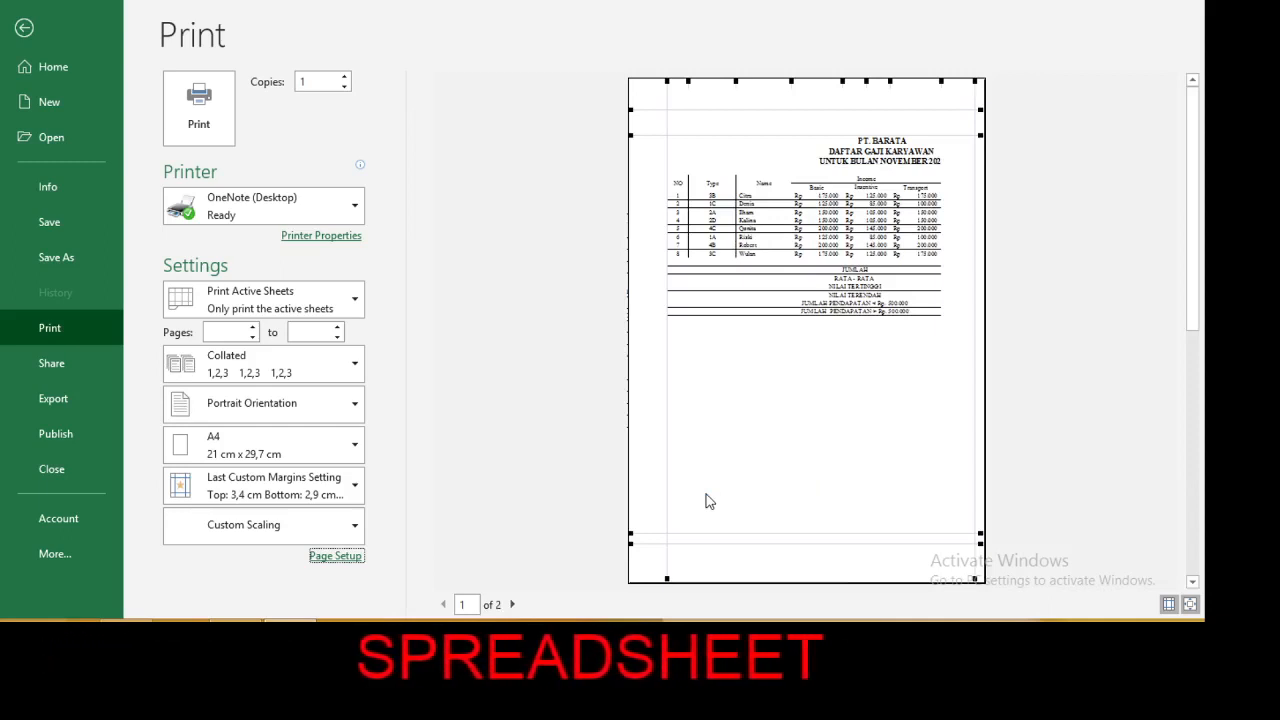
Return the page orientation to landscape in Page Setup and review the margin values.
left_click(343, 557)
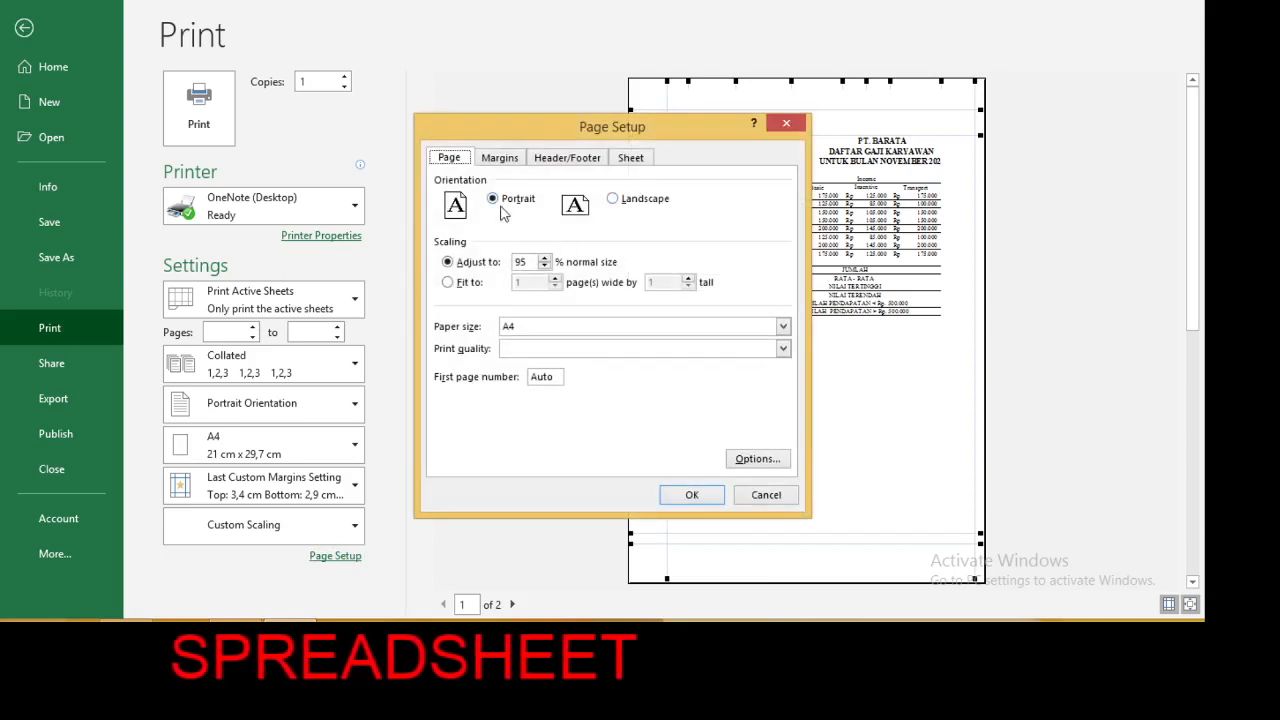
left_click(613, 199)
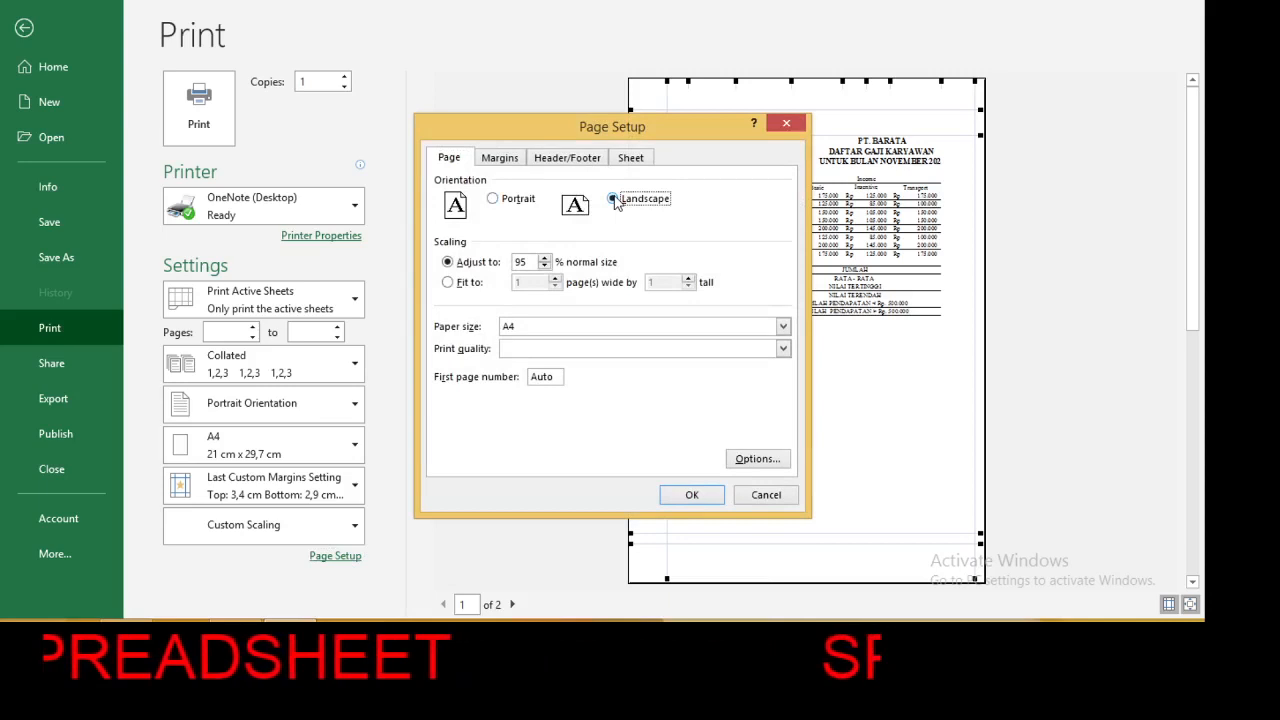
left_click(521, 159)
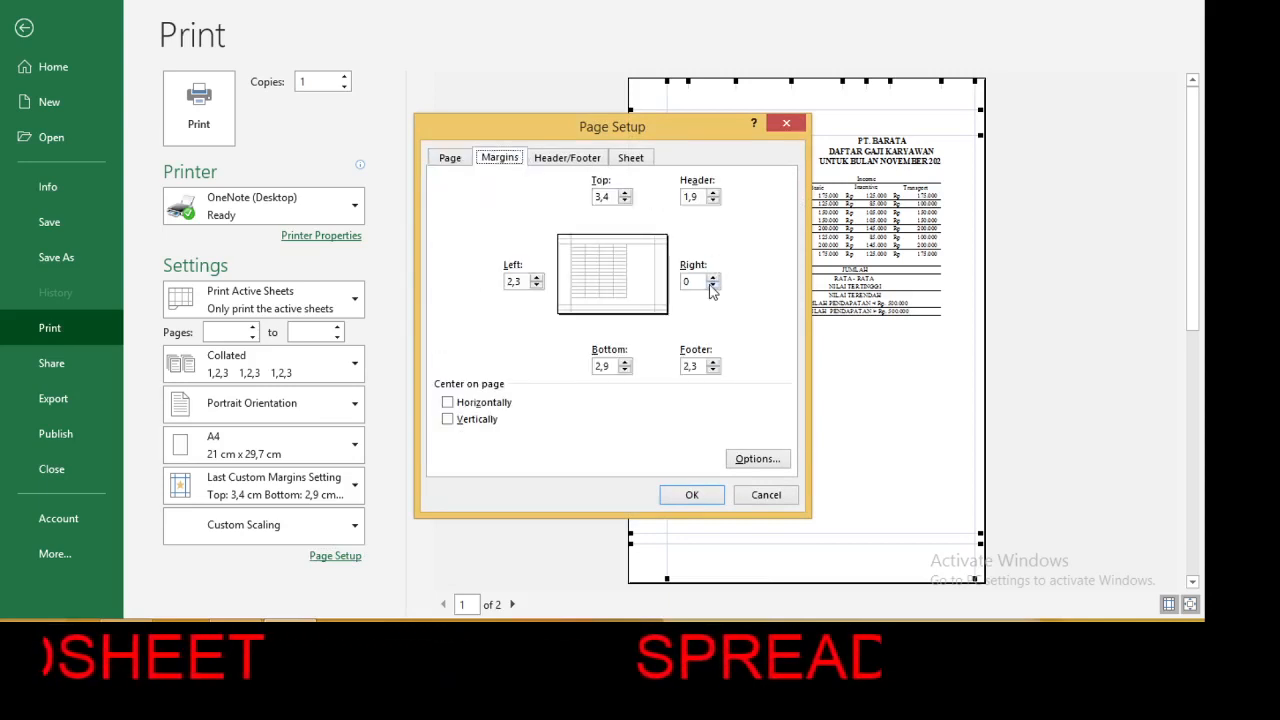
left_click(692, 495)
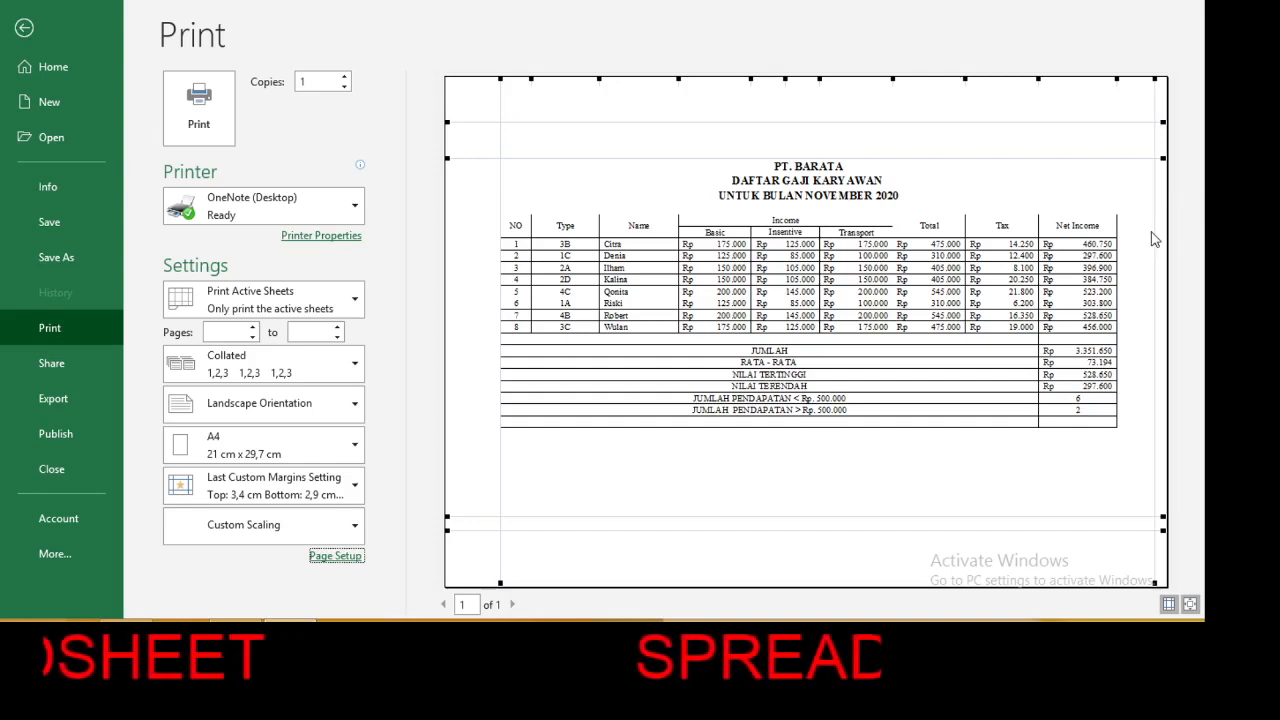
Fine-tune the left margin with the preview's margin guides and set the top margin to 3.35 cm.
left_click(1170, 605)
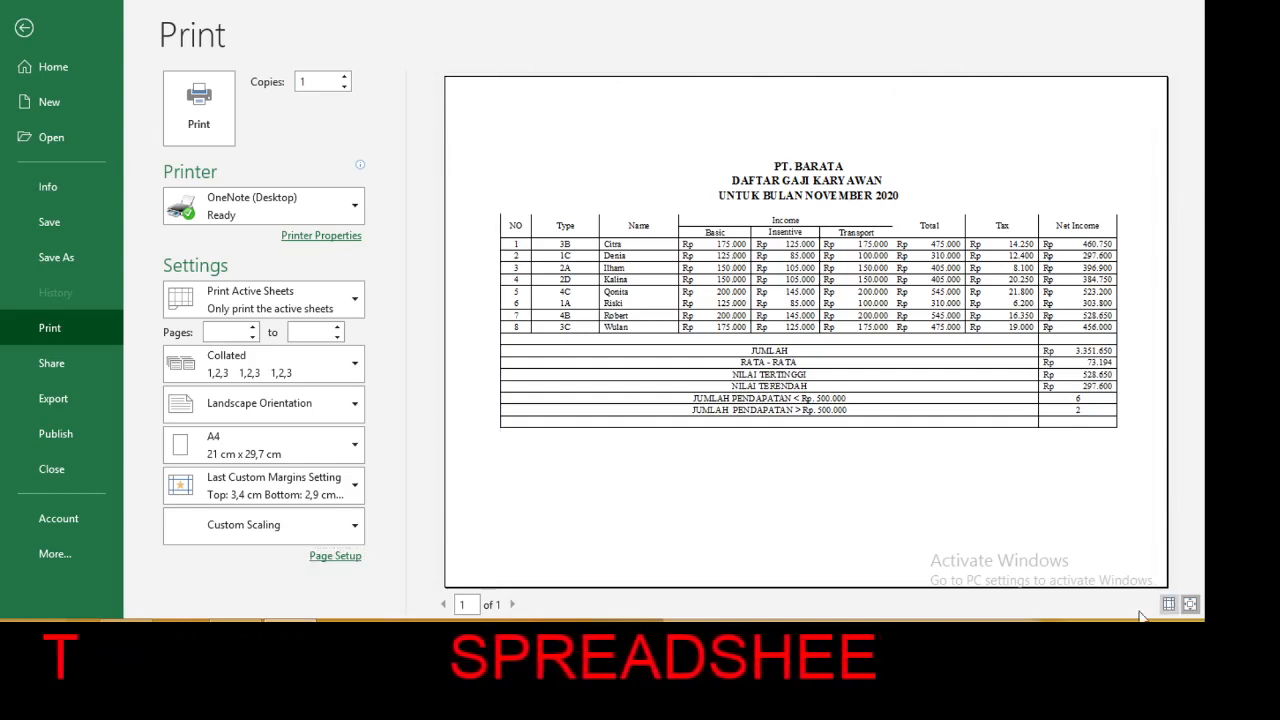
left_click(1170, 606)
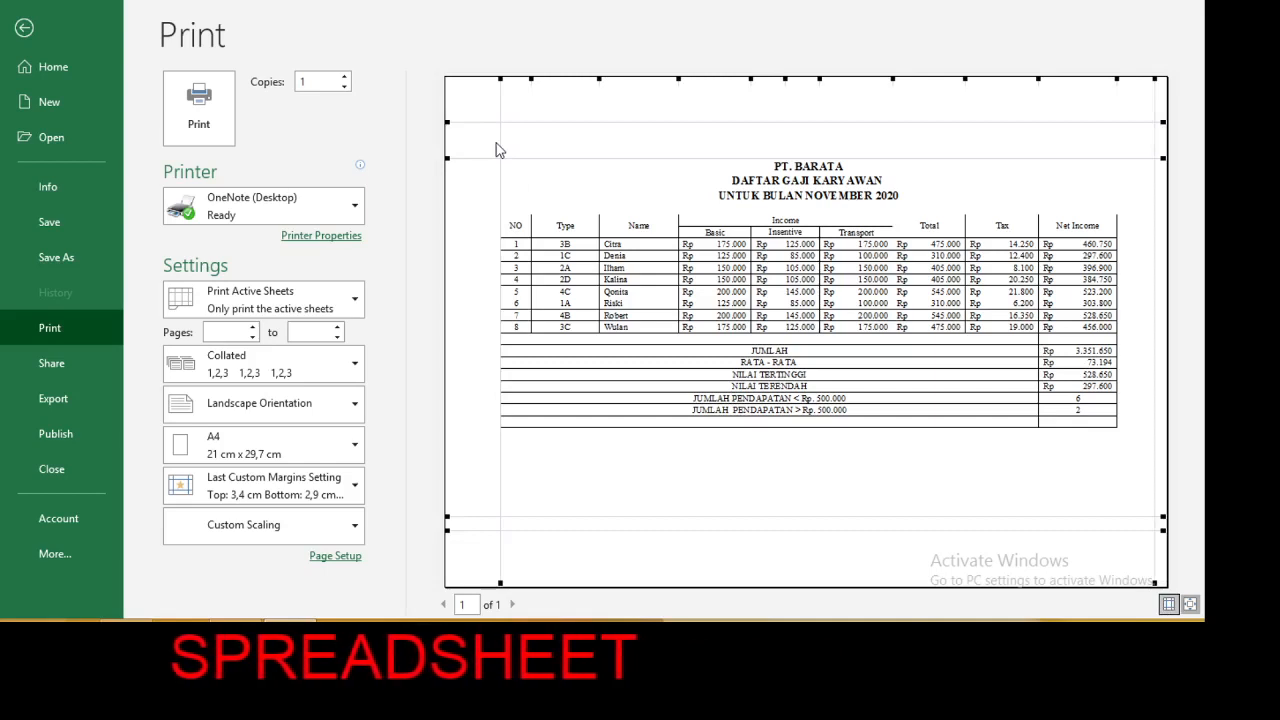
left_click_drag(501, 140, 459, 146)
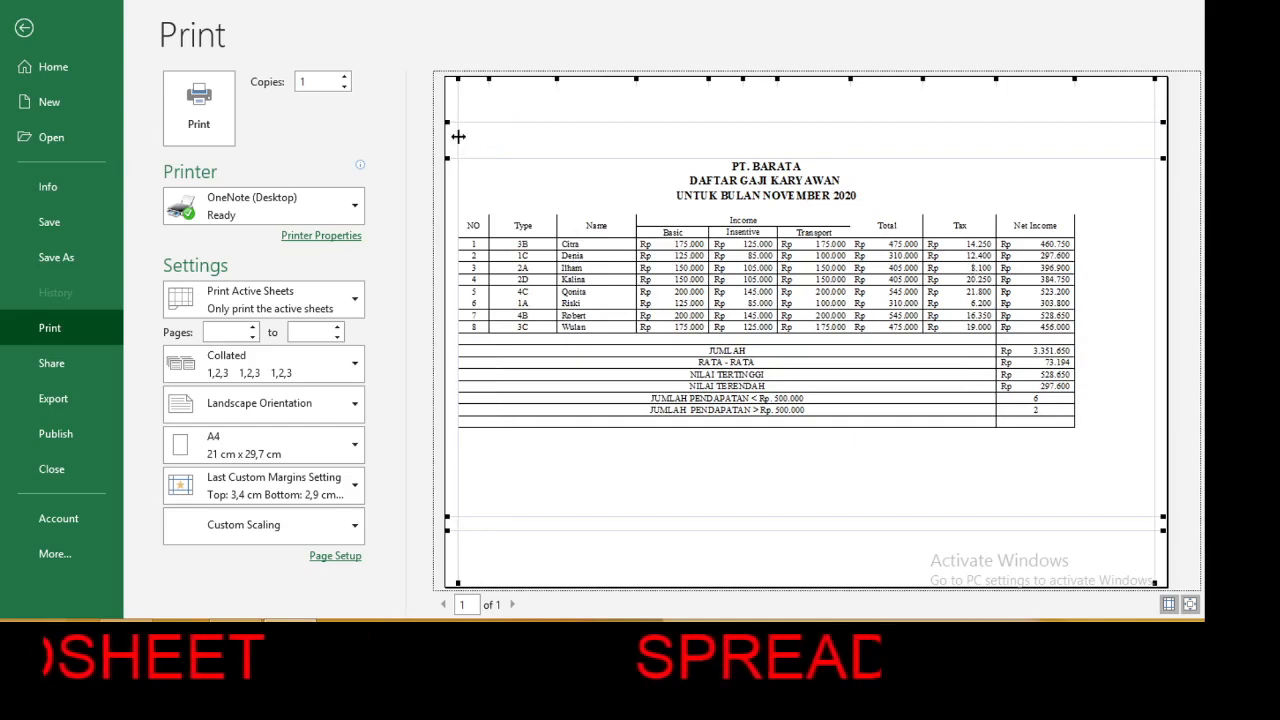
left_click_drag(458, 135, 504, 138)
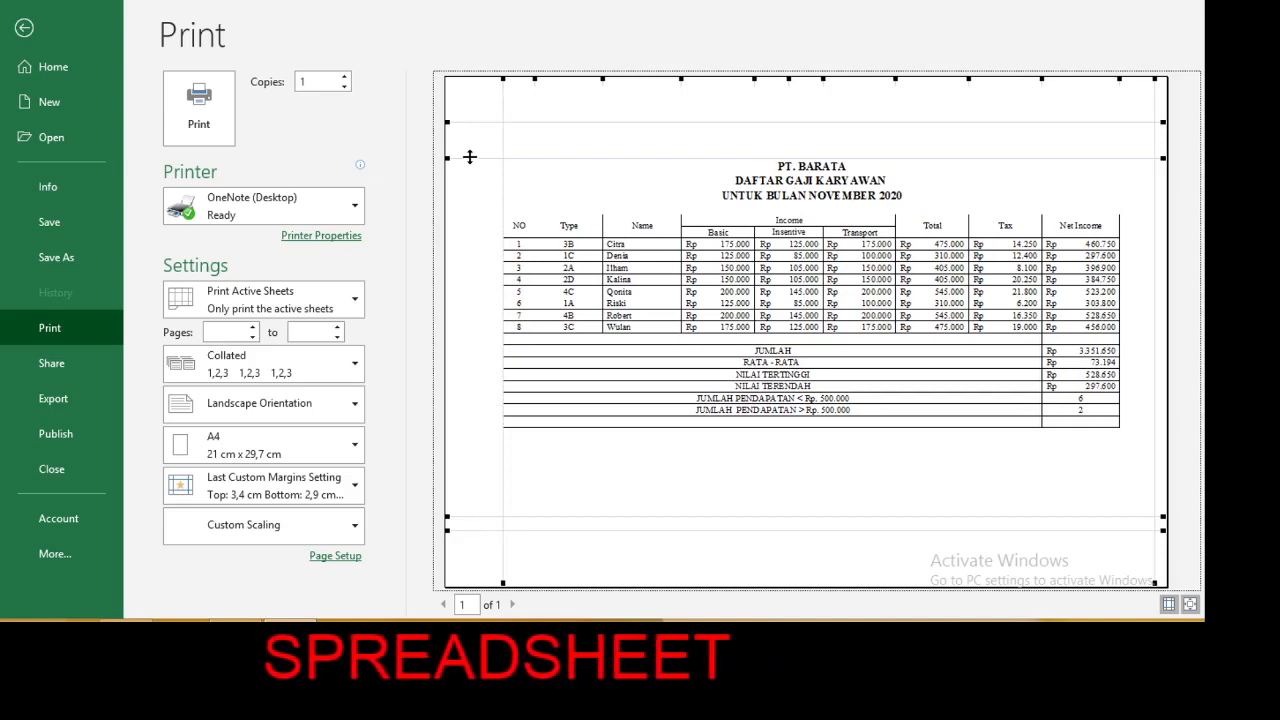
mouse_move(469, 157)
left_mouse_down()
mouse_move(479, 209)
mouse_move(477, 156)
left_mouse_up()
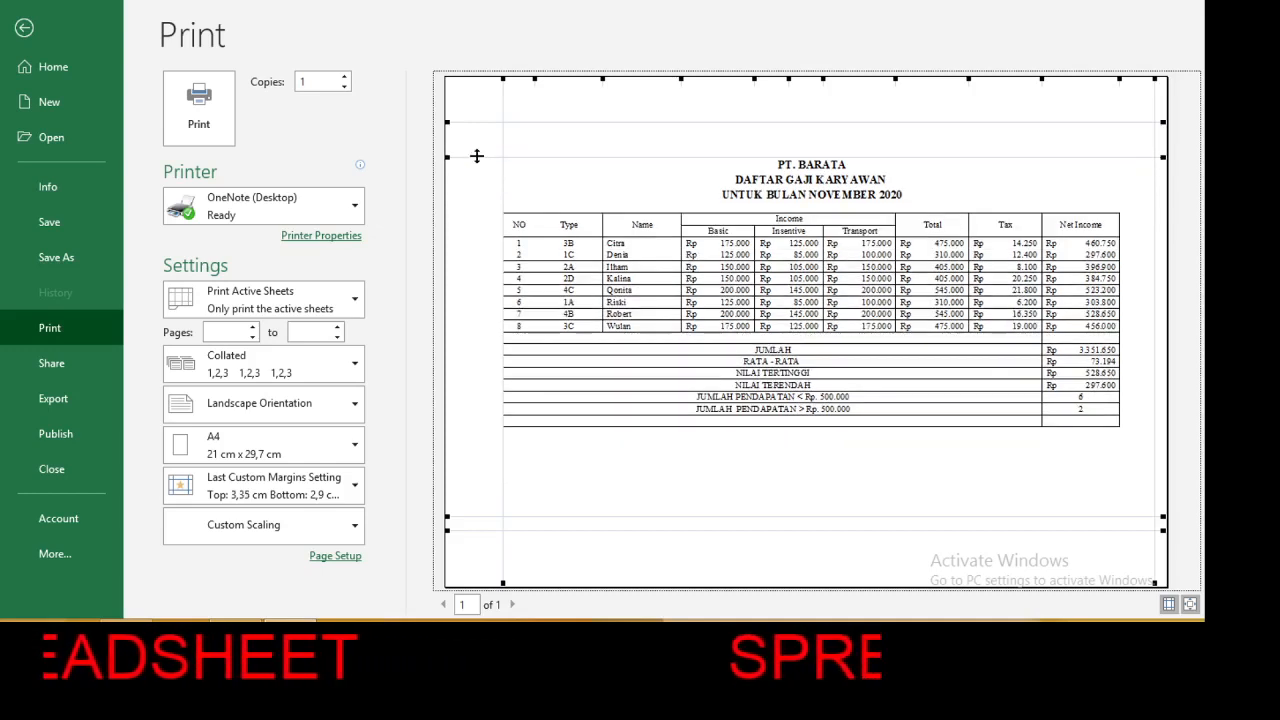
Review the list of available printers and confirm A4 as the paper size in Page Setup.
left_click(352, 209)
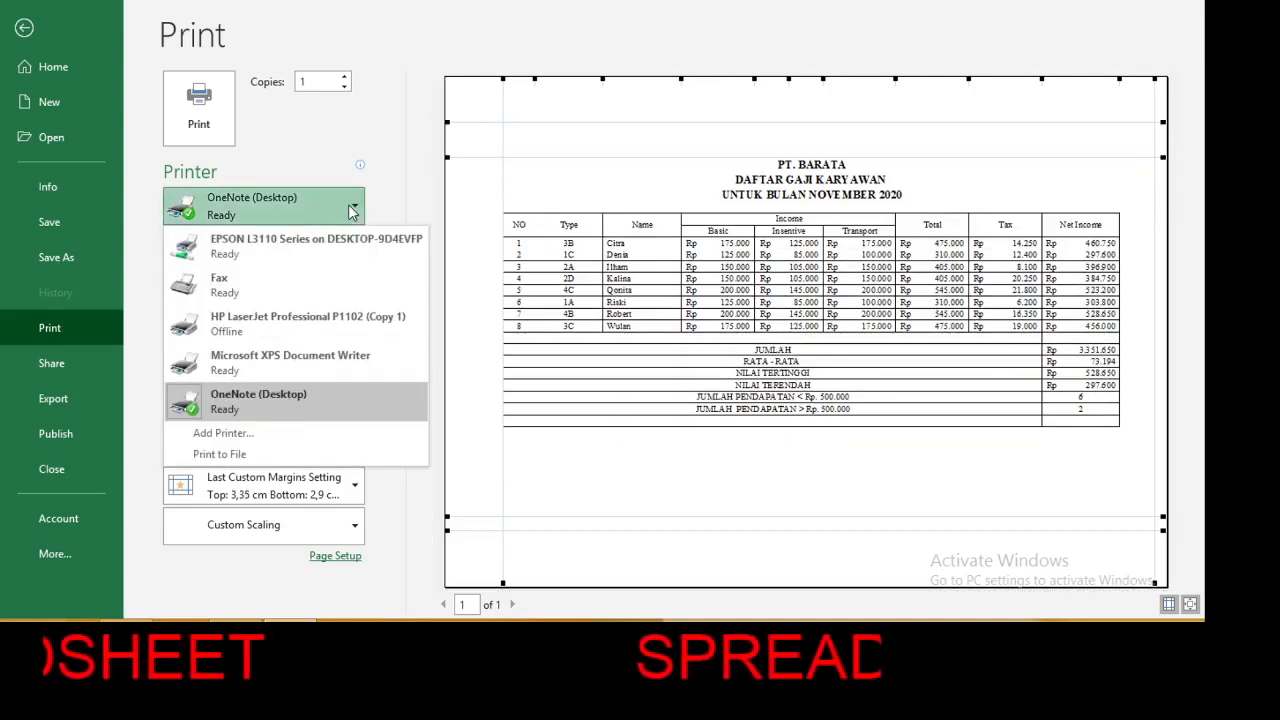
left_click(409, 162)
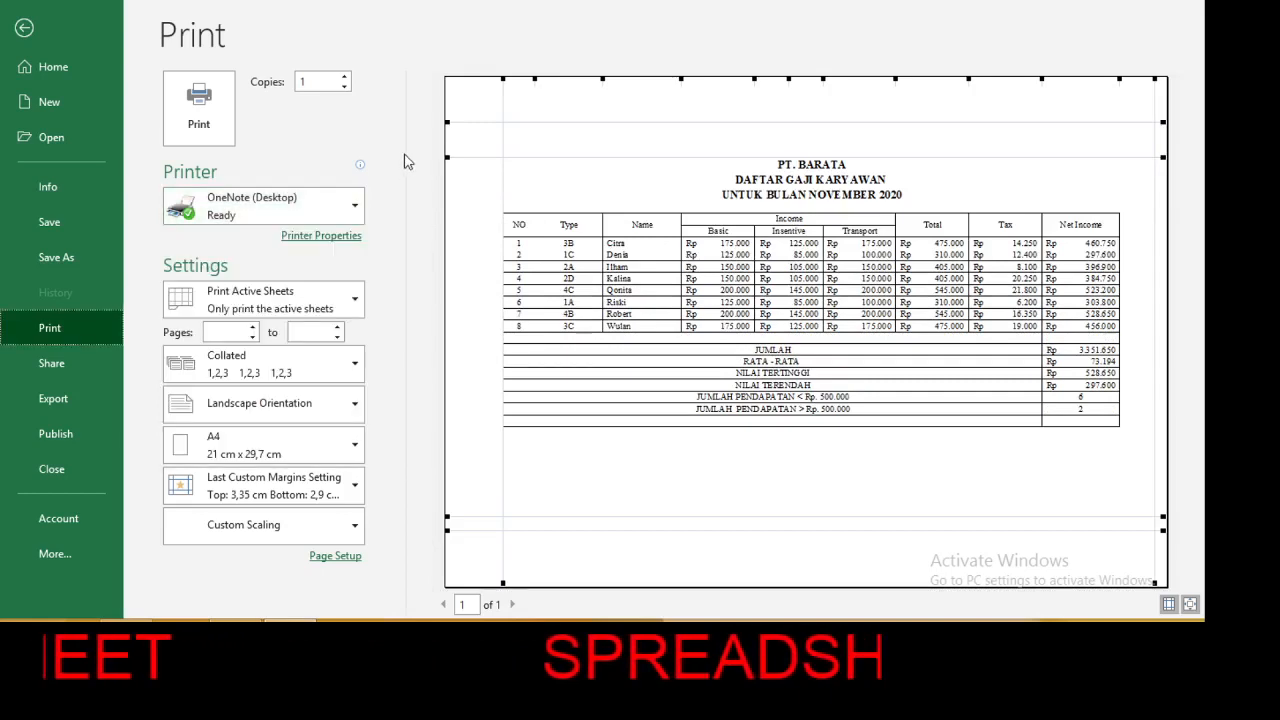
left_click(330, 557)
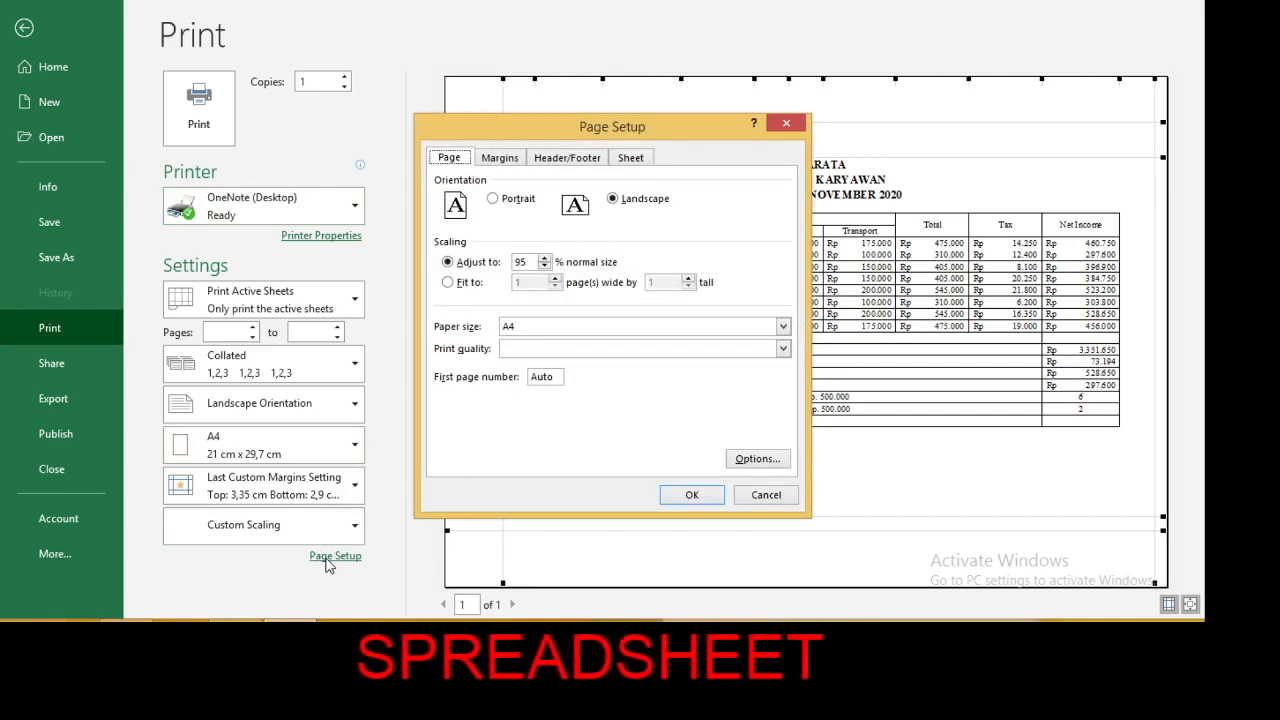
left_click(783, 327)
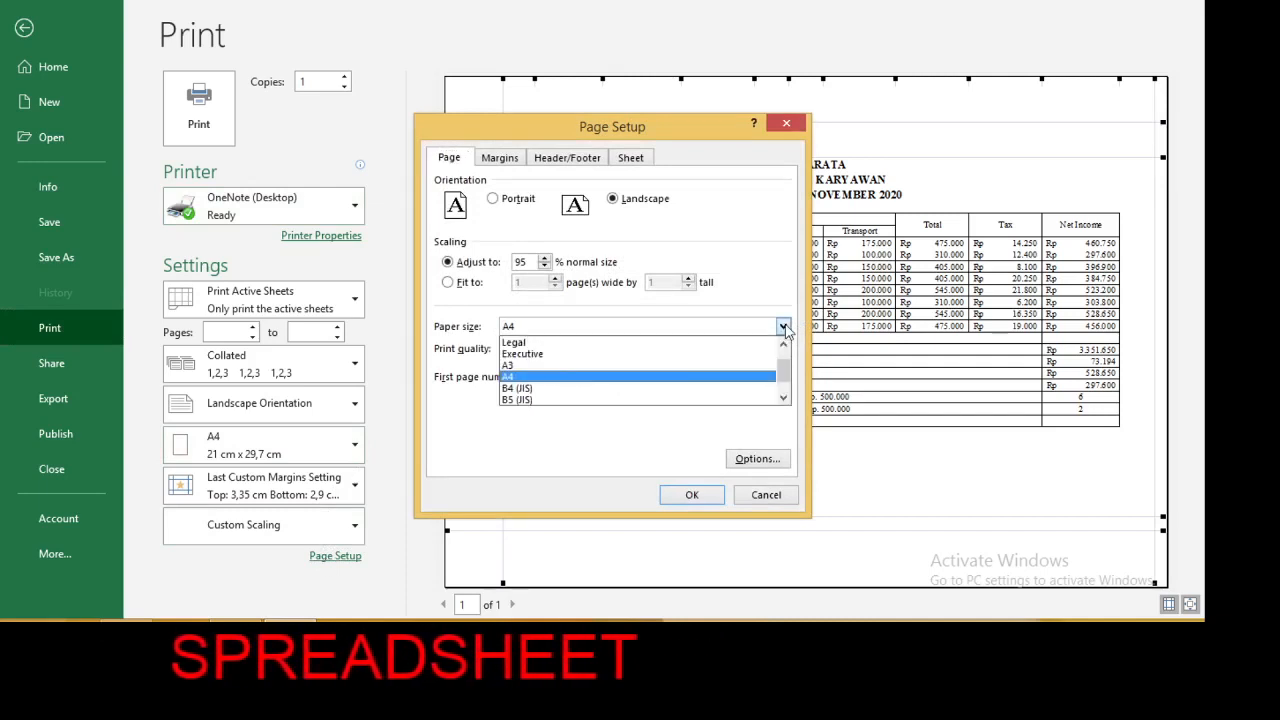
left_click(661, 376)
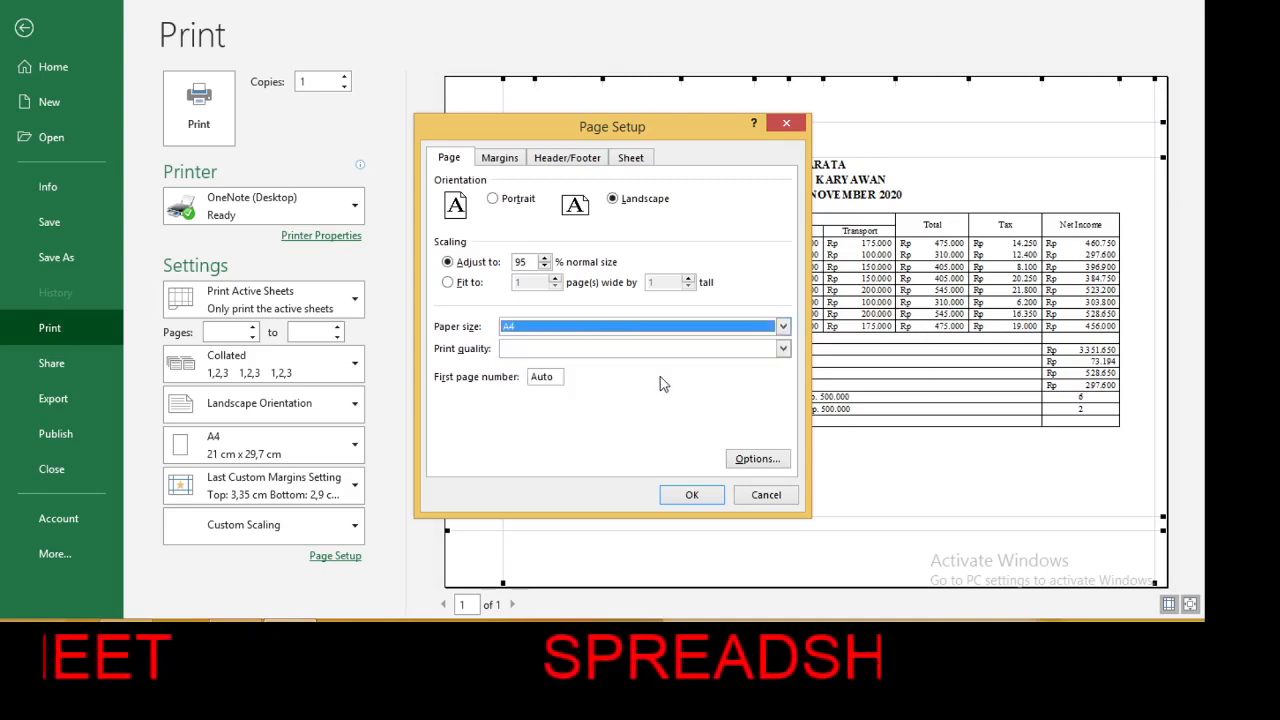
left_click(689, 498)
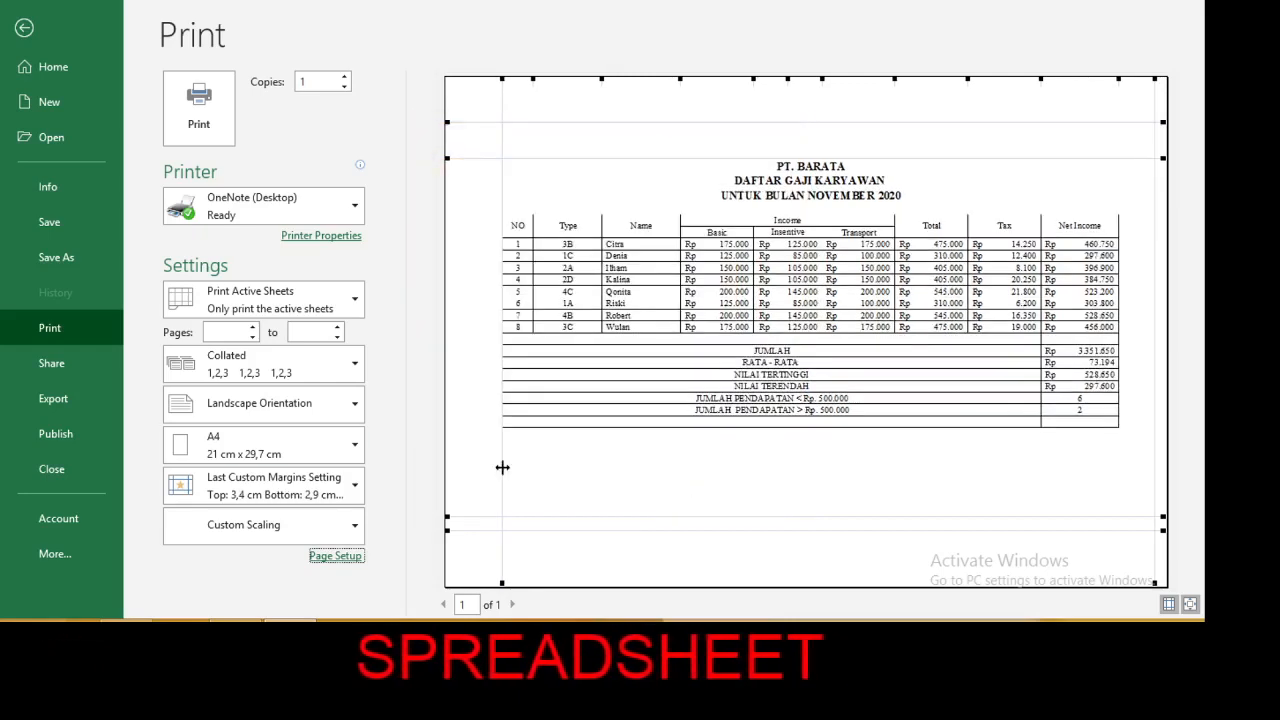
Check the available printers again and return from the print preview to the worksheet, keeping the workbook open.
left_click(352, 207)
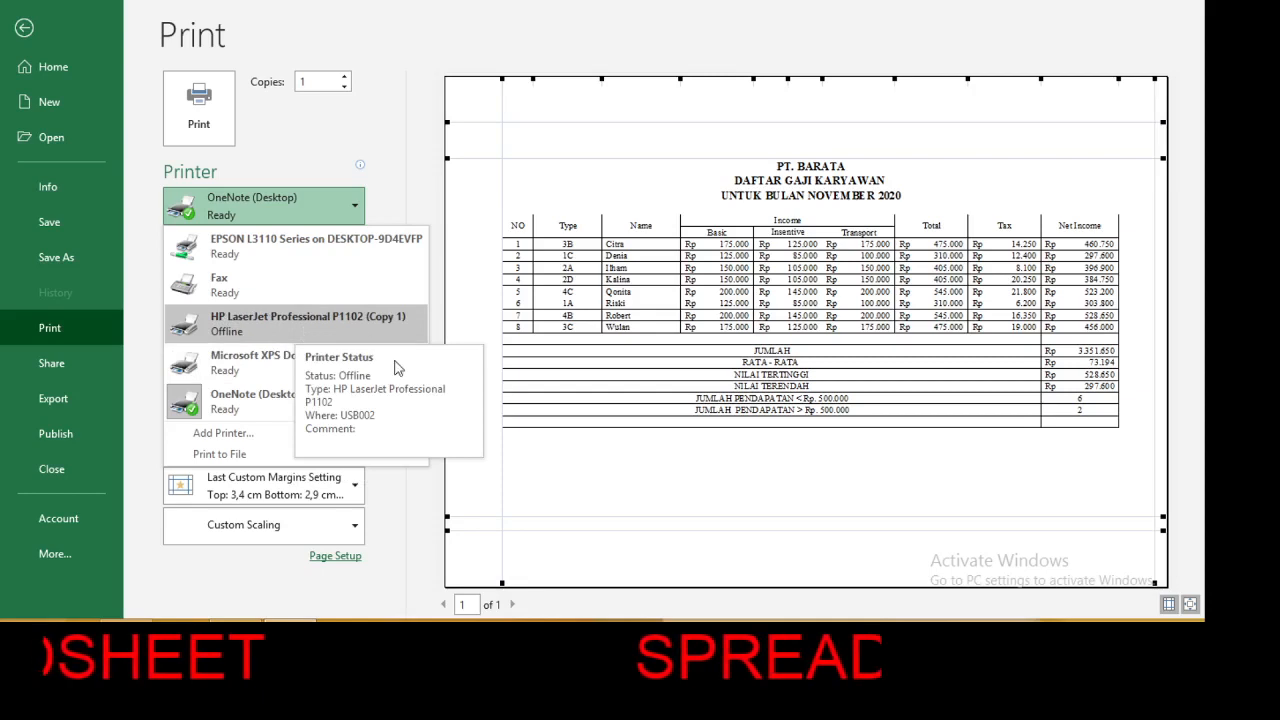
left_click(615, 512)
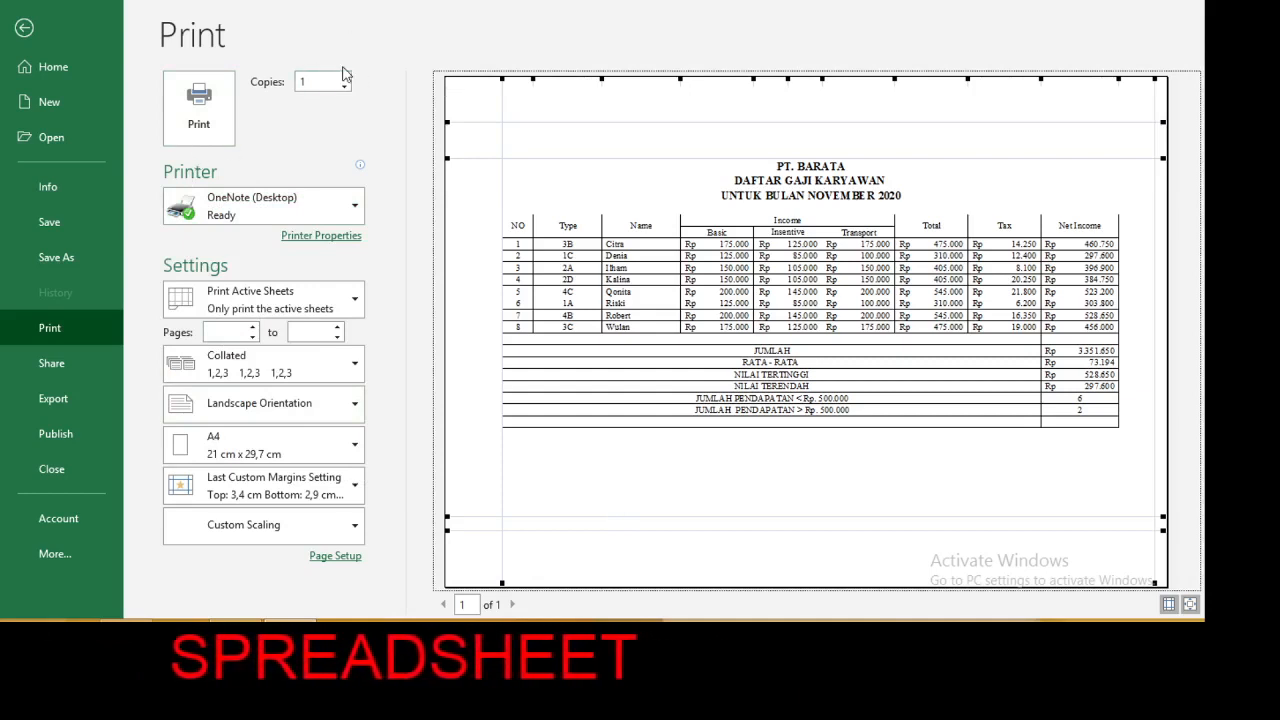
left_click(1184, 1)
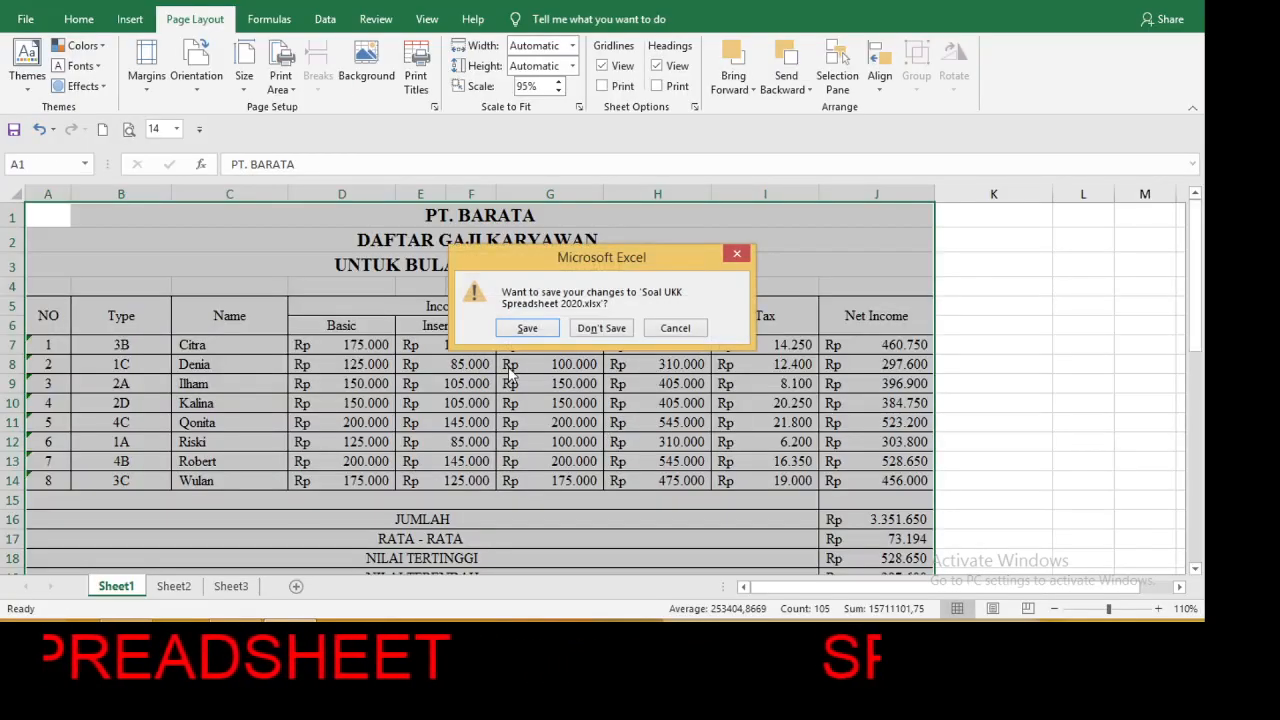
left_click(672, 329)
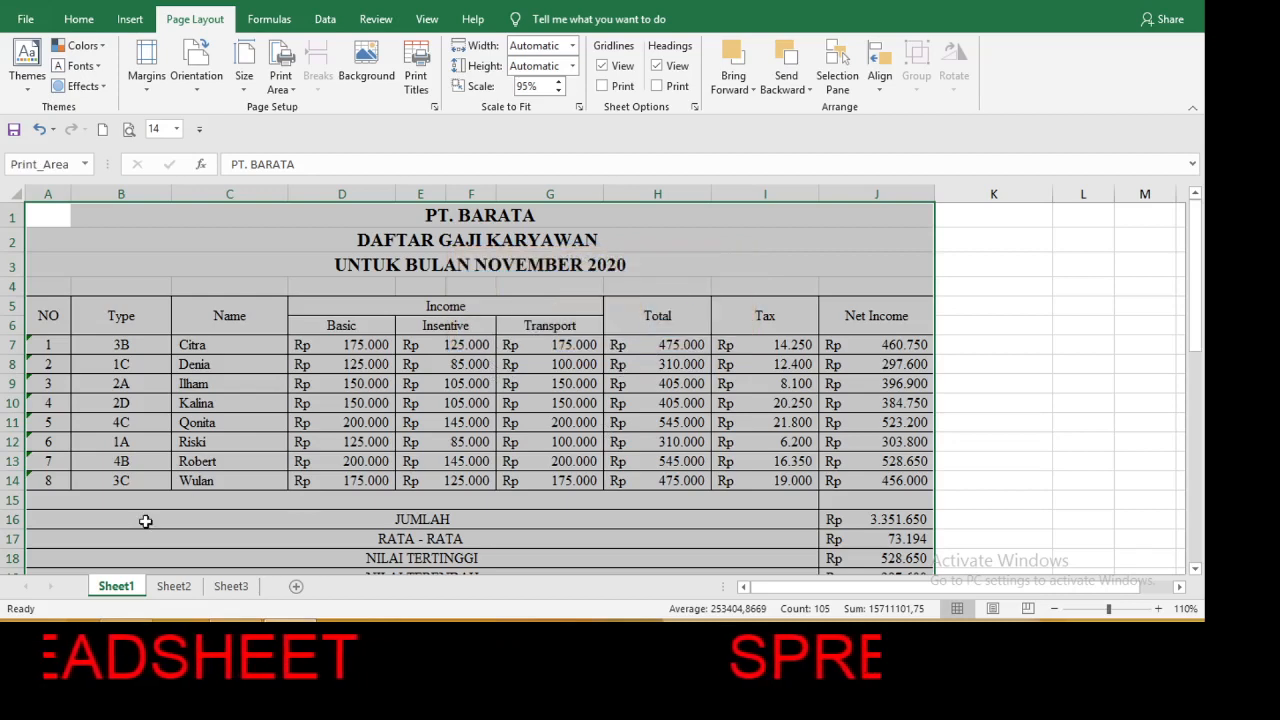
Switch to Sheet2, which holds the DAFTAR GAJI chart.
left_click(173, 588)
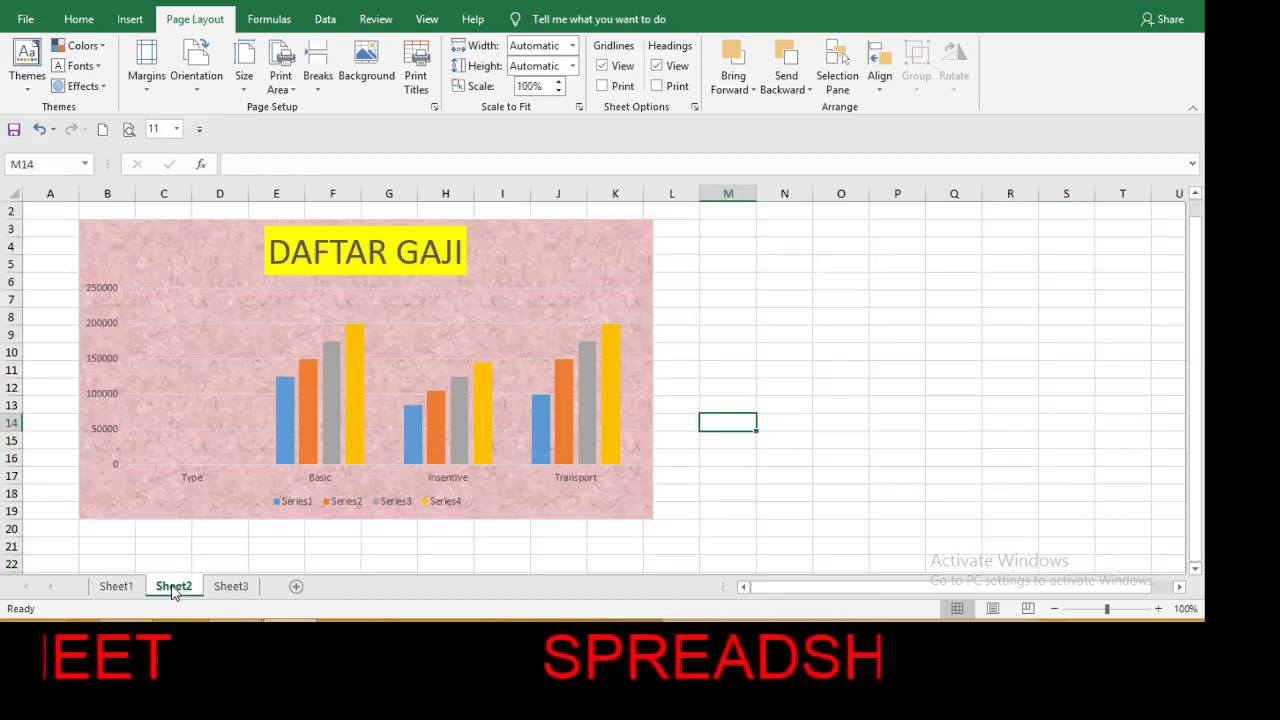
left_click(101, 240)
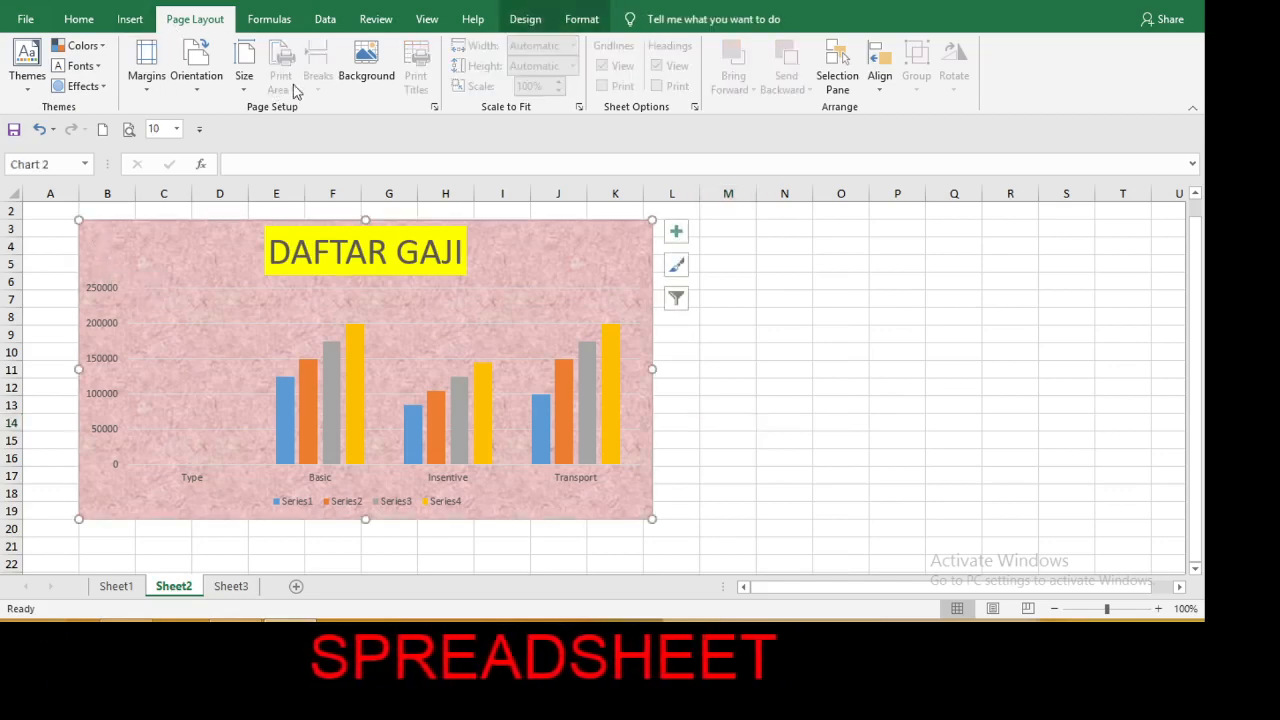
left_click(681, 339)
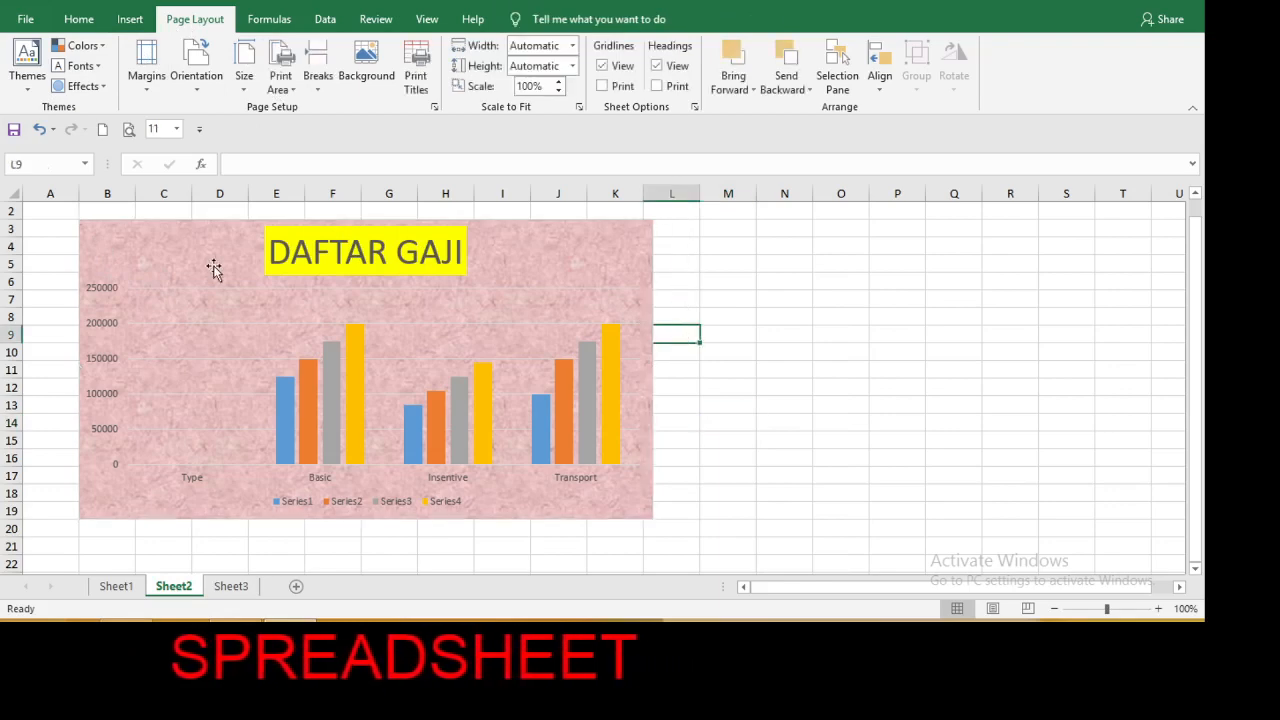
Set the range A2:L21 around the DAFTAR GAJI chart as the print area.
left_click(41, 211)
left_click_drag(41, 211, 657, 551)
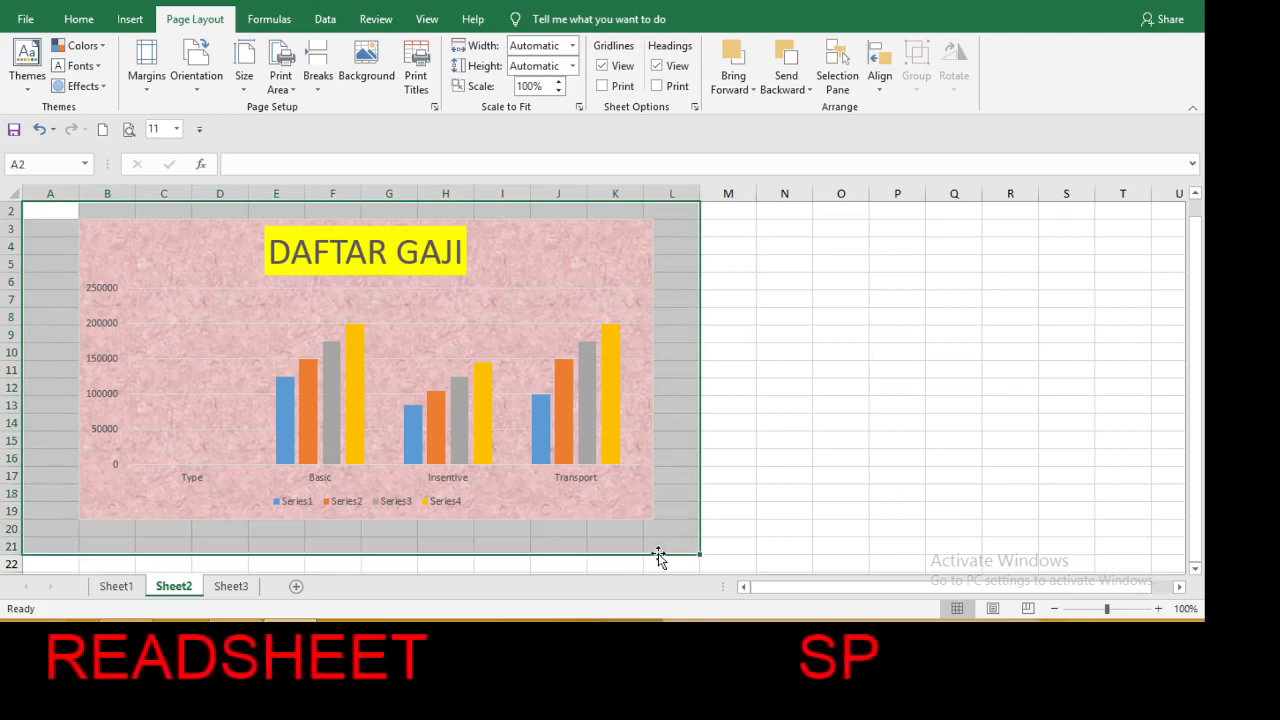
left_click(293, 90)
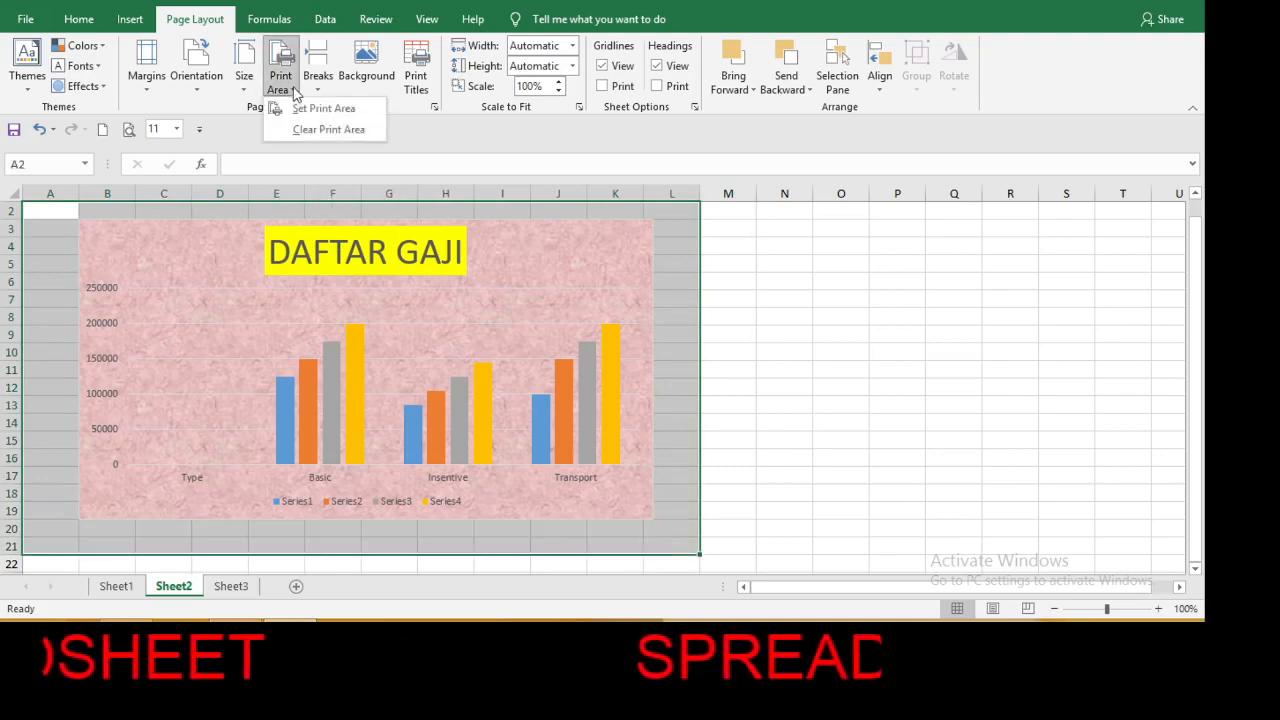
left_click(306, 110)
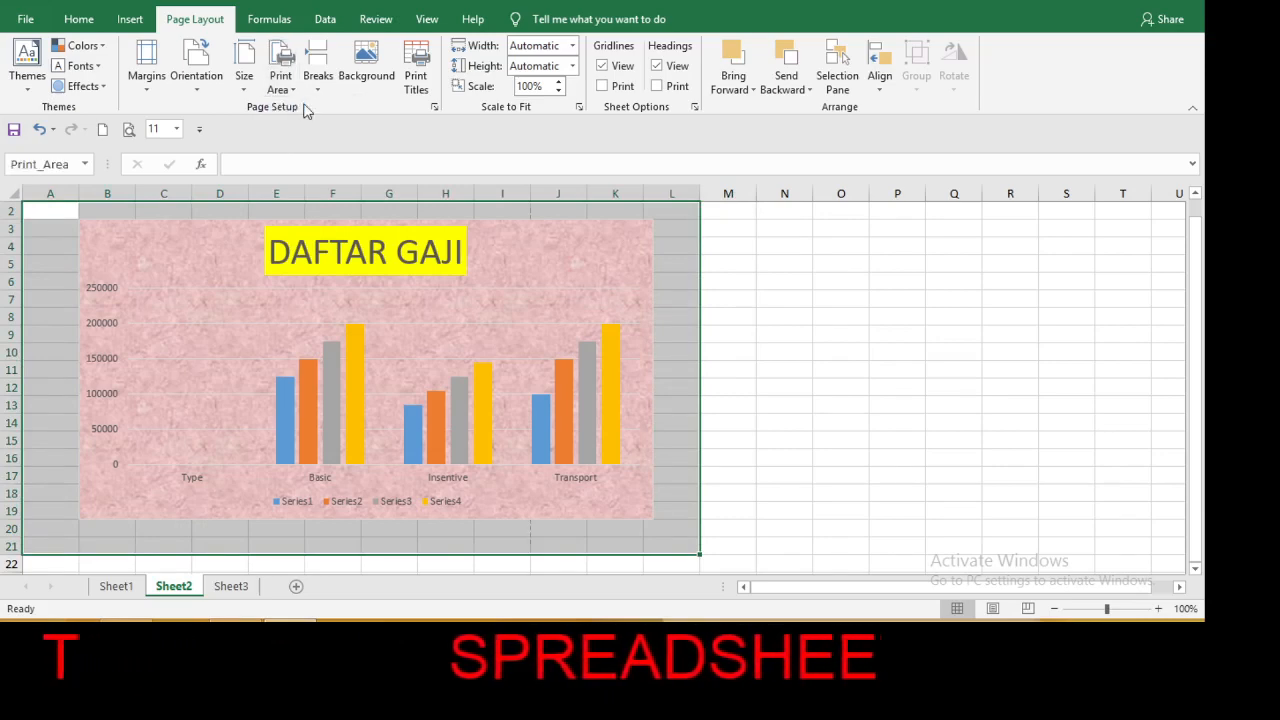
Open the chart sheet's print preview, set the page orientation to landscape in Page Setup, and return to the sheet.
left_click(128, 131)
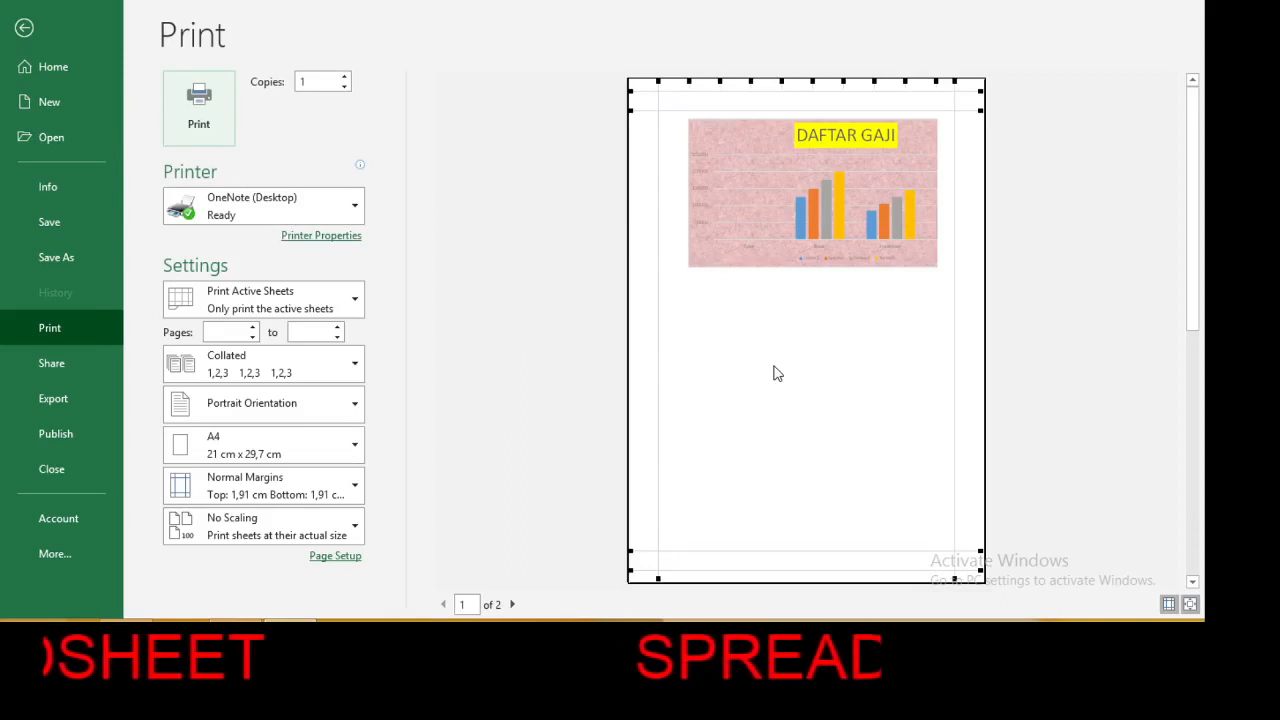
left_click(335, 557)
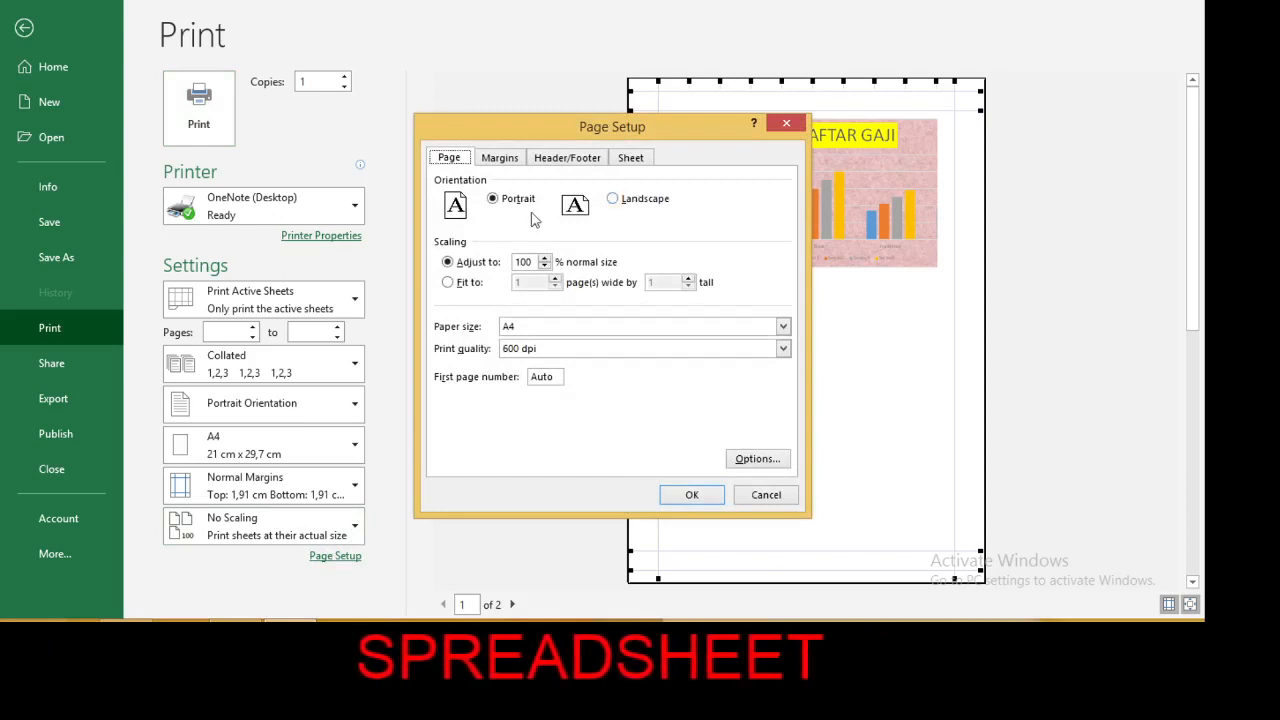
left_click(613, 200)
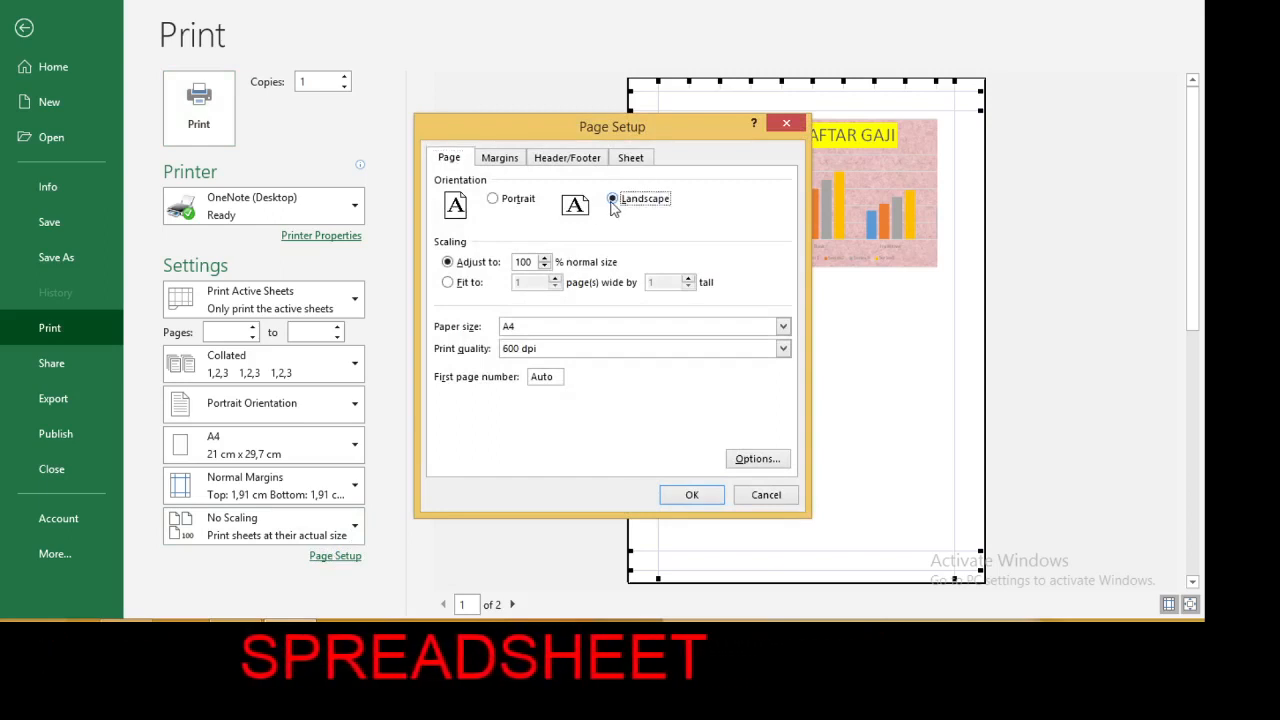
left_click(693, 496)
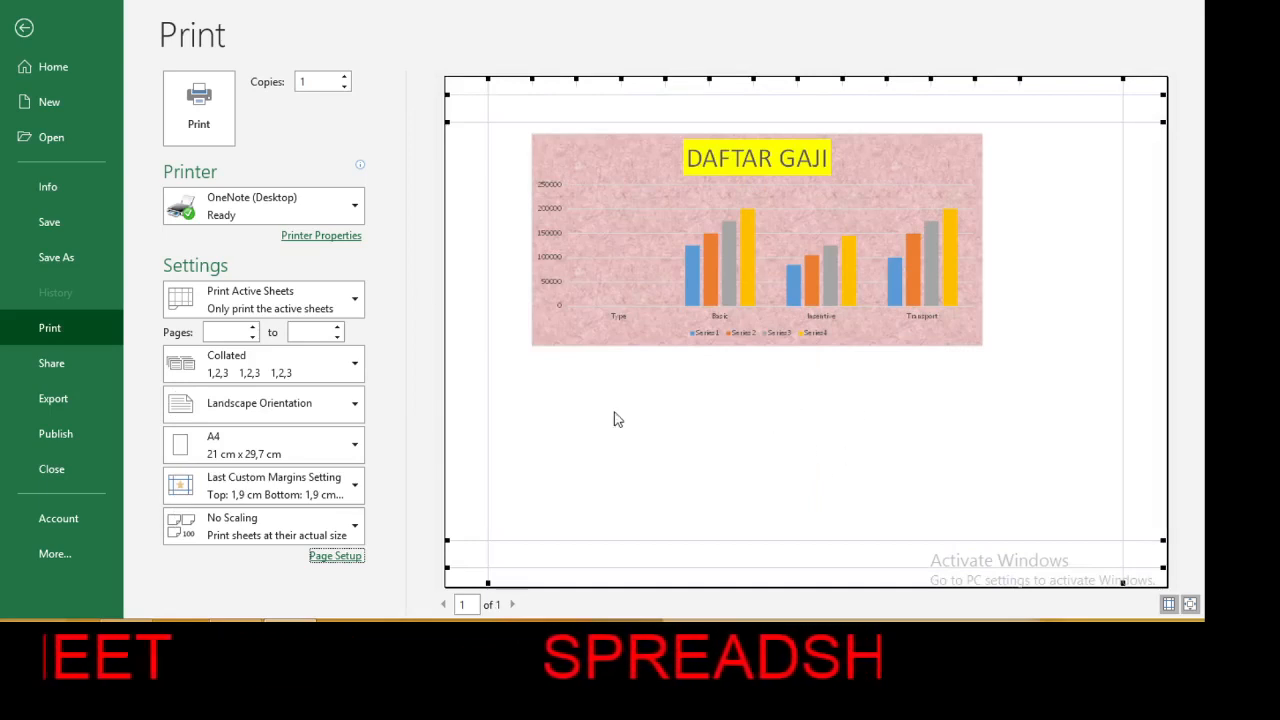
left_click(25, 29)
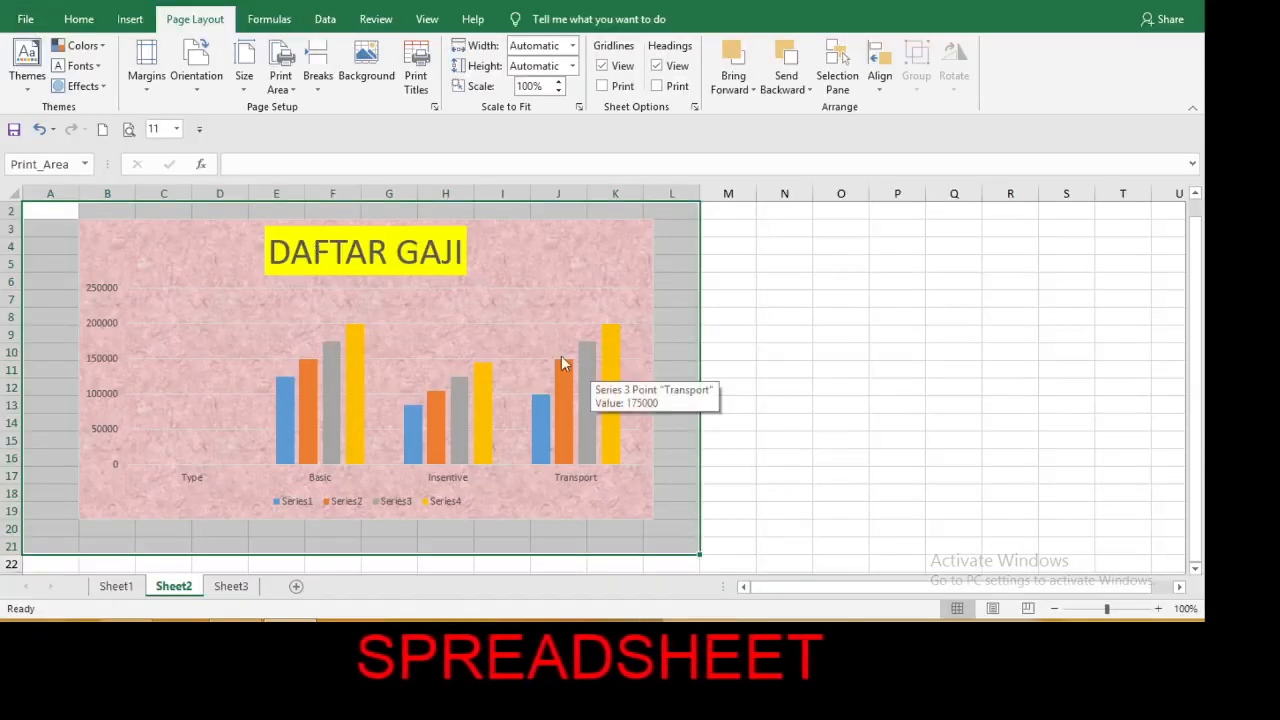
Select the range A2:L21 around the chart and clear Sheet2's print area.
left_click(545, 353)
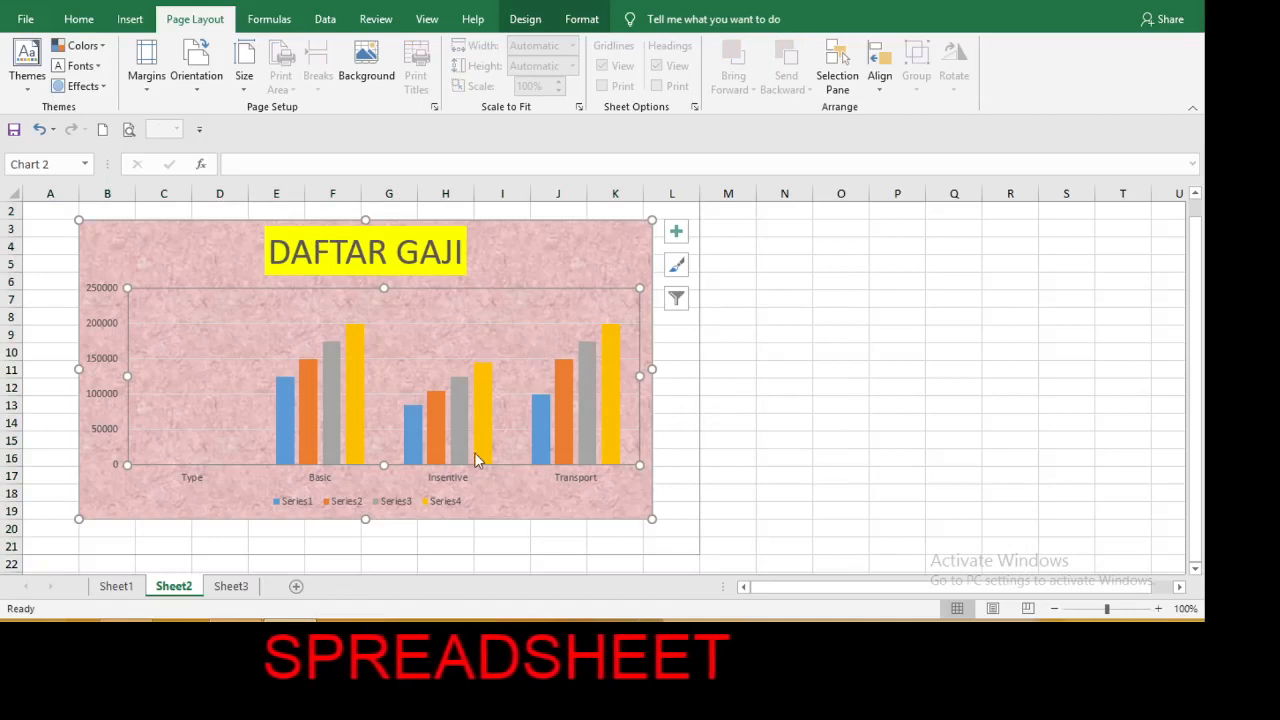
mouse_move(477, 459)
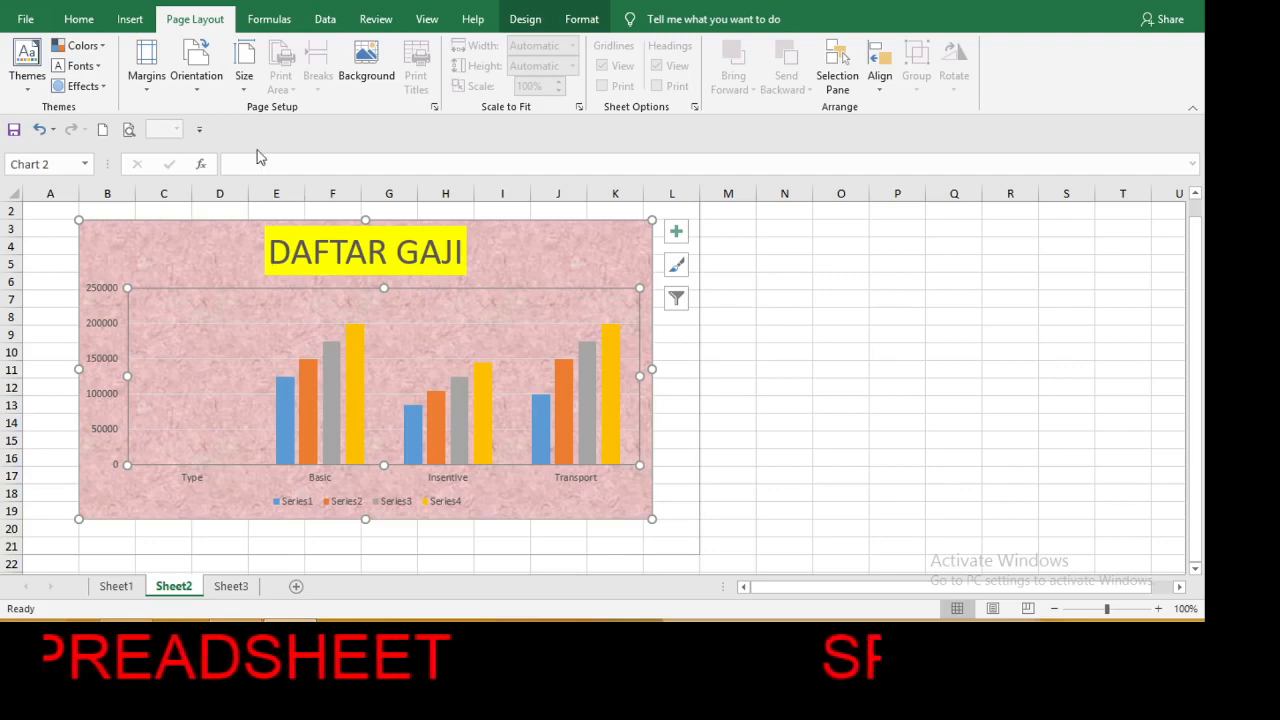
left_click(45, 214)
key("shift+Right")
key("shift+Right")
key("shift+Right")
key("shift+Right")
key("shift+Right")
key("shift+Right")
key("shift+Right")
key("shift+Right")
key("shift+Right")
key("shift+Right")
key("shift+Right")
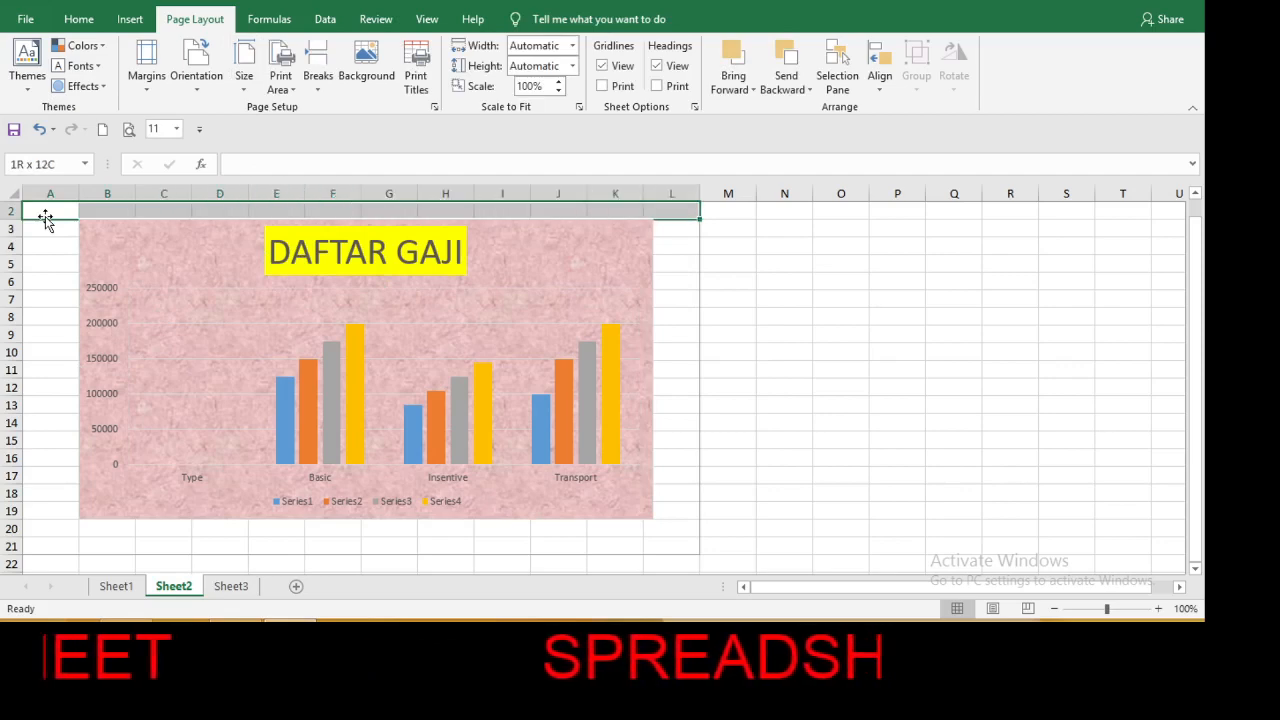
key("shift+Down")
key("shift+Down")
key("shift+Down")
key("shift+Down")
key("shift+Down")
key("shift+Down")
key("shift+Down")
key("shift+Down")
key("shift+Down")
key("shift+Down")
key("shift+Down")
key("shift+Down")
key("shift+Down")
key("shift+Down")
key("shift+Down")
key("shift+Down")
key("shift+Down")
key("shift+Down")
key("shift+Down")
key("shift+Down")
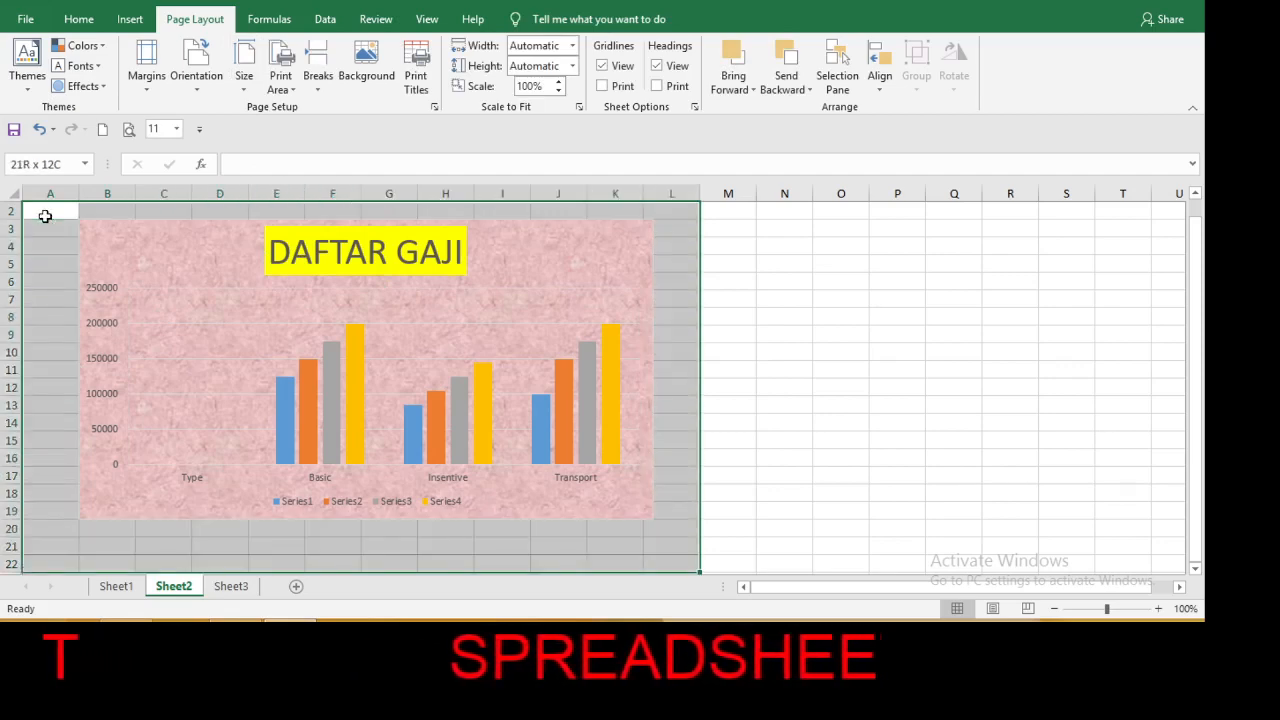
key("shift+Up")
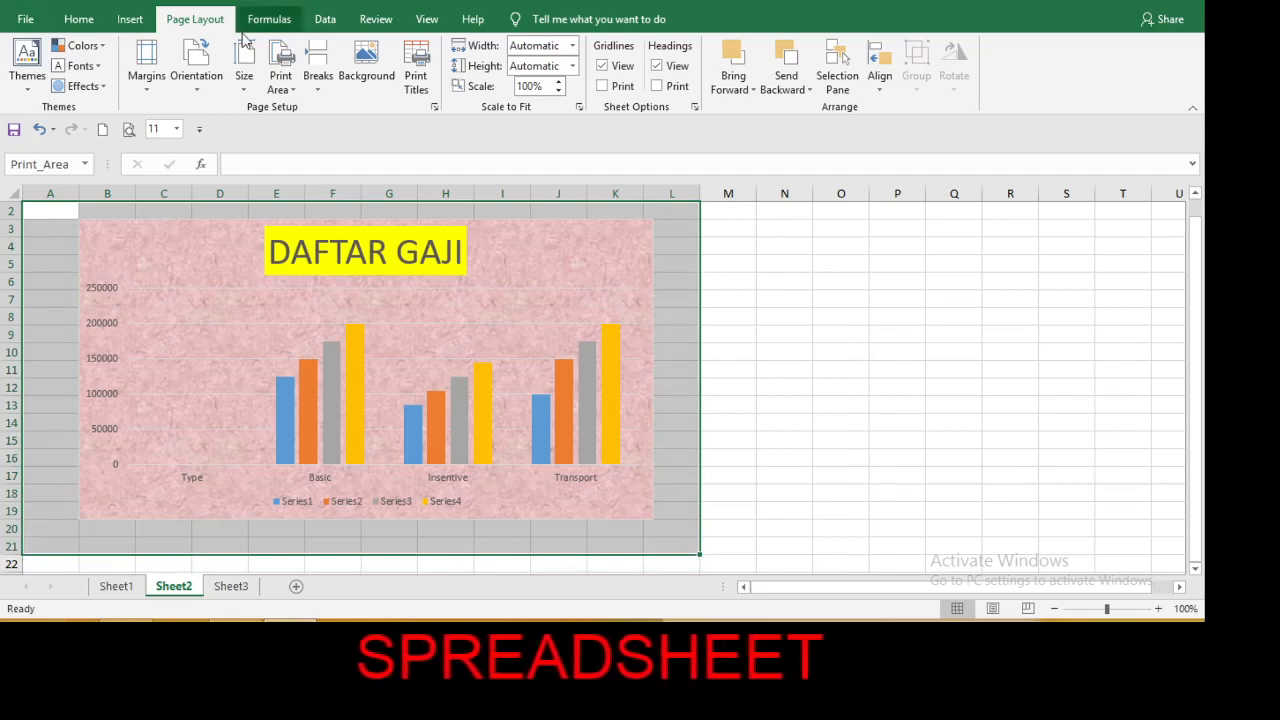
left_click(297, 88)
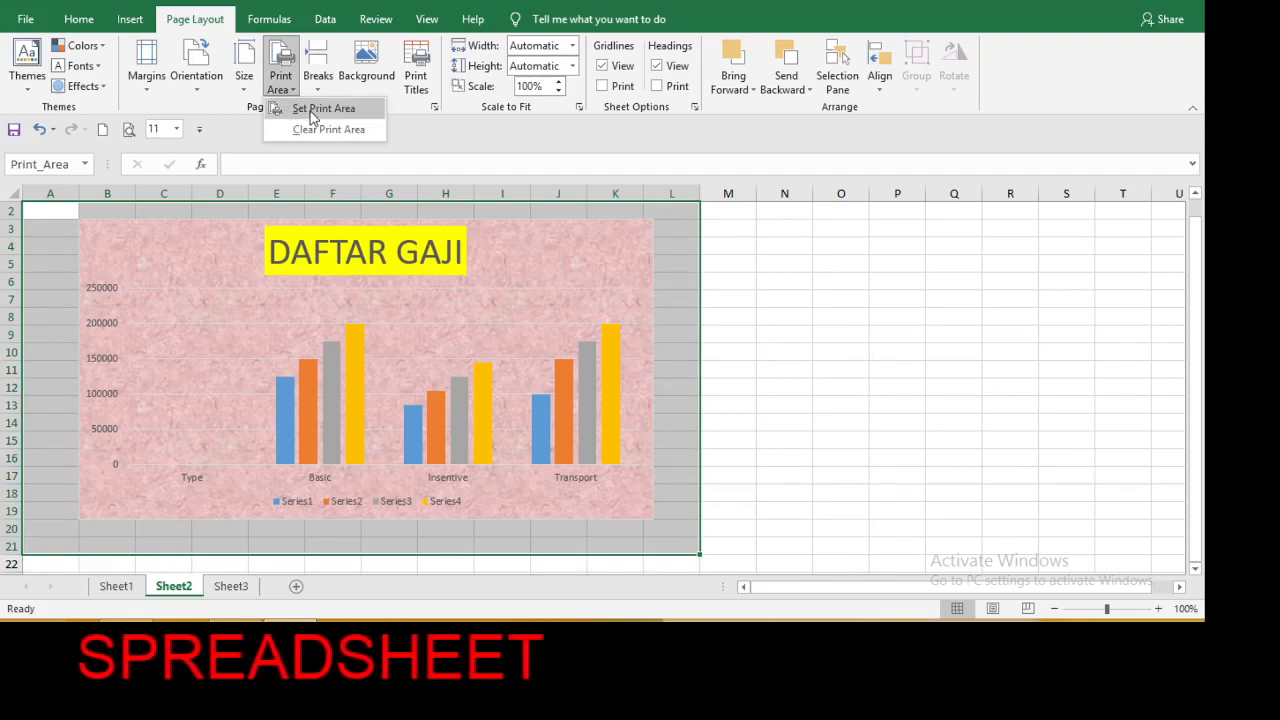
left_click(311, 130)
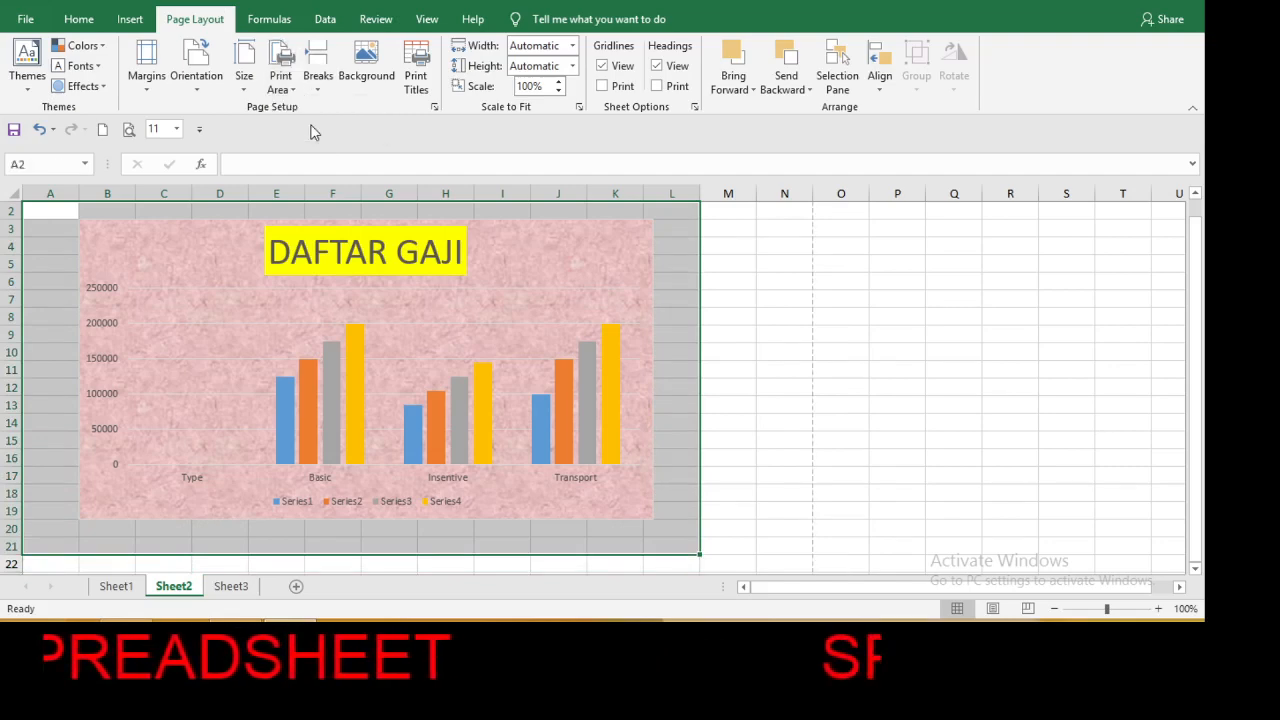
Enlarge the DAFTAR GAJI chart so it extends across to column M and down to row 26.
left_click(761, 298)
left_click(386, 351)
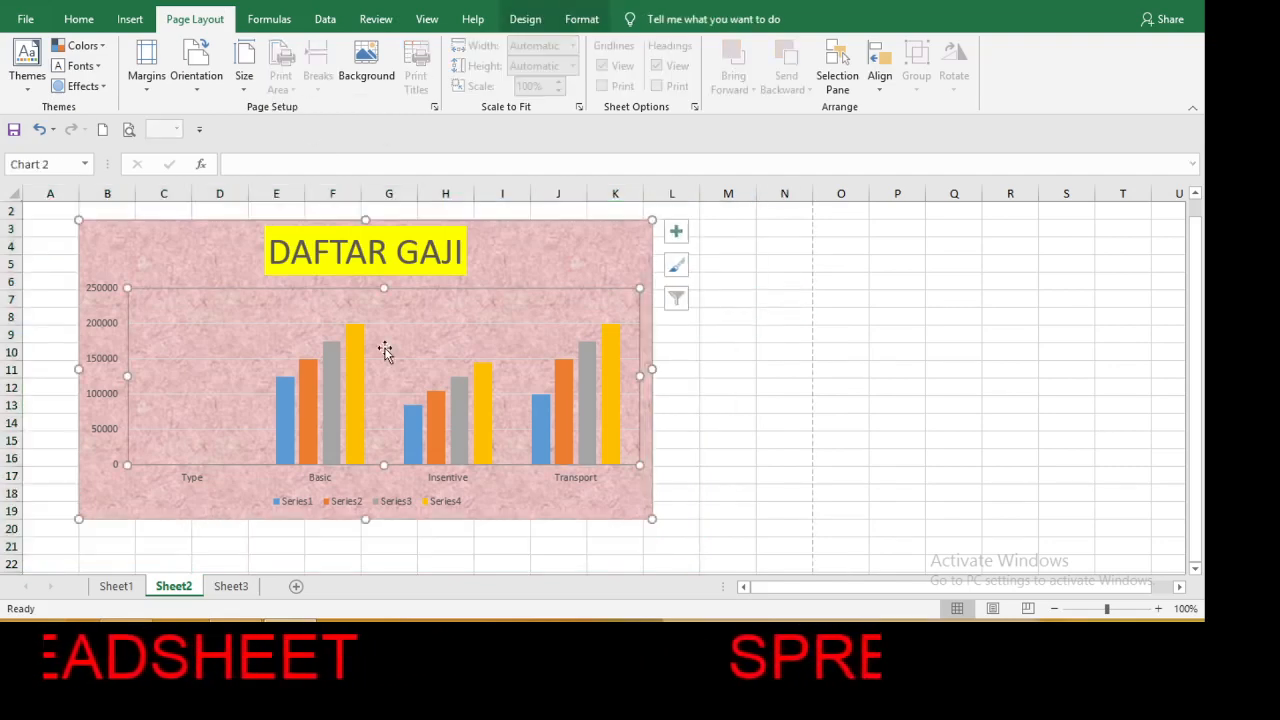
left_click(515, 226)
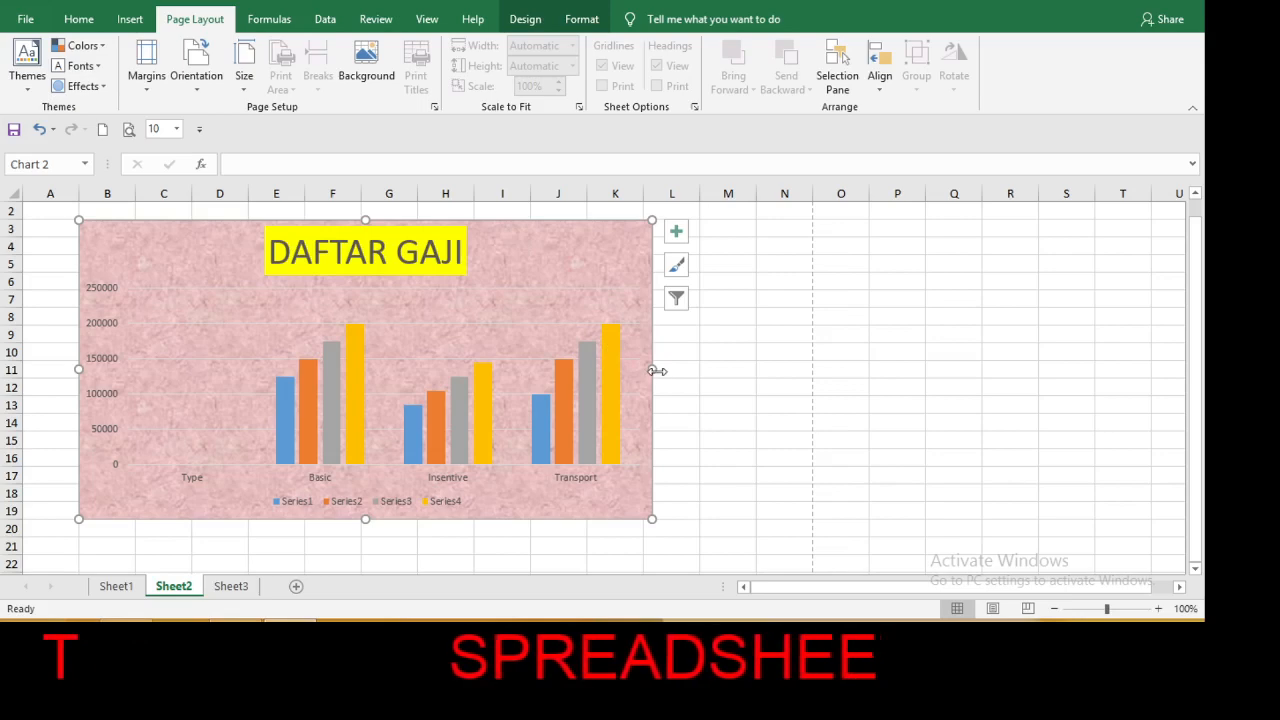
left_click_drag(655, 368, 758, 385)
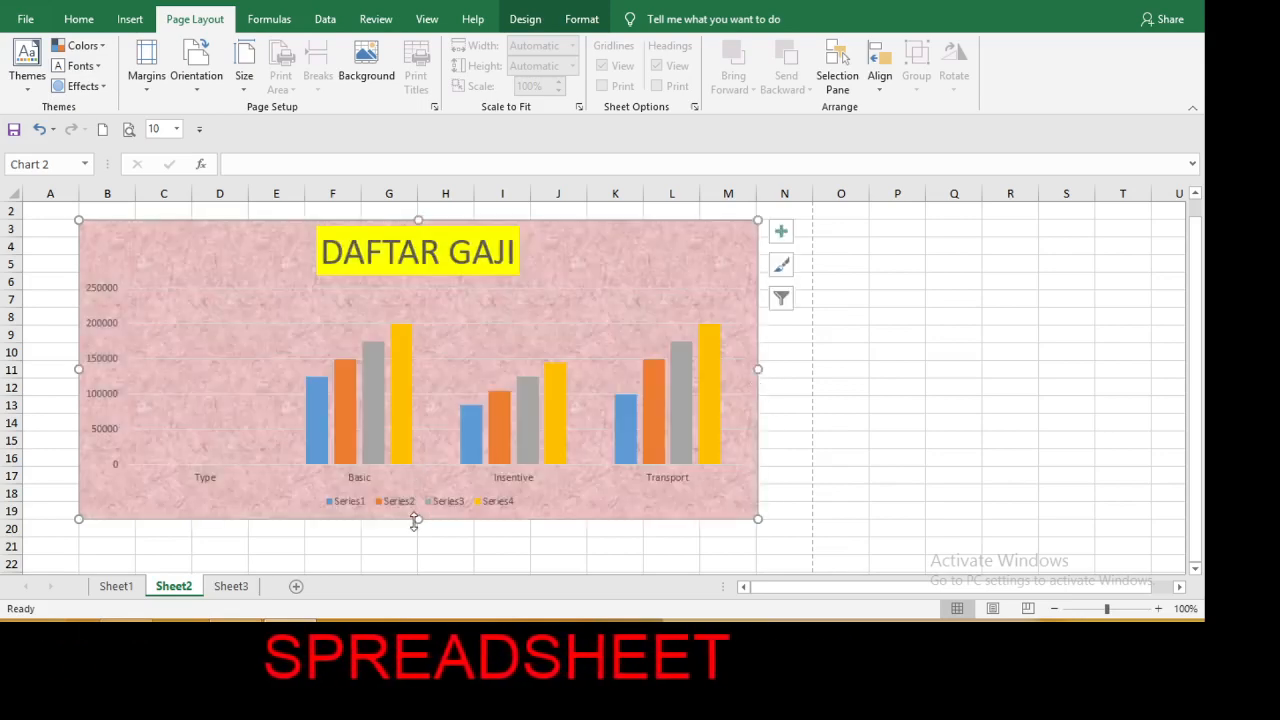
left_click_drag(417, 519, 418, 606)
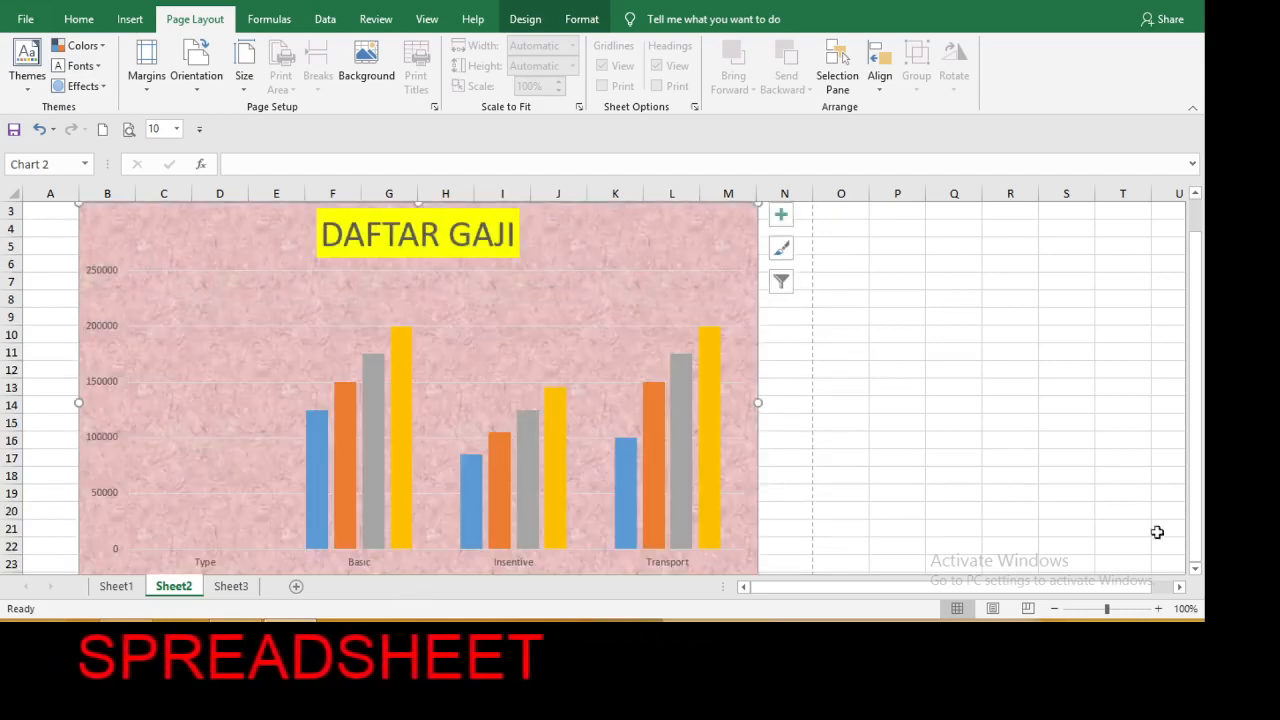
left_click(1055, 609)
left_click(1055, 609)
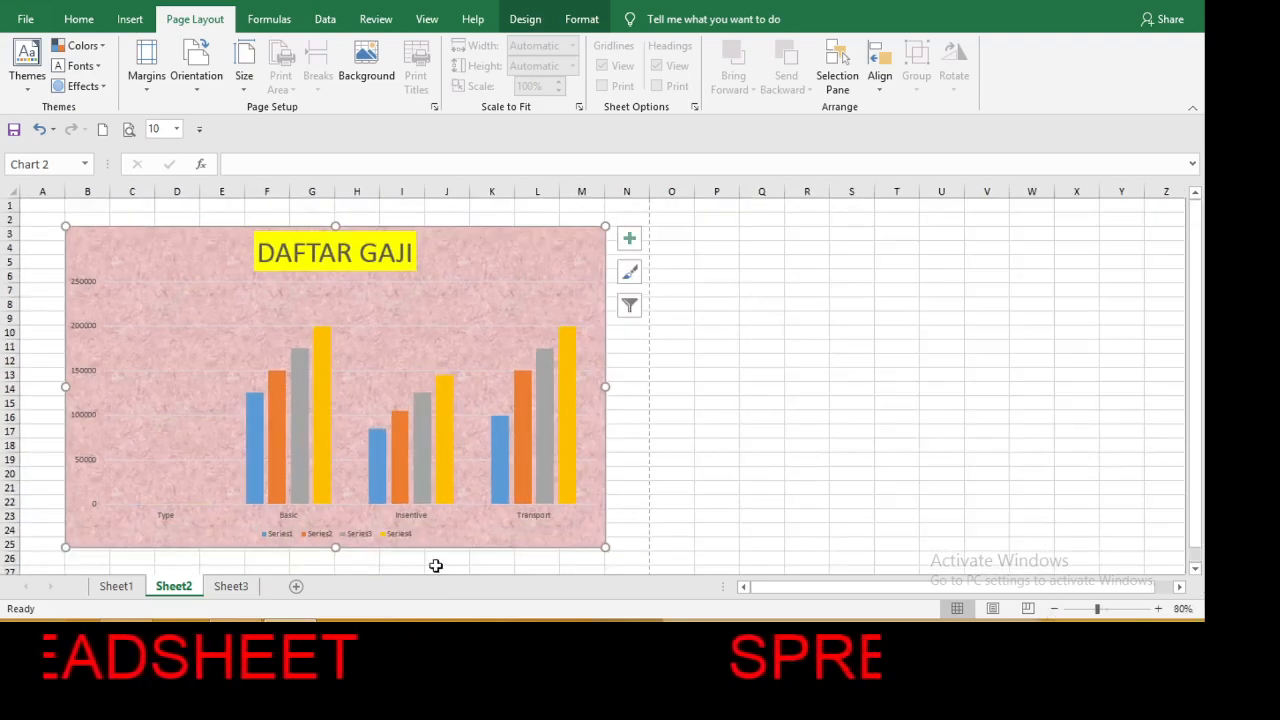
left_click_drag(336, 547, 338, 562)
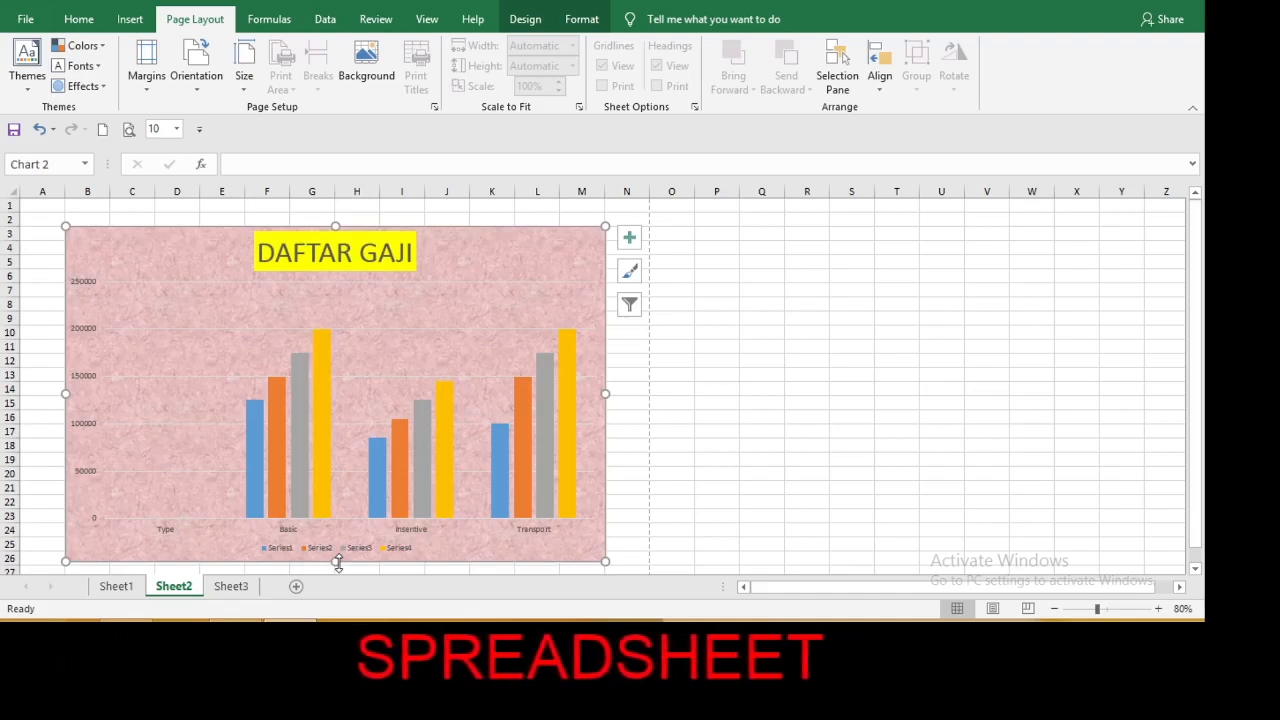
left_click(778, 334)
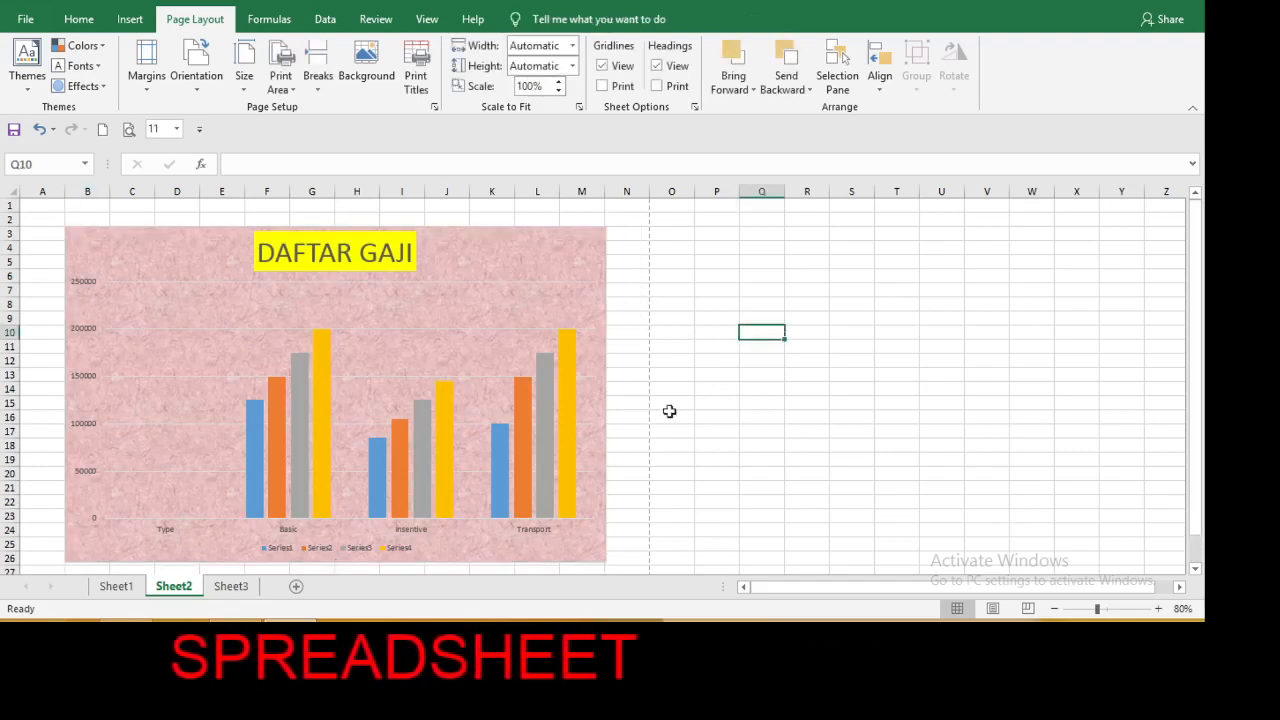
Extend the bottom edge of the DAFTAR GAJI chart down to row 28, above the page-break line.
left_click(1196, 570)
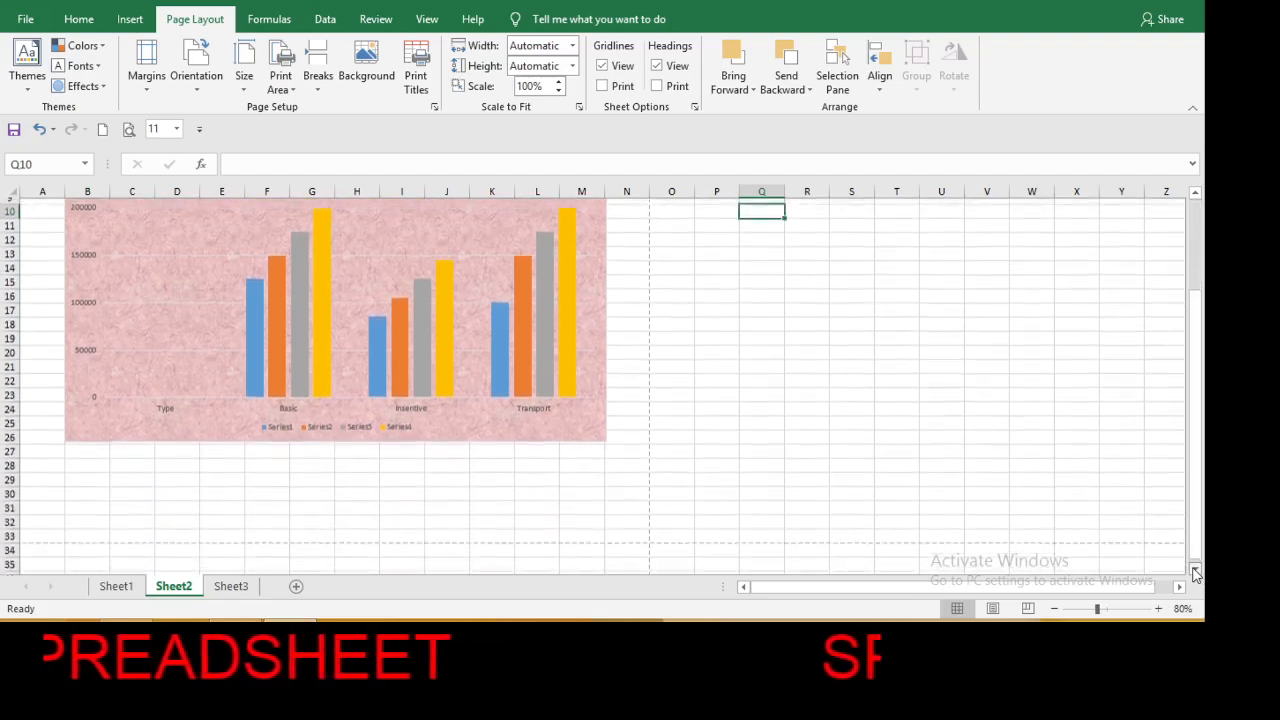
left_click(1195, 572)
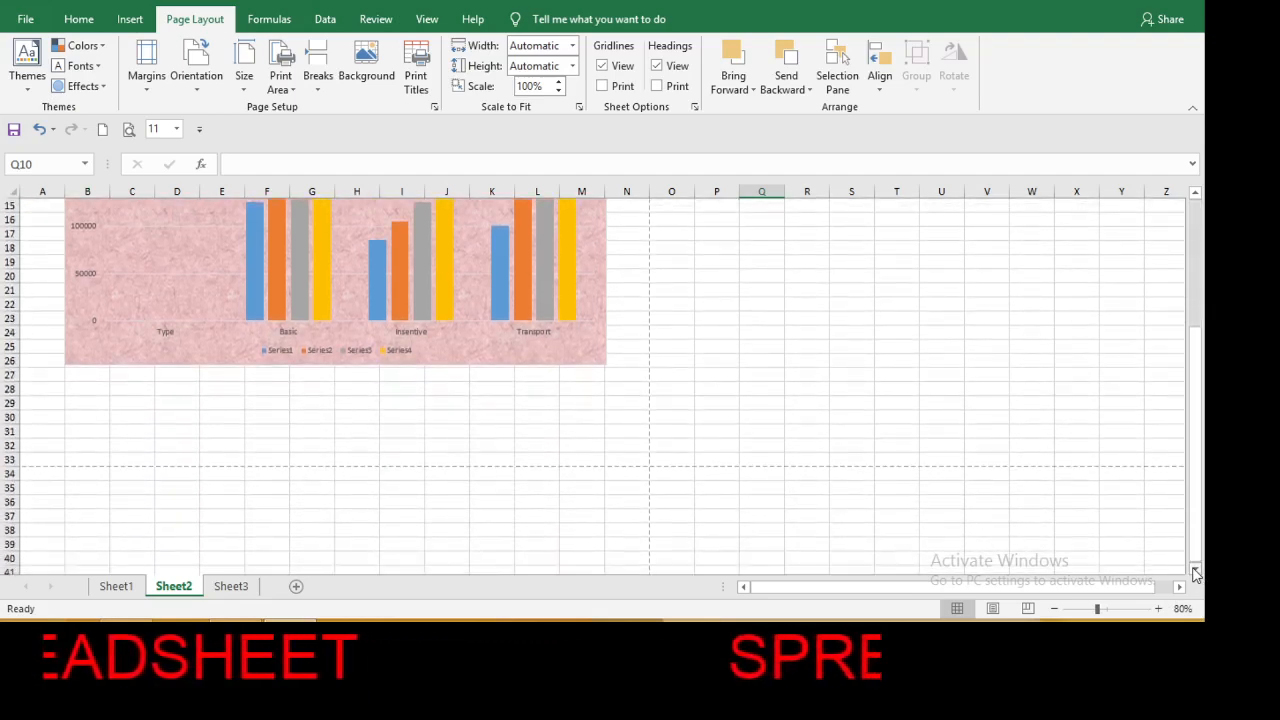
left_click(466, 336)
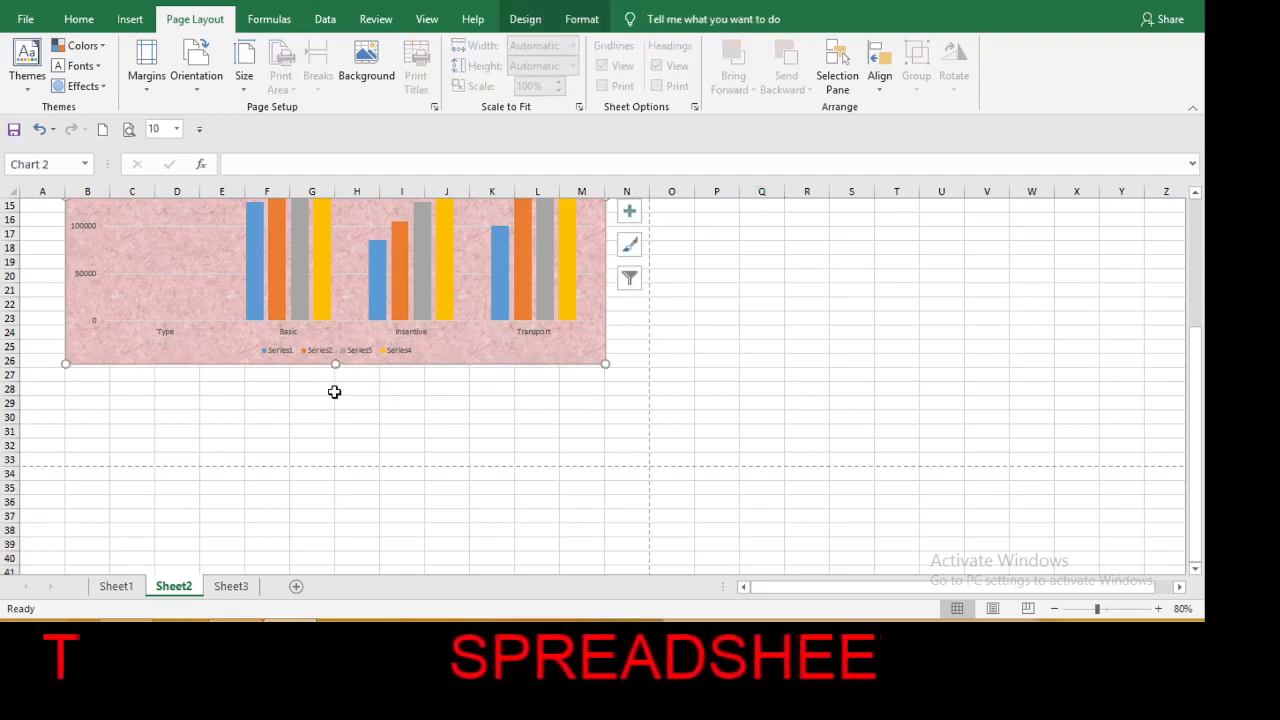
left_click_drag(335, 366, 335, 398)
left_click(707, 401)
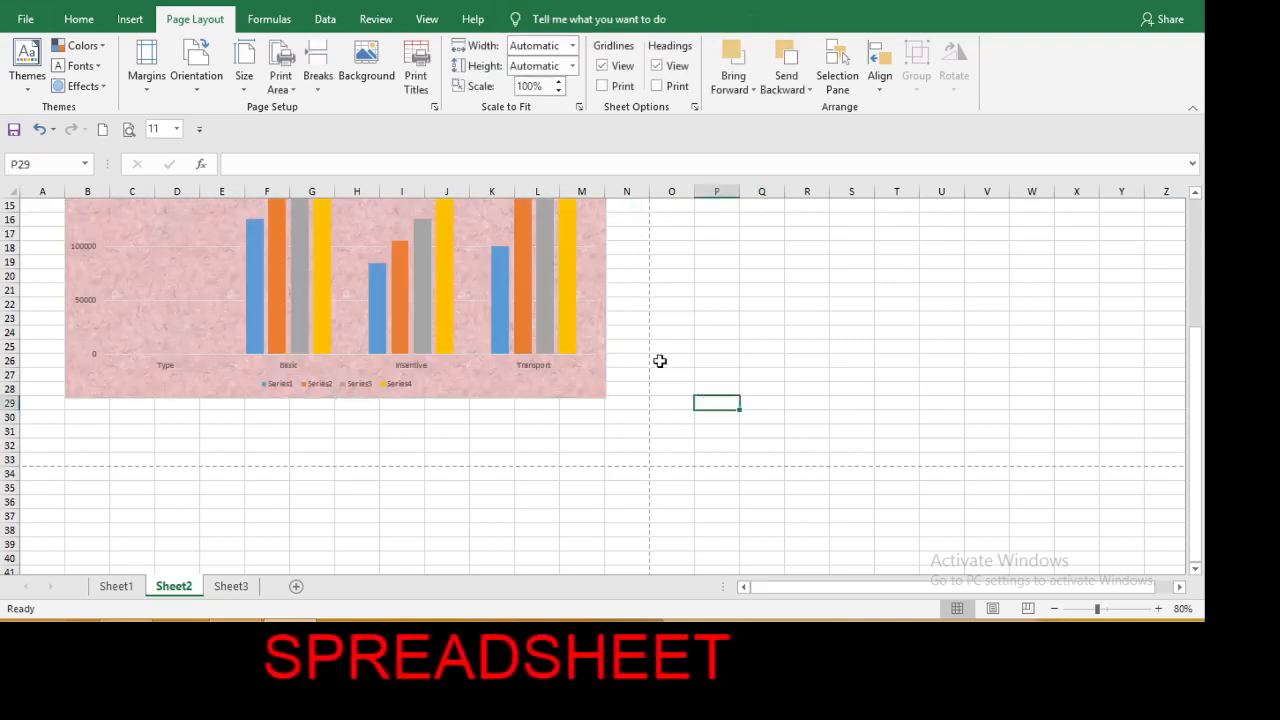
Open the Backstage view from the chart sheet.
left_click(25, 19)
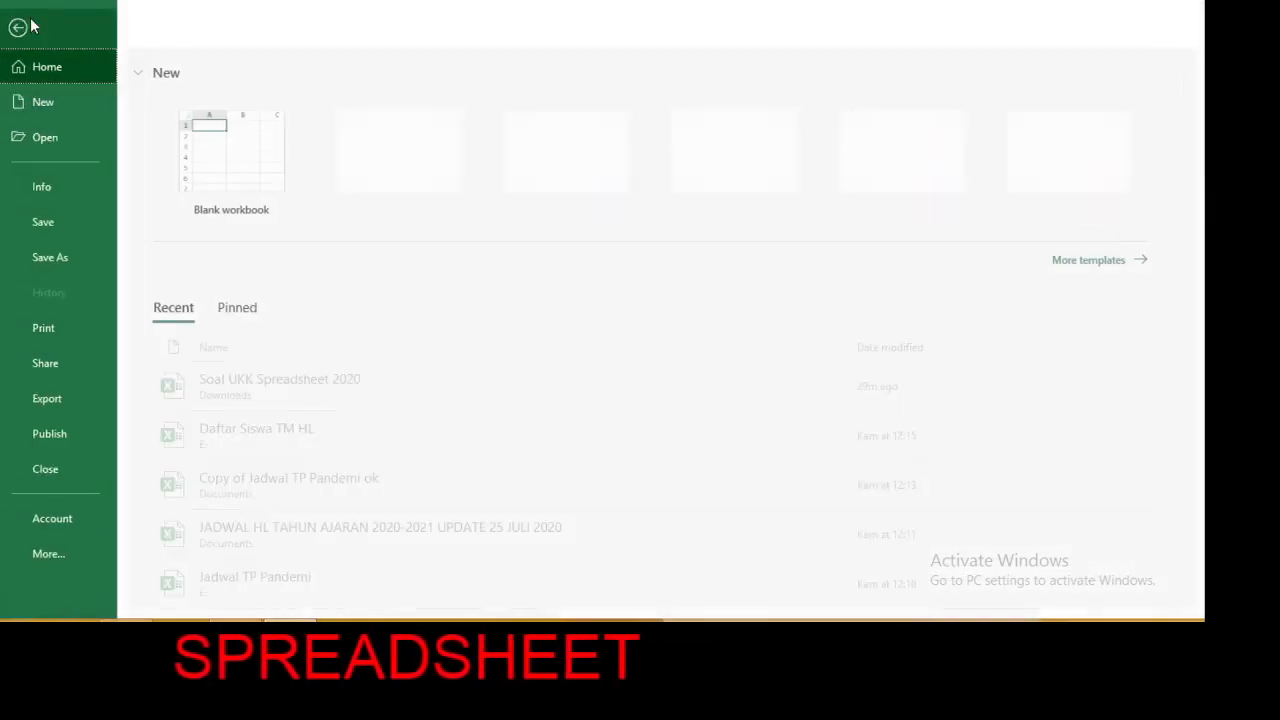